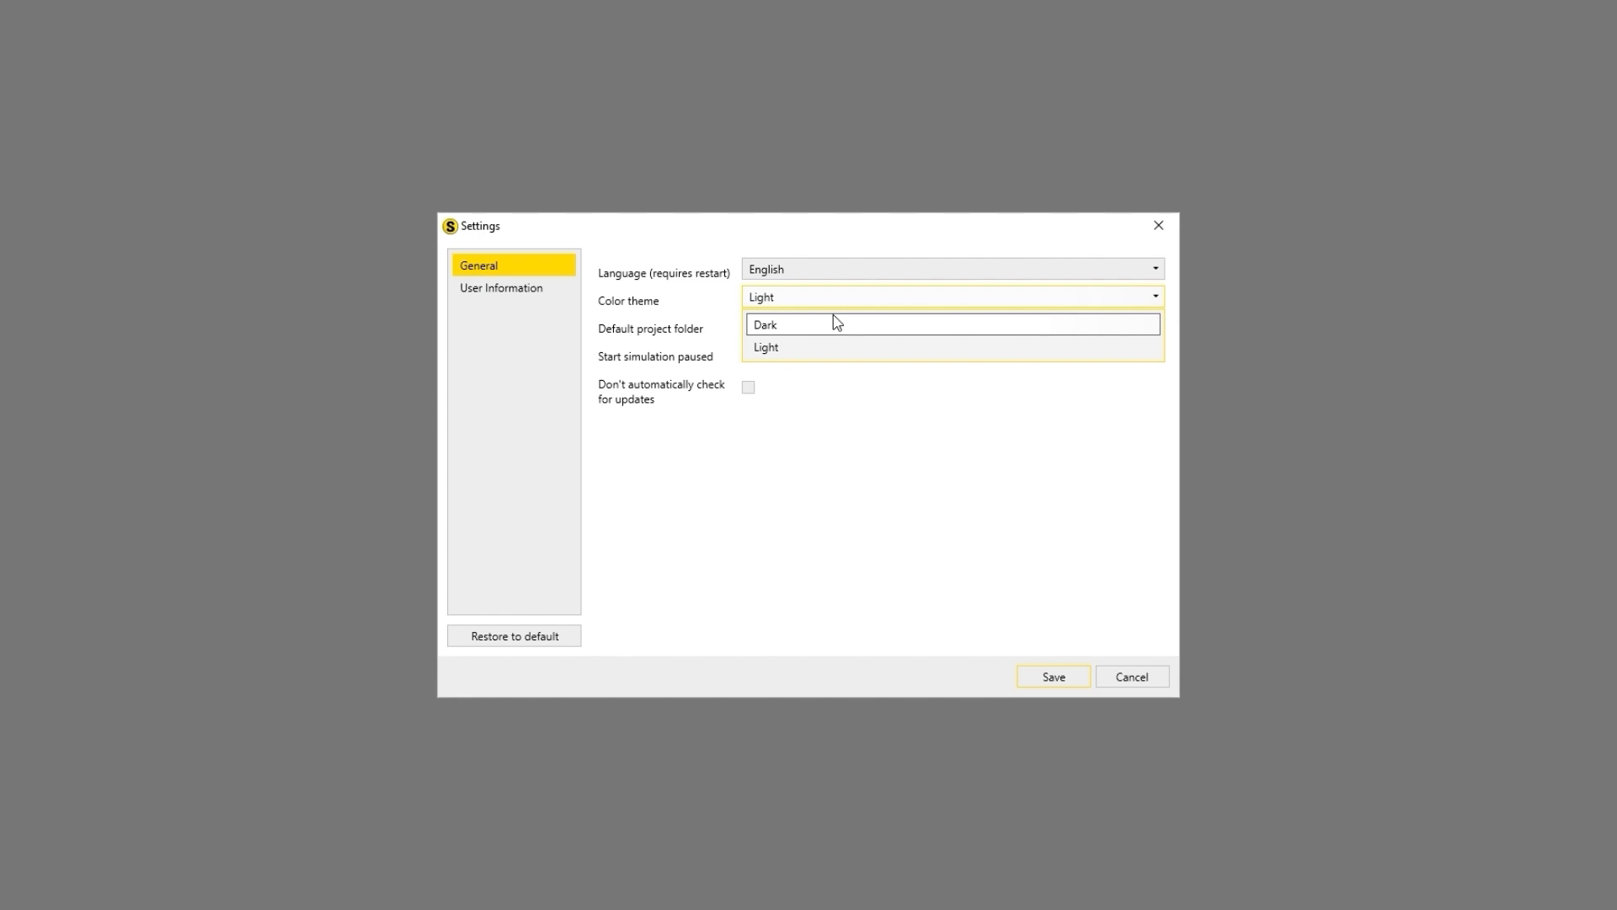
Step: Set the colour theme to Dark, review the user information, and save the settings
click(808, 328)
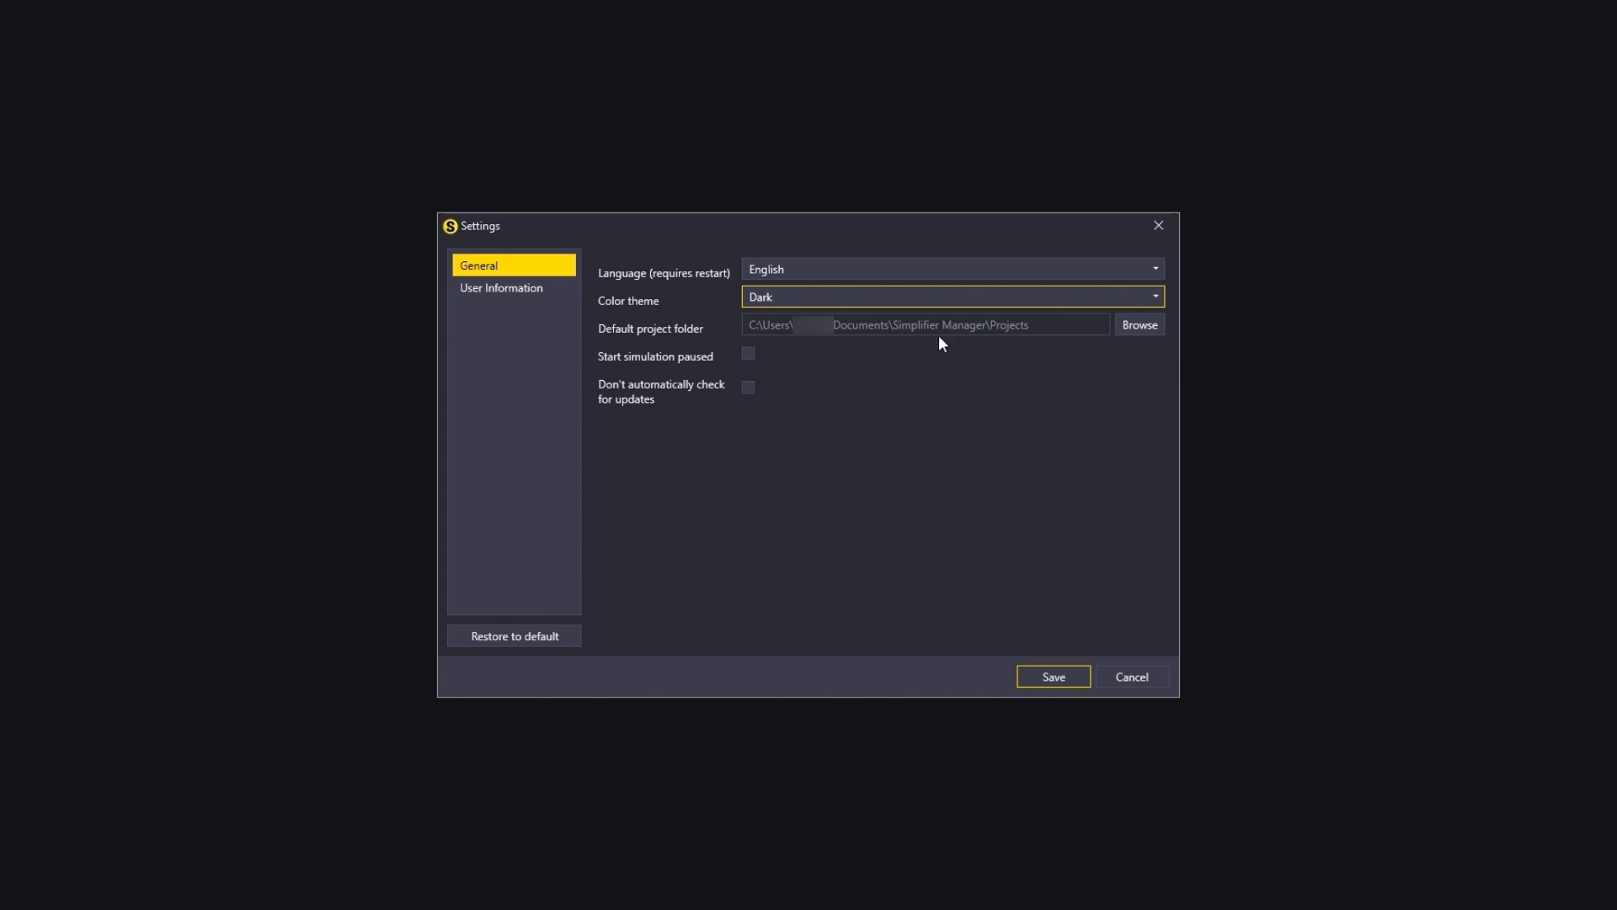
click(479, 295)
click(876, 269)
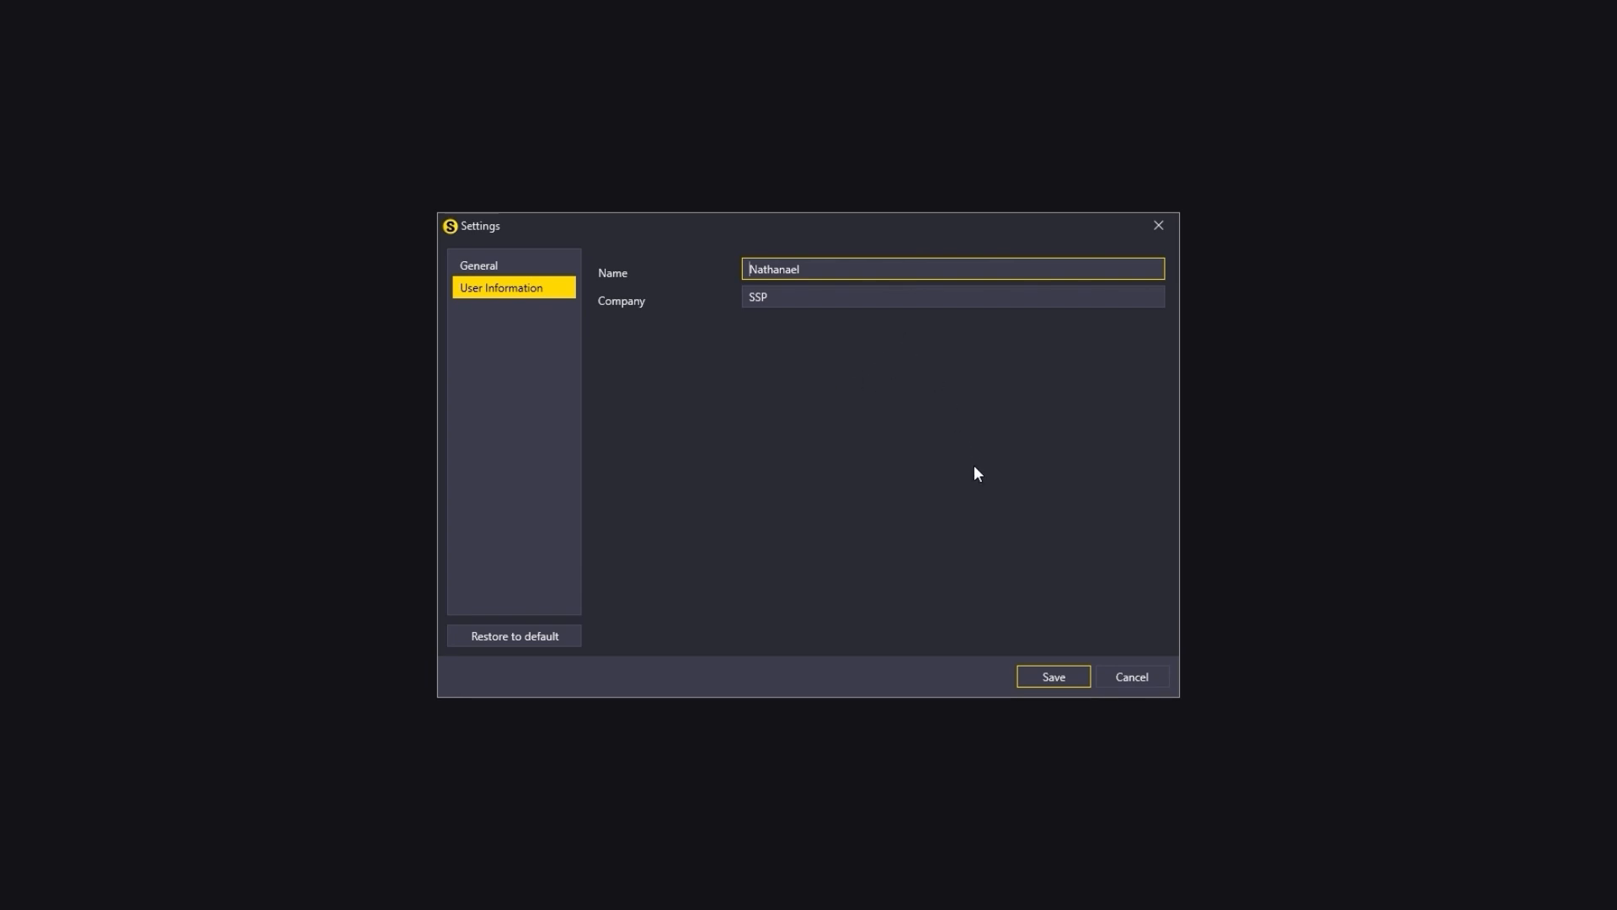
click(1053, 676)
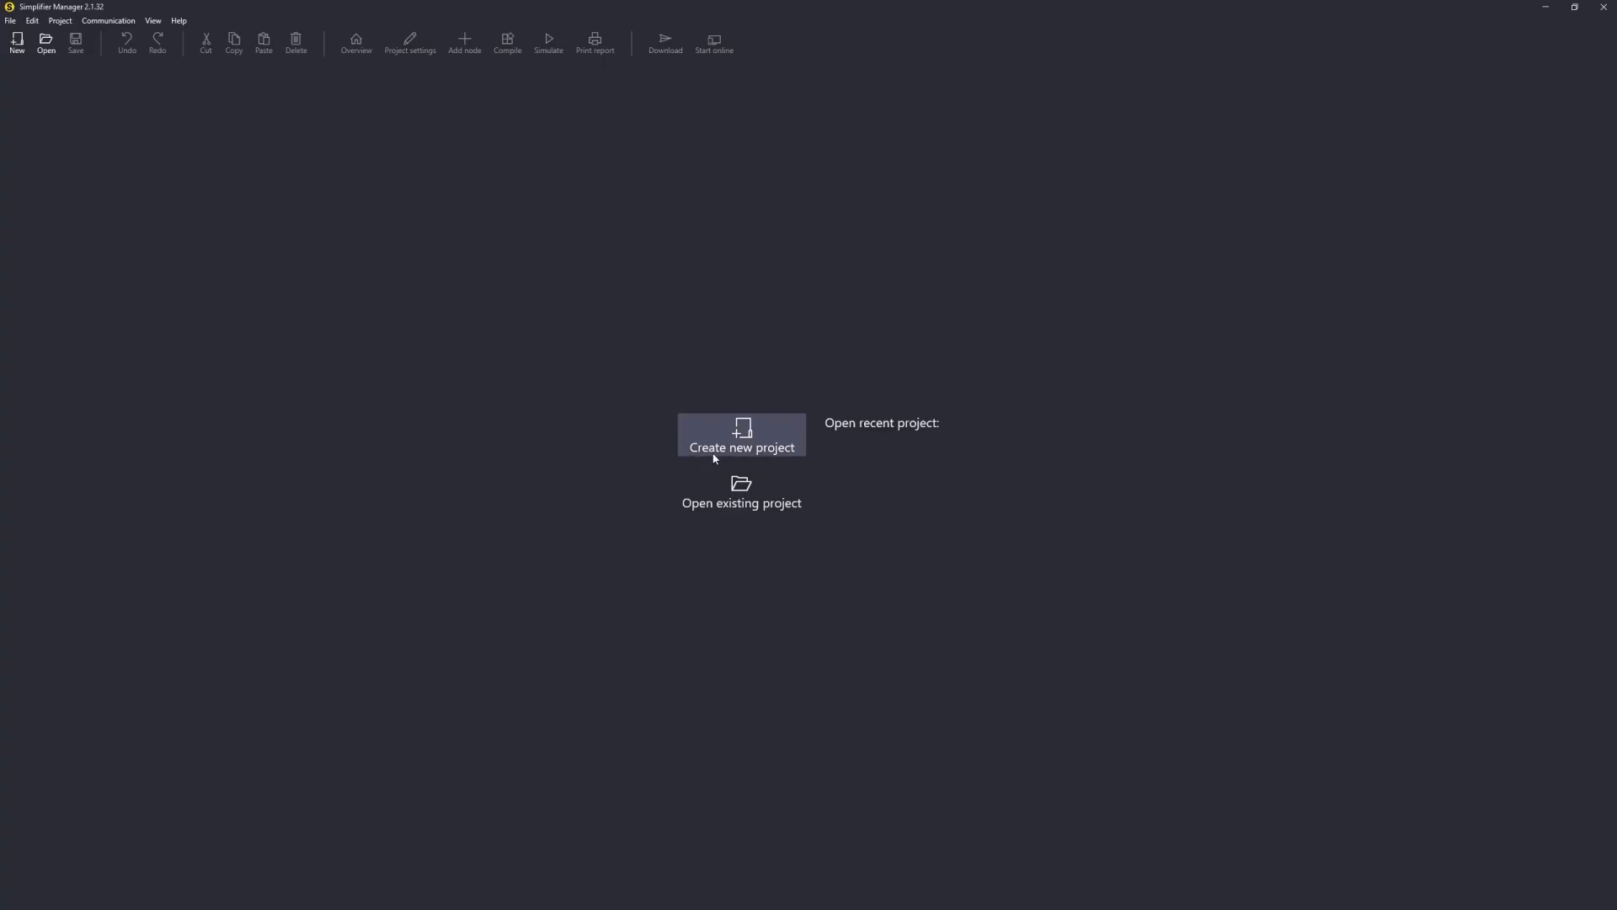
Step: Create a new project named Training
click(687, 447)
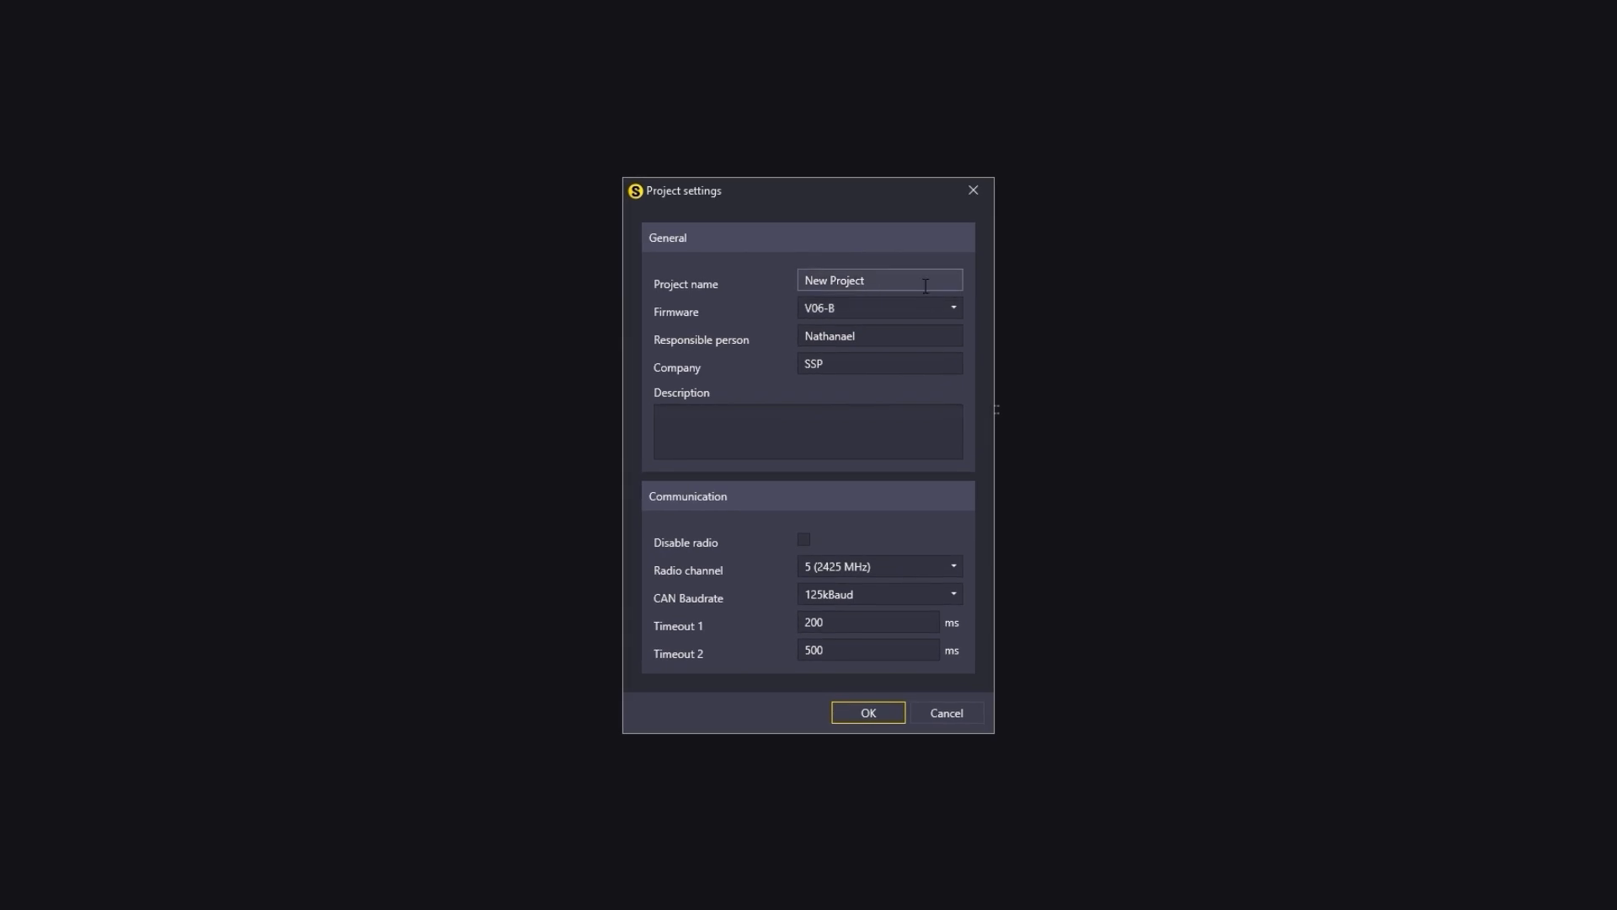
text(Training)
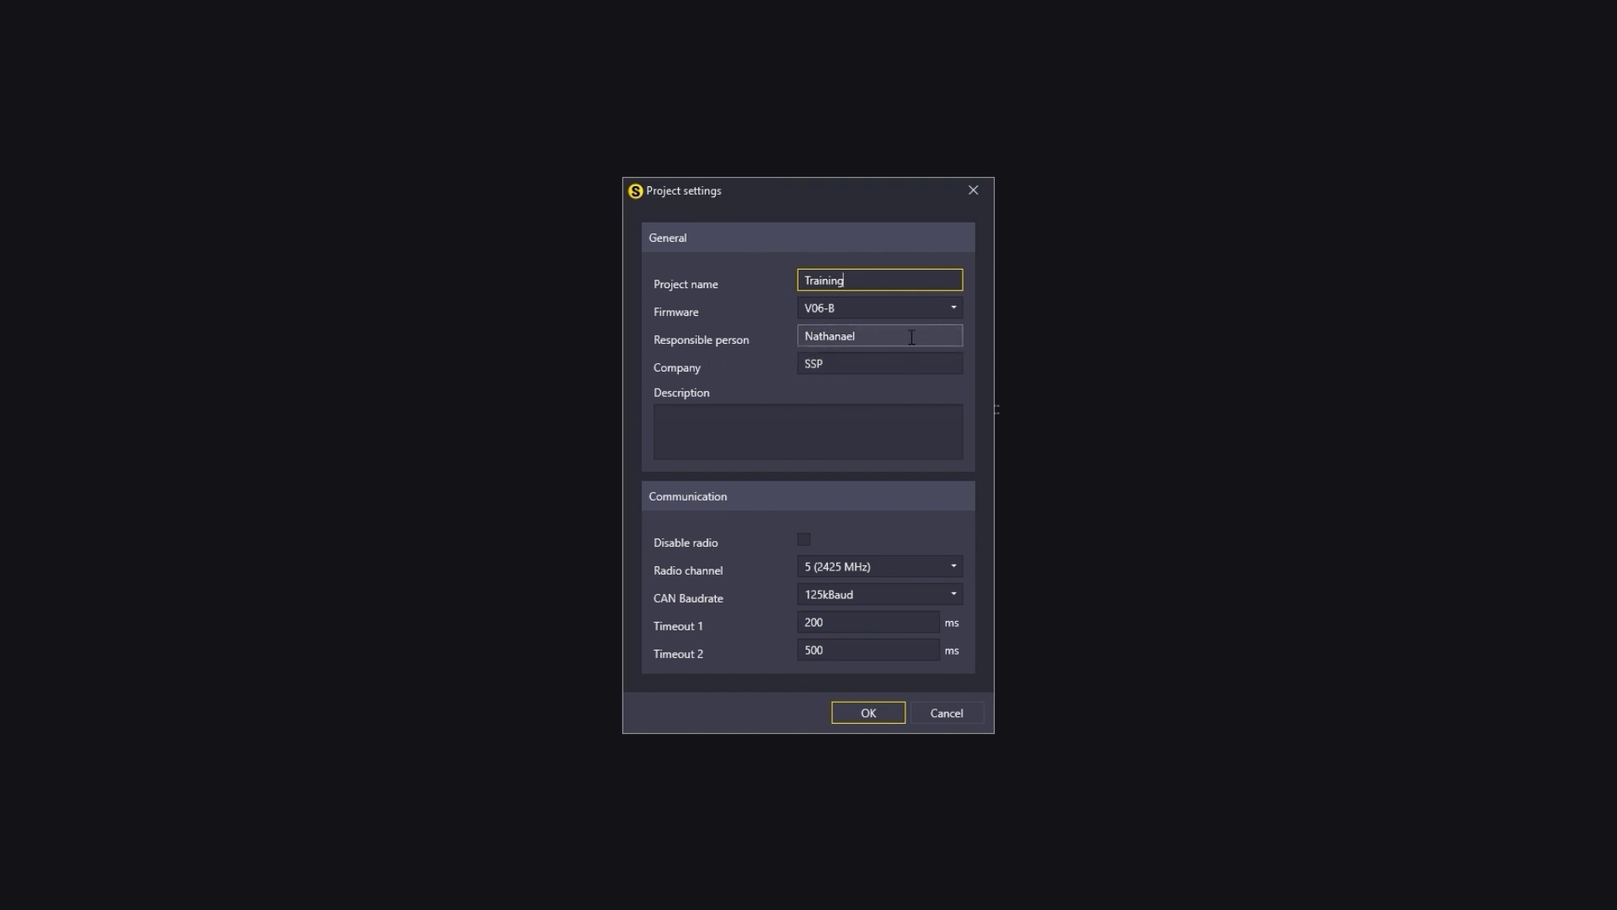
Step: Enter the project description "System out of 3 Simplifiers, 2 E-STOPS, 1 cabinet unit"
click(787, 409)
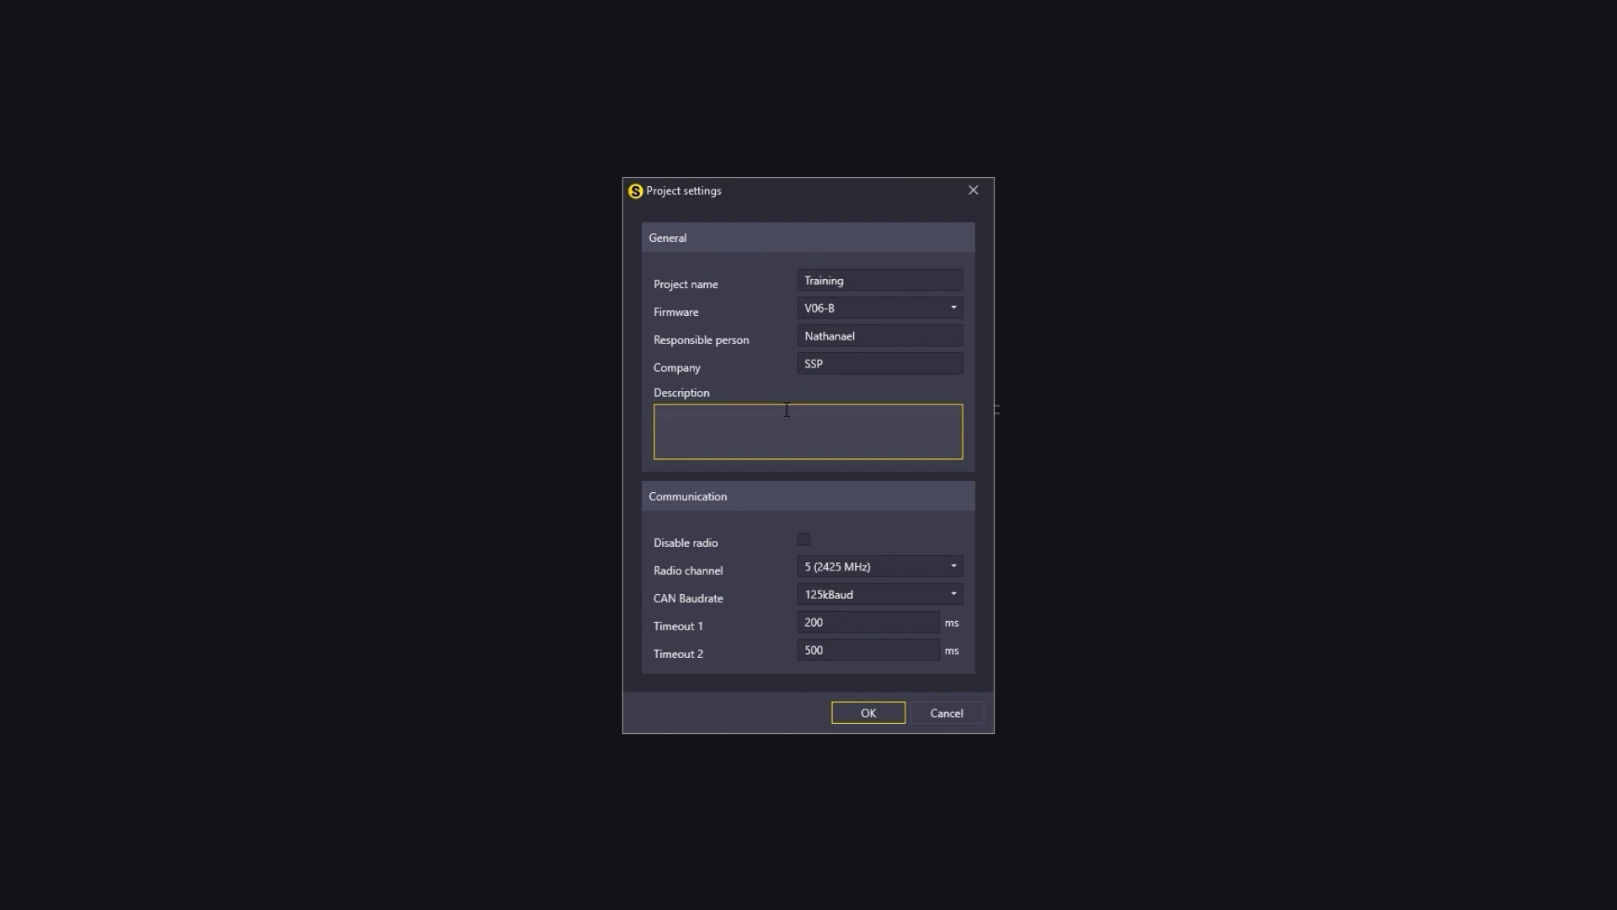
text(Syst)
key(BackSpace)
key(BackSpace)
text(stem out of 3 Simplifiers, 2 E-STOPS, 1 cabinet)
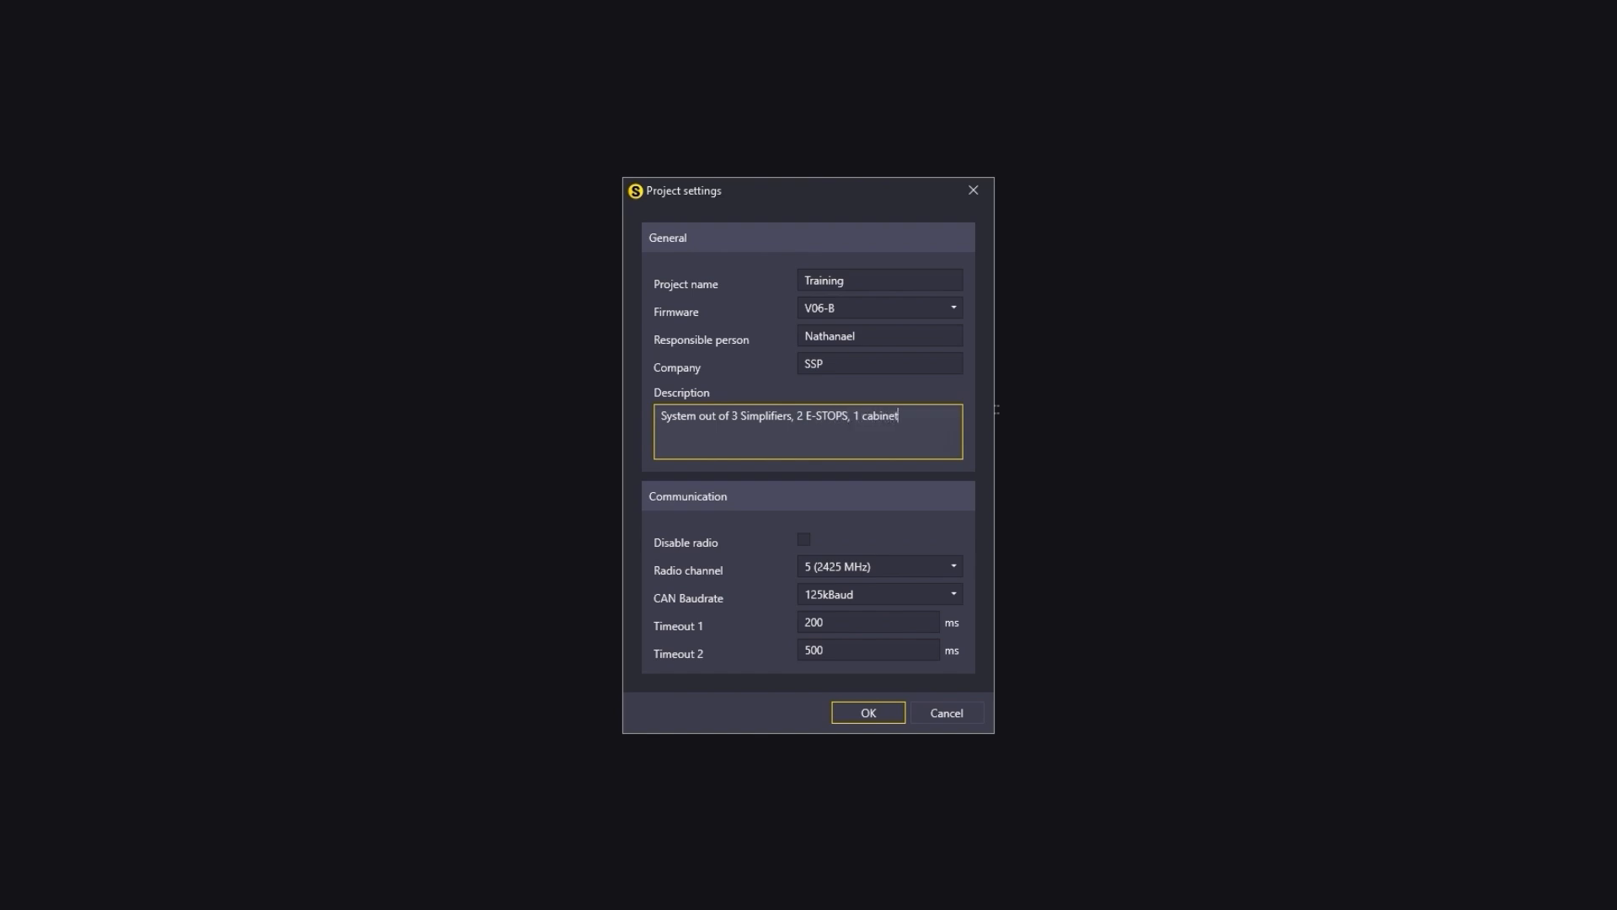
text( unit)
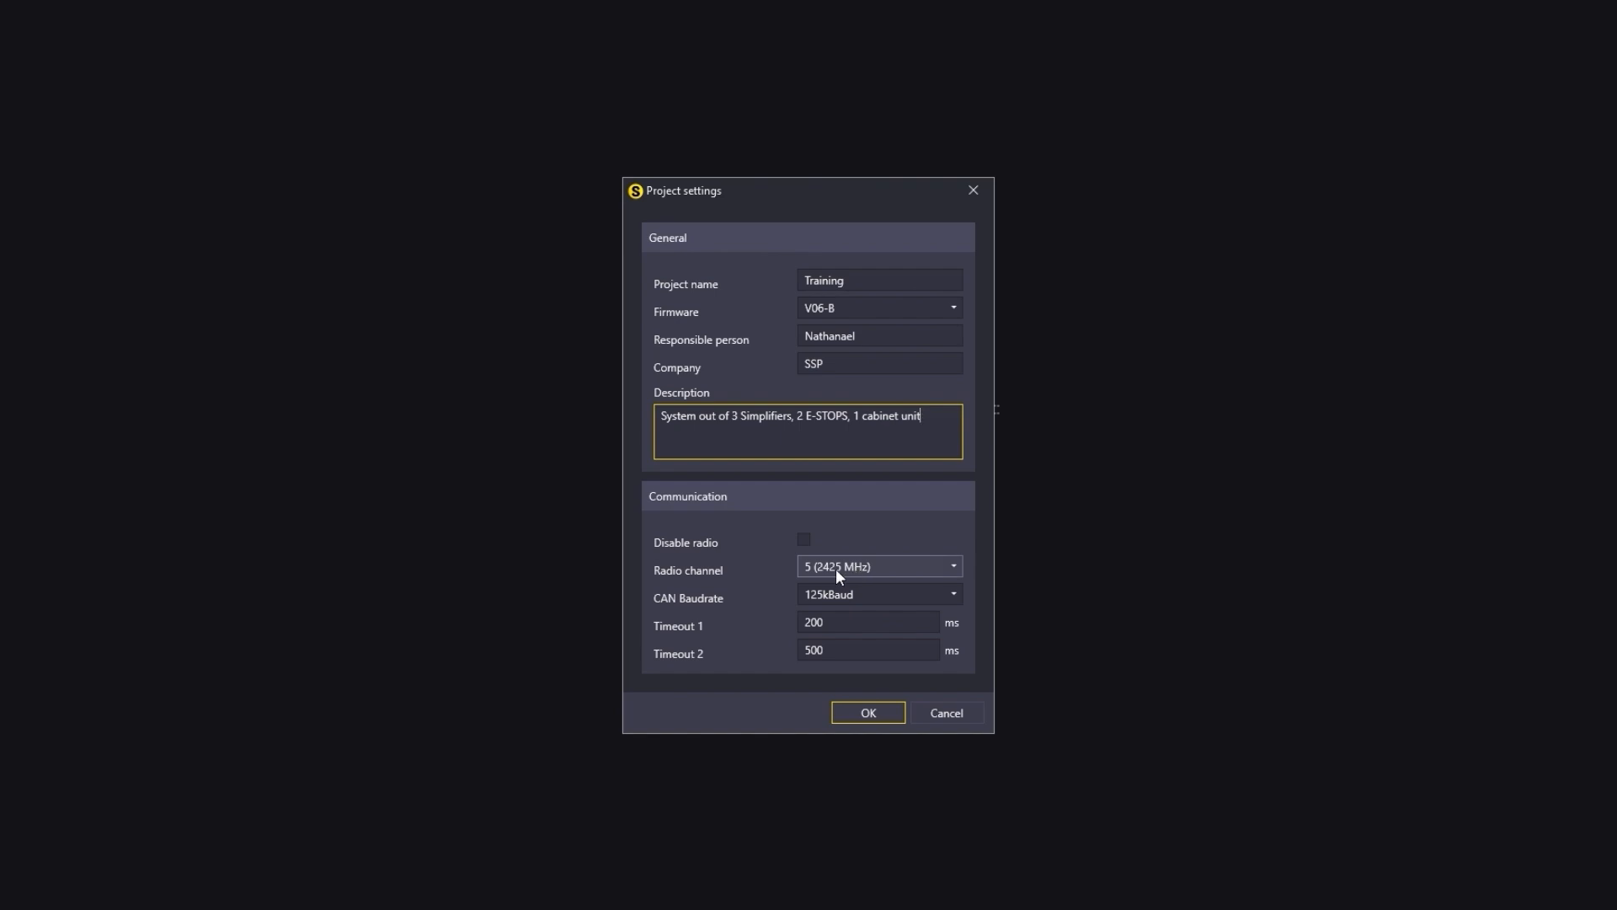
Step: Review the communication settings for radio, radio channel, CAN baudrate and timeouts, then confirm the project settings
click(802, 540)
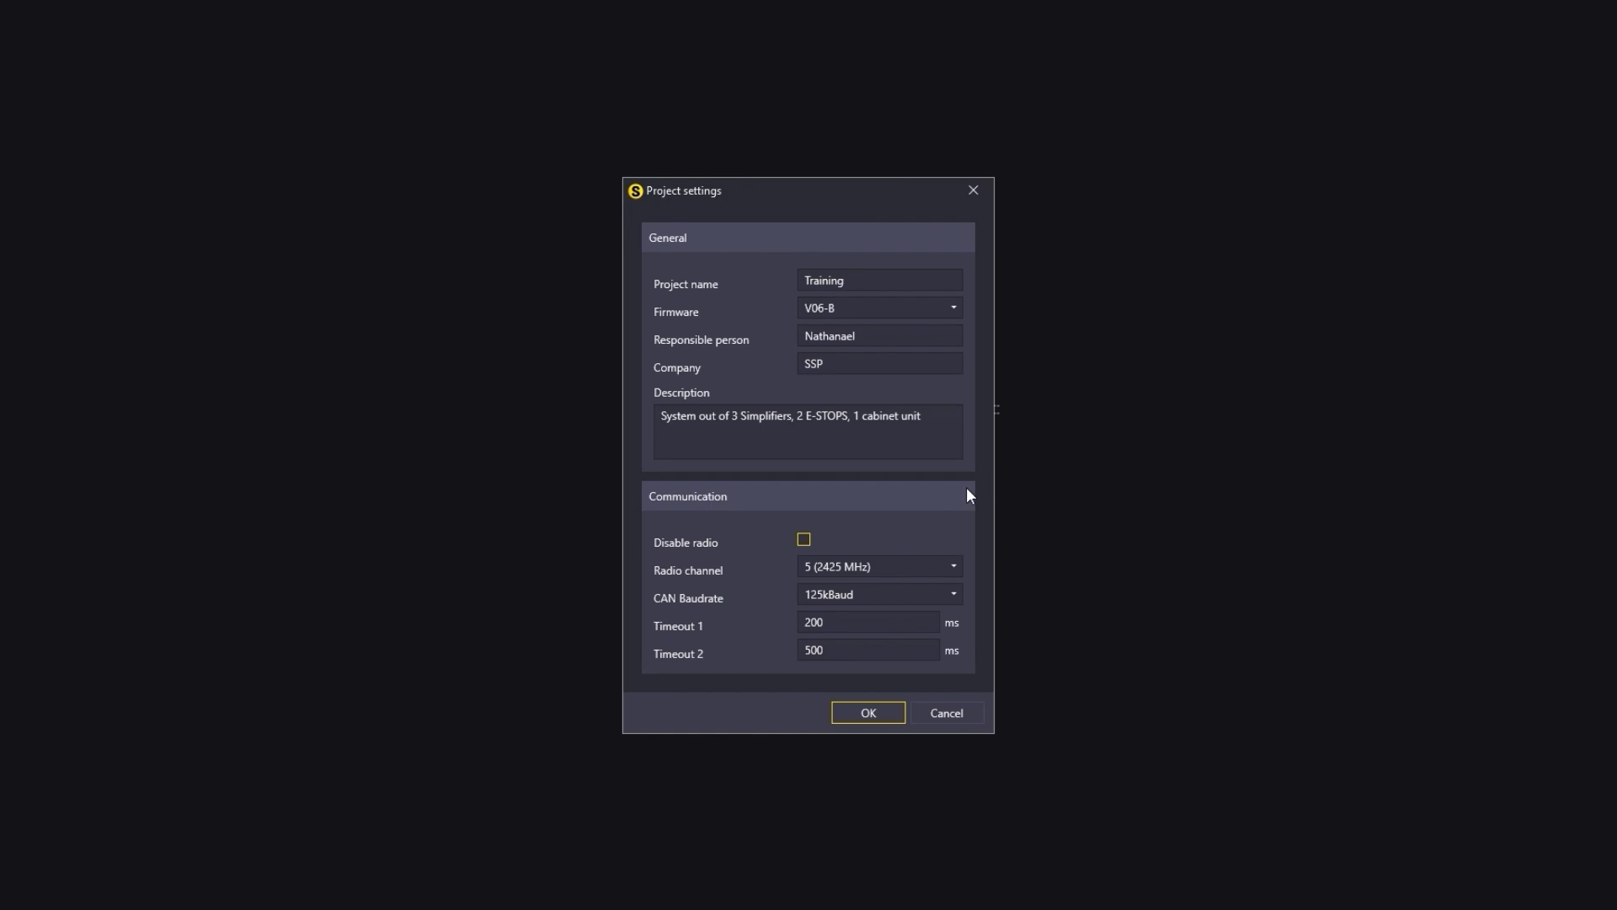
click(882, 569)
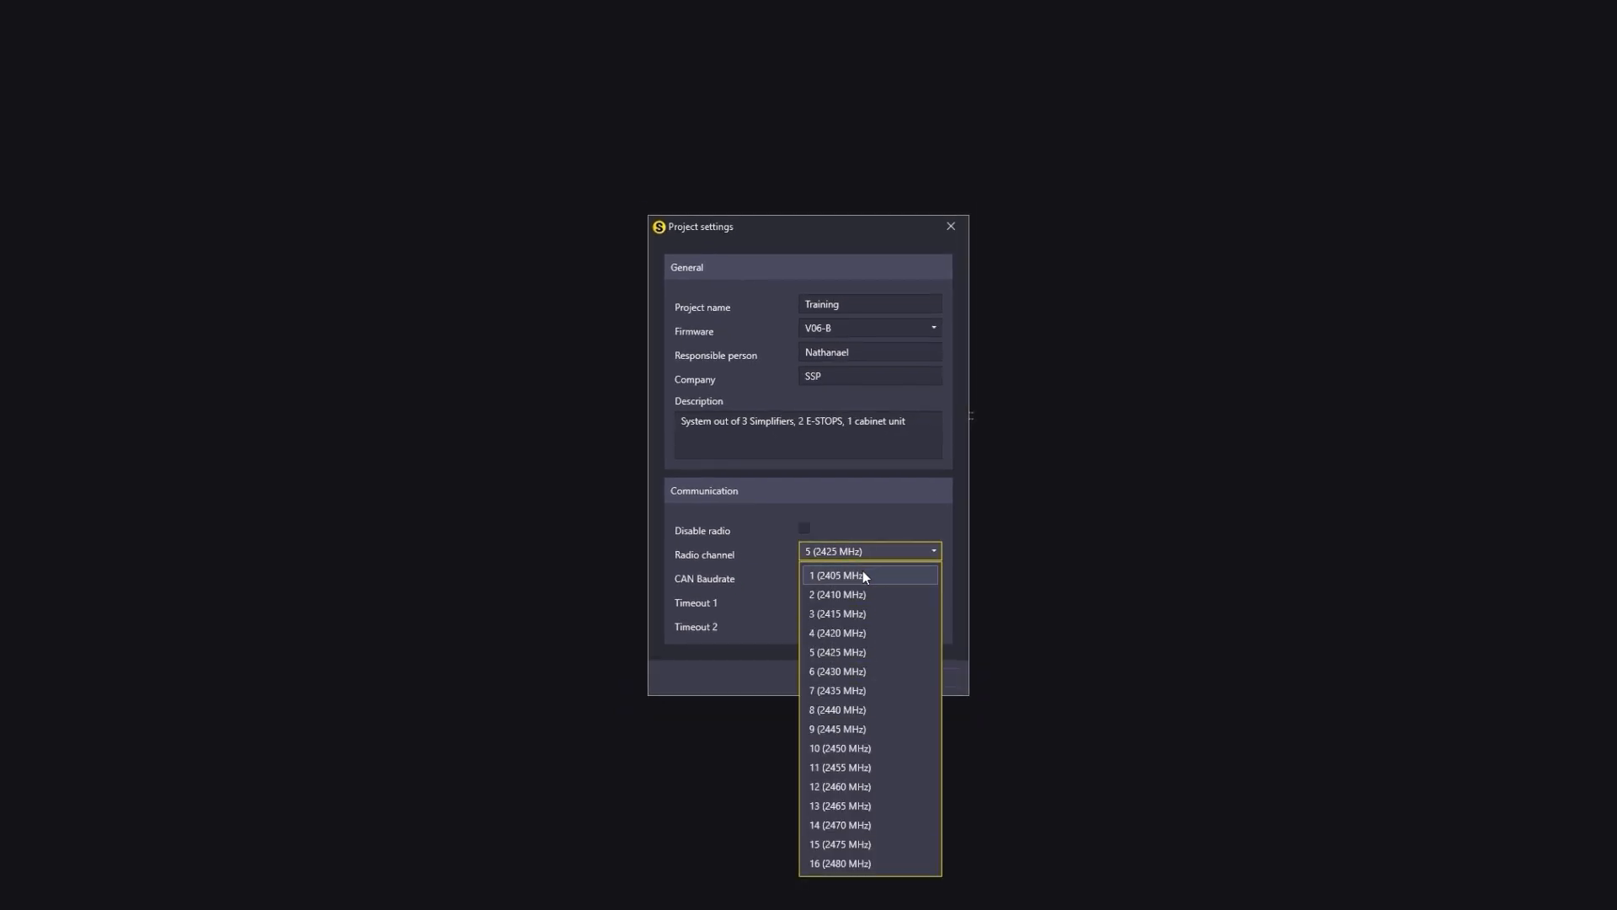
click(821, 549)
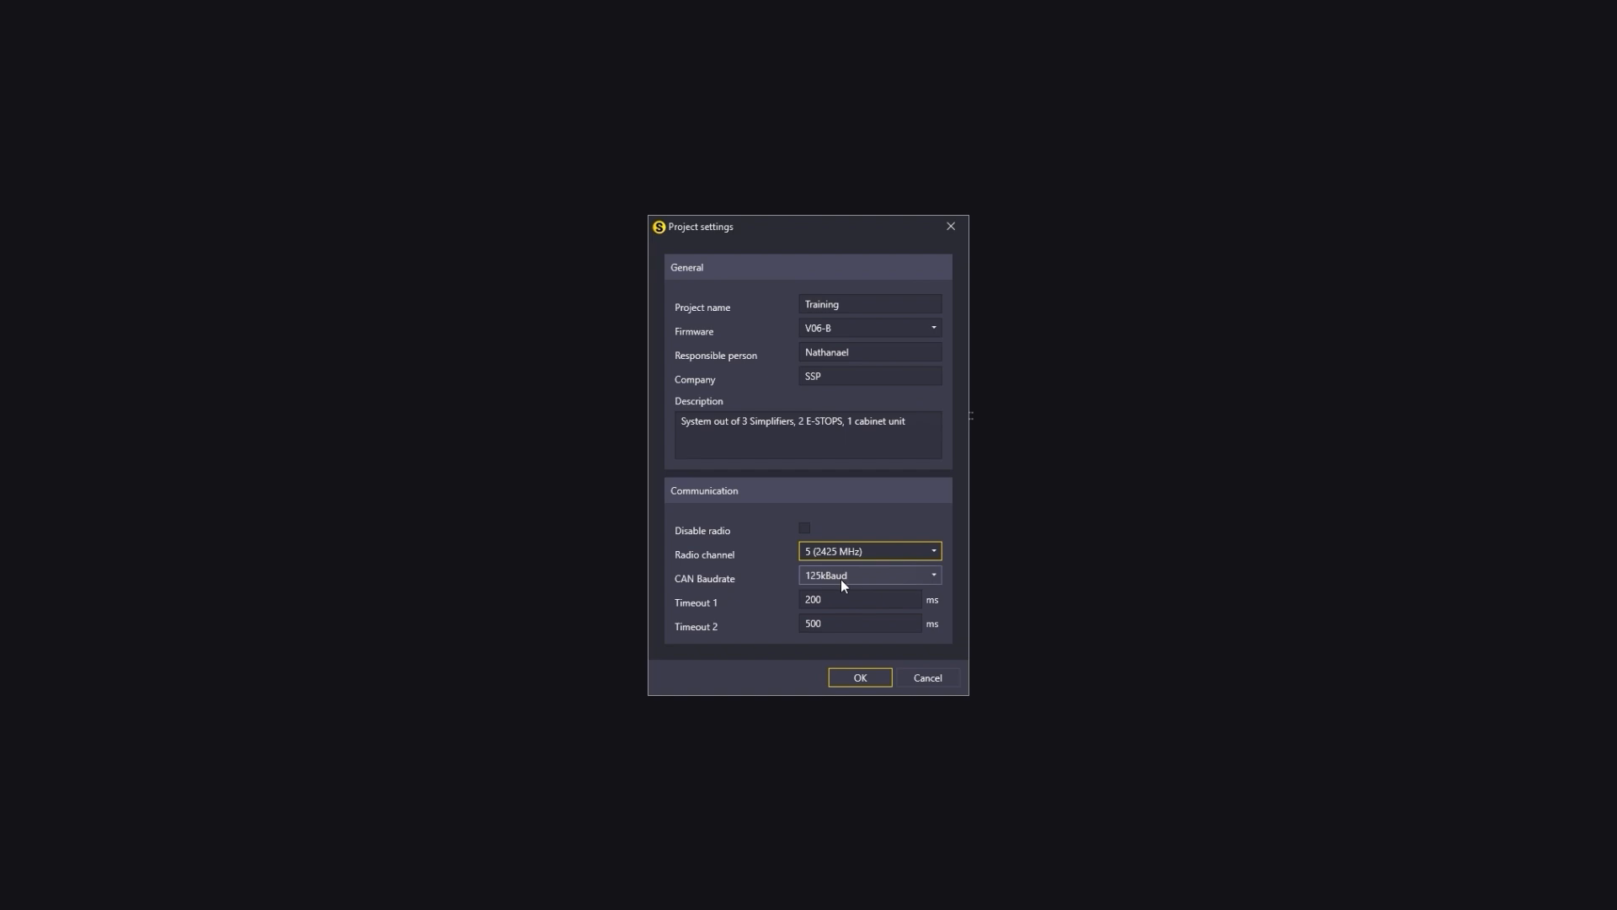
click(846, 577)
click(844, 574)
key(Tab)
key(Tab)
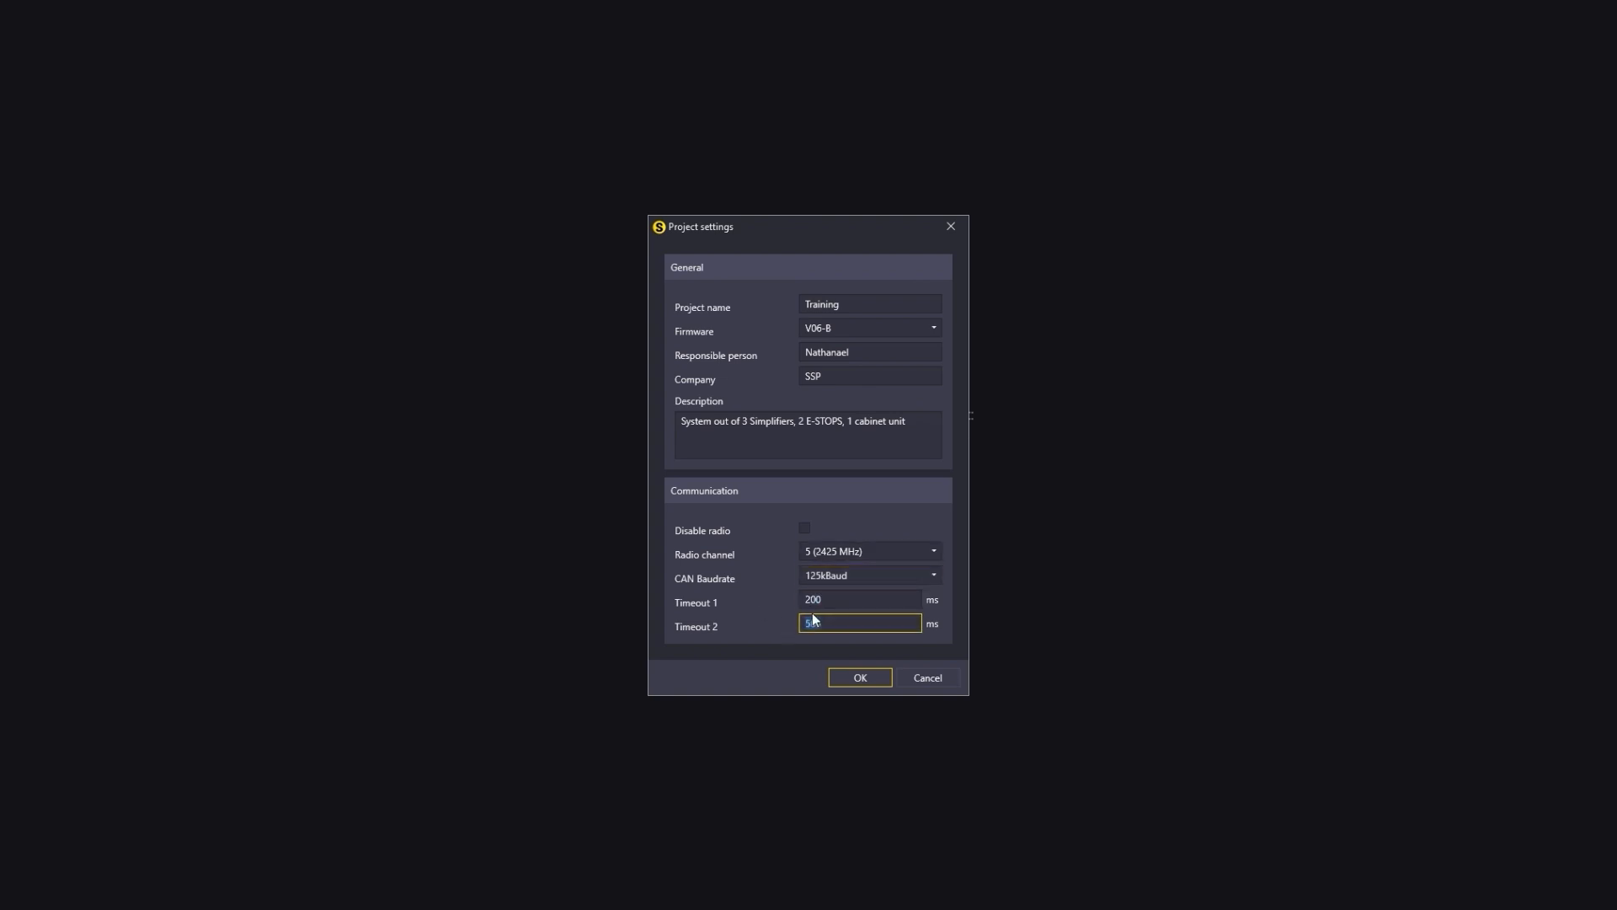
click(853, 599)
right_click(826, 600)
click(826, 600)
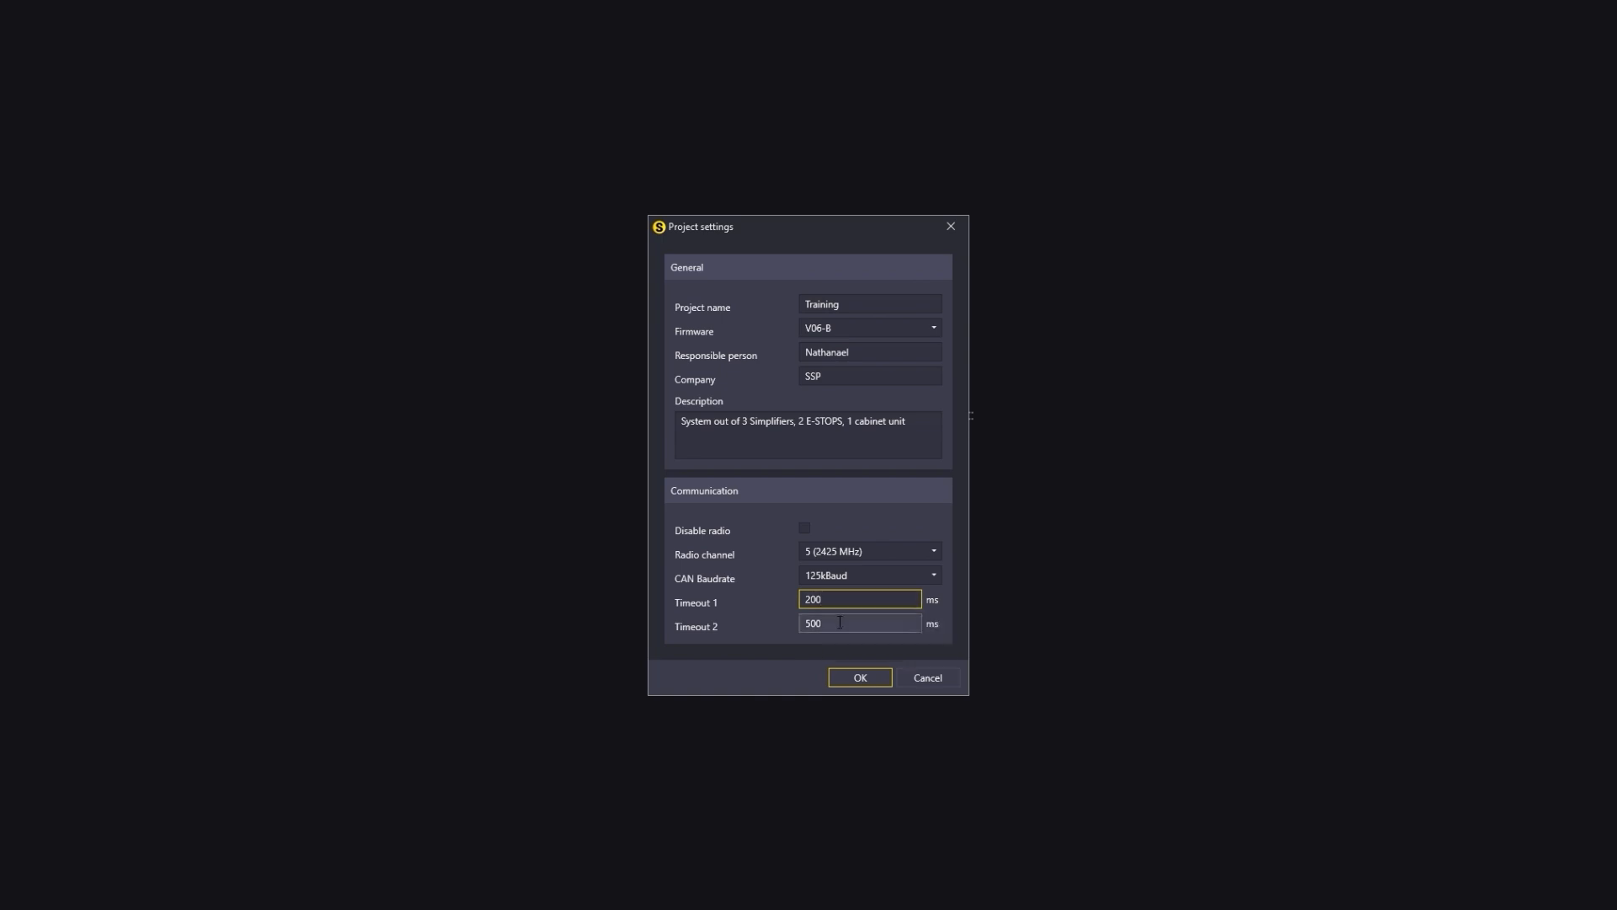
click(873, 623)
click(859, 676)
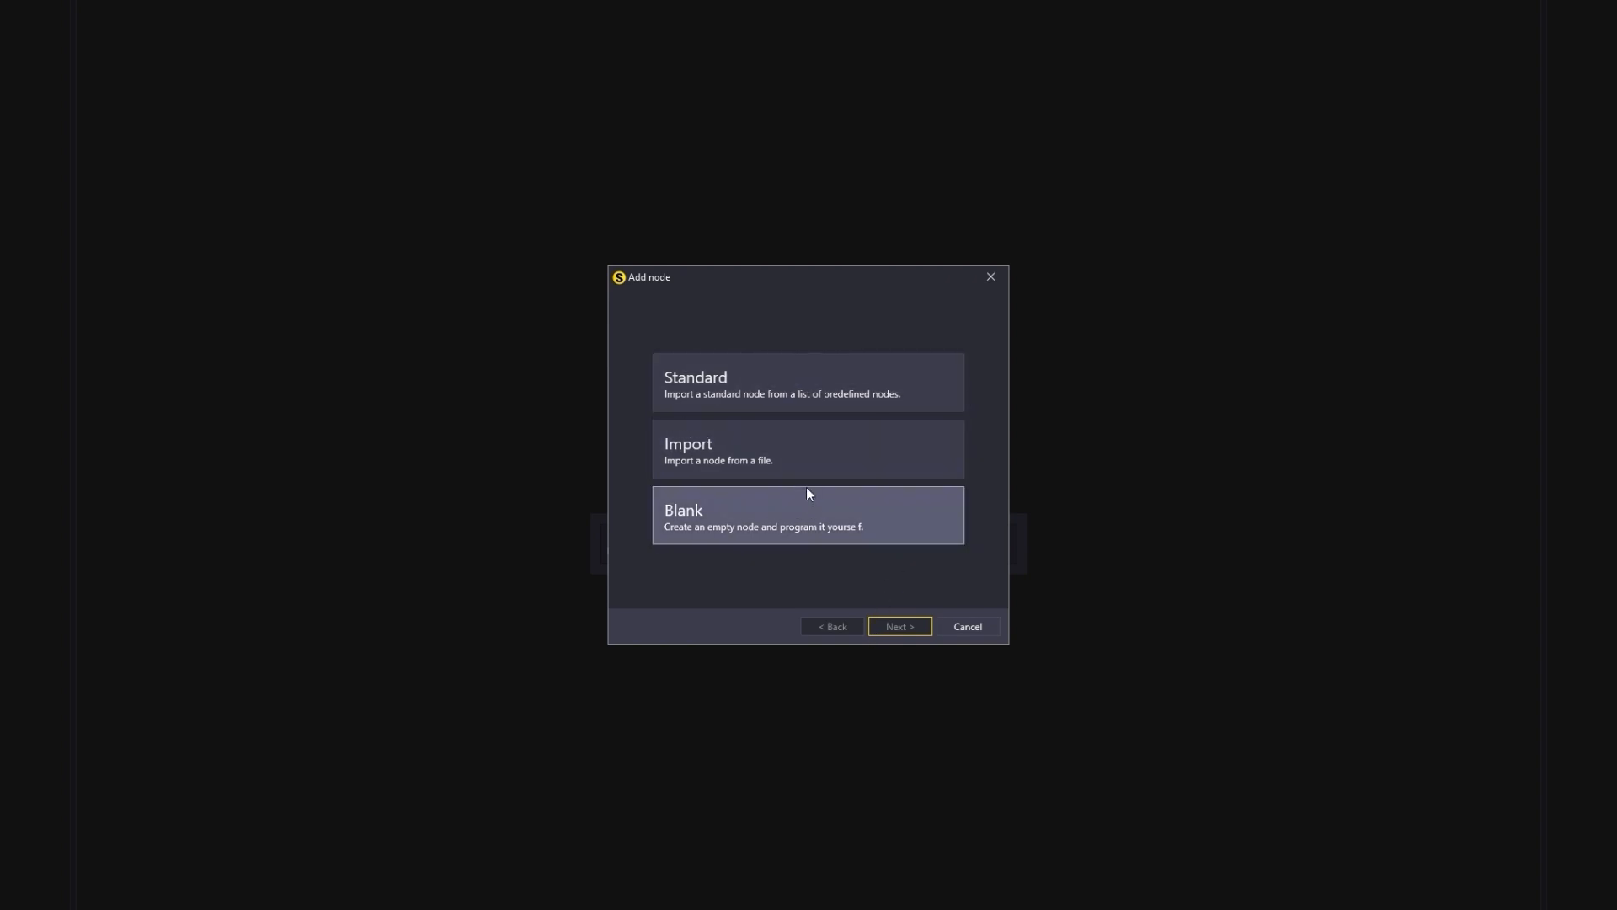
Step: Add a standard node SP-X-89-000-42 named DOOR1
double_click(757, 372)
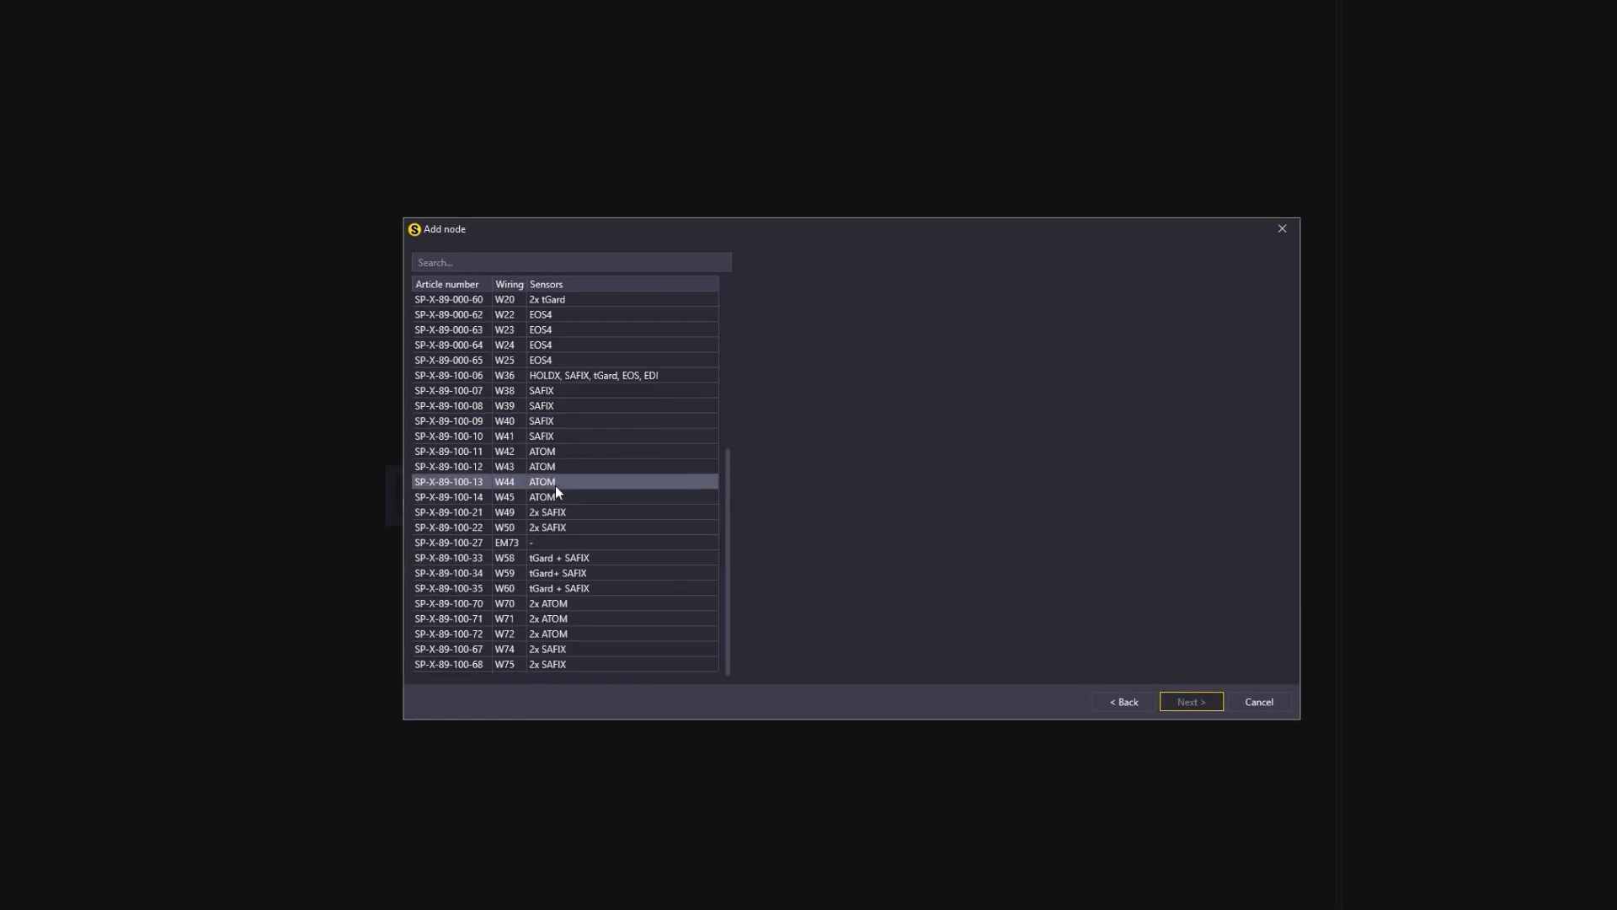
click(504, 315)
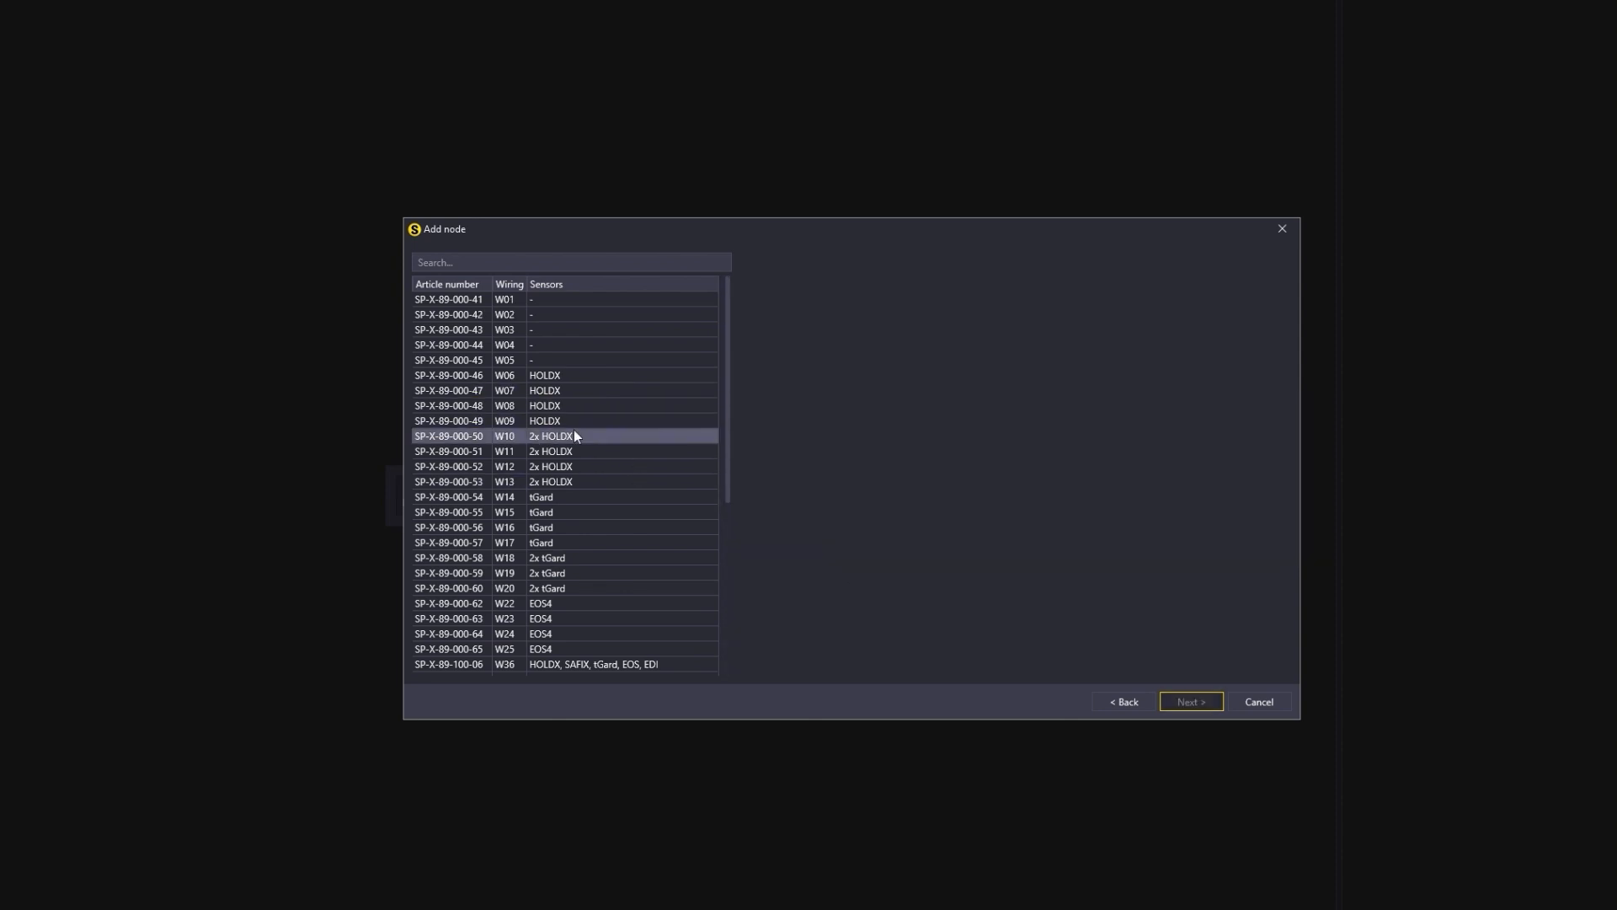
click(507, 514)
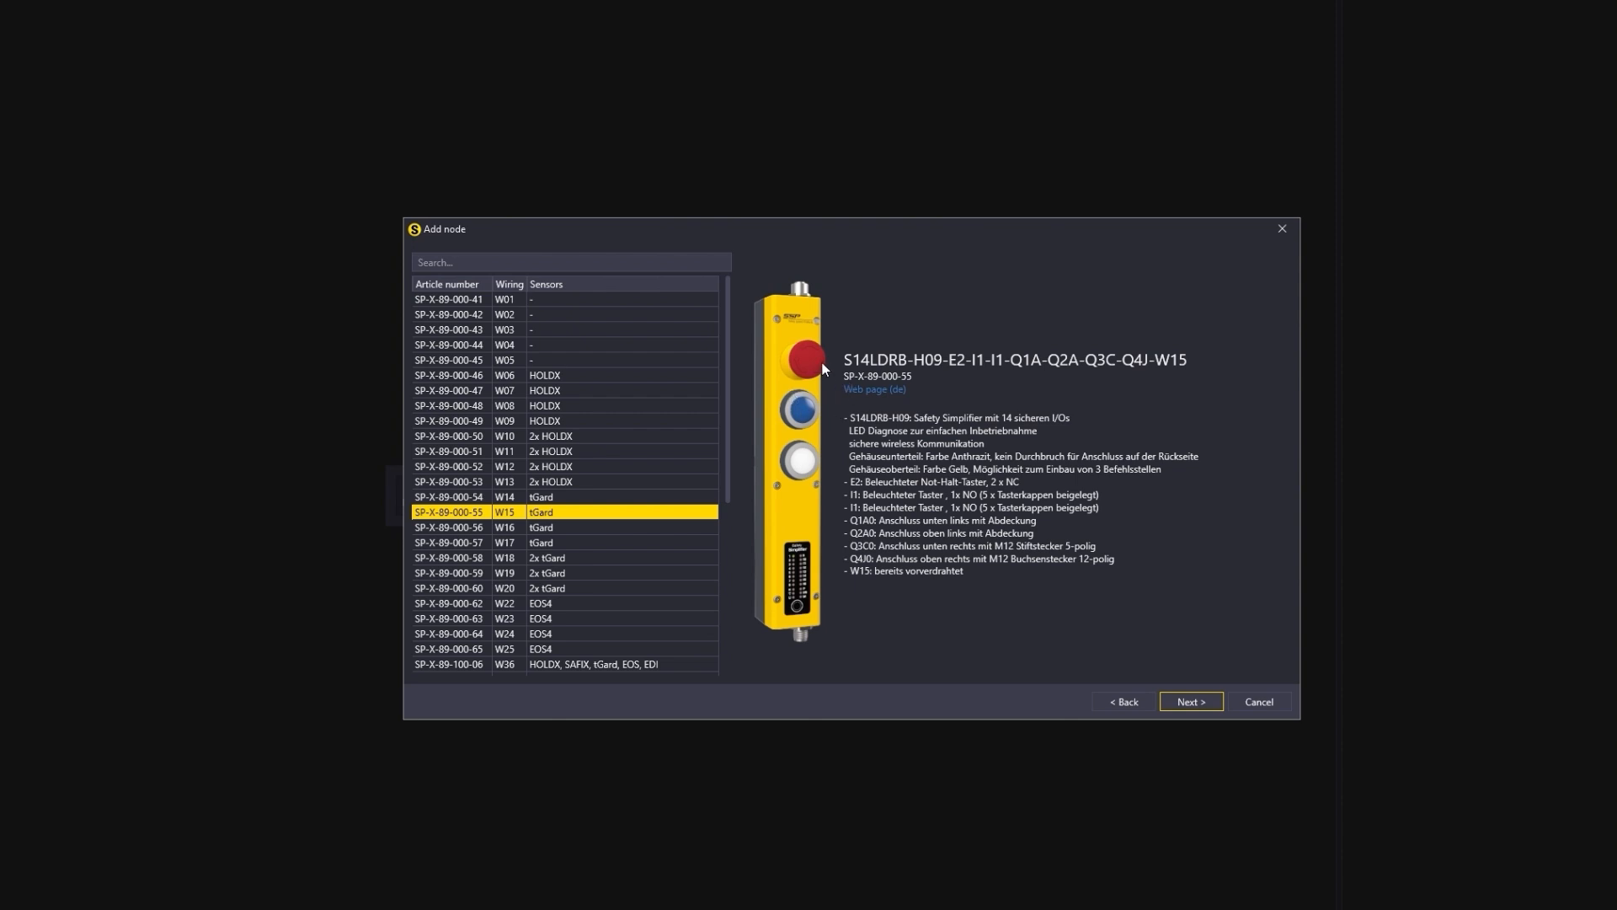
click(527, 315)
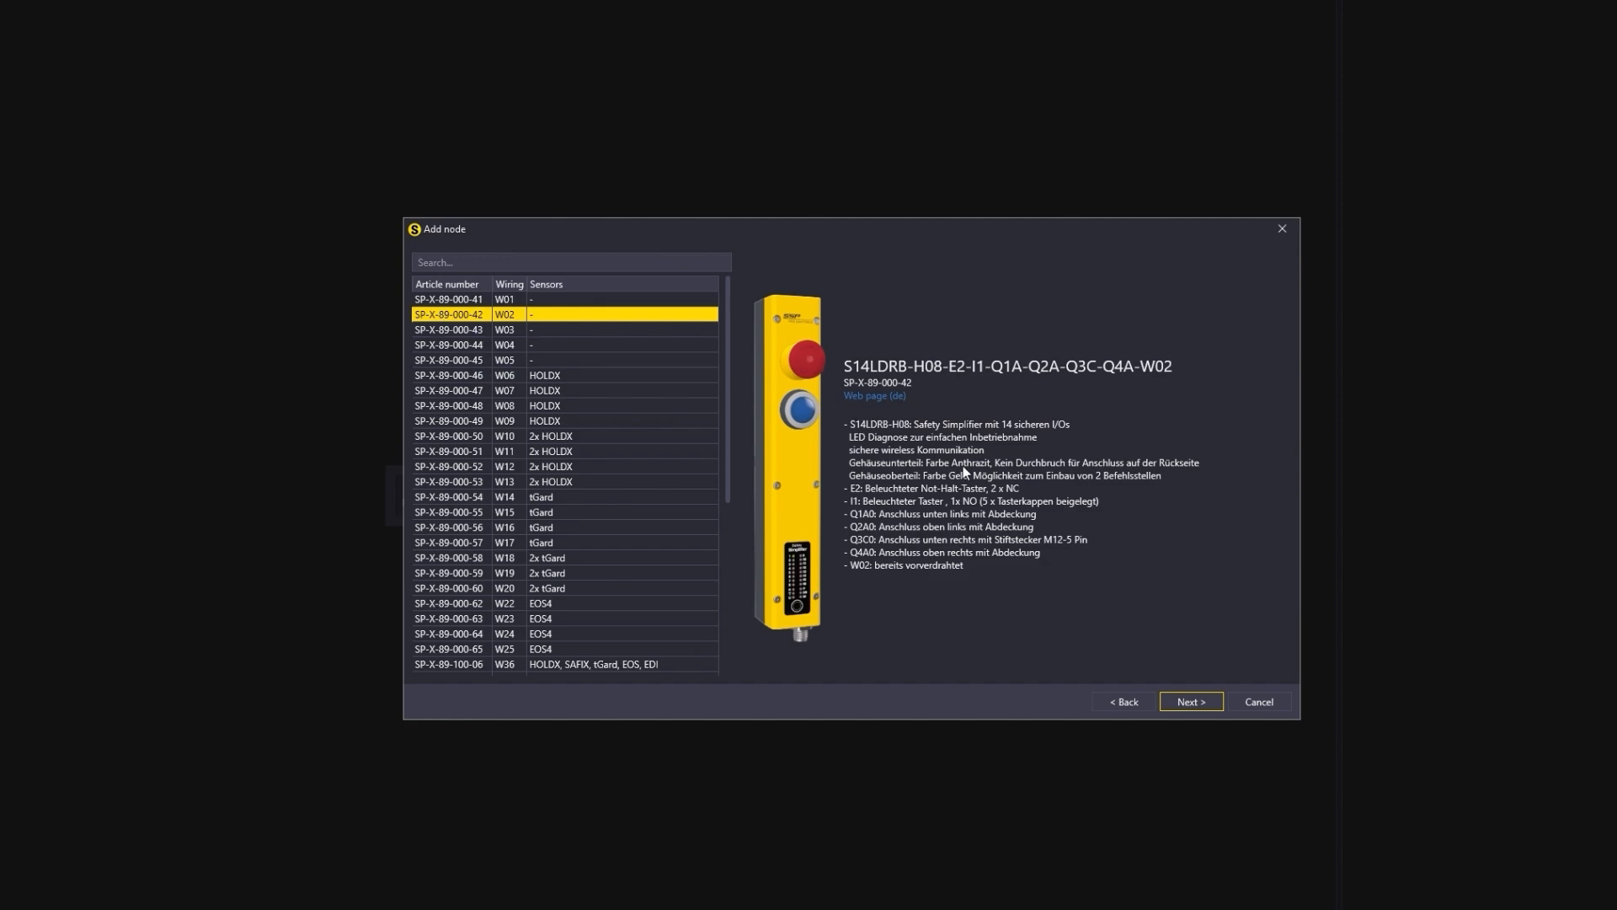
click(1192, 699)
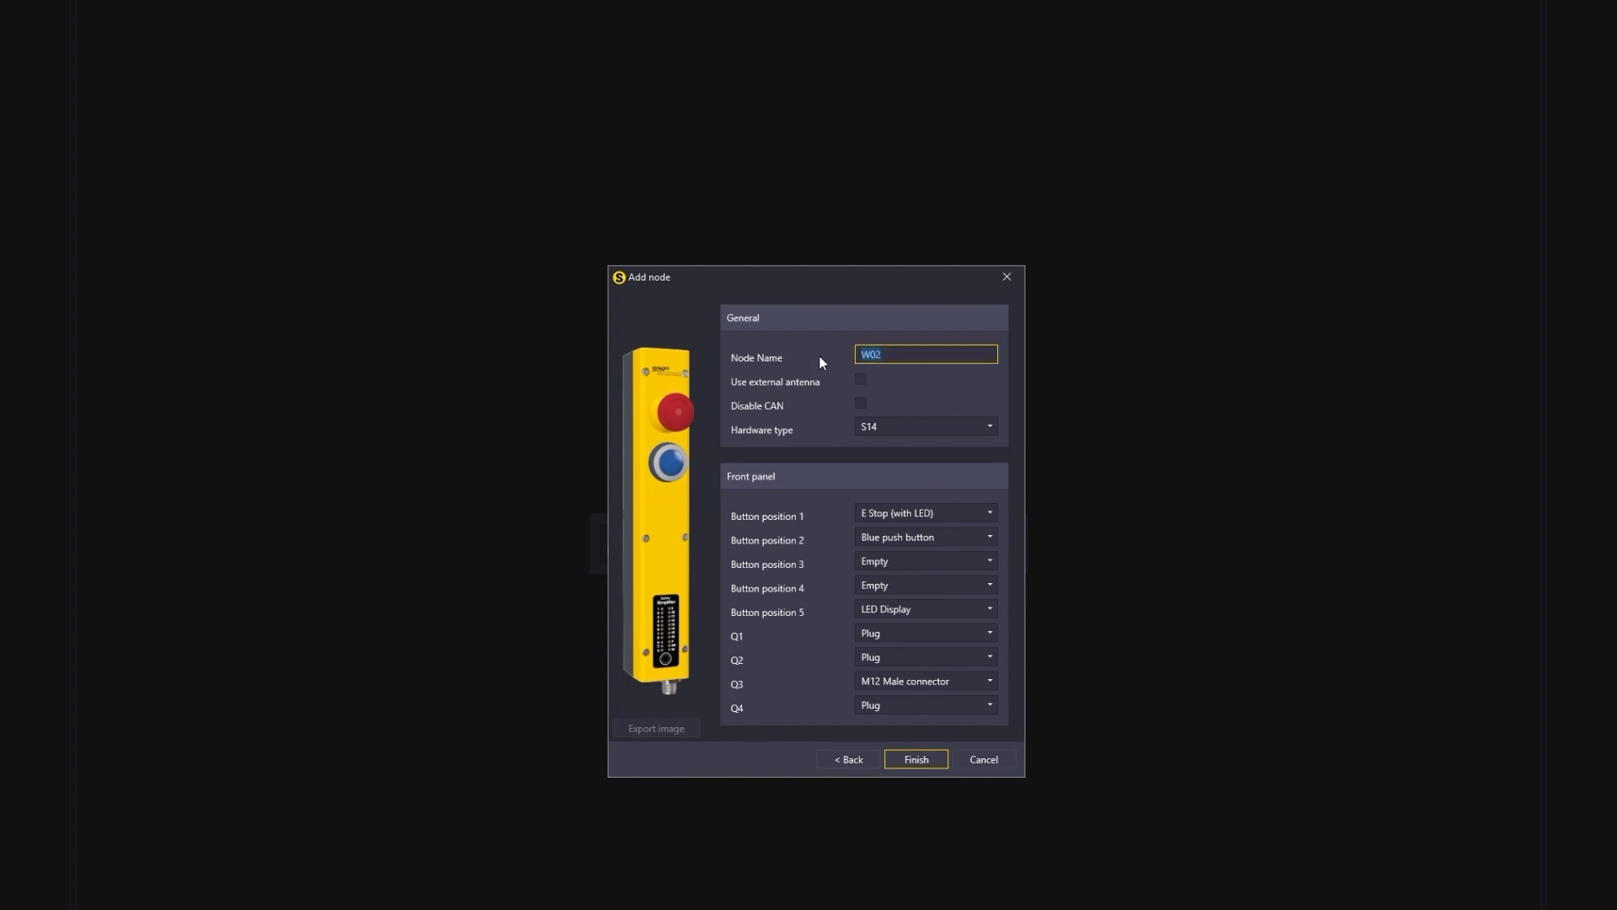
text(DOORE)
key(BackSpace)
text(1)
click(912, 758)
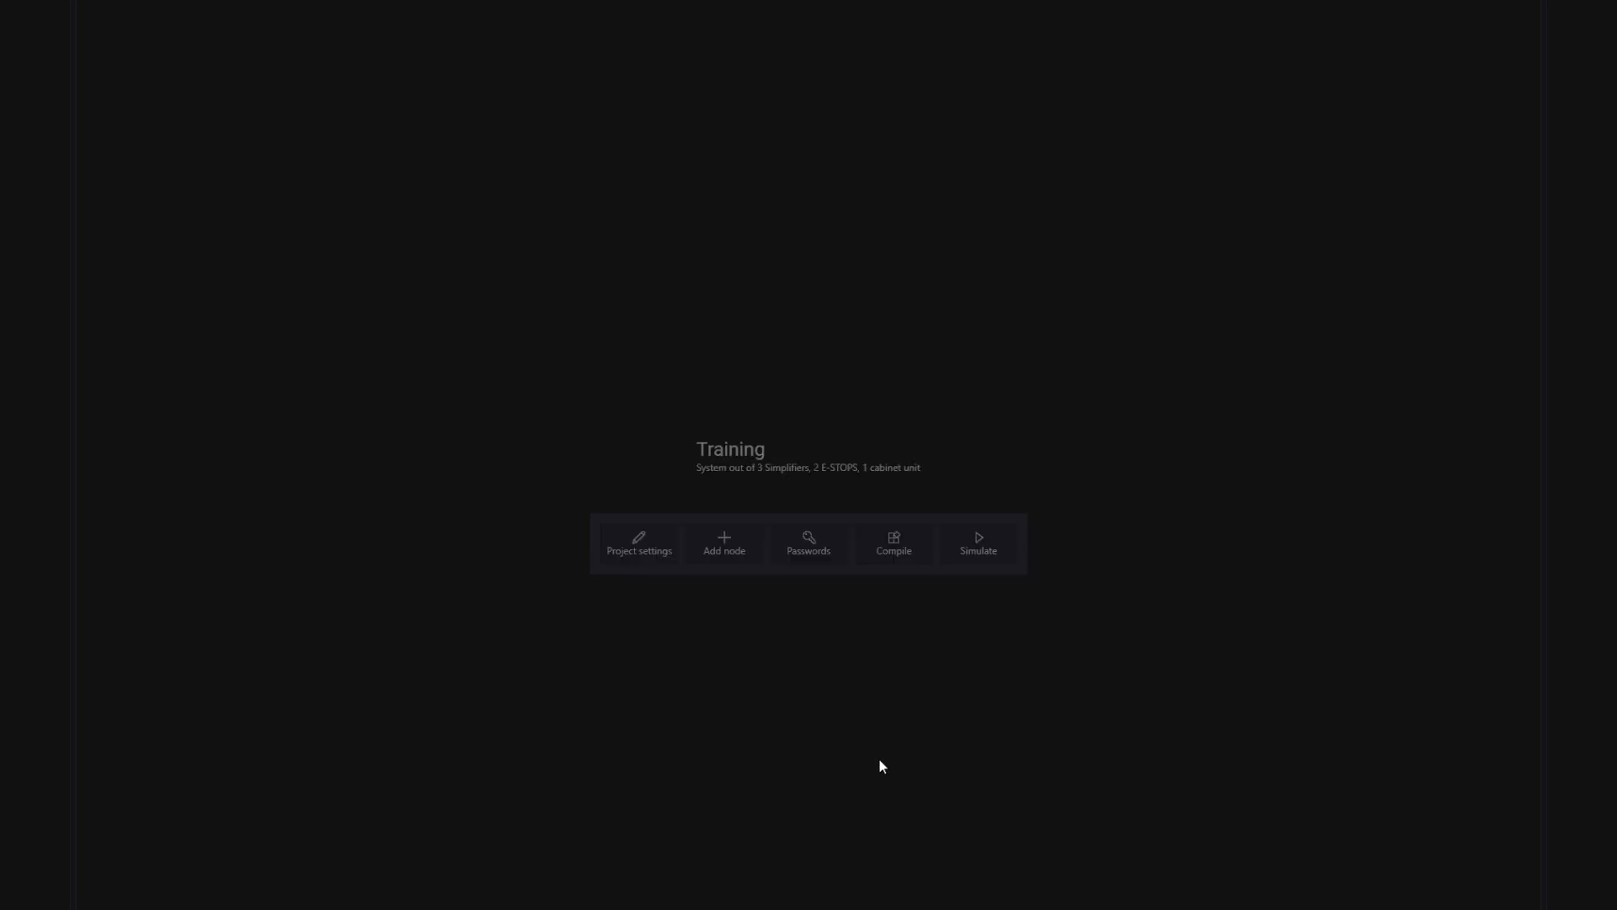
Step: Add a second standard node SP-X-89-000-42 named DOOR2
click(844, 385)
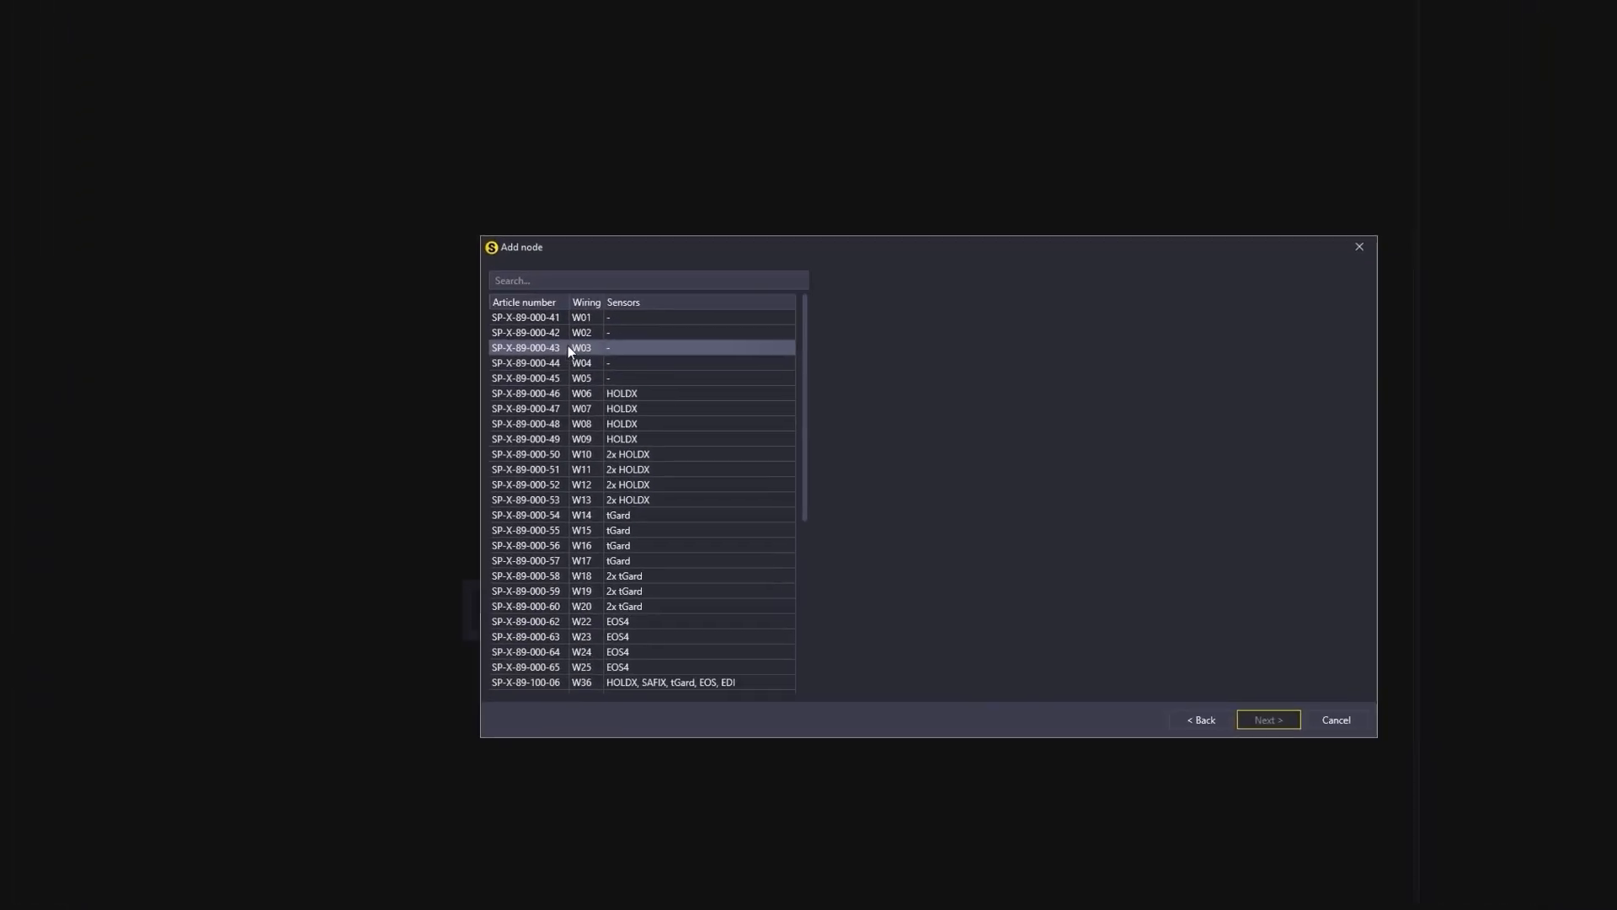
click(566, 331)
drag(730, 316, 454, 315)
text(DOOR2)
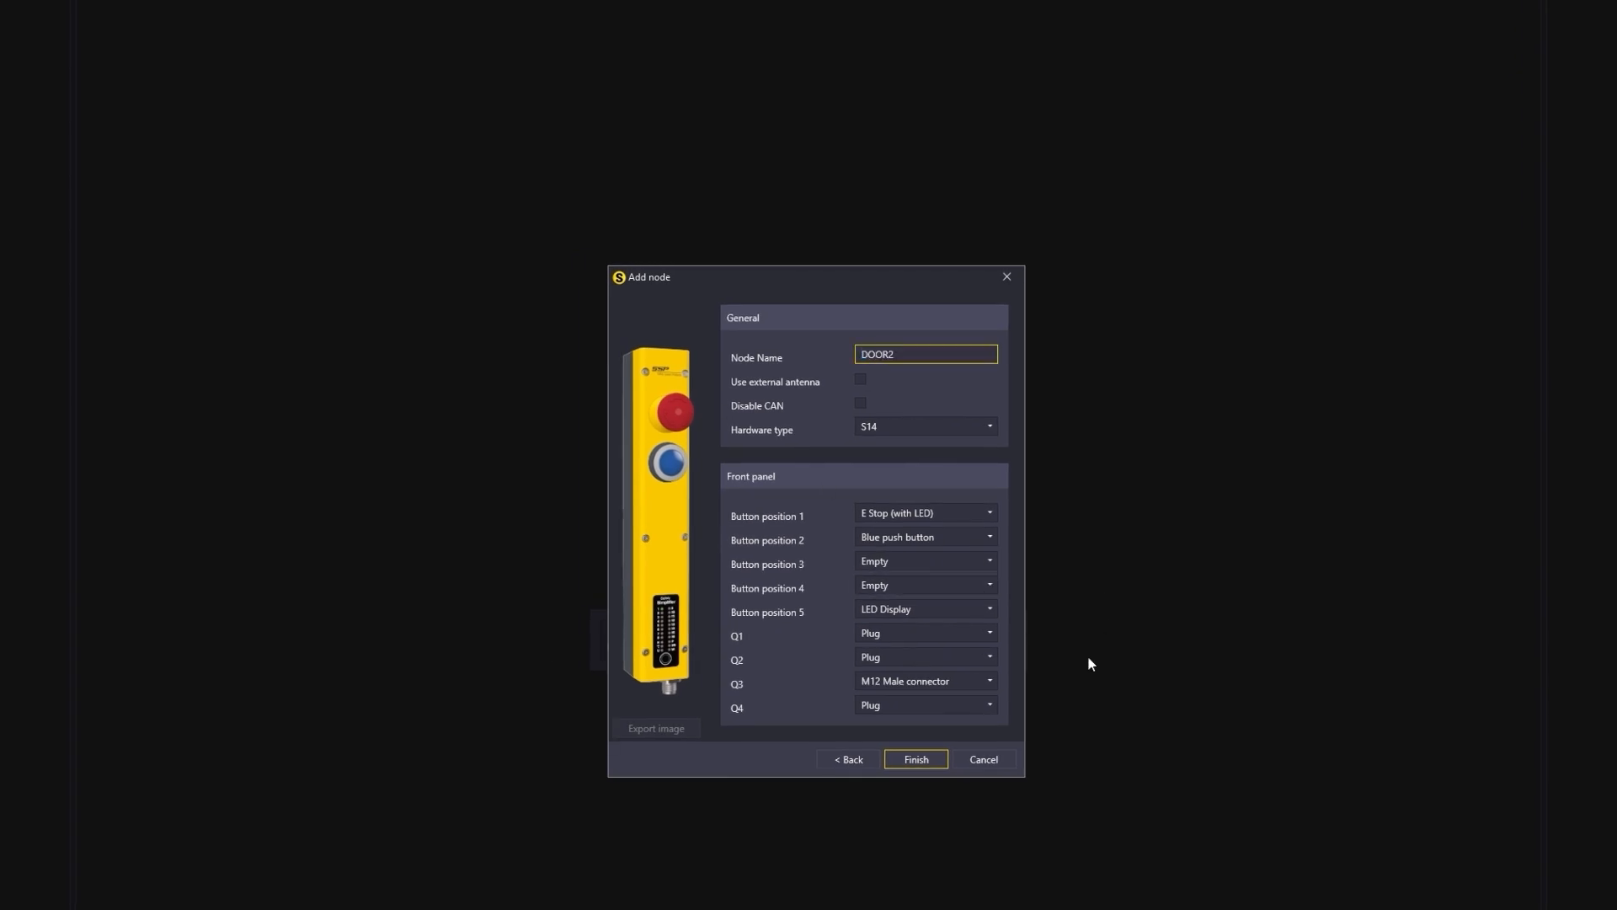
click(943, 761)
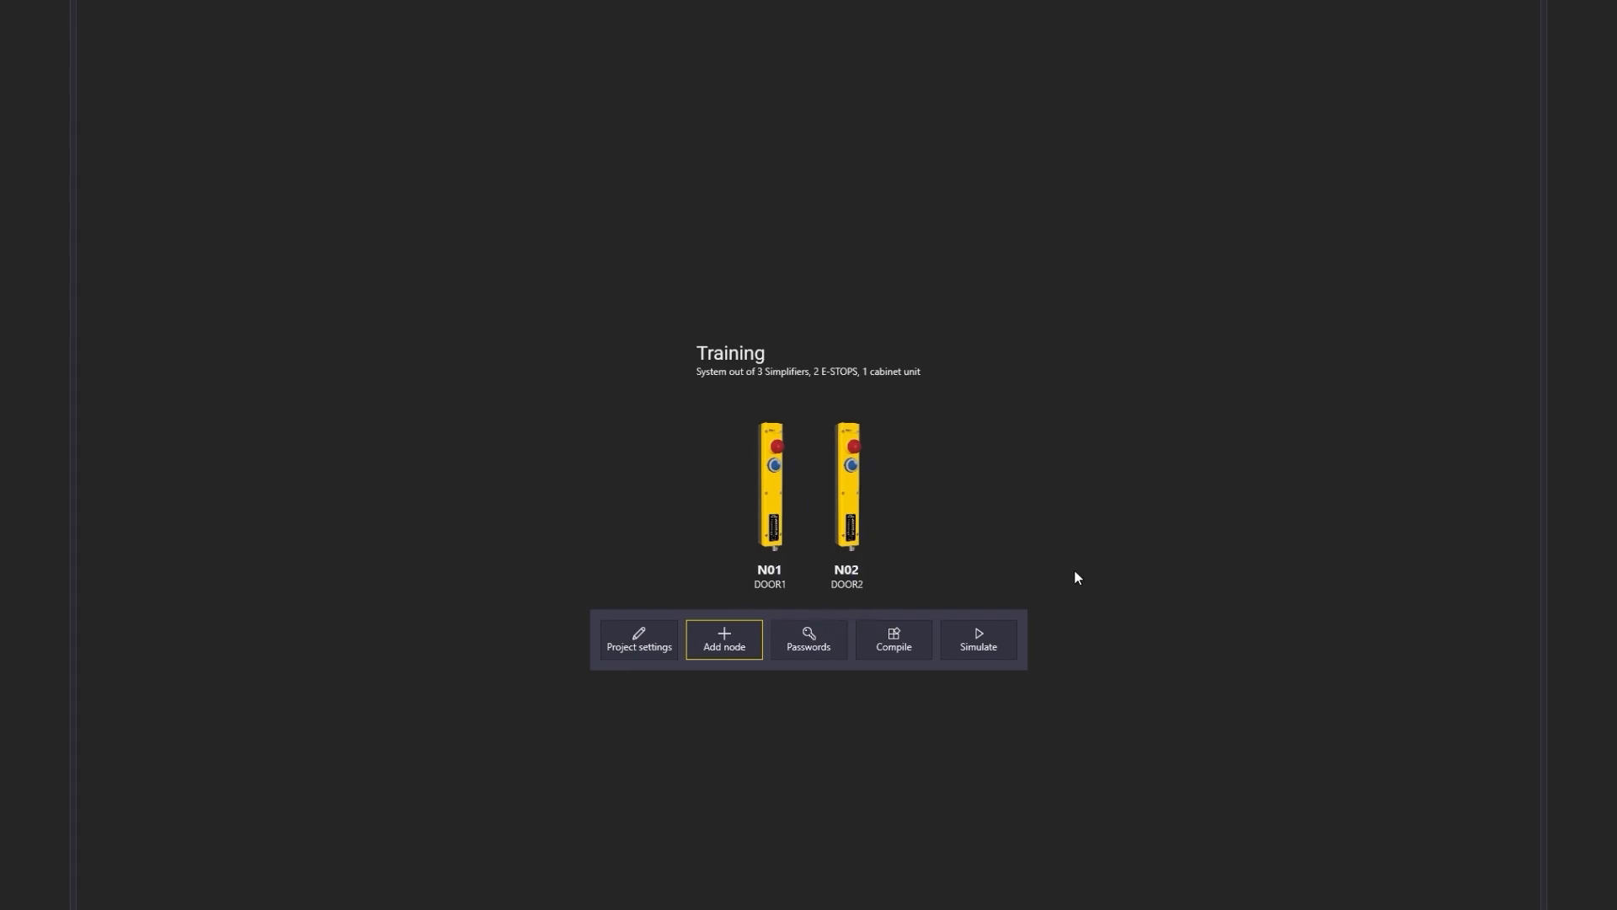
Step: Add a blank node named cabinet with hardware type S16
click(726, 643)
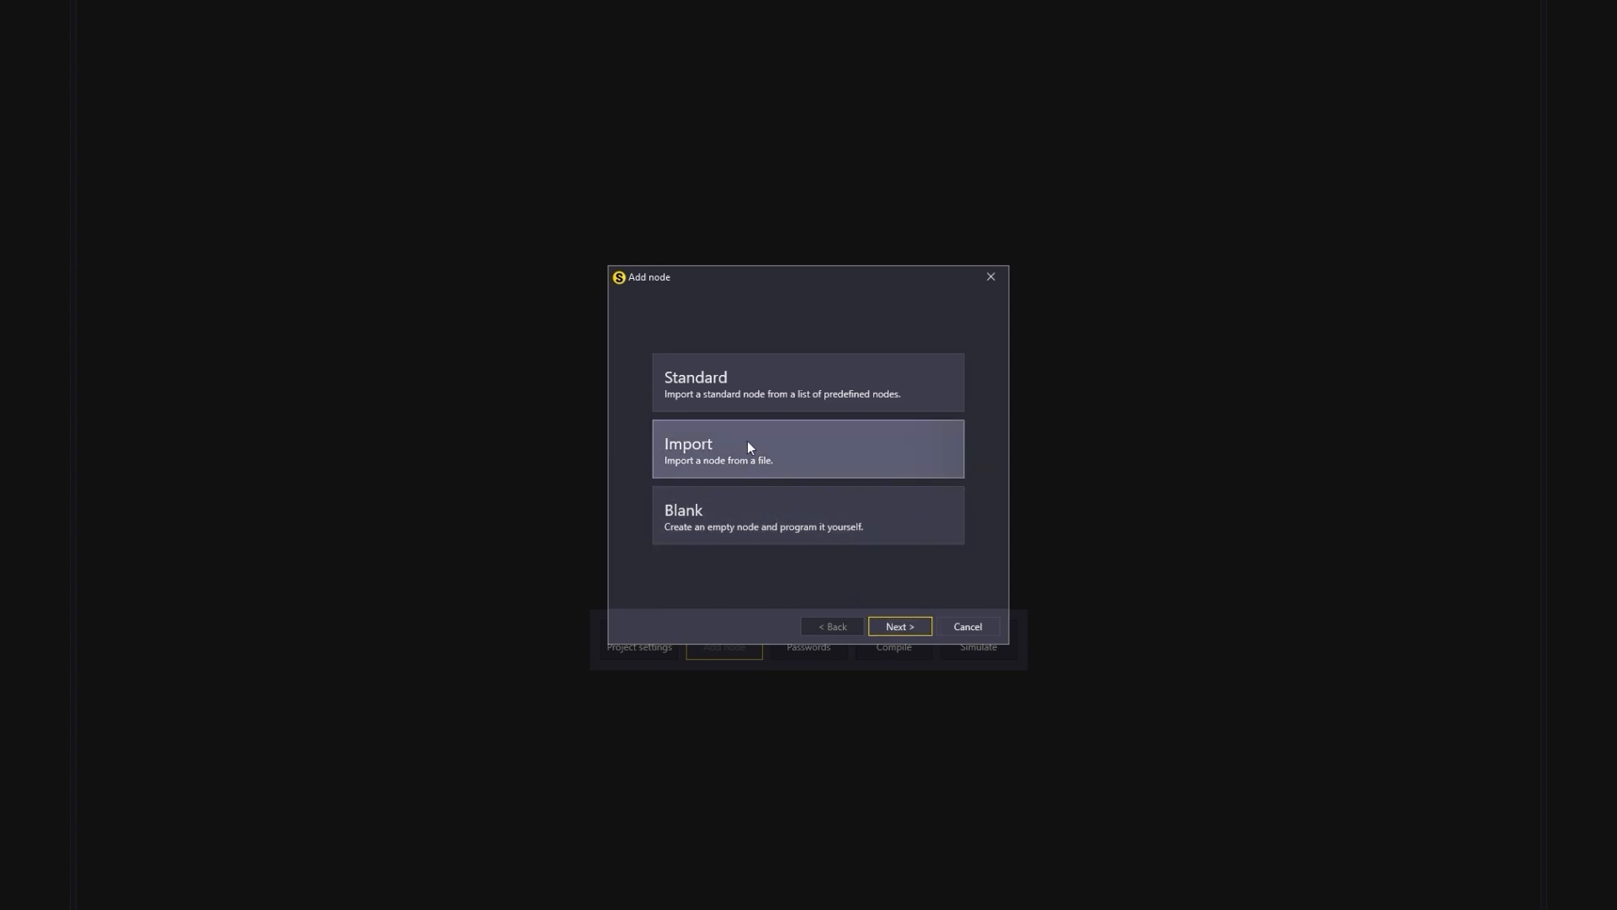
double_click(796, 528)
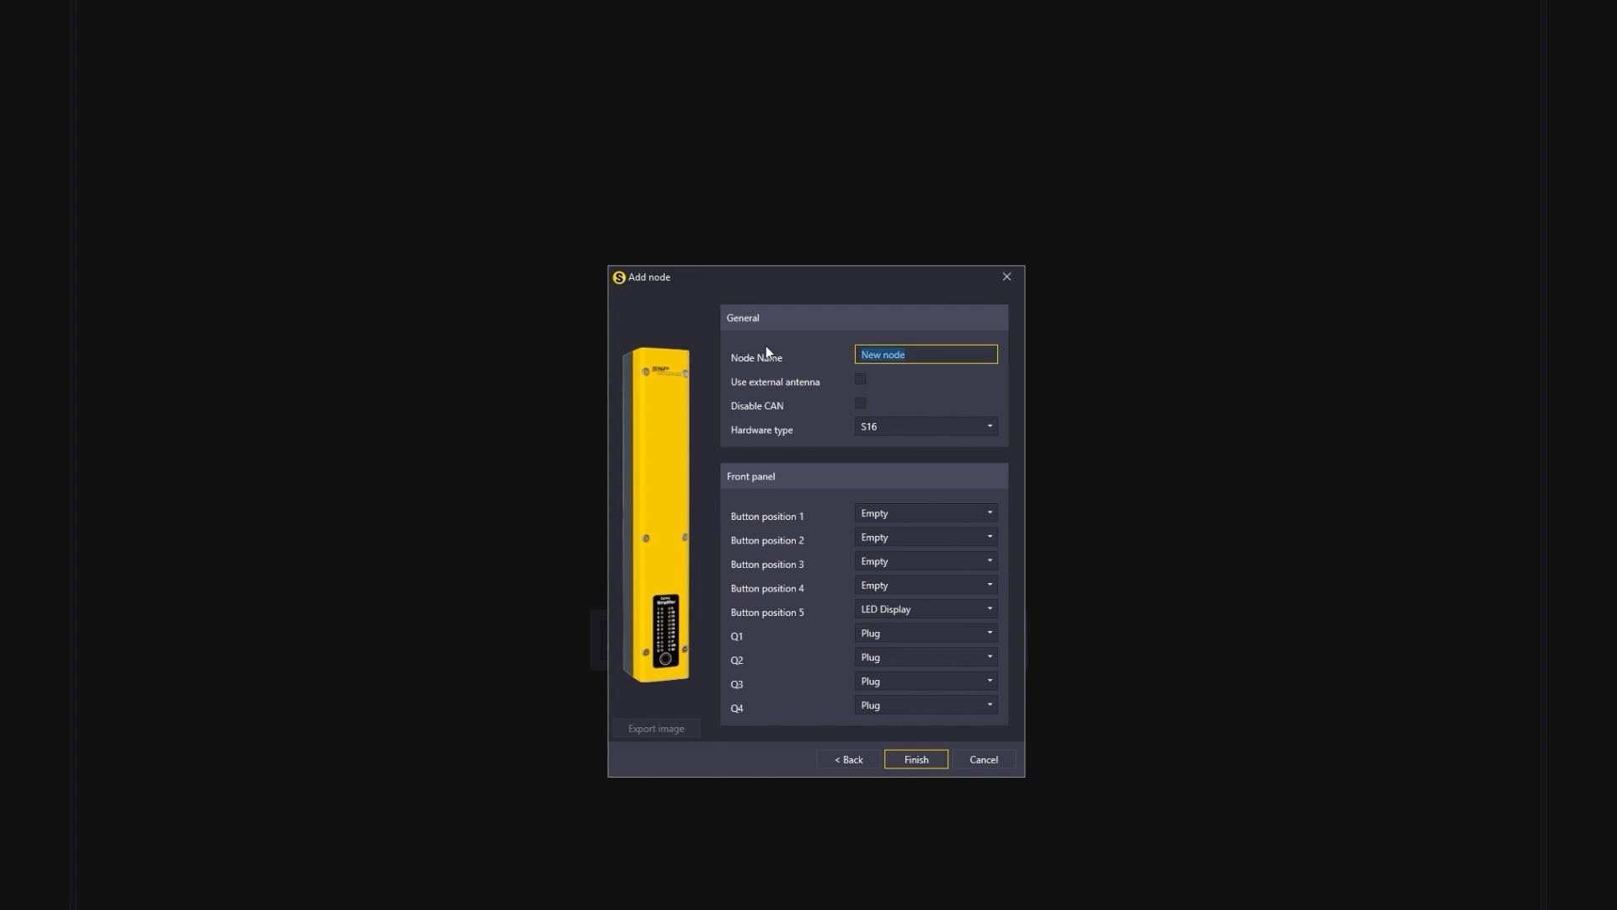
text(cabinet)
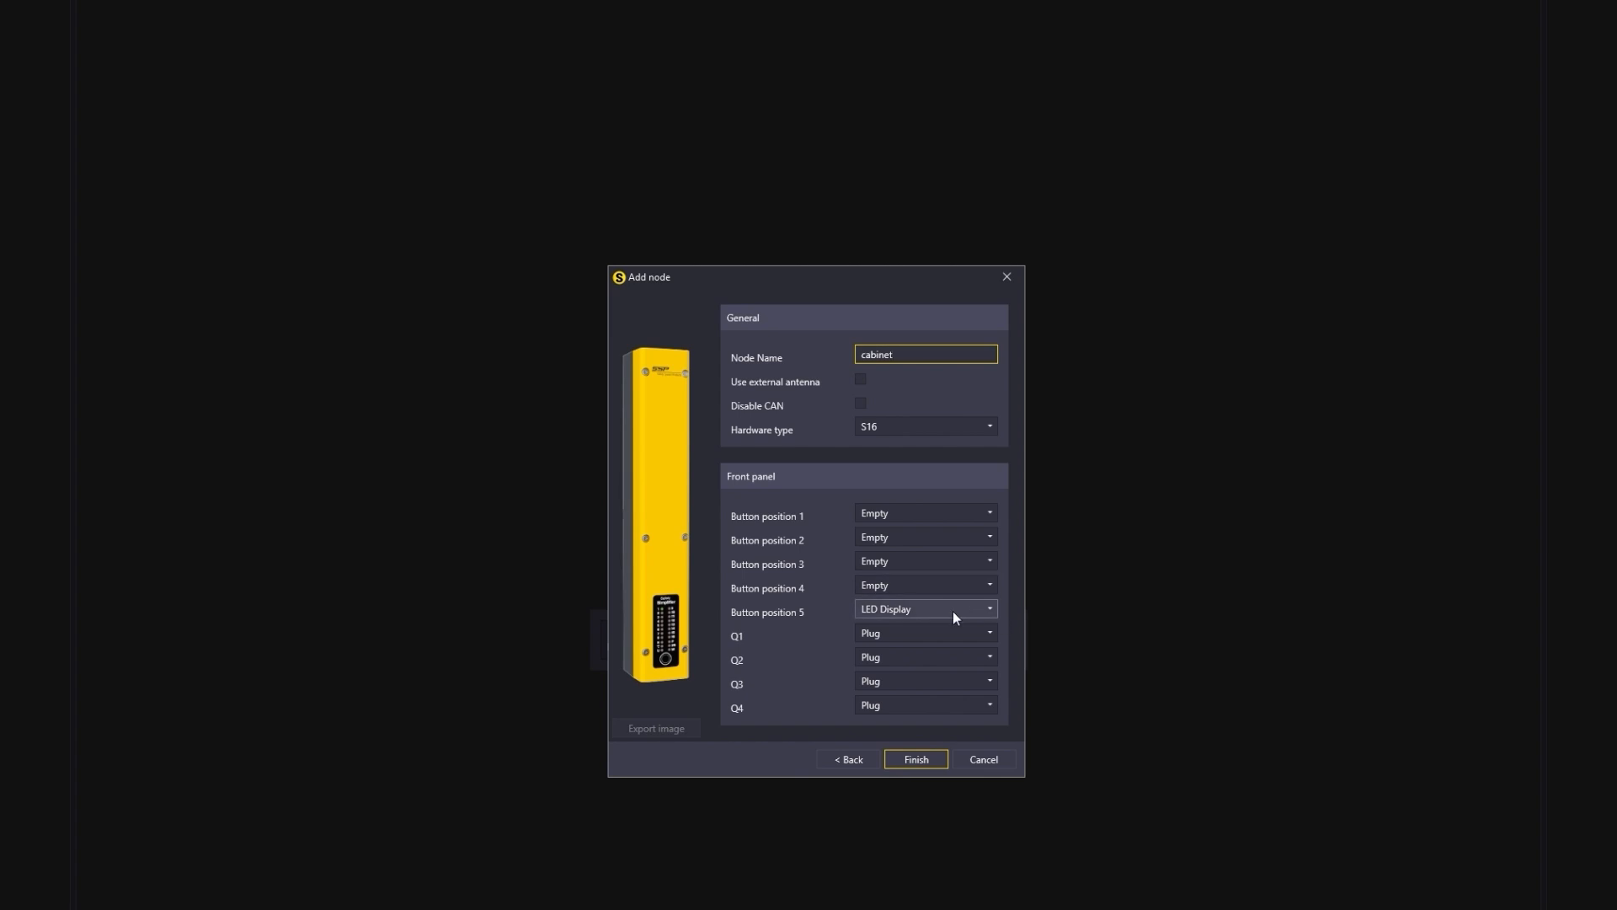
click(907, 430)
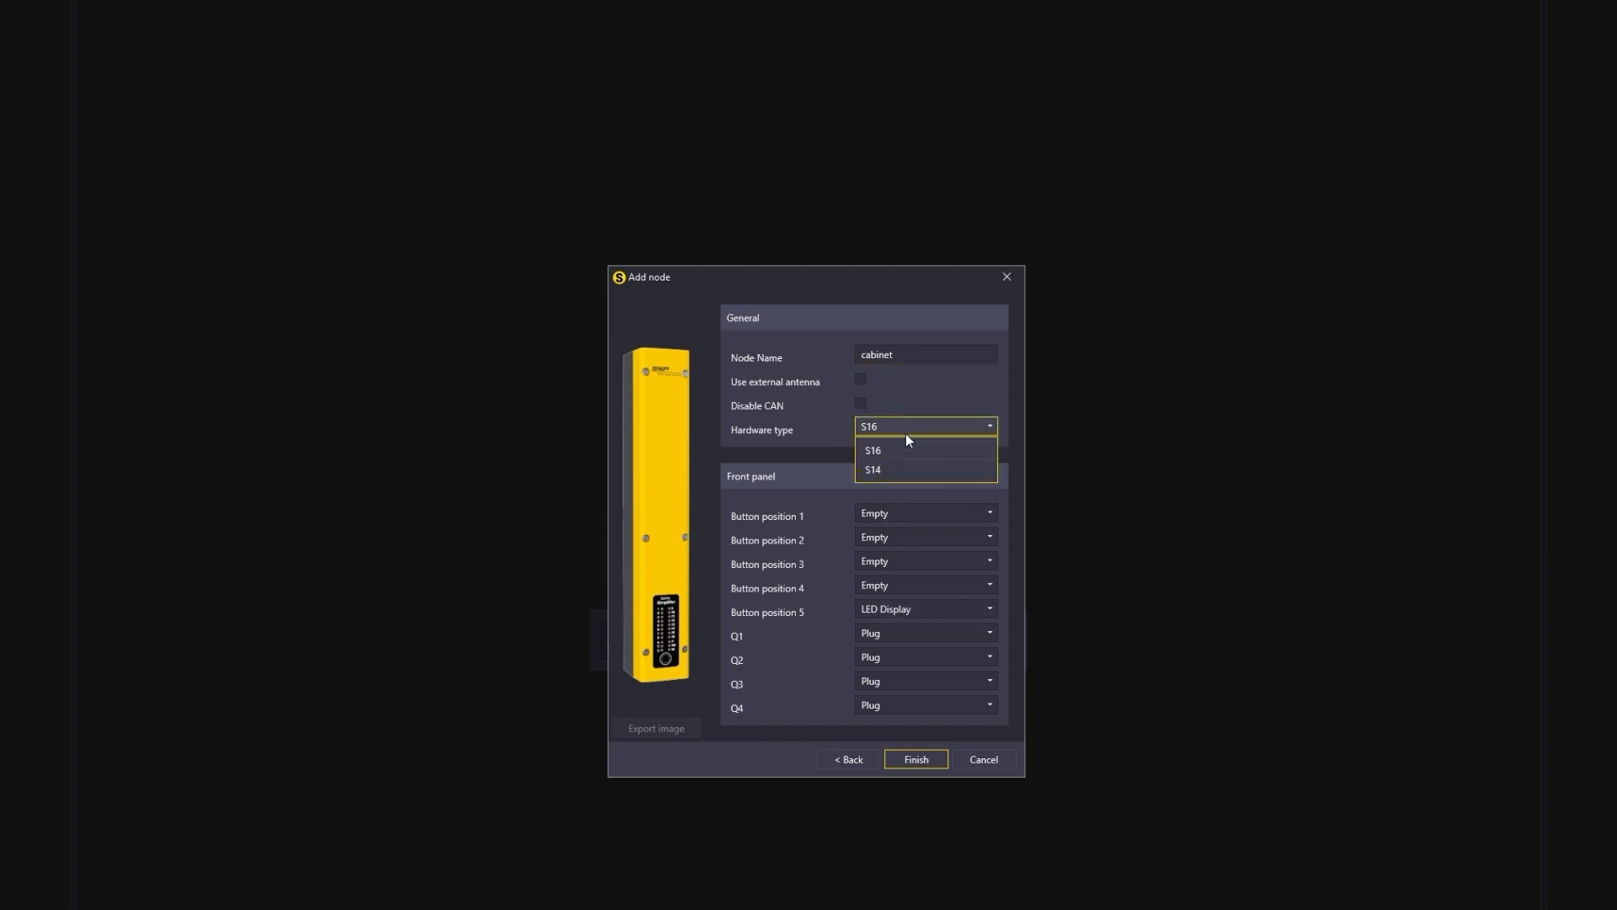
click(908, 452)
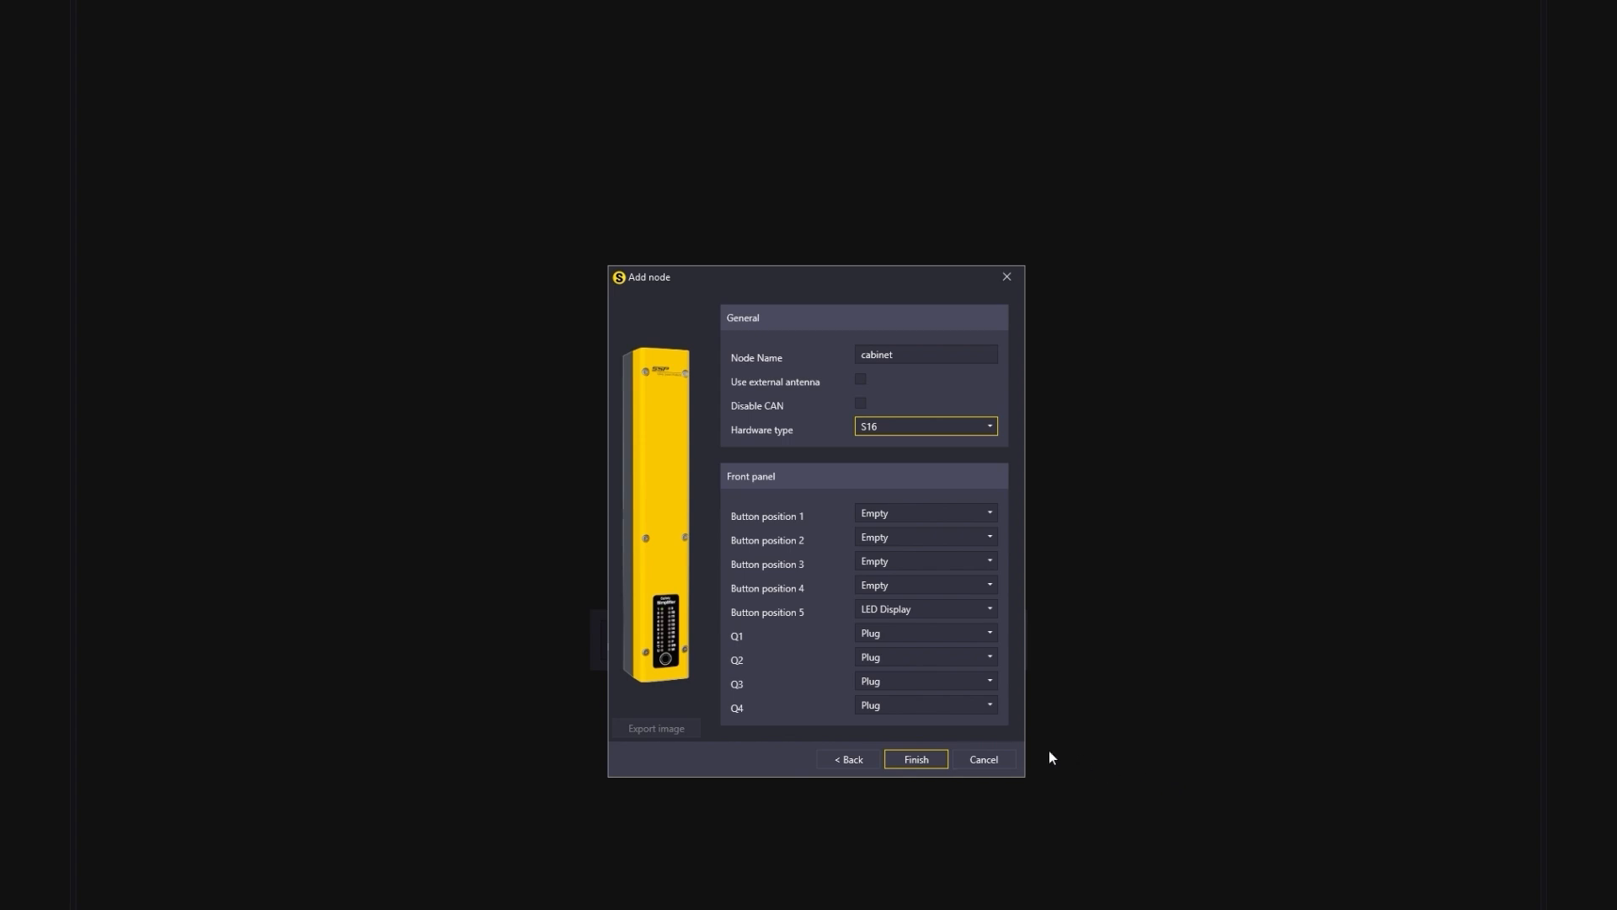
click(941, 761)
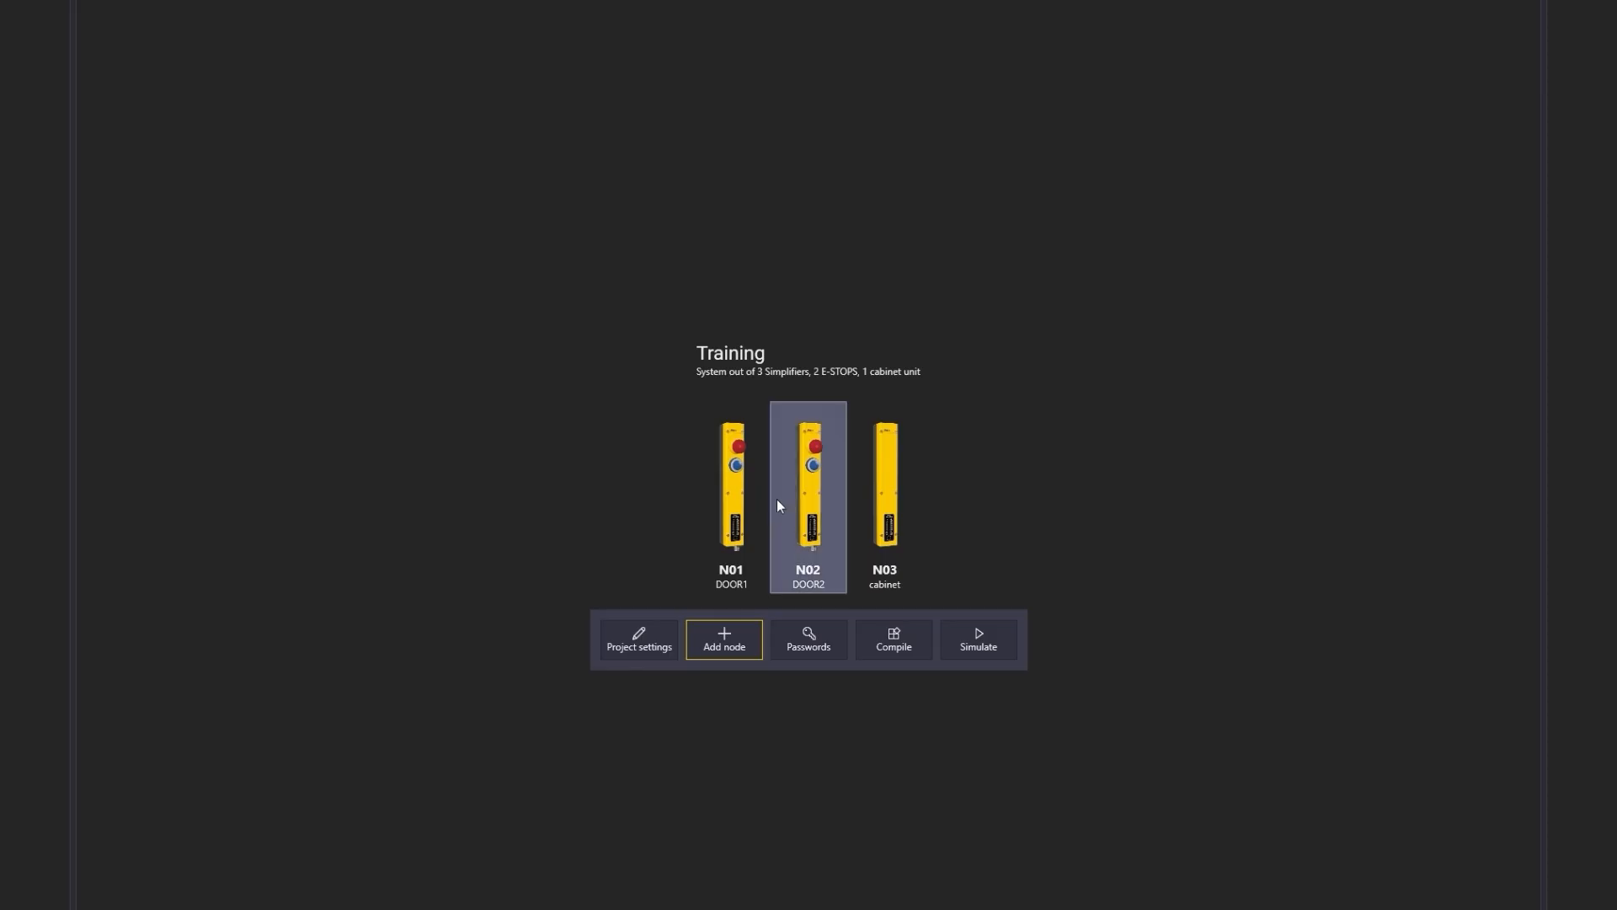
Step: Open the DOOR1 node and rename its E-STOP memory to E-STOP DOOR 1
click(736, 464)
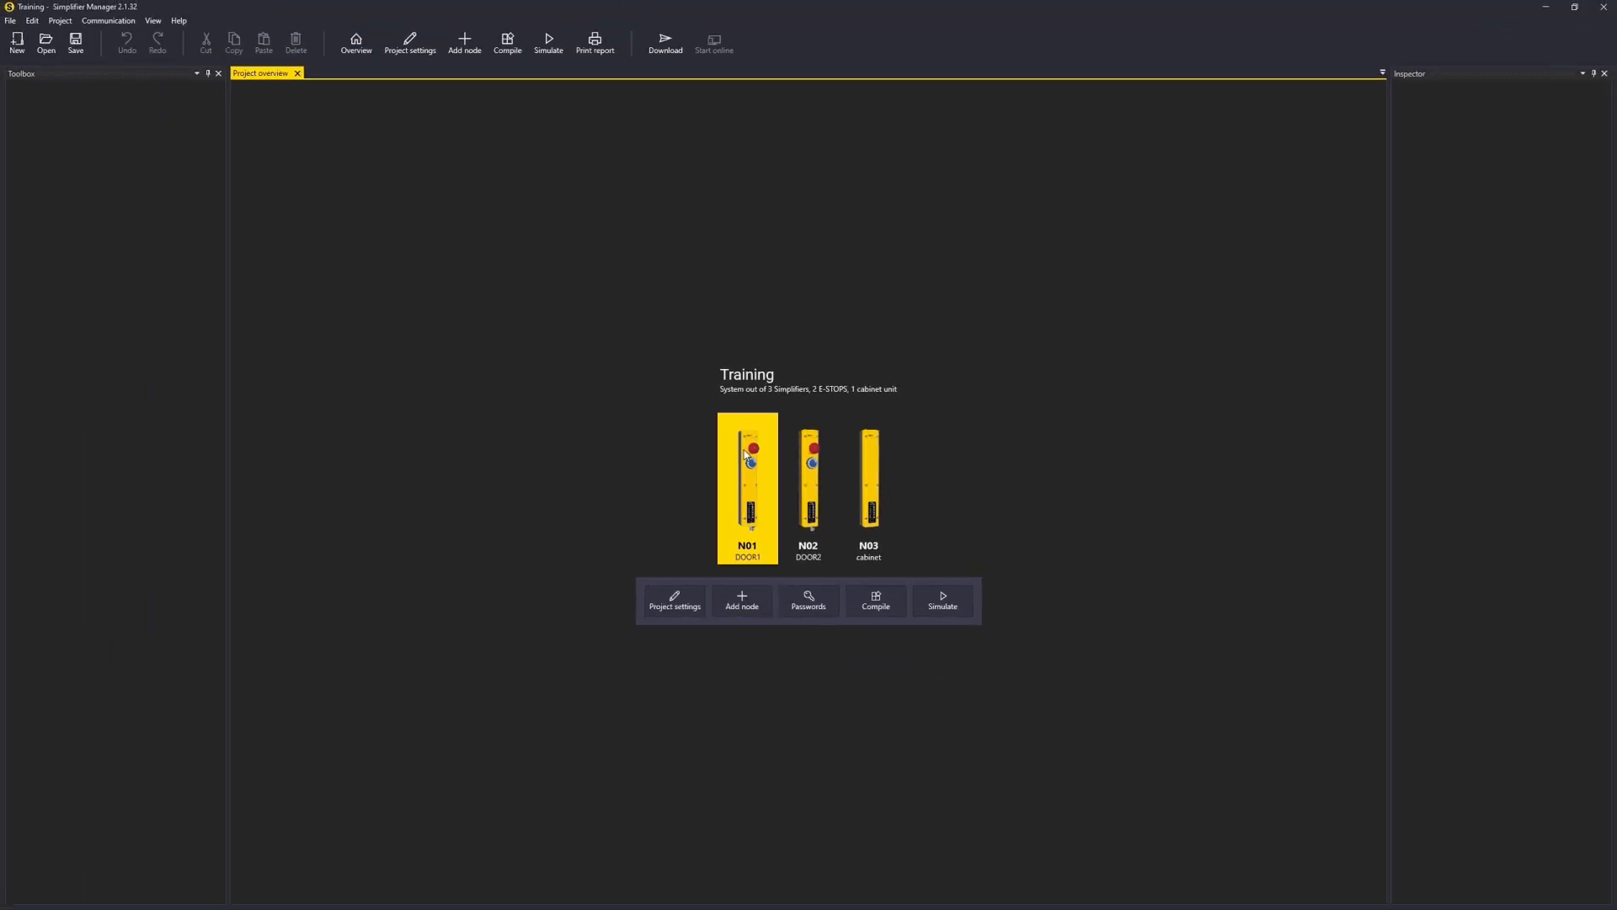
double_click(745, 454)
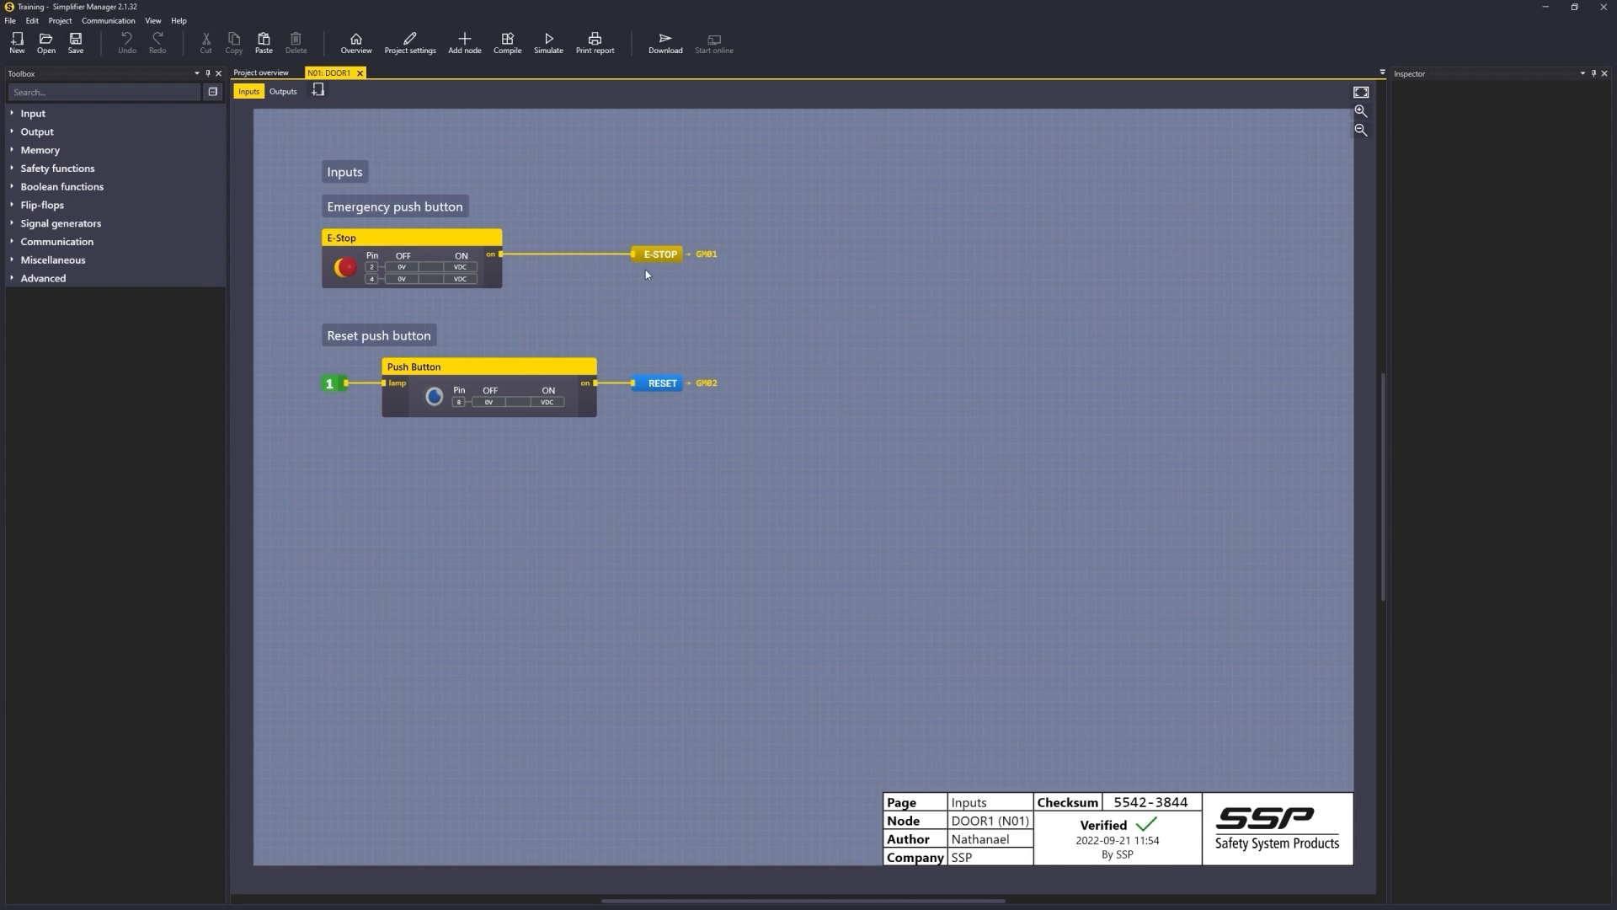
scroll(654, 257, up, 2)
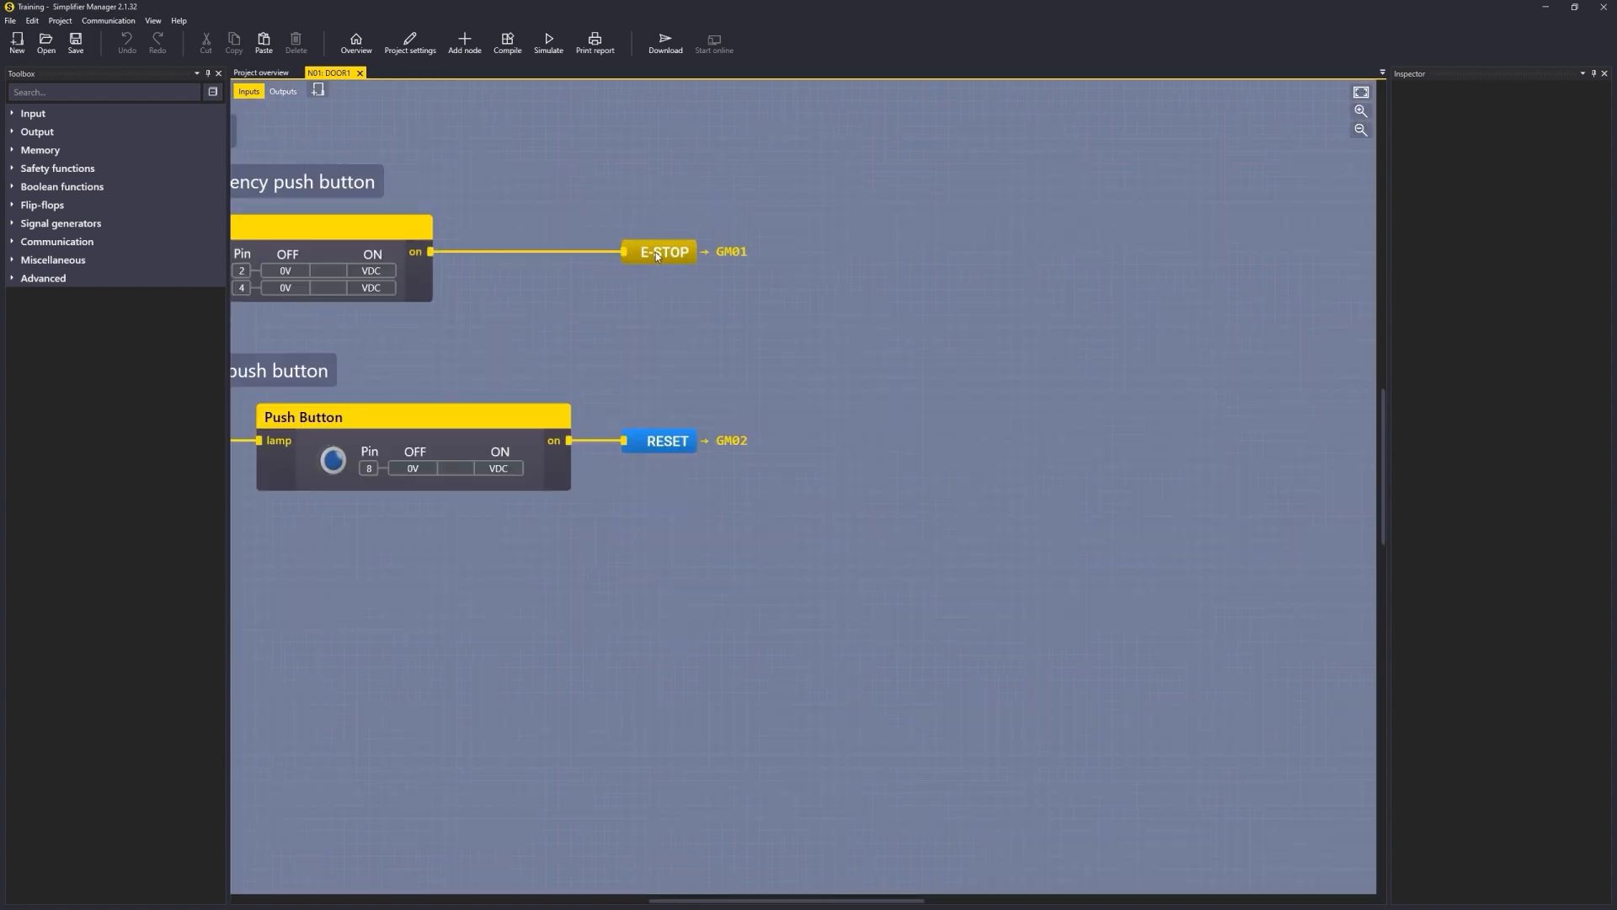
click(656, 254)
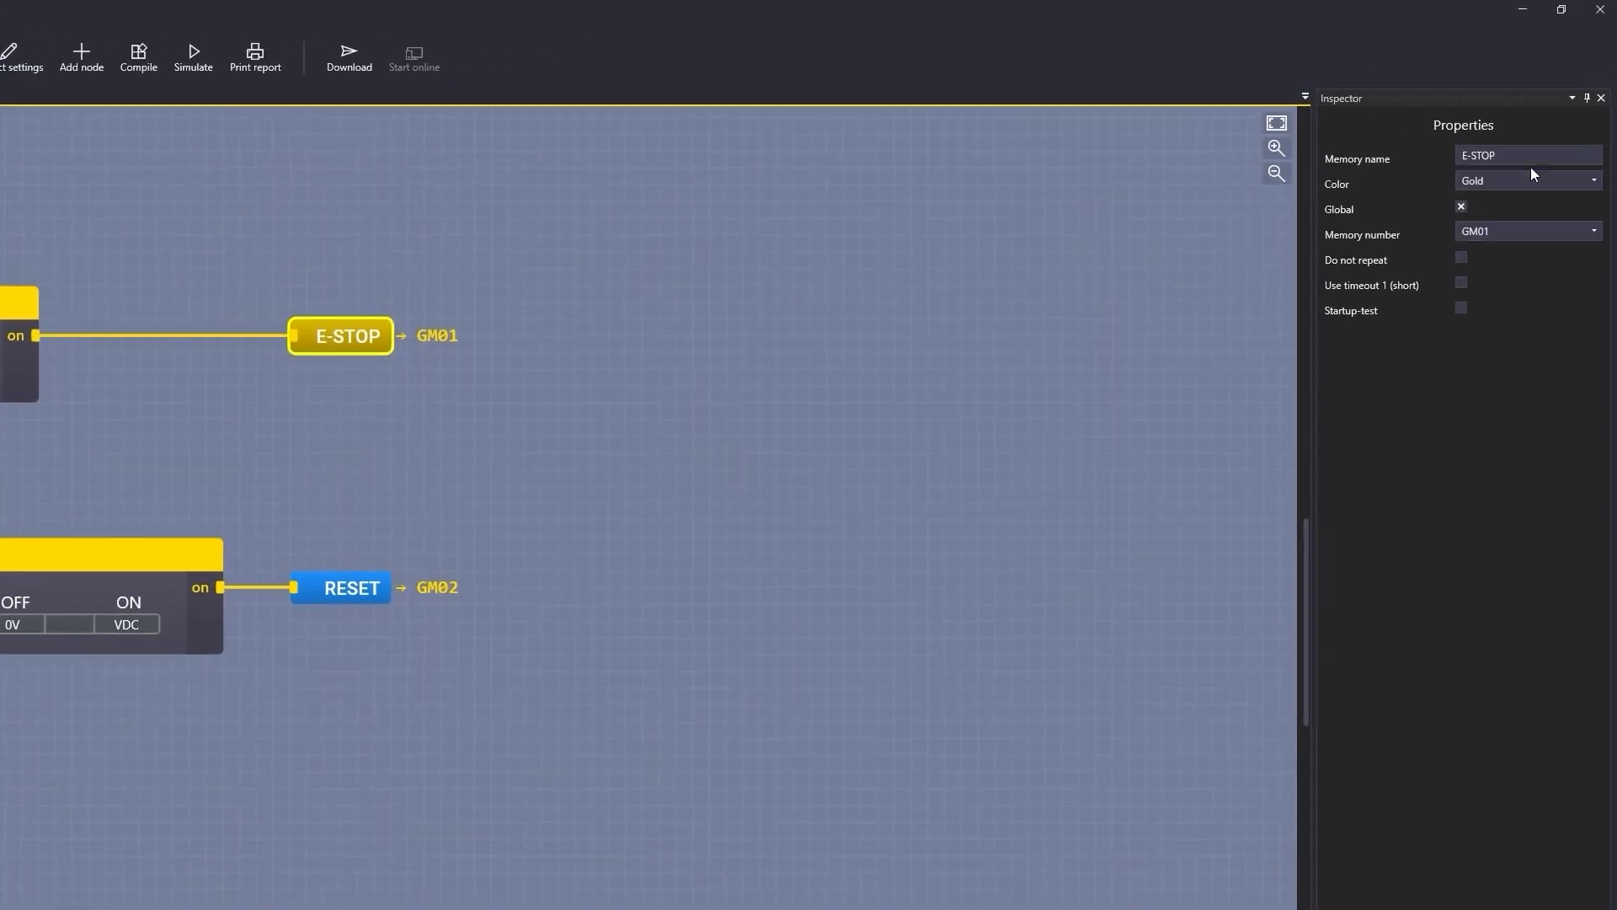
click(1530, 159)
text(DOOR 1)
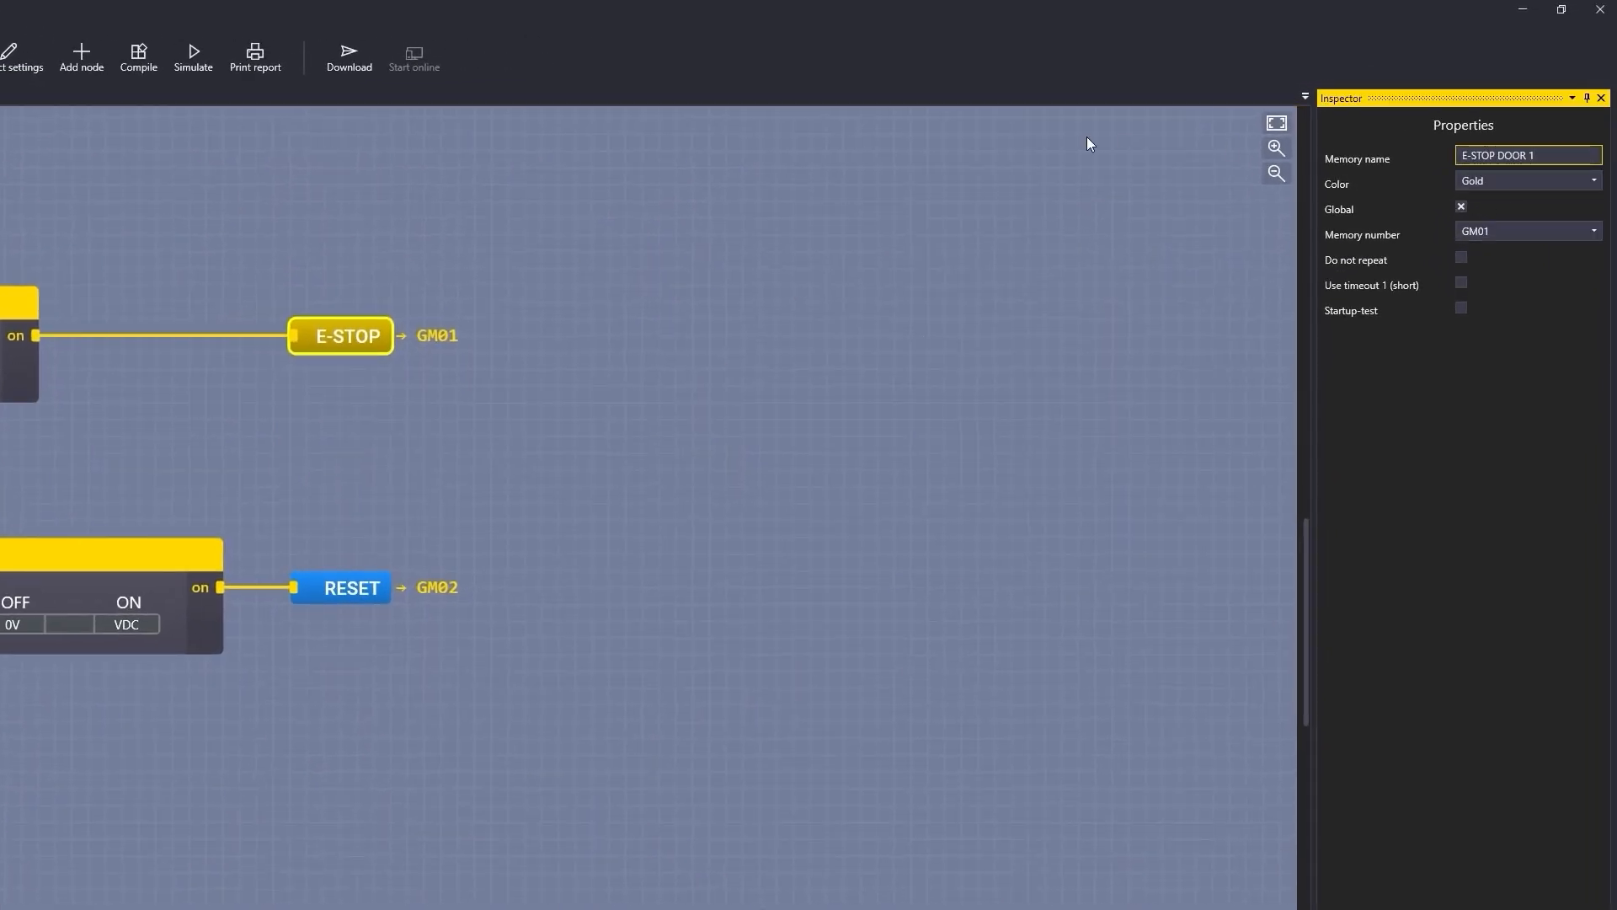
click(561, 376)
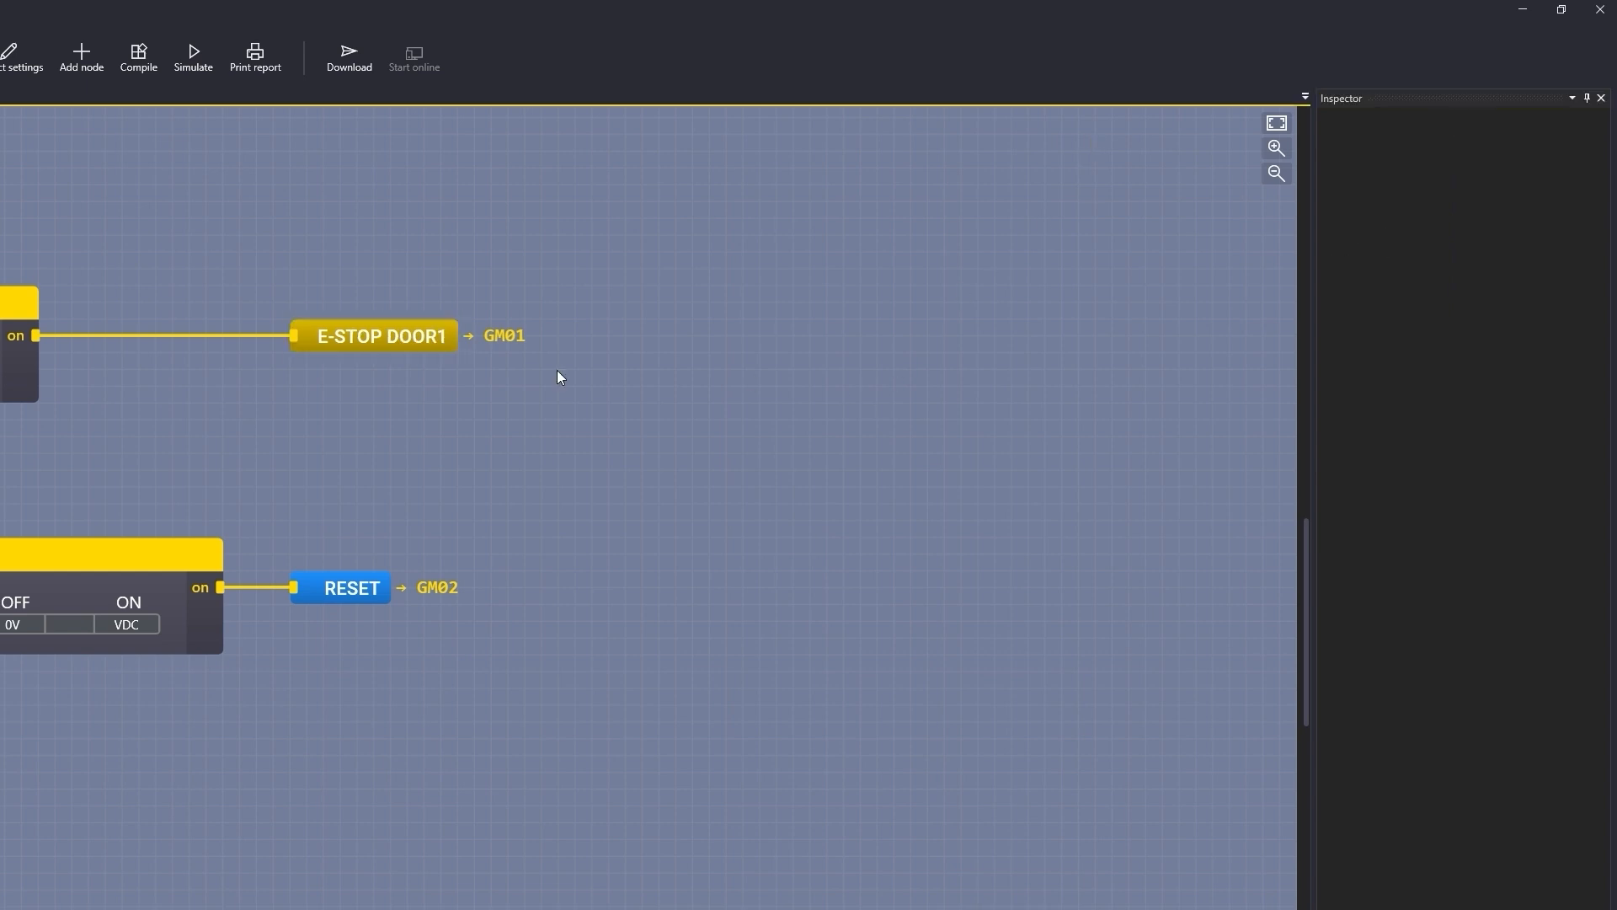
Step: Check the E-STOP DOOR1 memory's Global option and memory number GM01
click(375, 339)
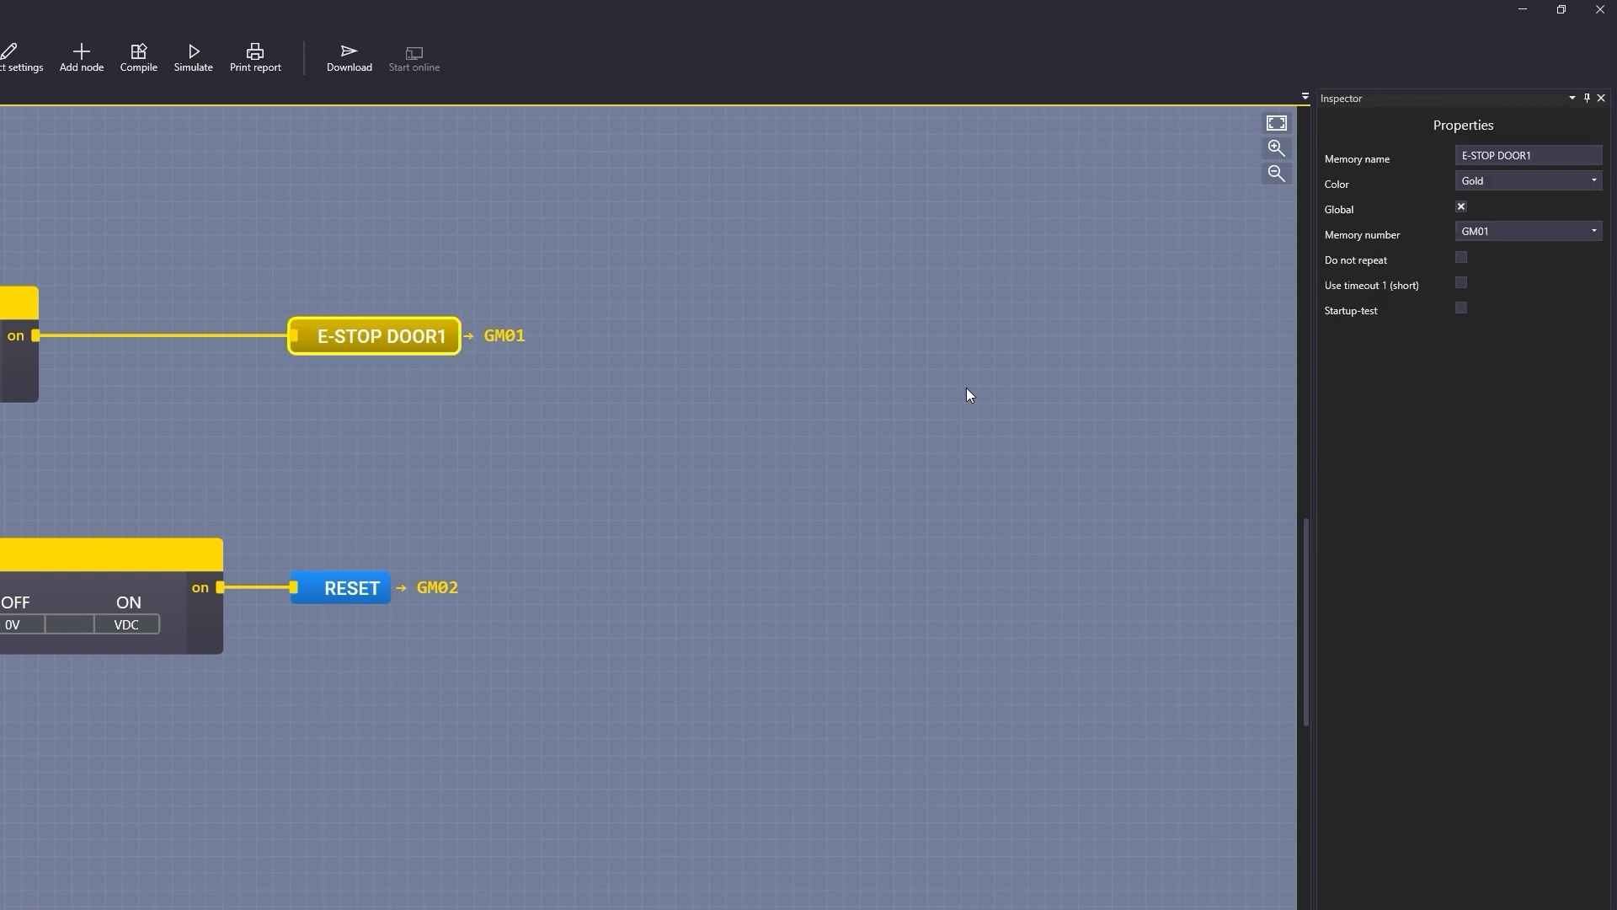
scroll(968, 387, down, 1)
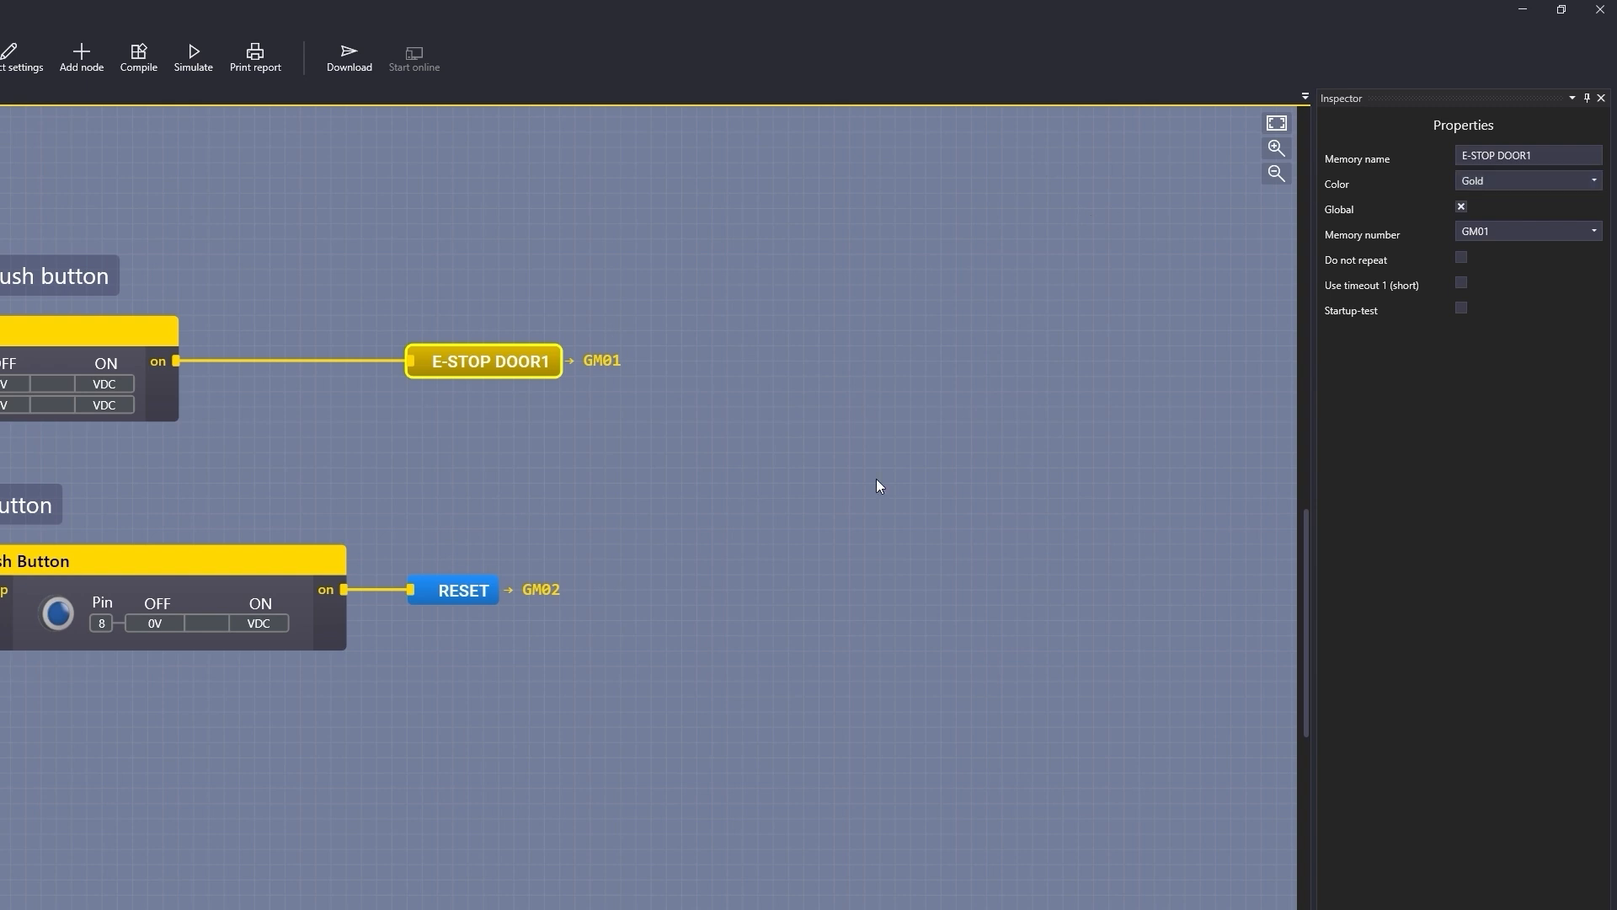
click(1468, 206)
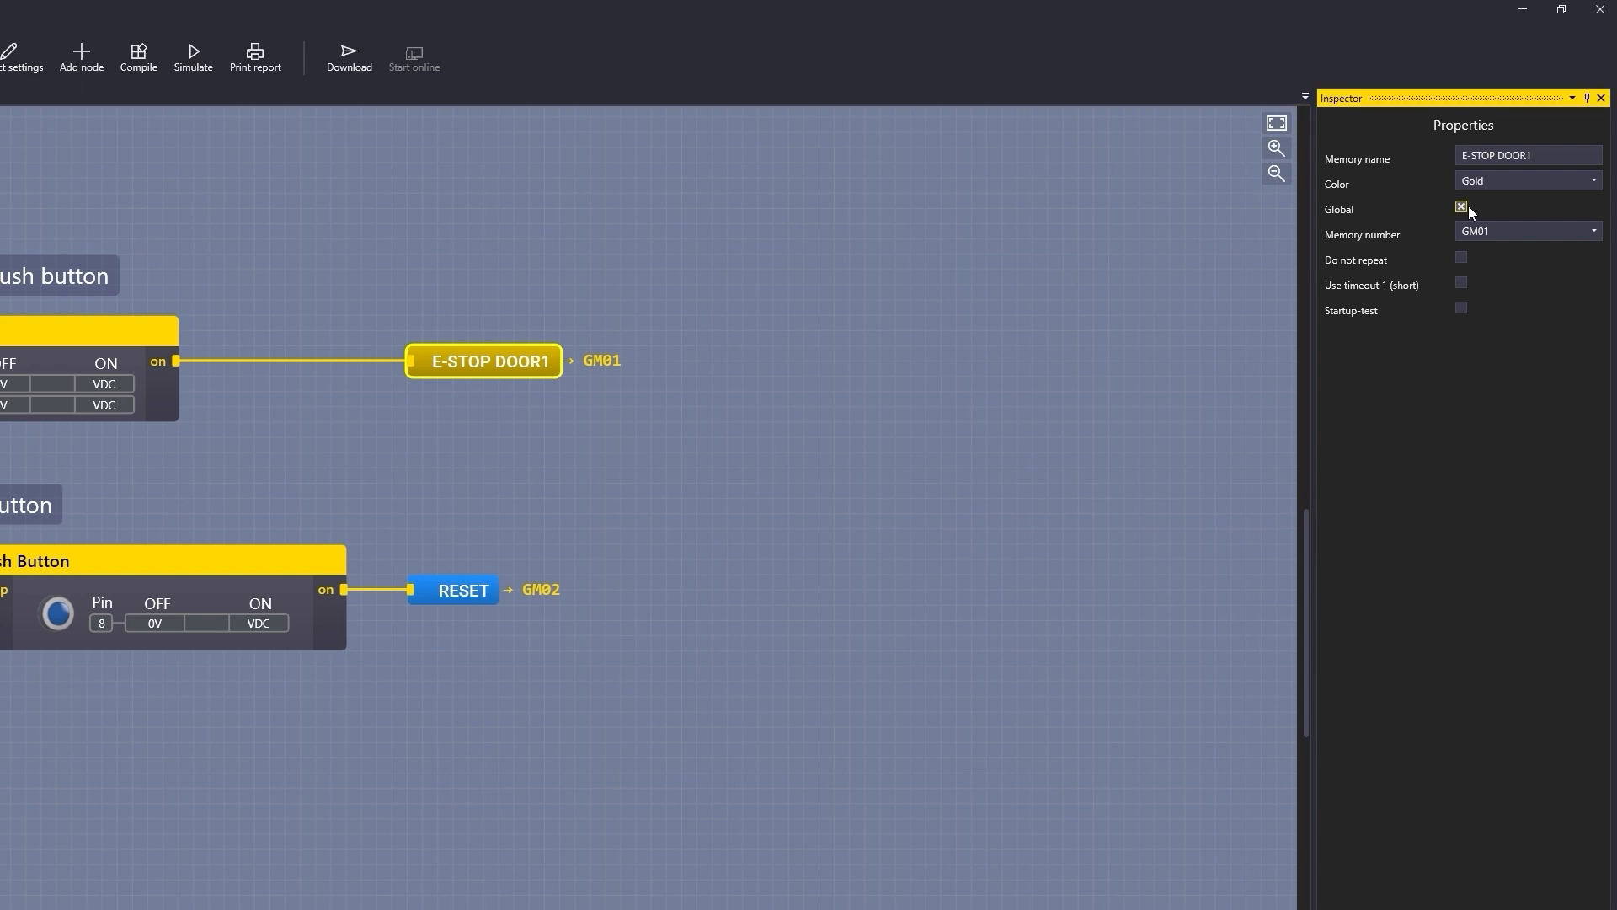
click(1464, 204)
click(1468, 229)
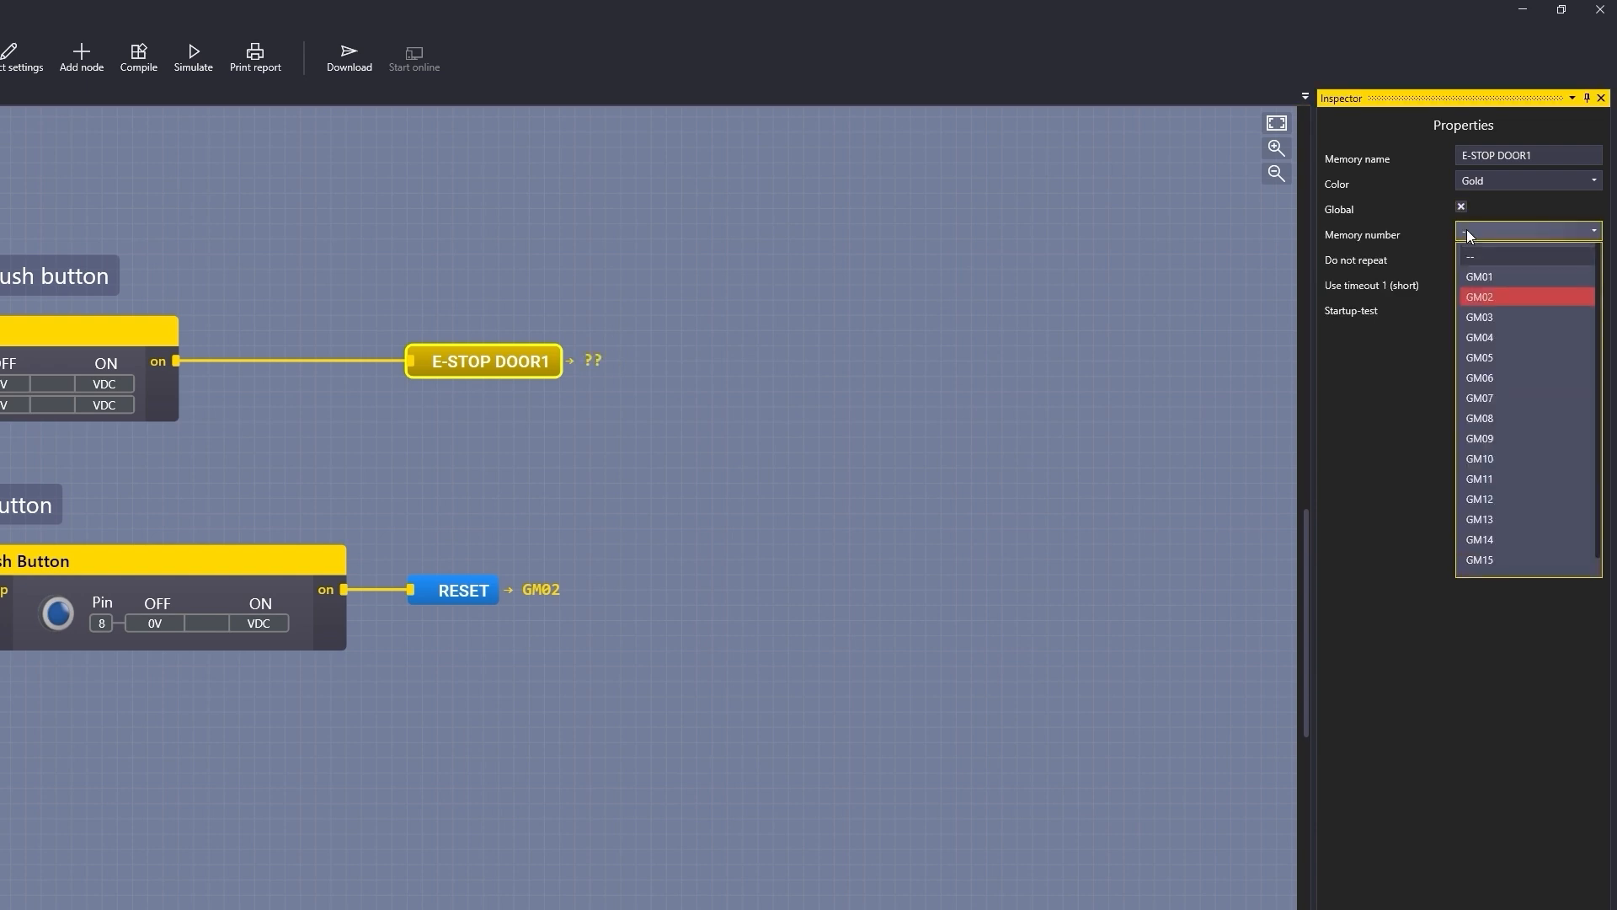
click(1494, 276)
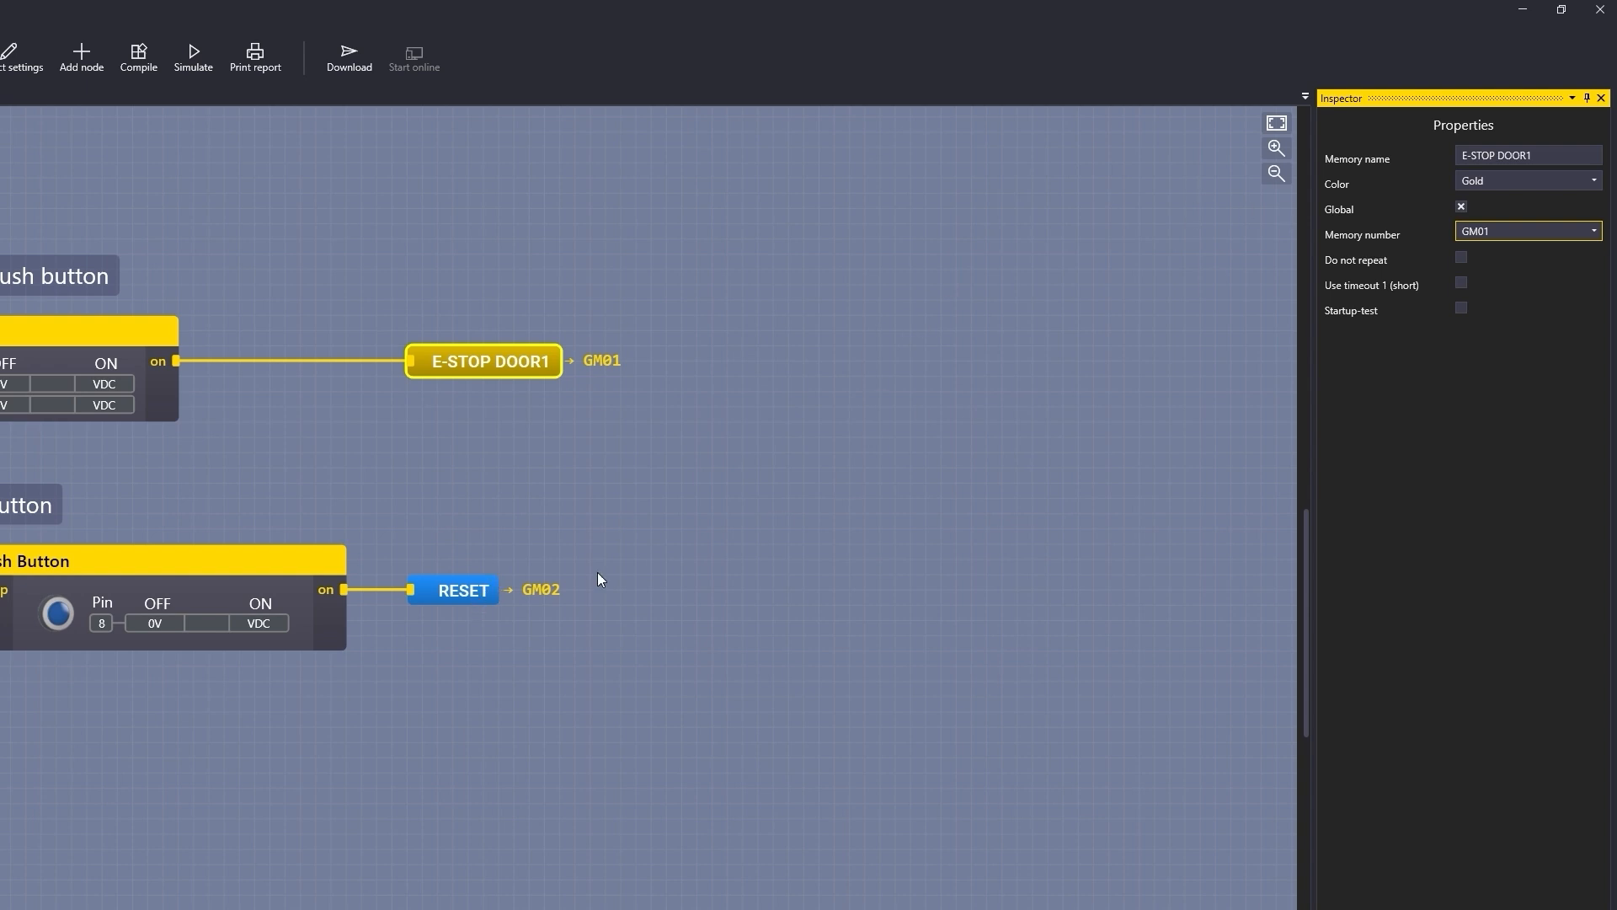
Step: Rename the DOOR1 reset memory to RESET DOOR1
drag(495, 394, 493, 400)
click(494, 600)
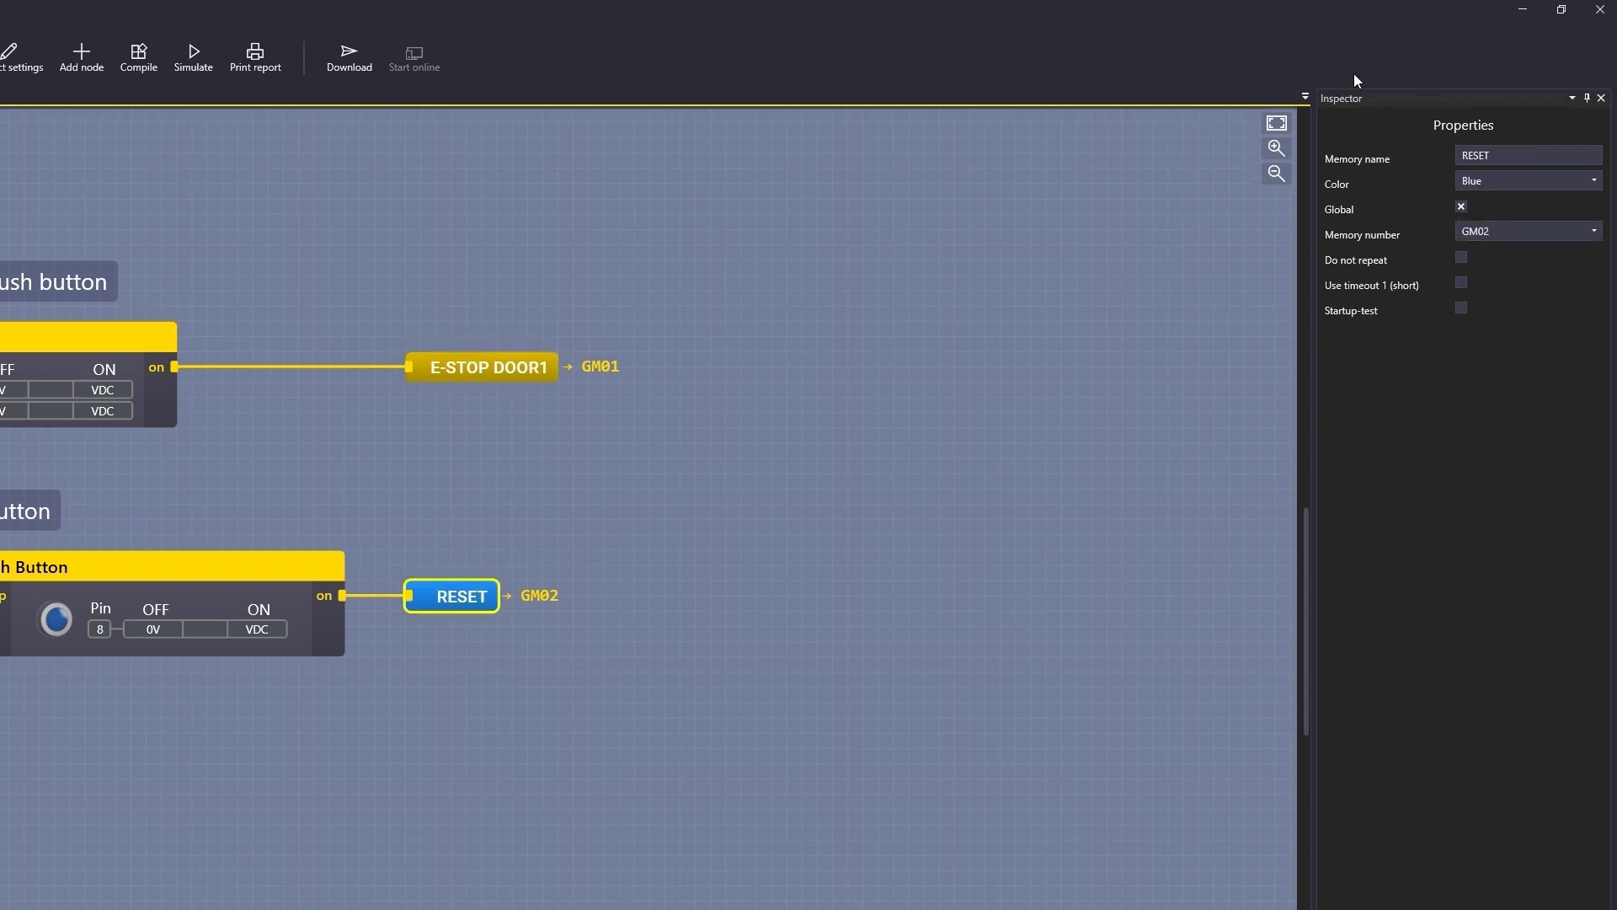
click(1499, 155)
text(DOOR1)
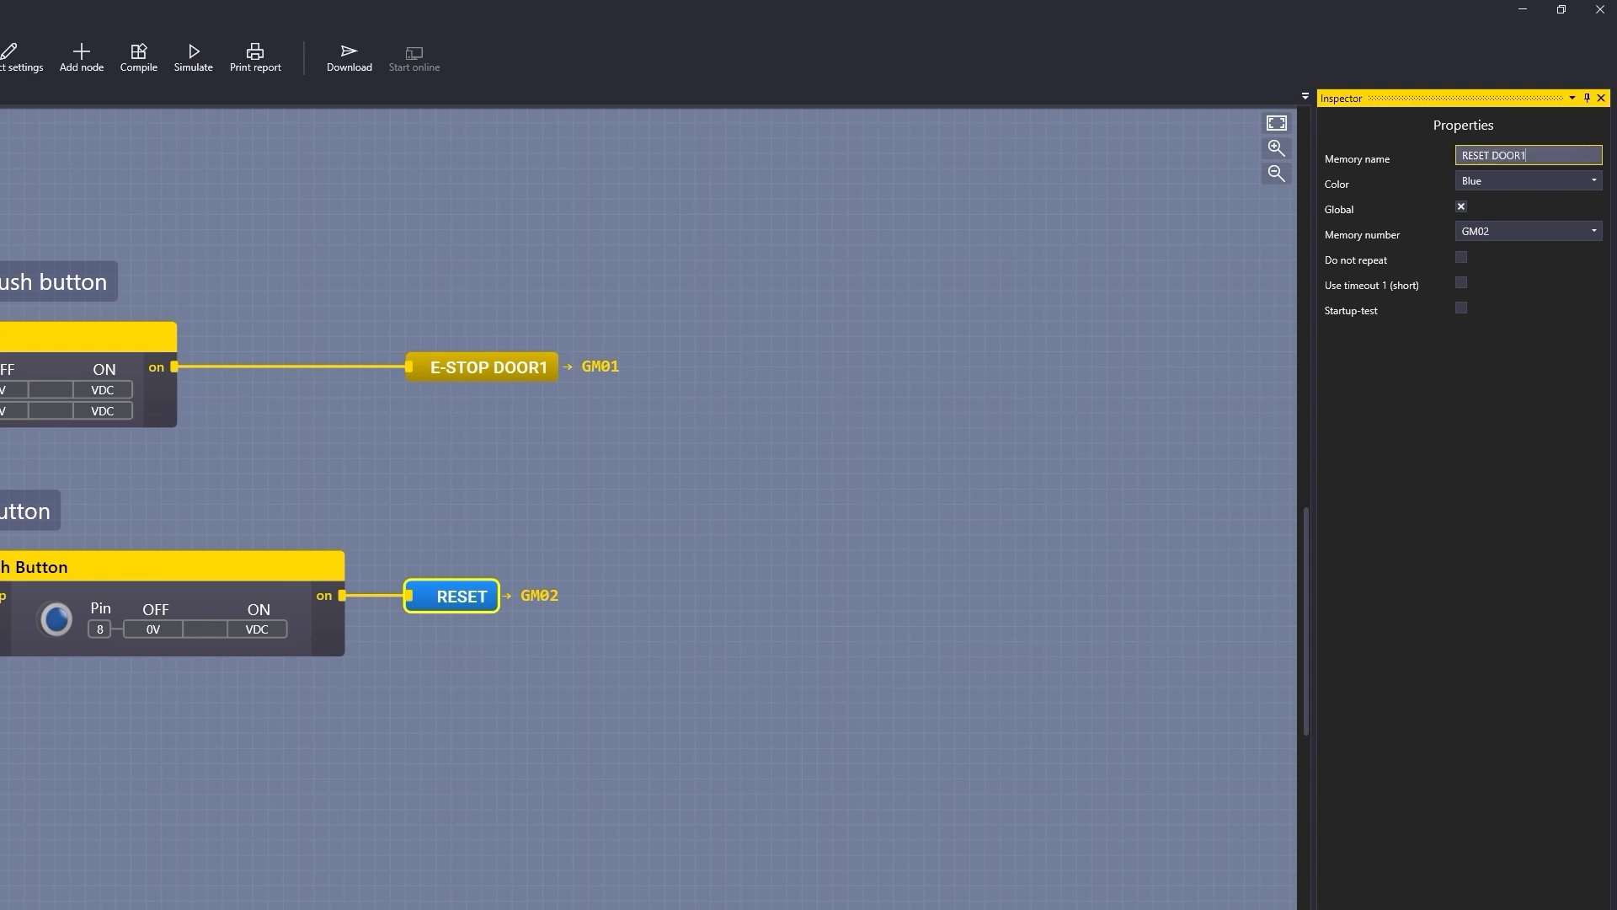
click(762, 900)
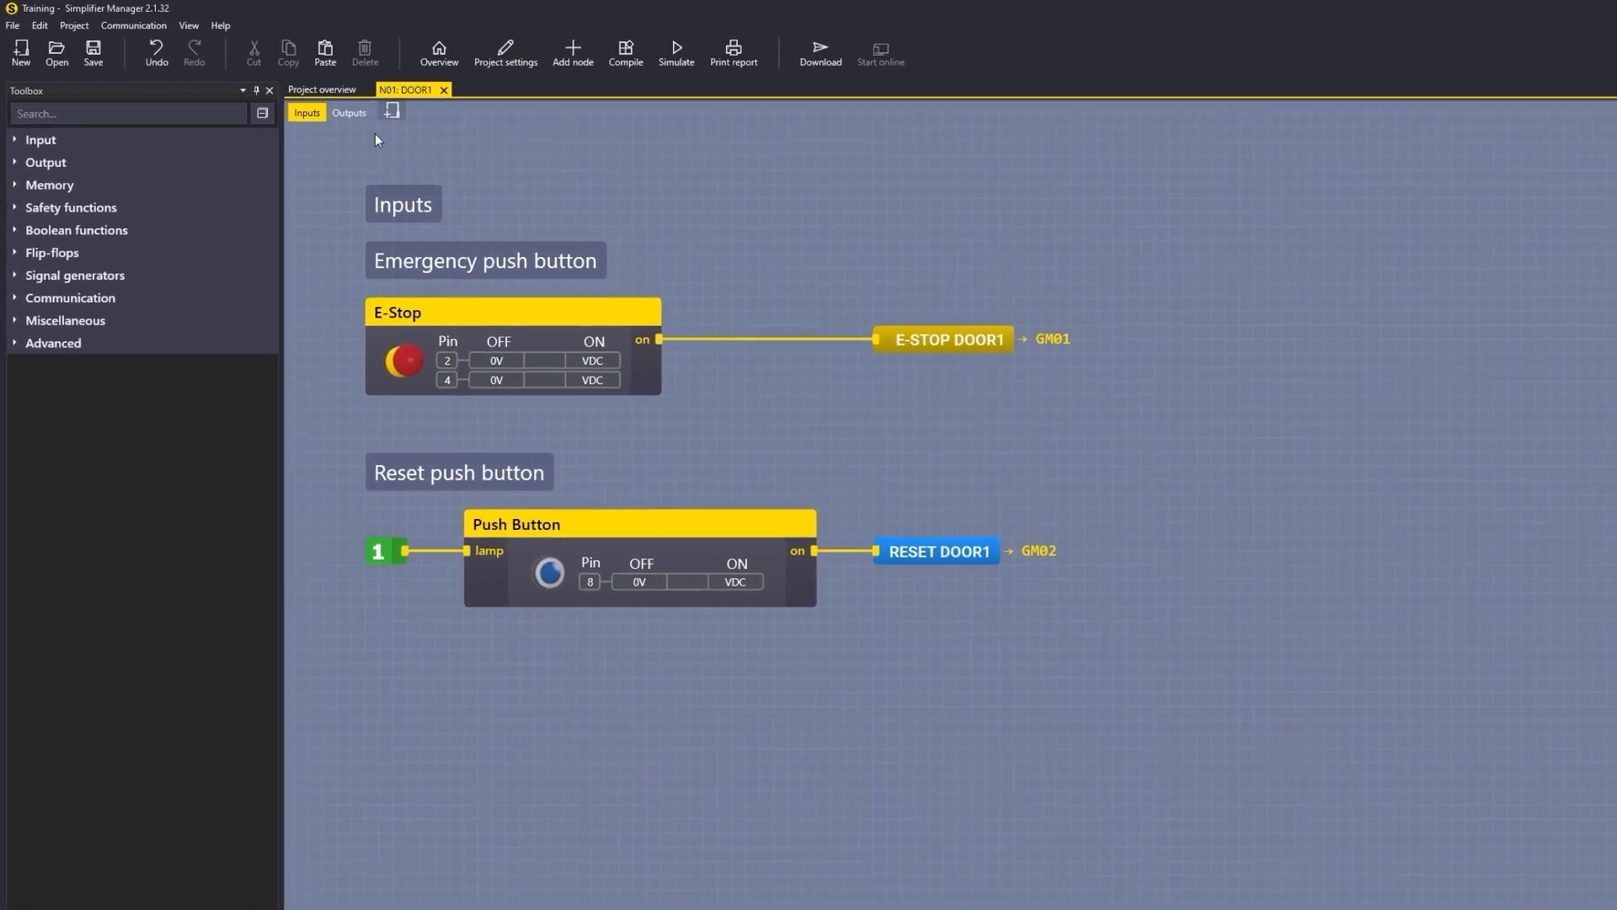
Step: Open the DOOR2 node's logic from the project overview
click(346, 93)
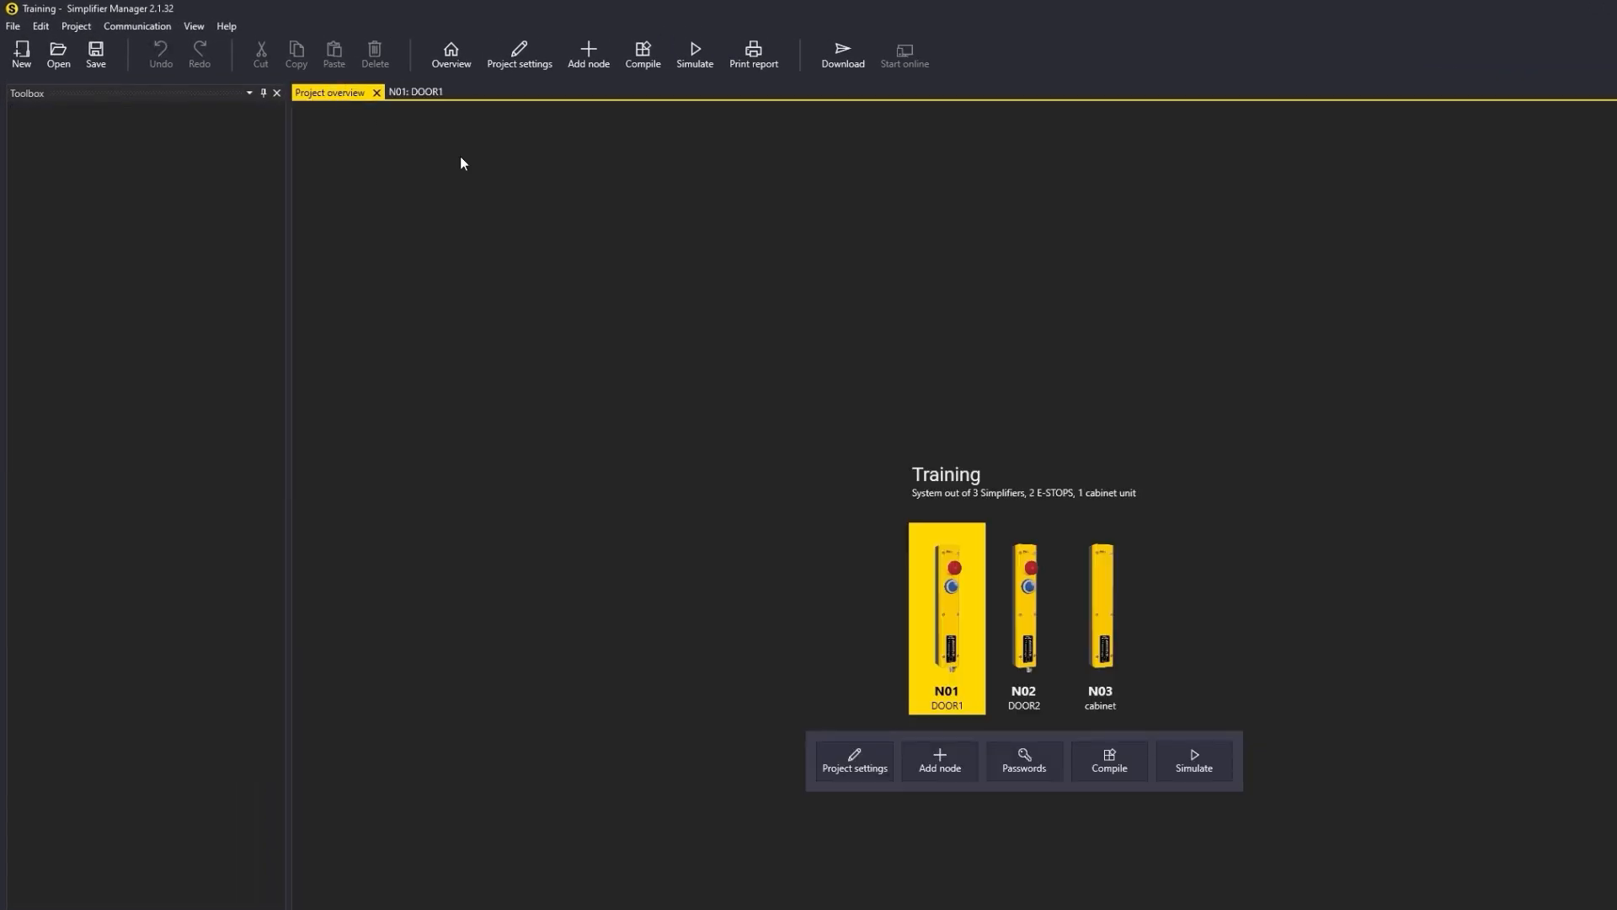
double_click(1024, 598)
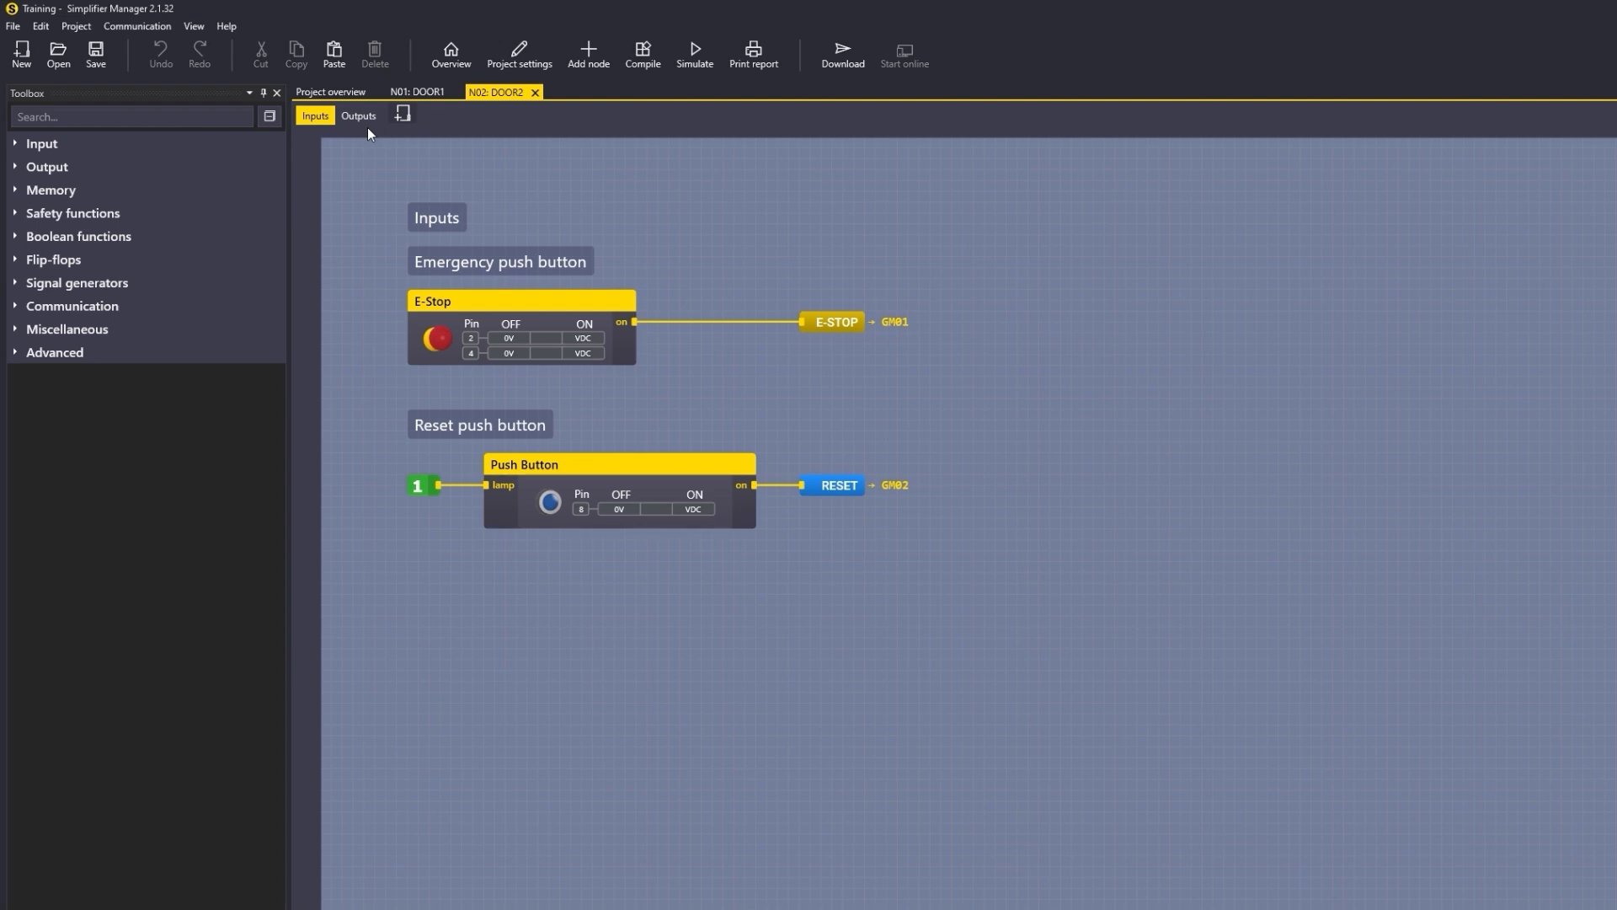
click(410, 114)
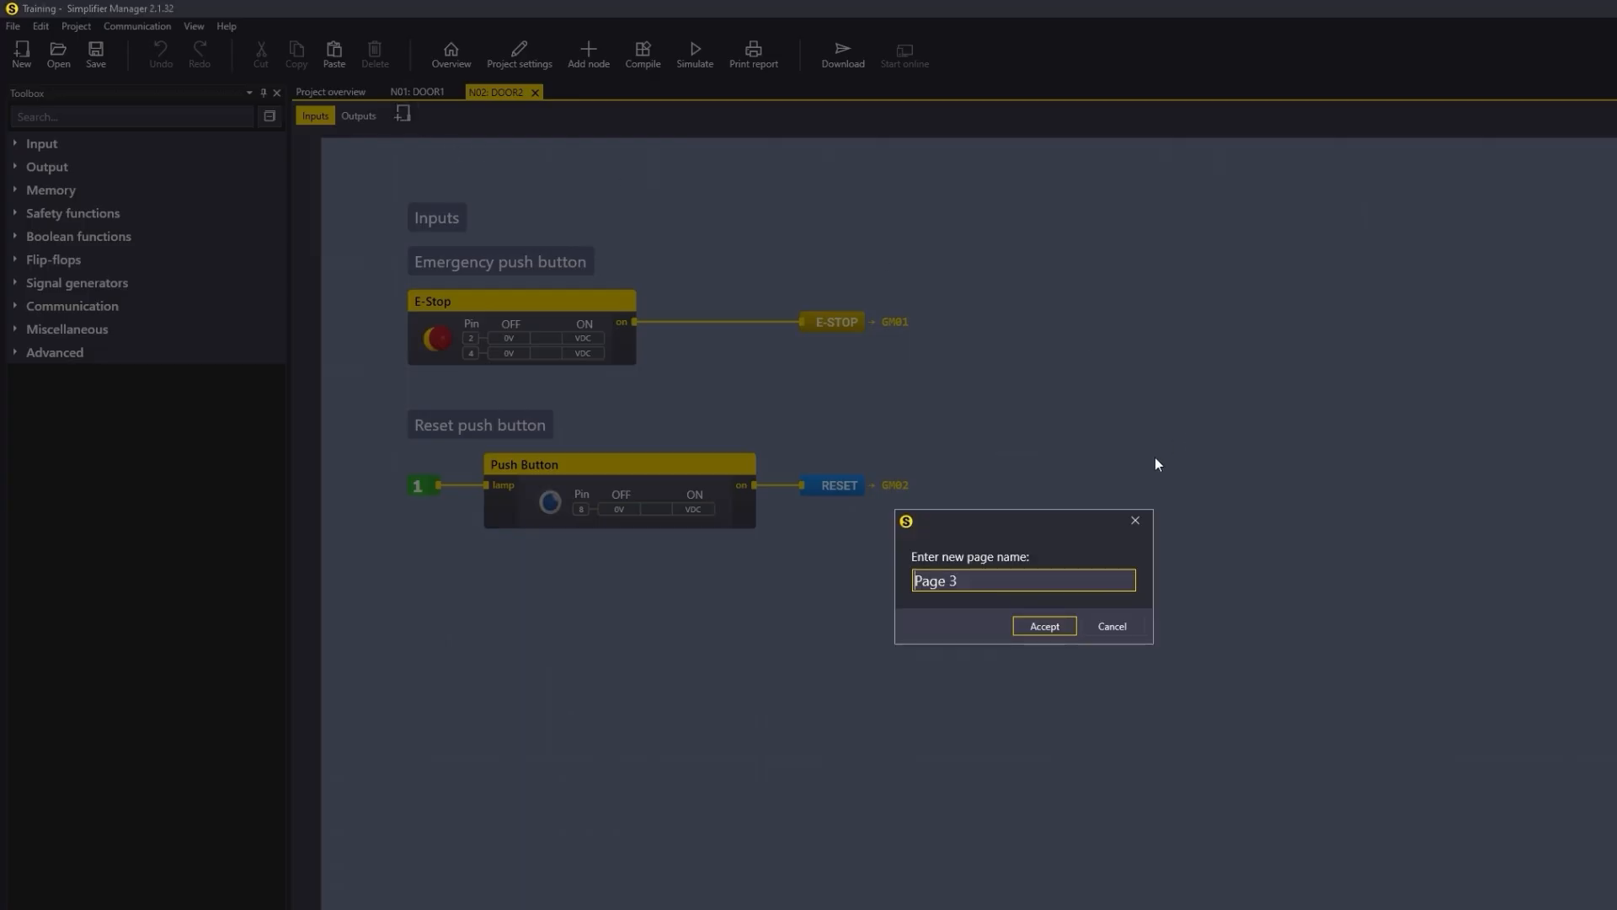
click(1137, 511)
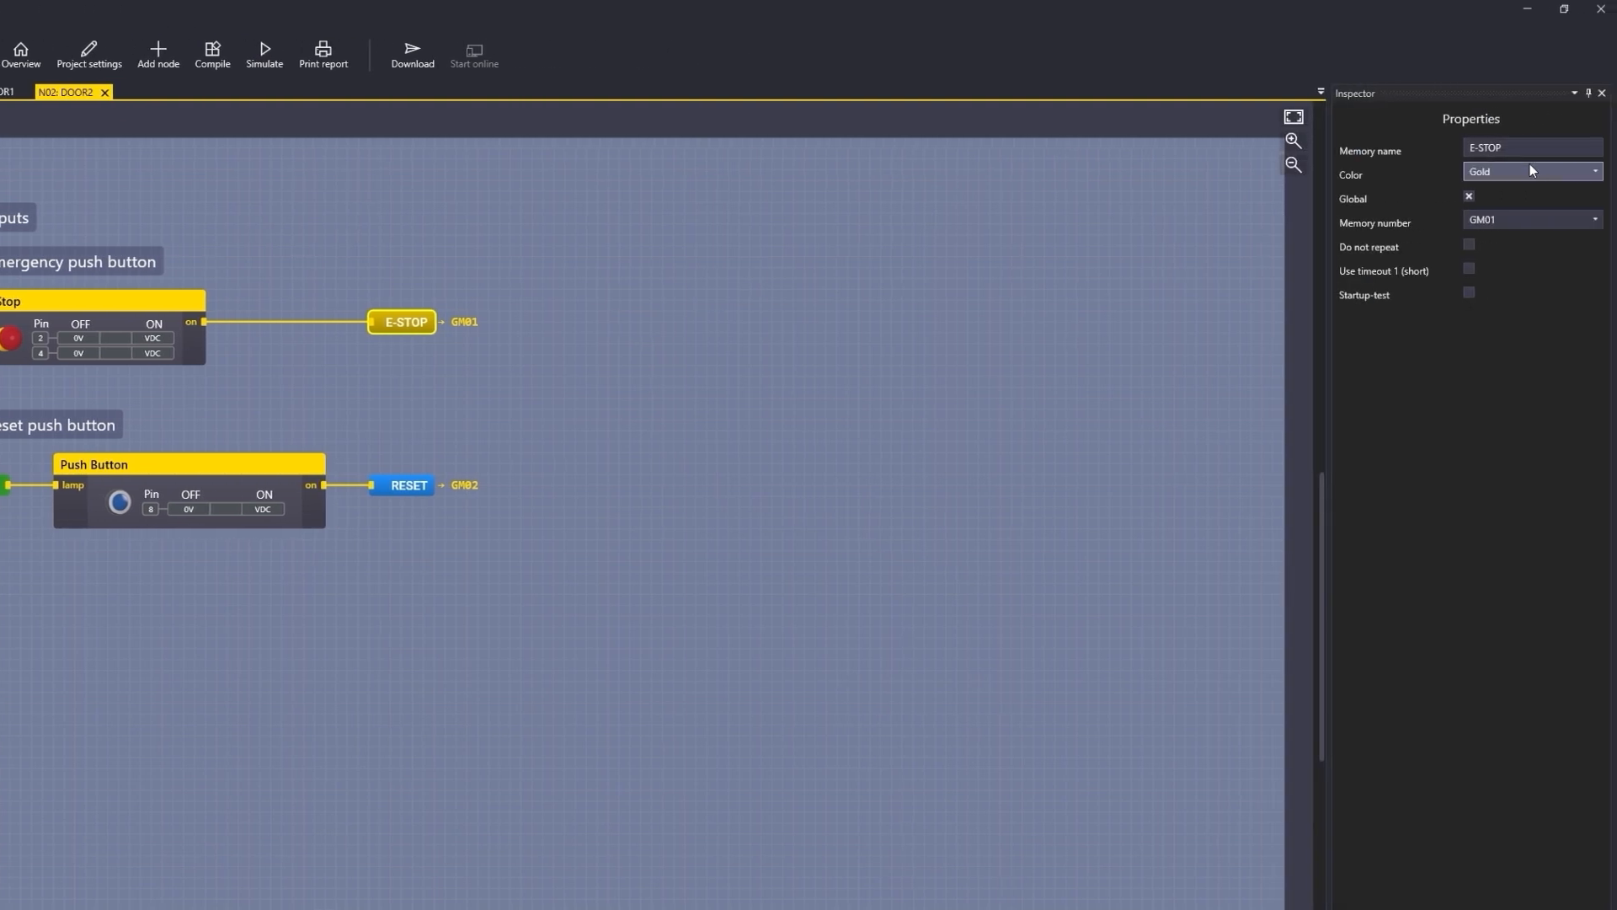
Step: Rename the DOOR2 E-STOP memory to E-STOP DOOR2
click(1531, 150)
text(DOOR2)
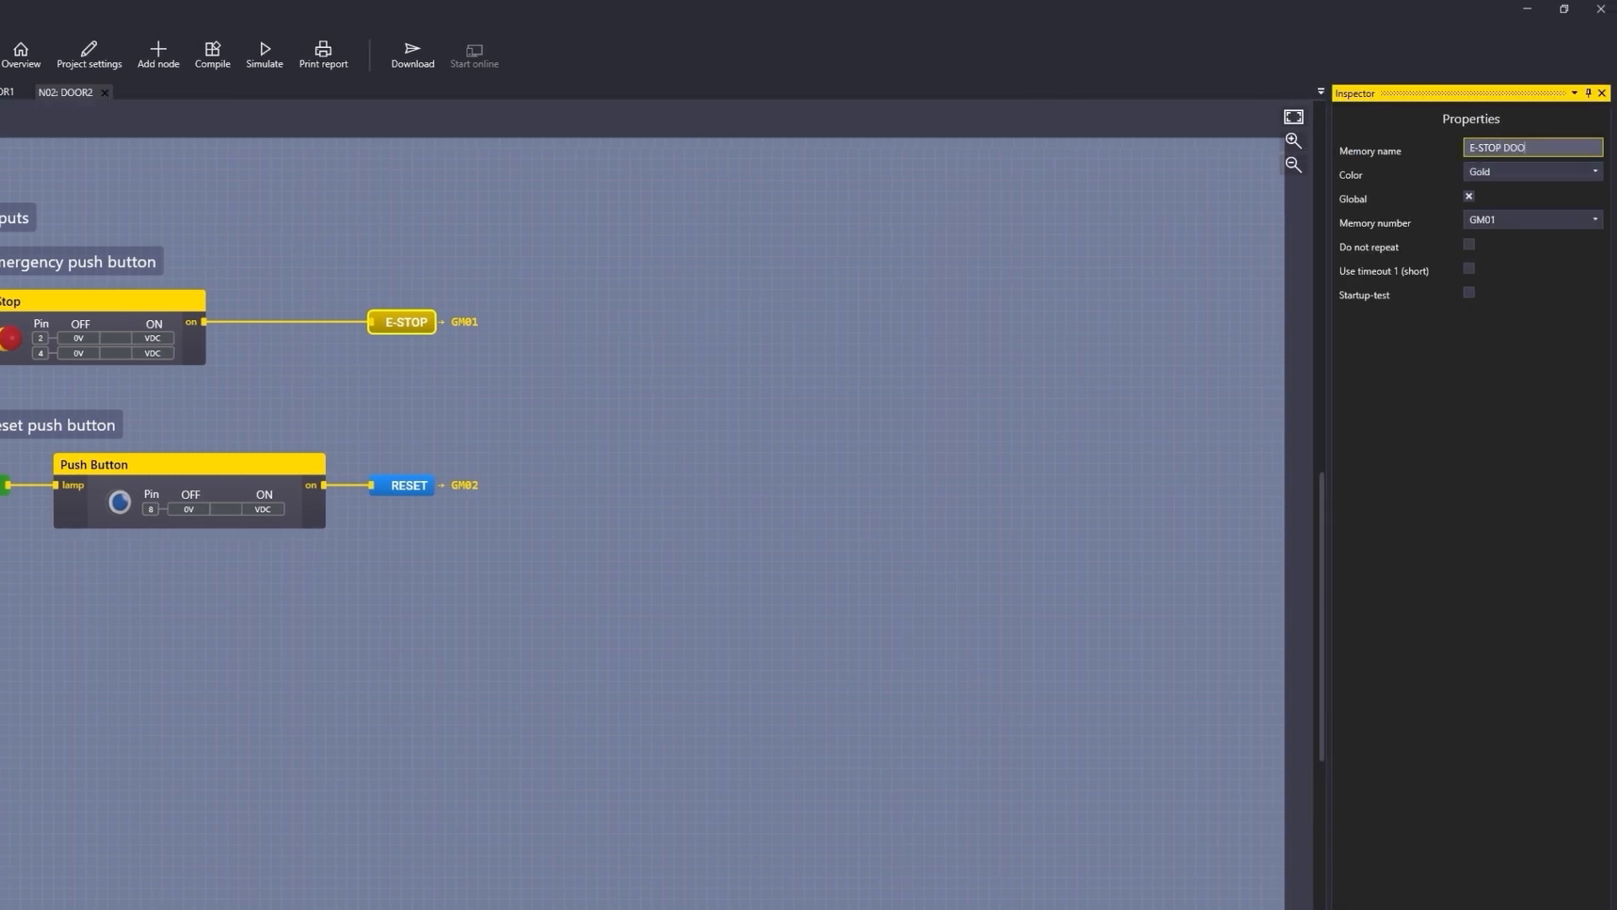
key(Return)
Step: Rename the DOOR2 reset memory to RESET DOOR2
click(1270, 439)
click(421, 491)
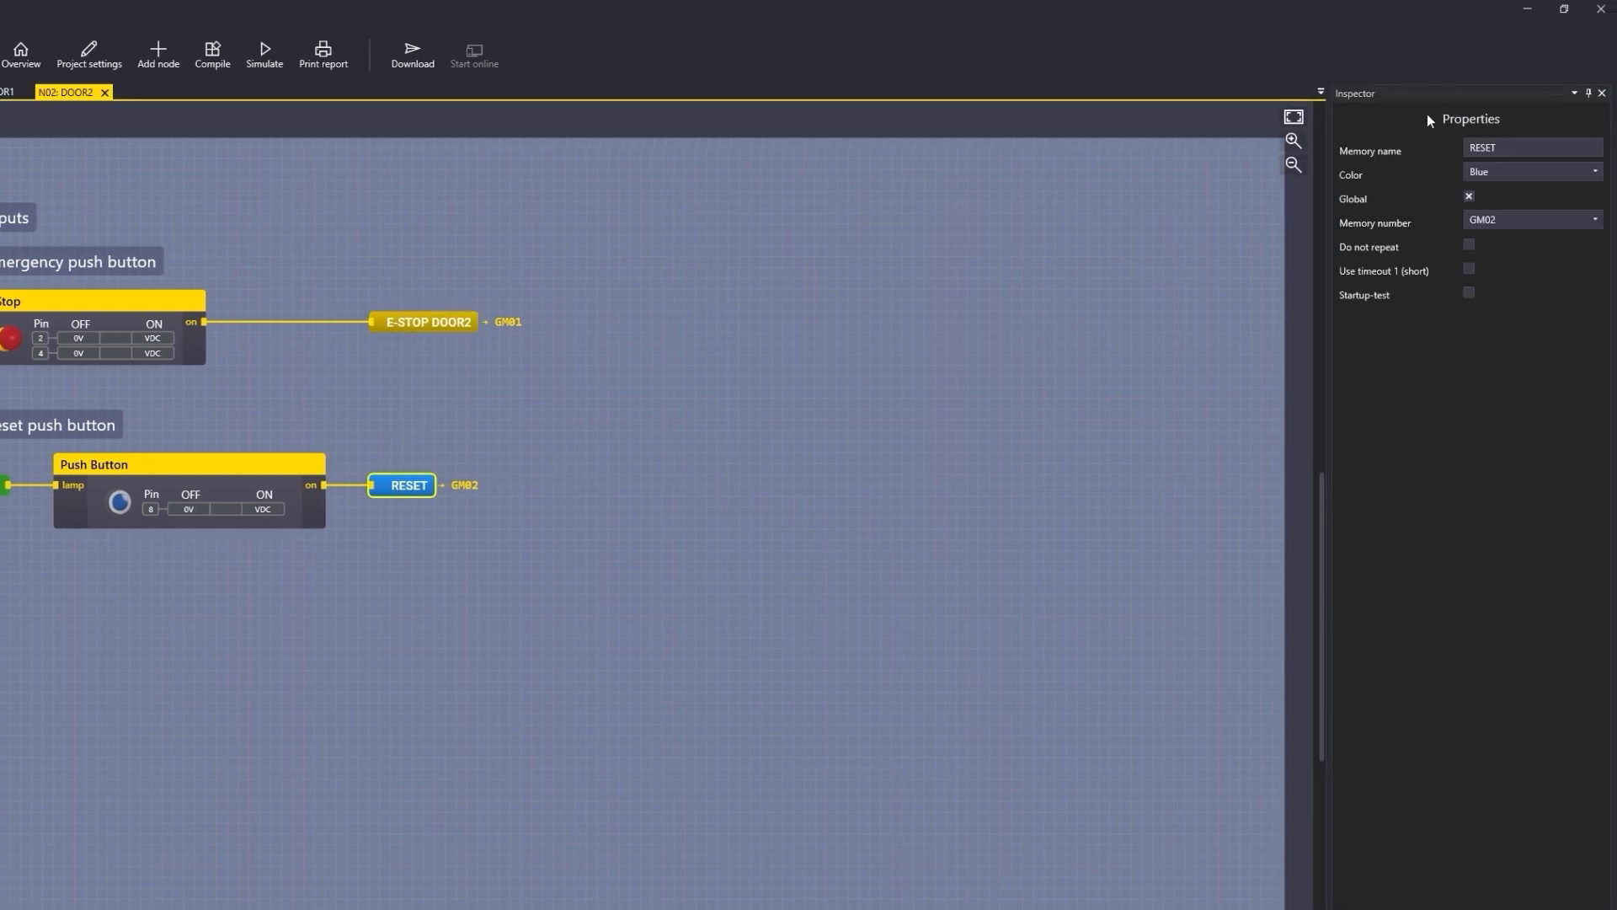
click(1545, 148)
text(DOOR2)
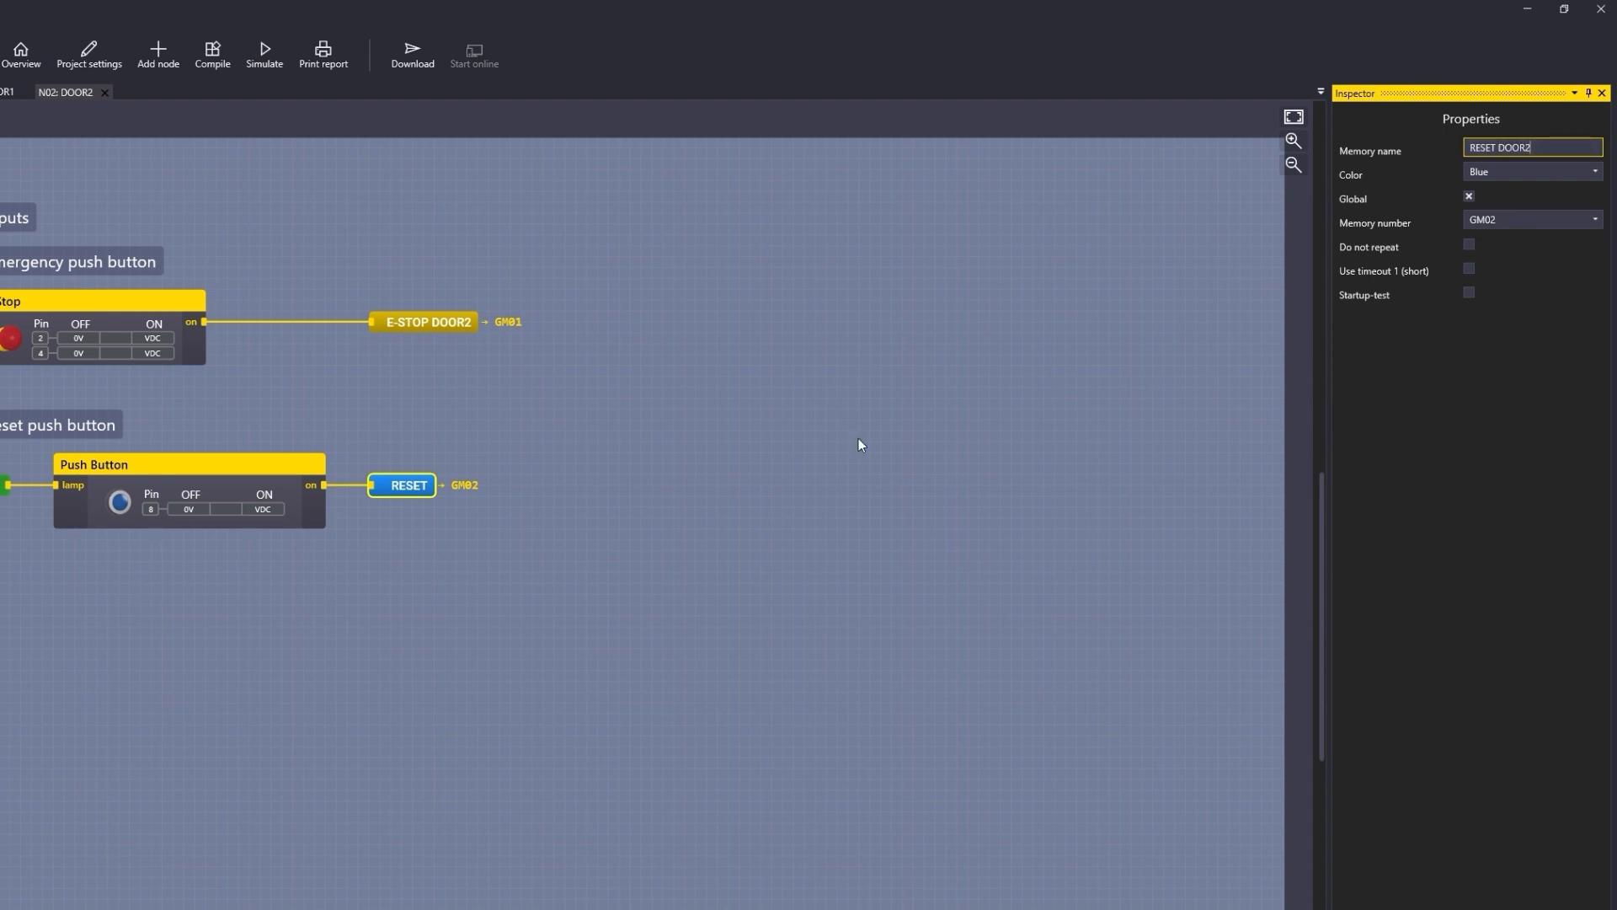
click(863, 407)
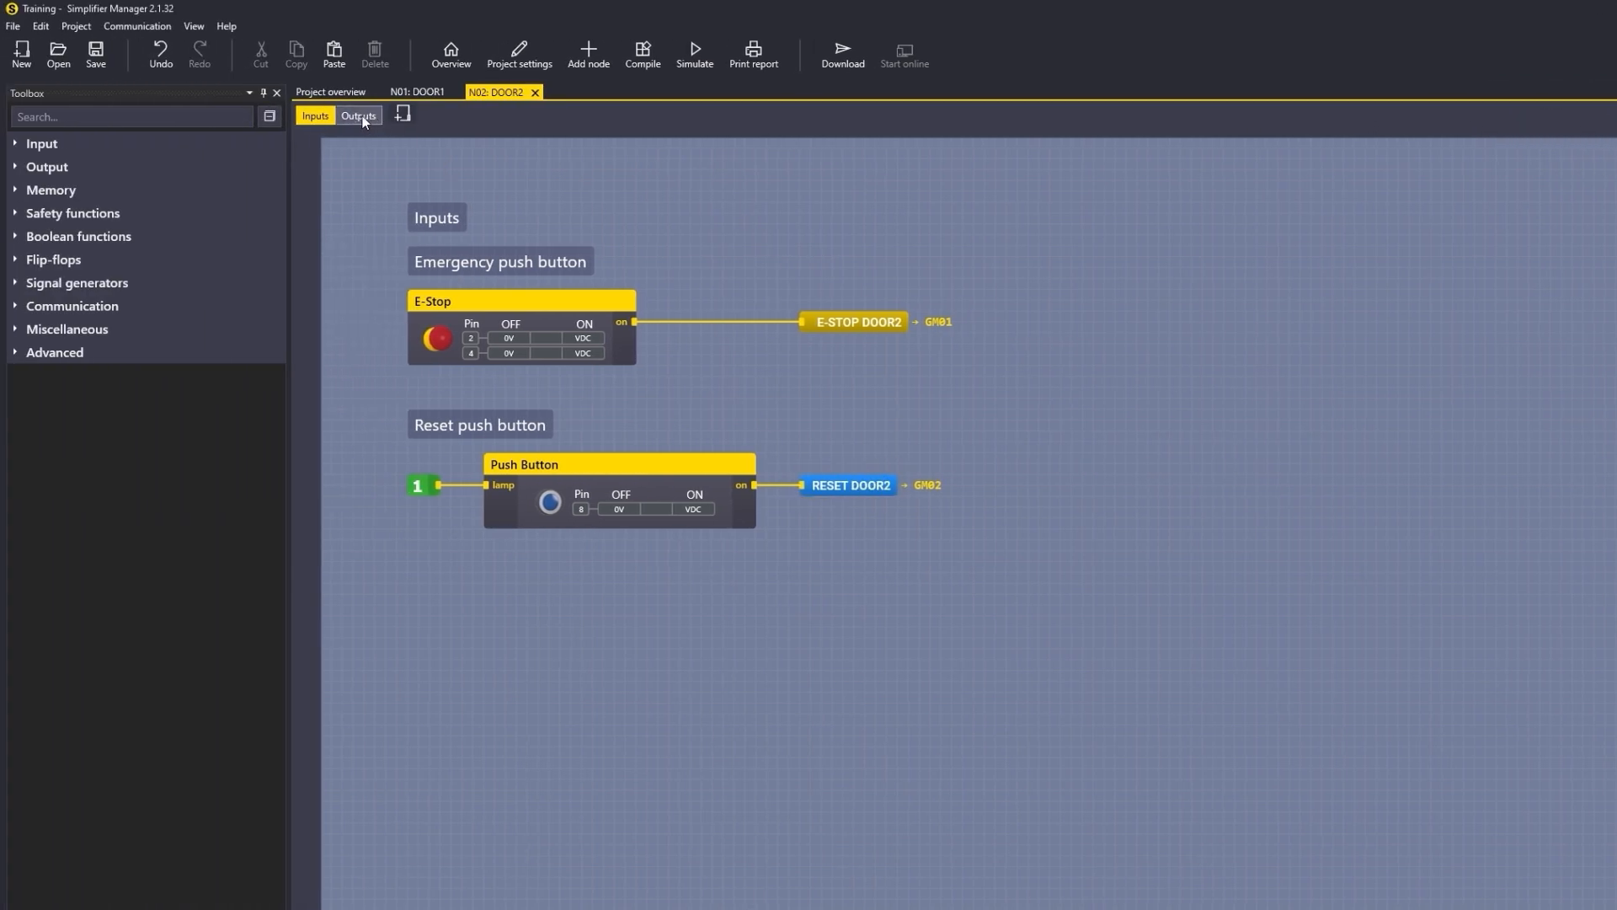
Step: Open the cabinet node's logic page from the project overview
click(362, 118)
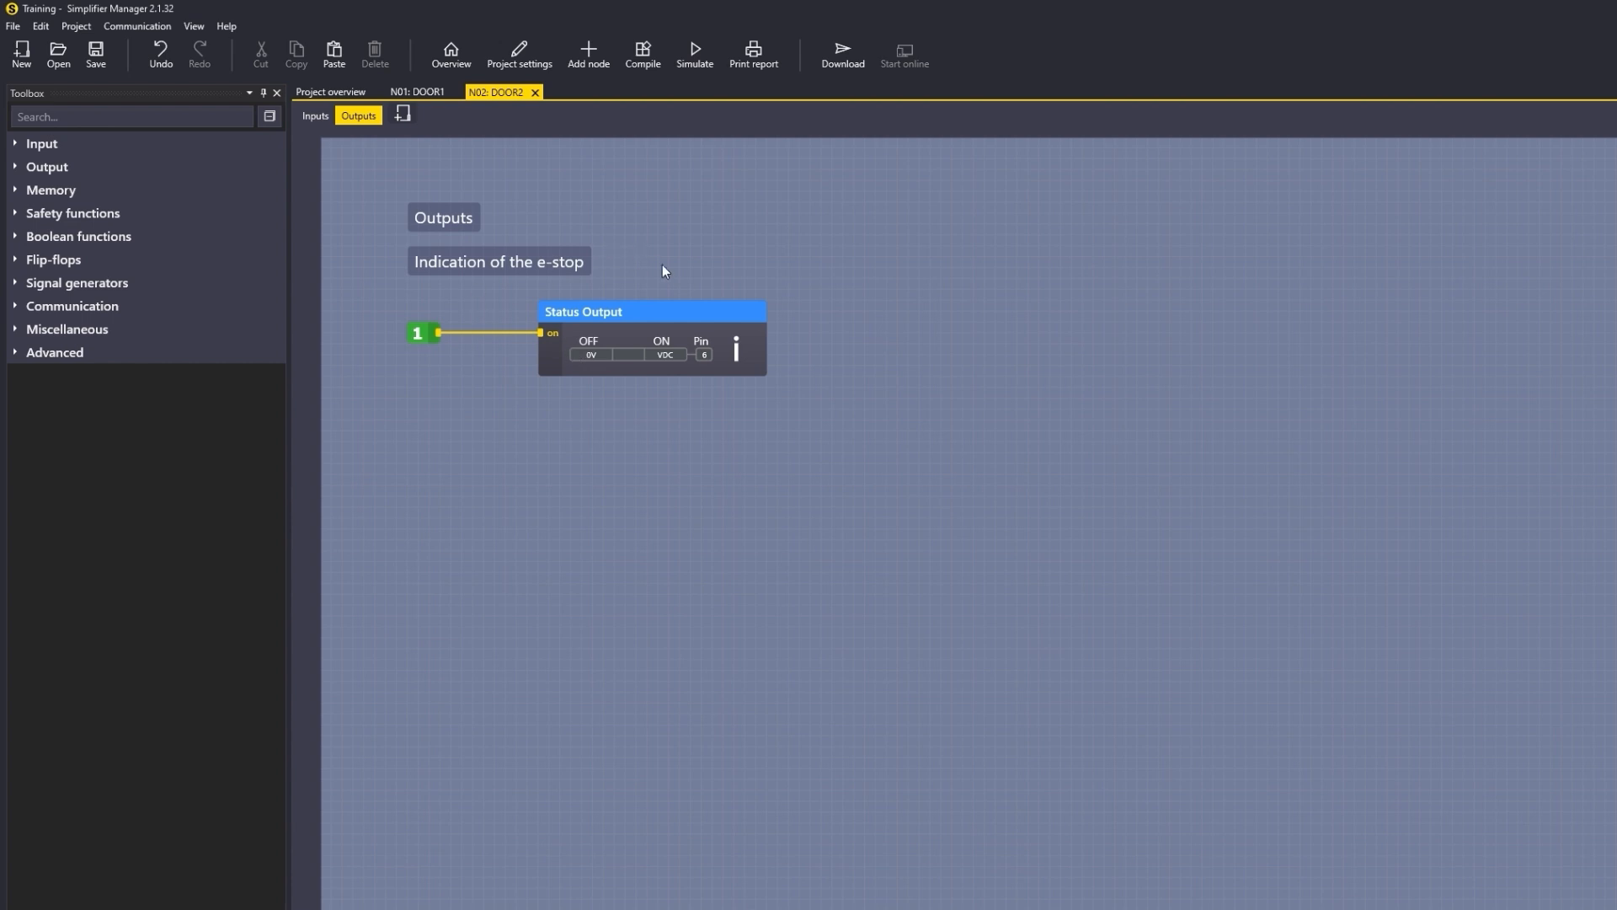
click(403, 93)
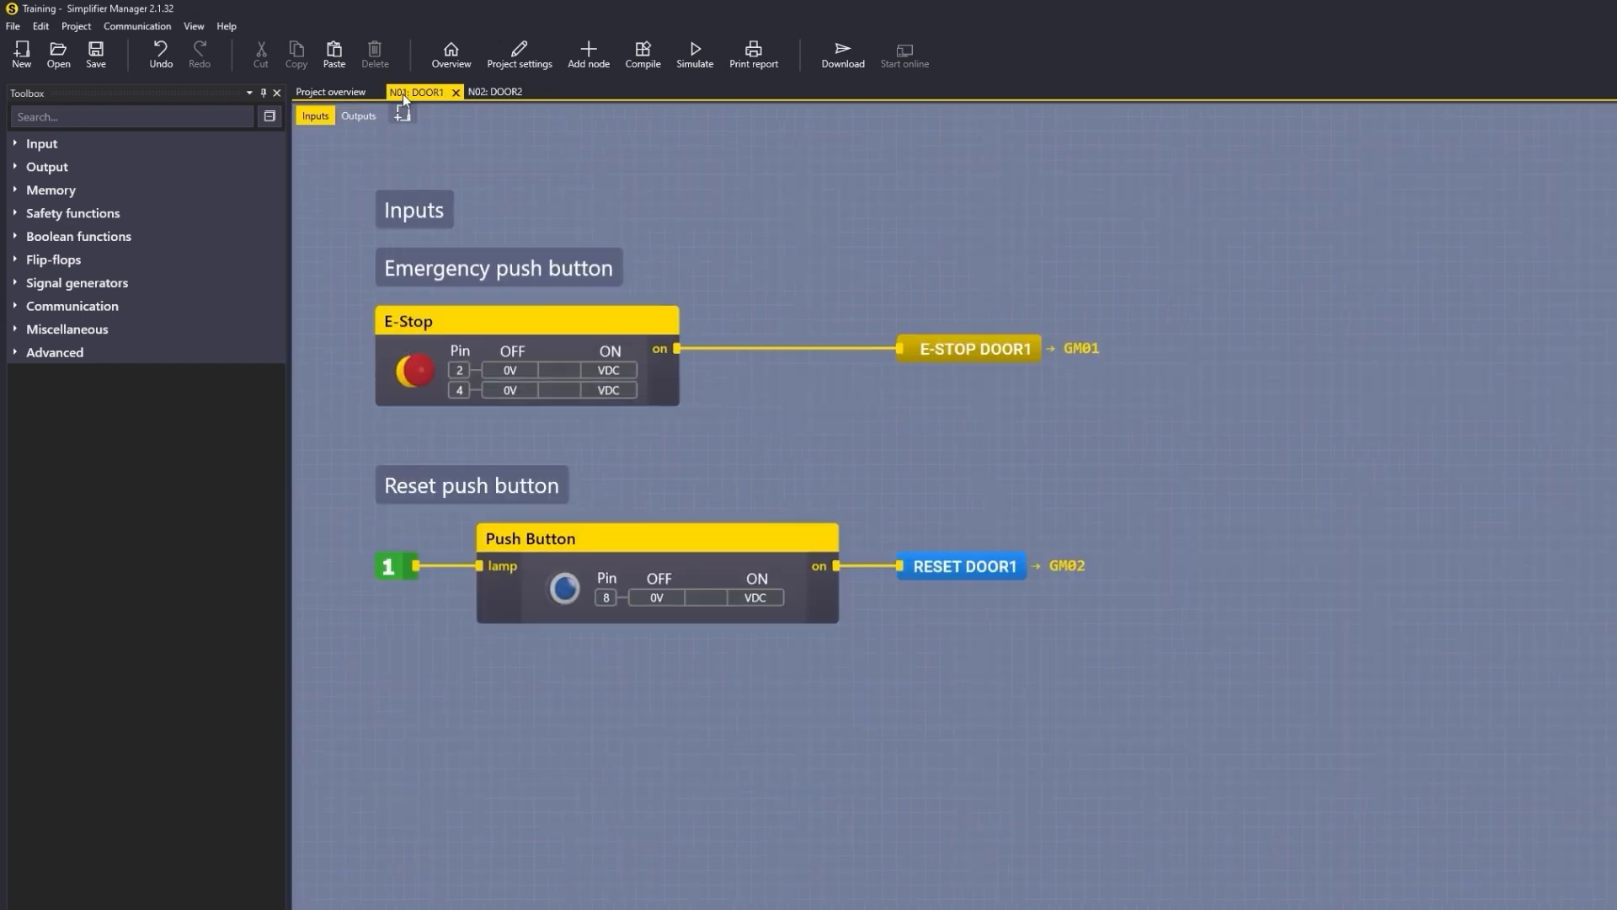
click(500, 91)
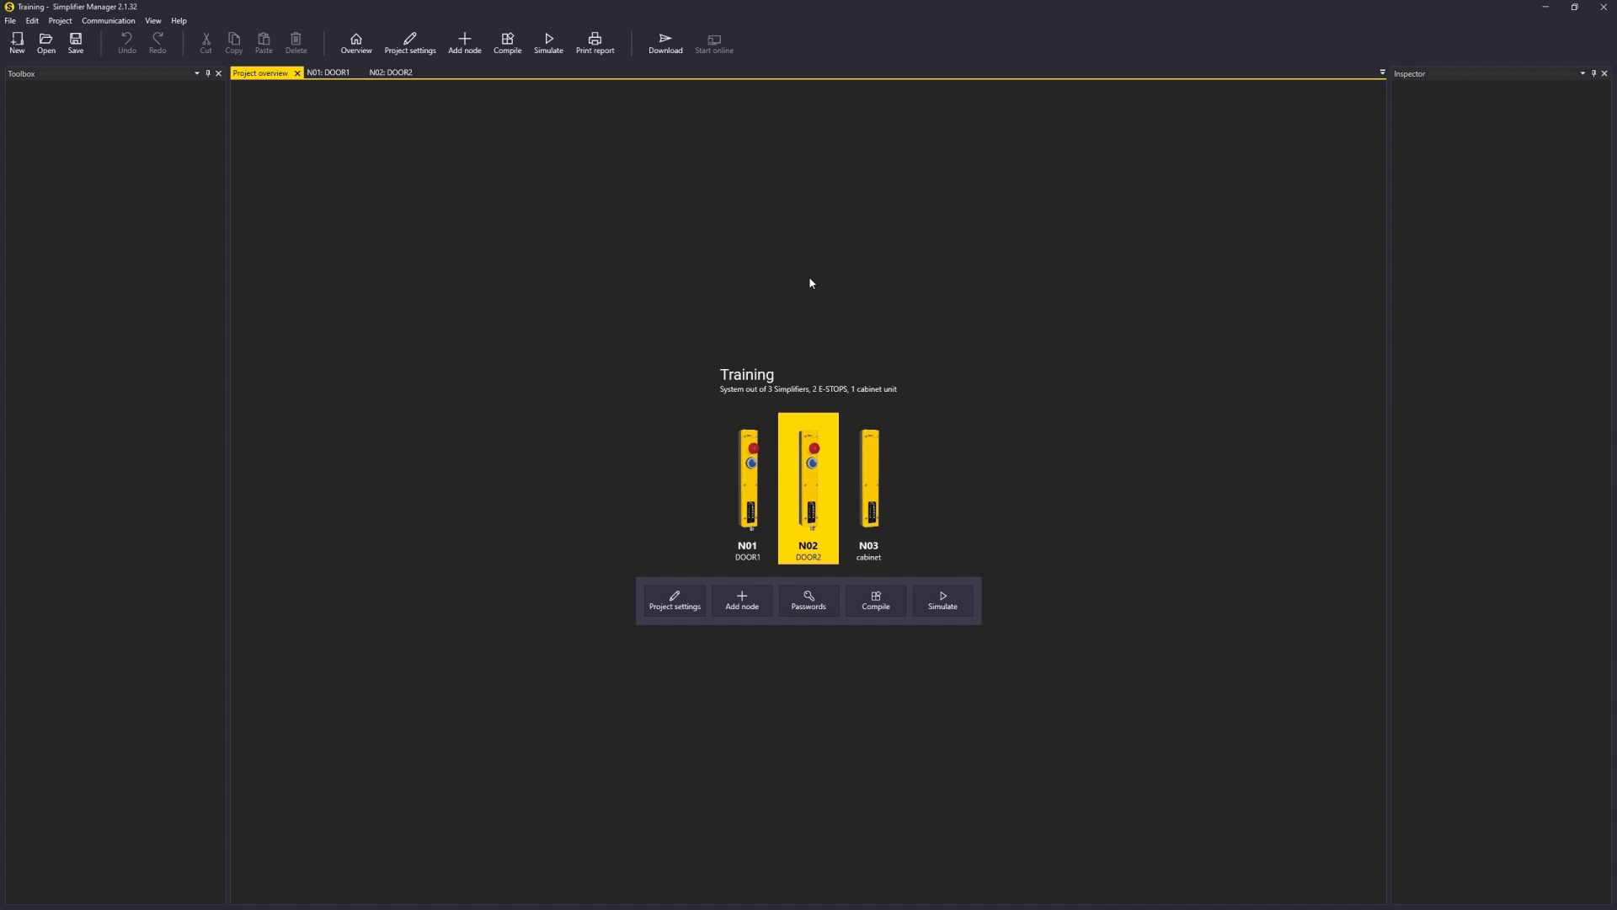
double_click(881, 476)
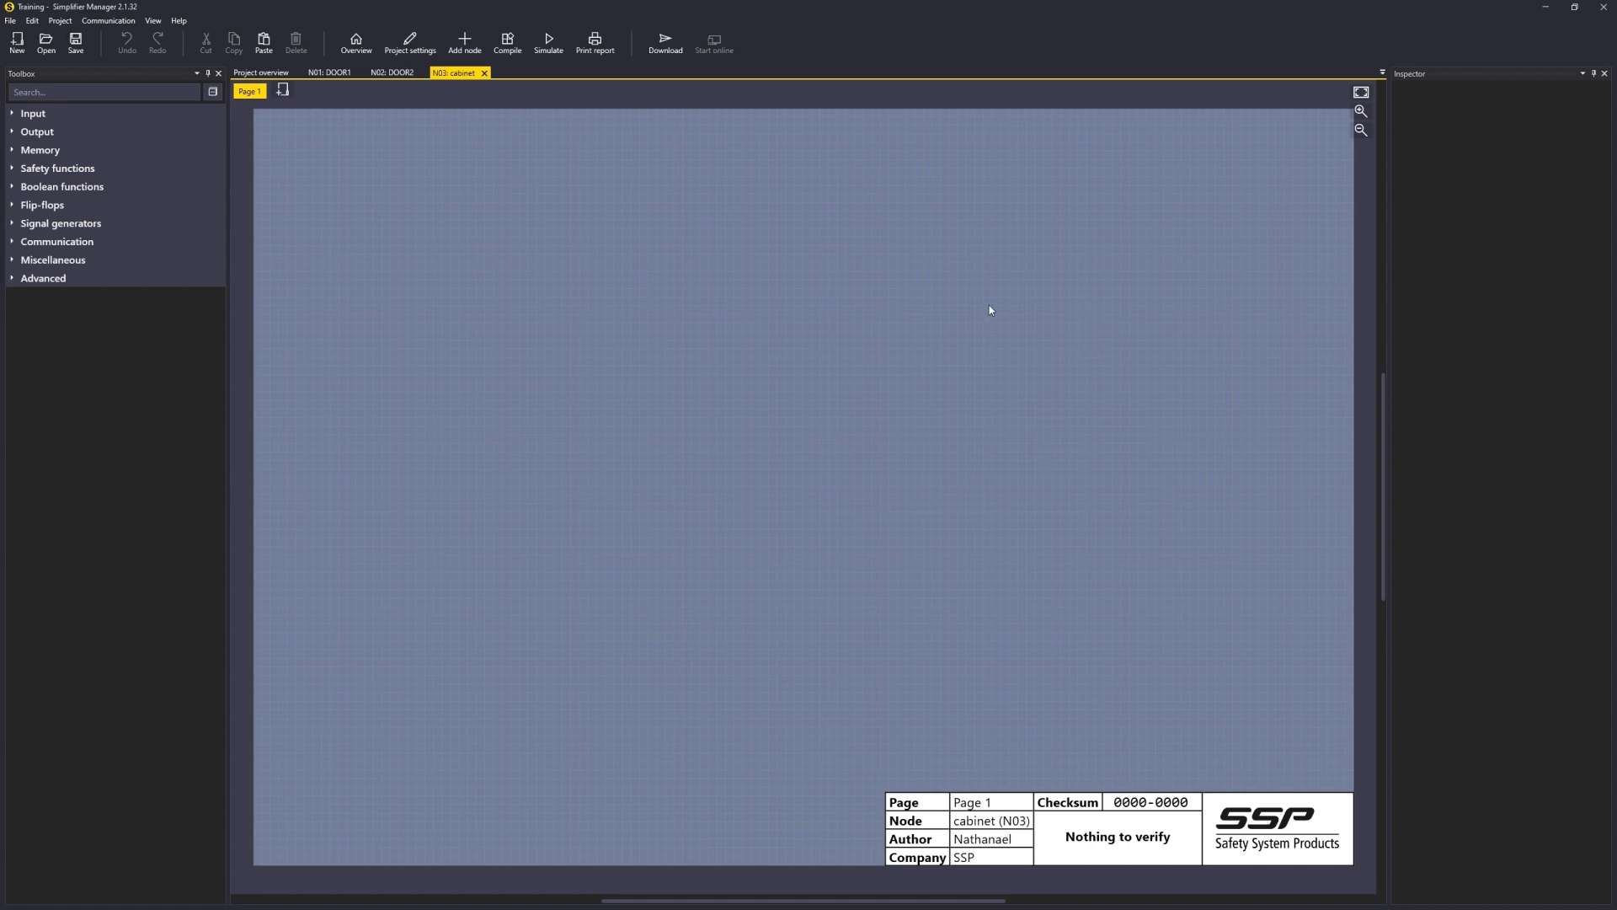
Step: Add a large text block reading "E-STOP function" near the top left of the cabinet page
click(63, 264)
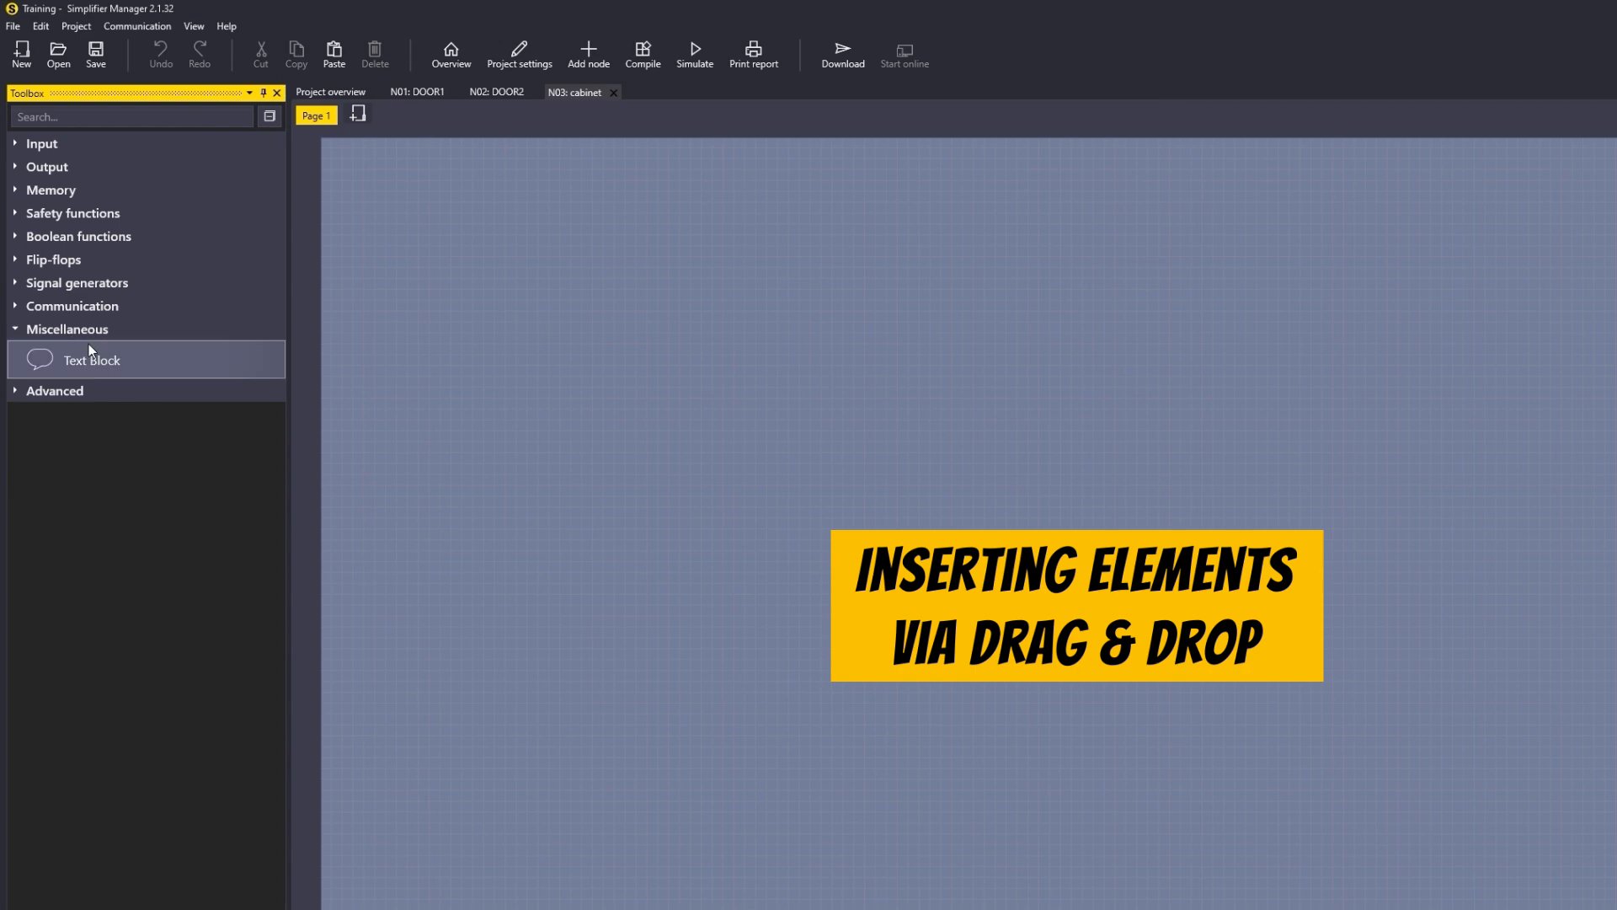
drag(80, 349, 412, 185)
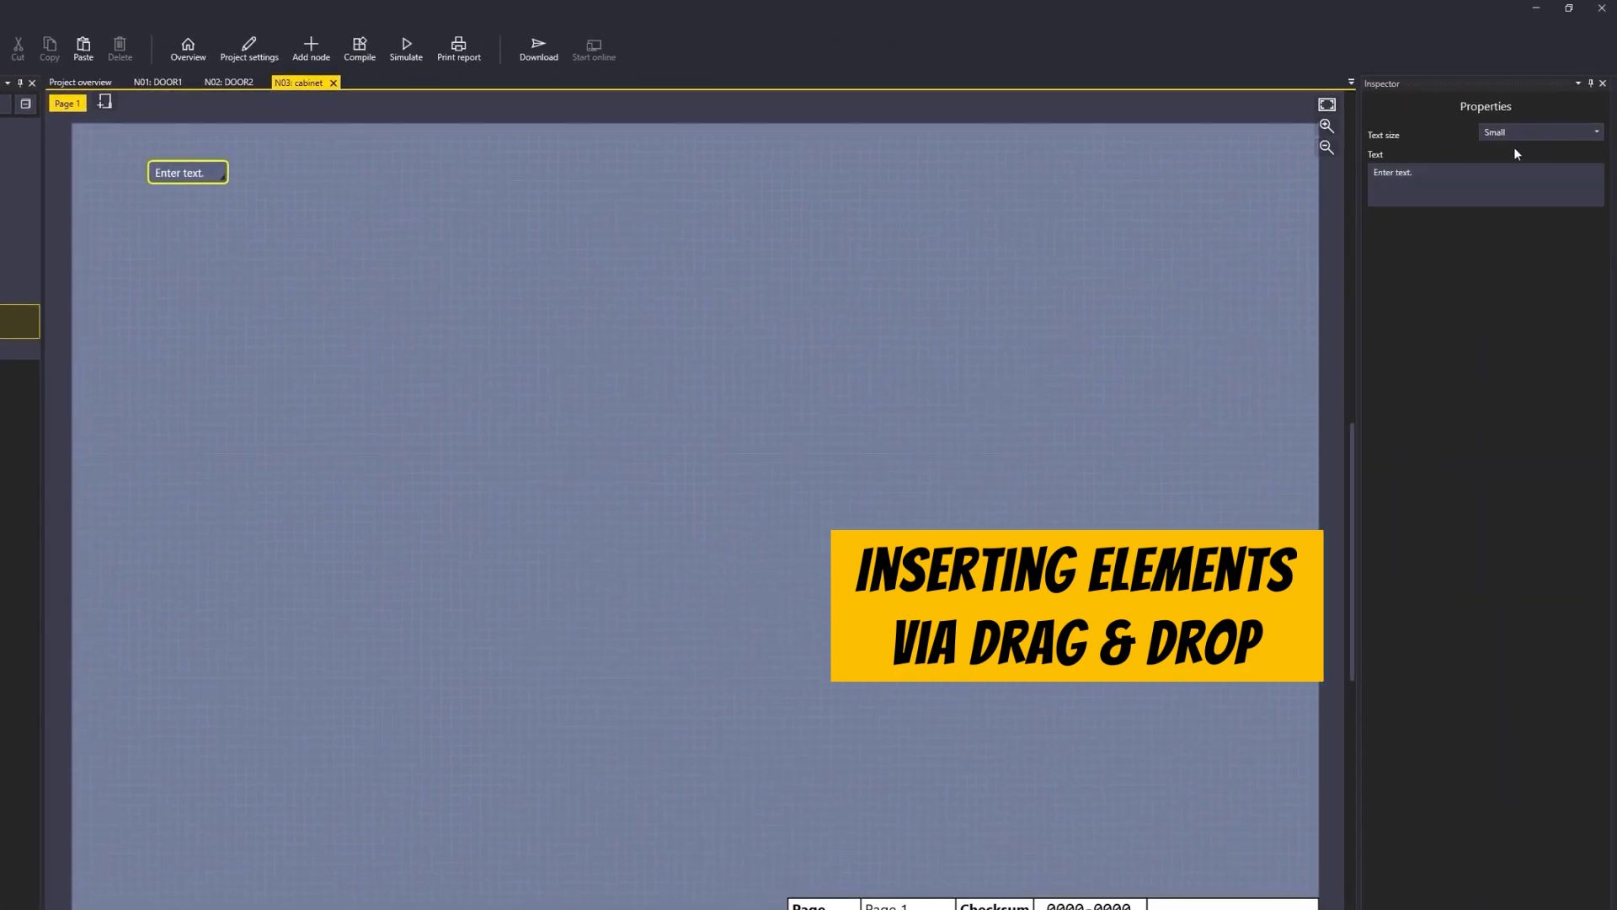
click(1520, 132)
click(1517, 168)
key(Tab)
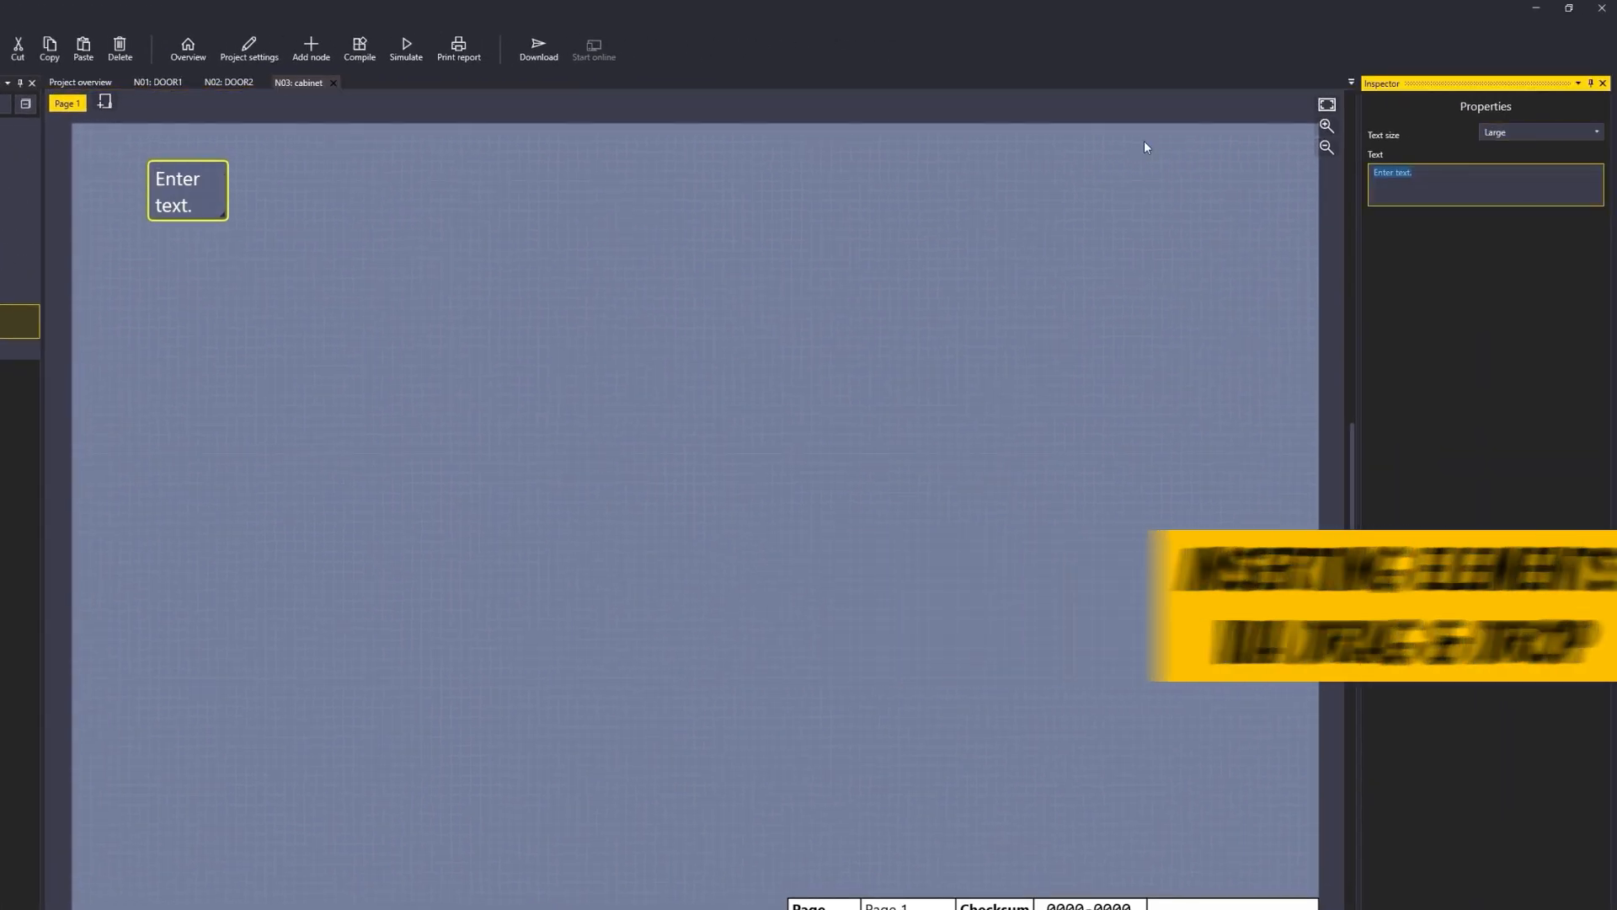
text(E-STOP function)
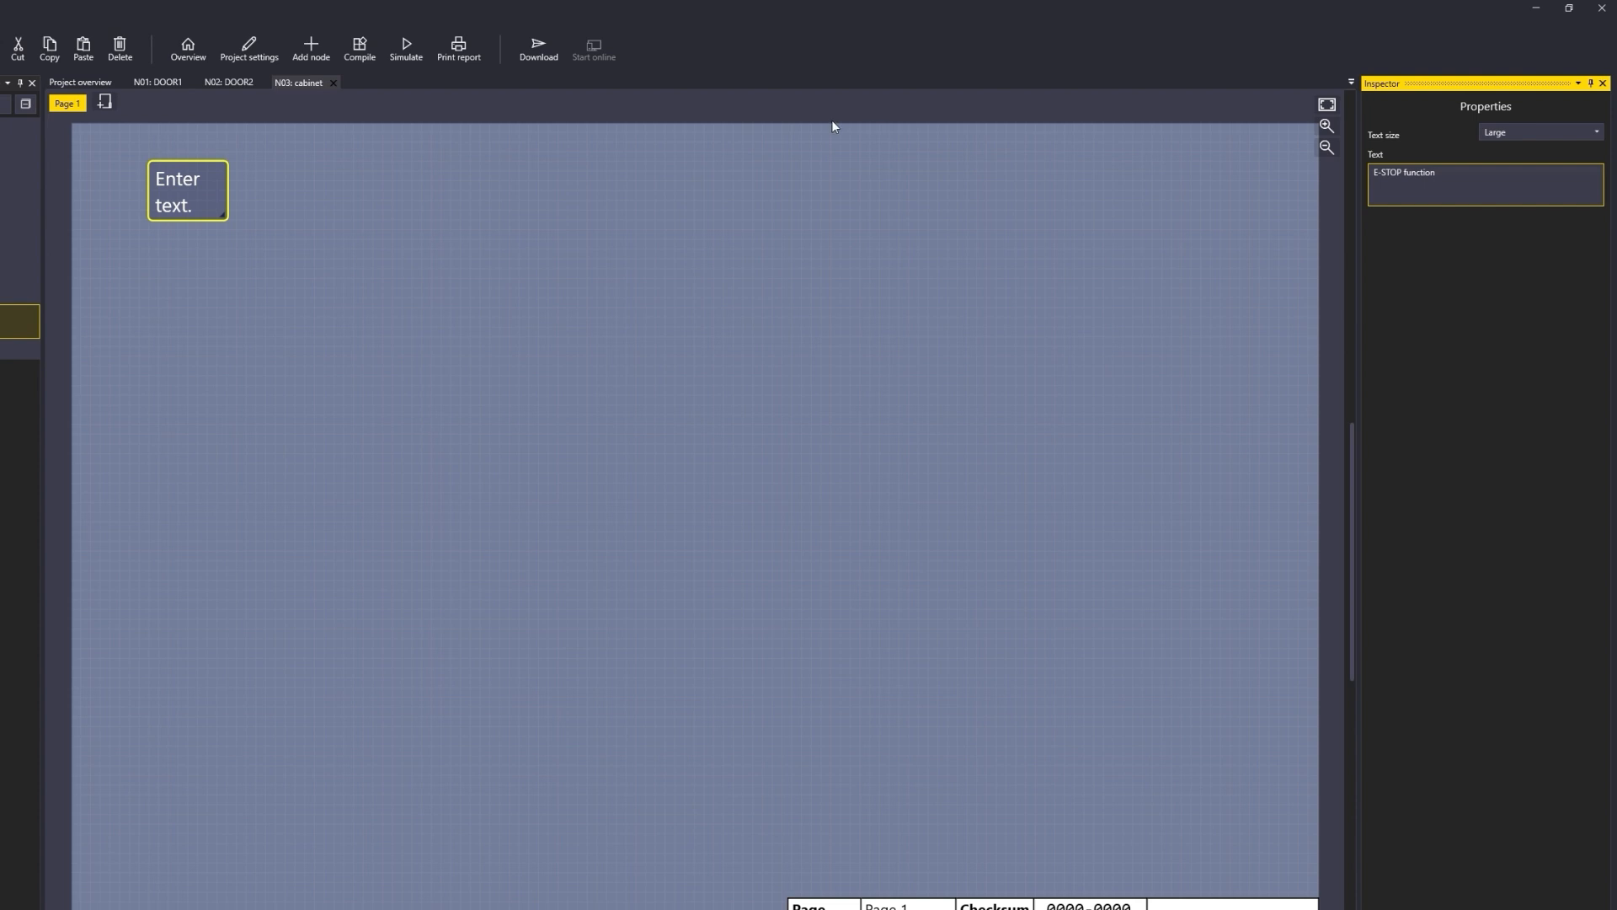
click(202, 202)
drag(223, 242, 308, 199)
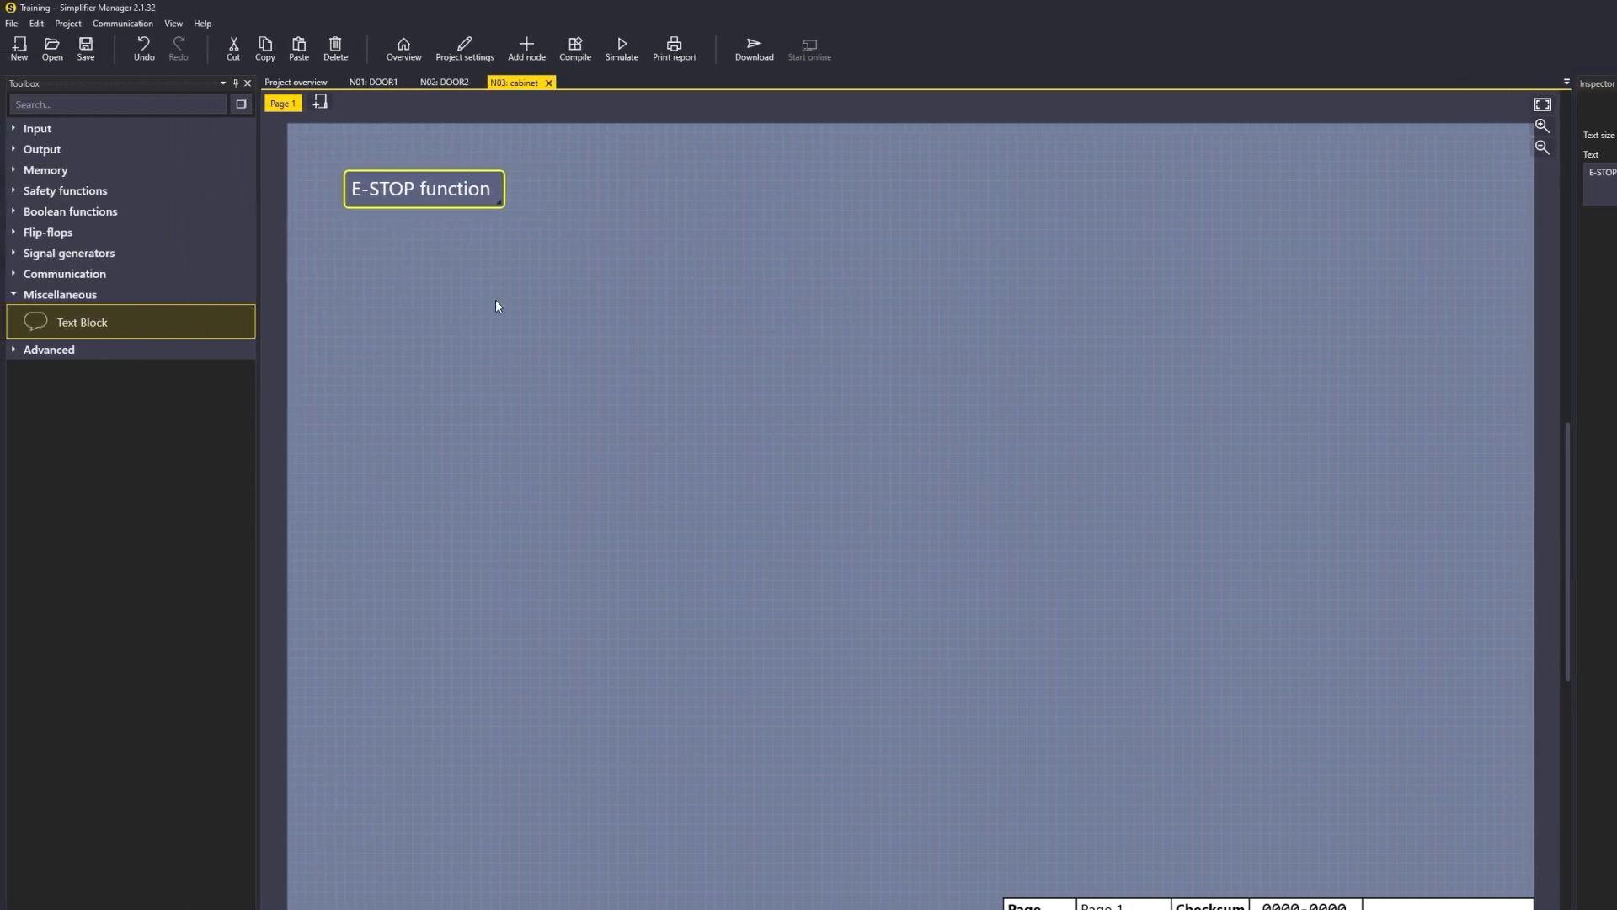
Step: Place a reference to the E-STOP DOOR1 memory below the title
click(496, 306)
click(58, 169)
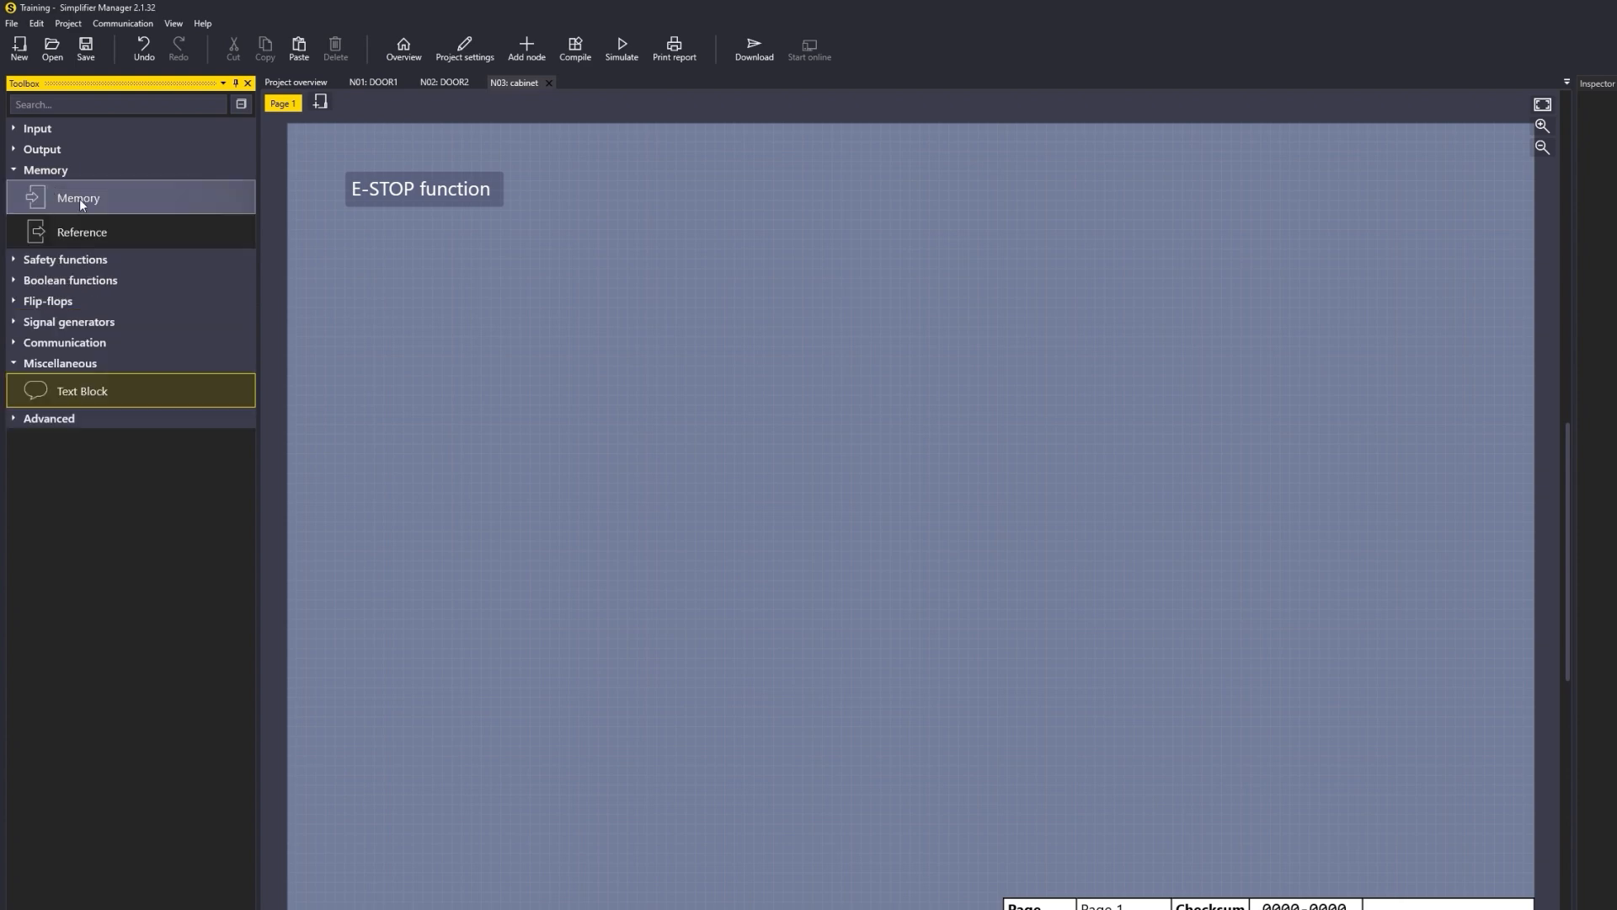
drag(71, 231, 519, 258)
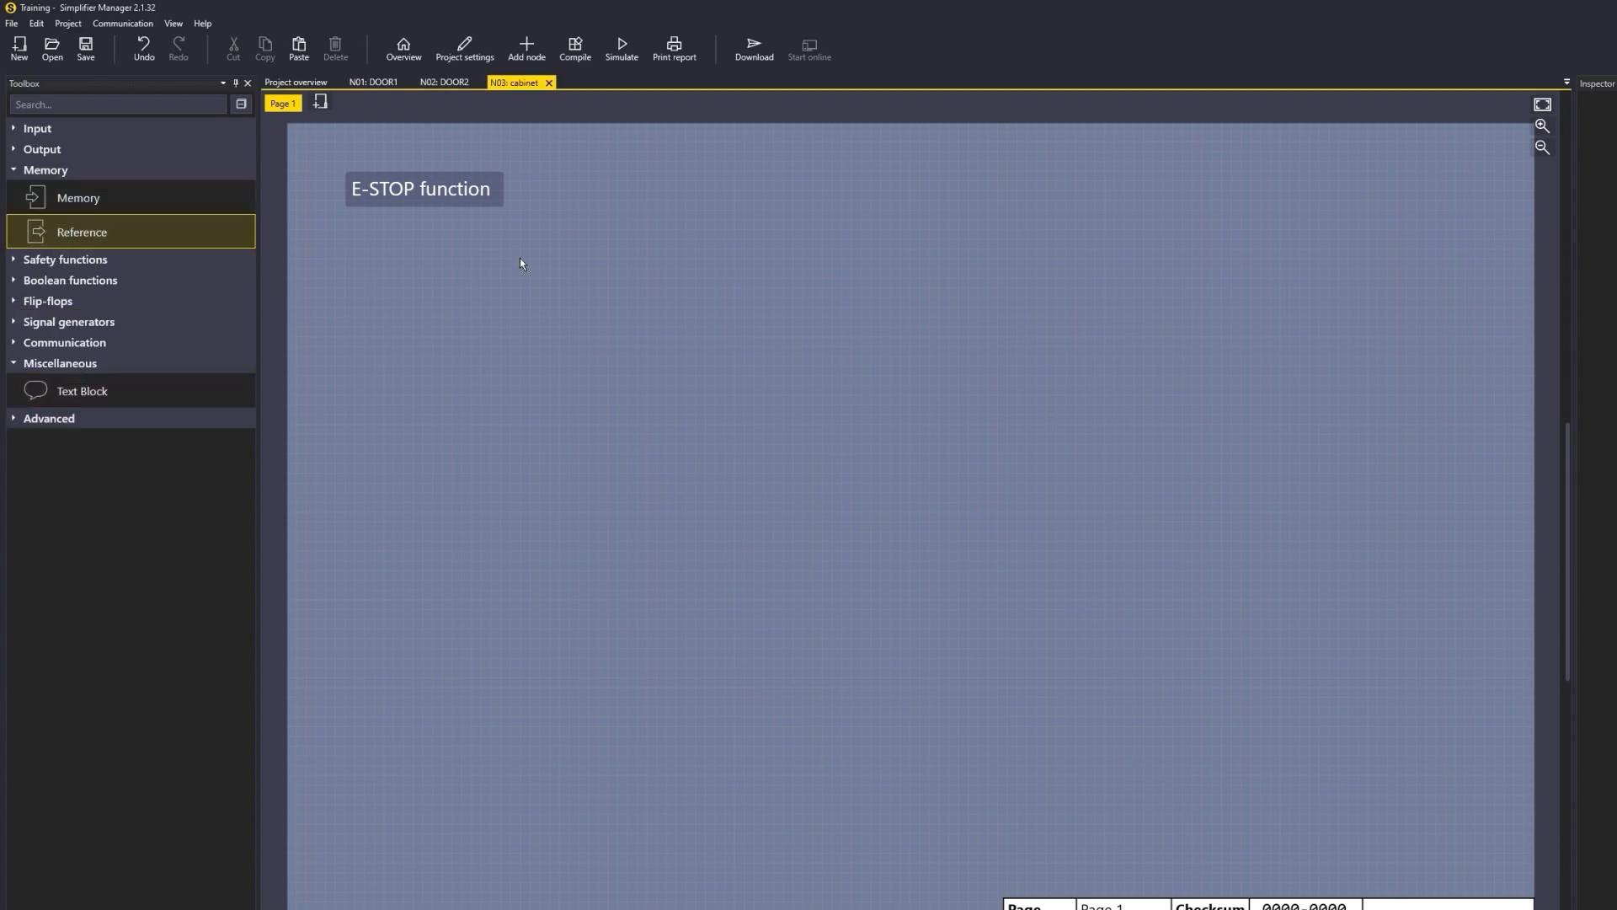
double_click(918, 487)
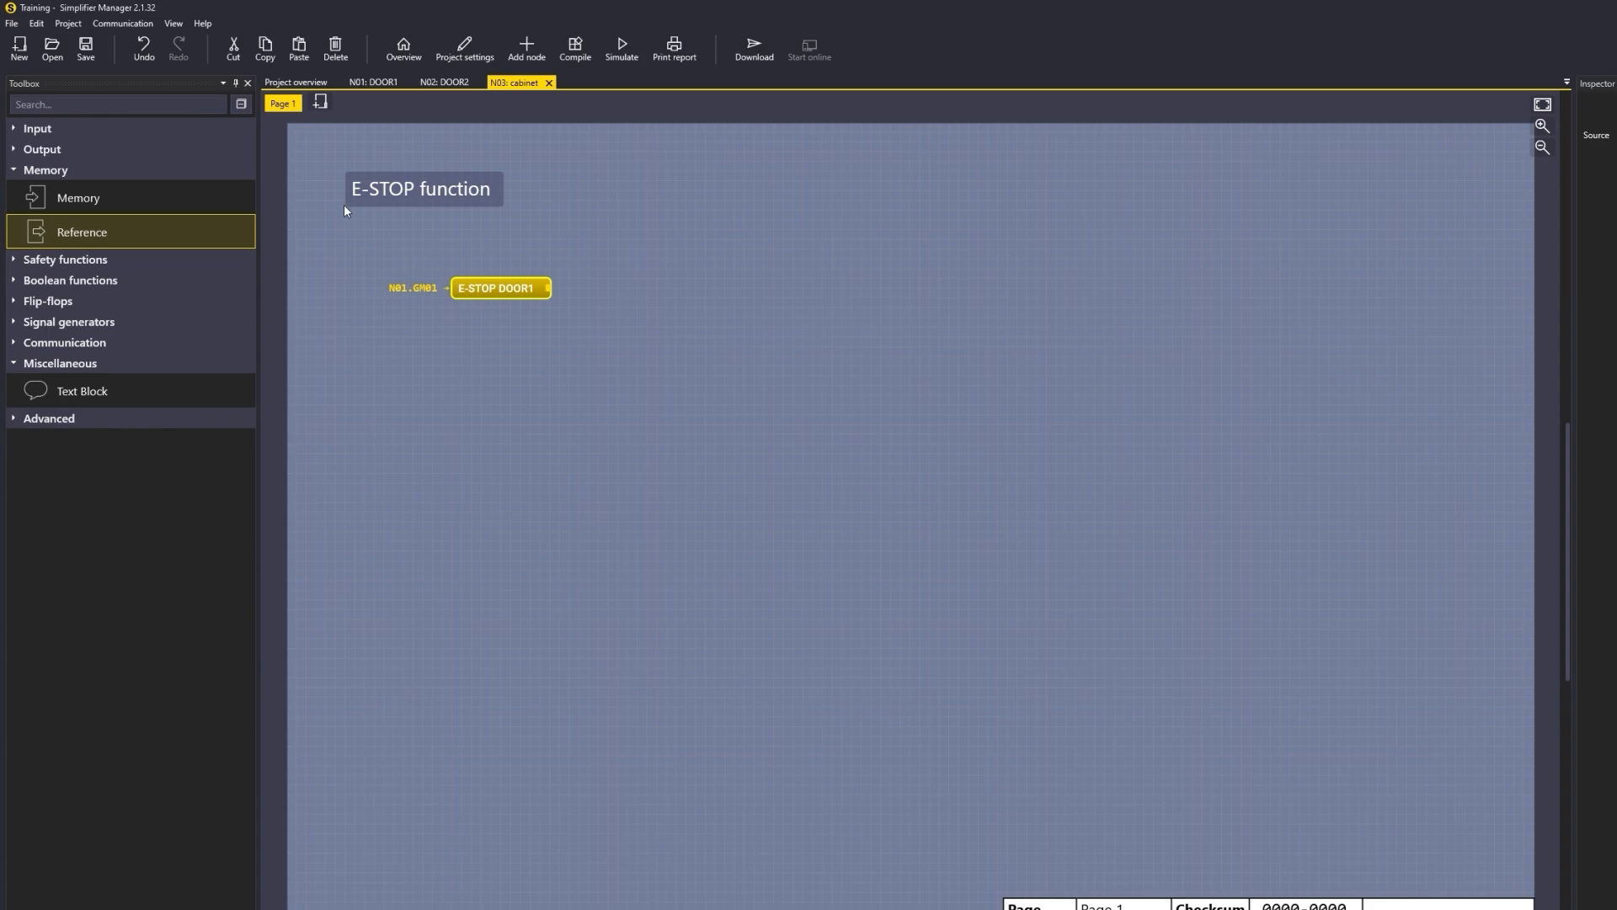
Step: Place a reference to E-STOP DOOR2 directly beneath the E-STOP DOOR1 reference
drag(124, 230, 519, 323)
click(898, 522)
double_click(898, 522)
drag(500, 283, 501, 263)
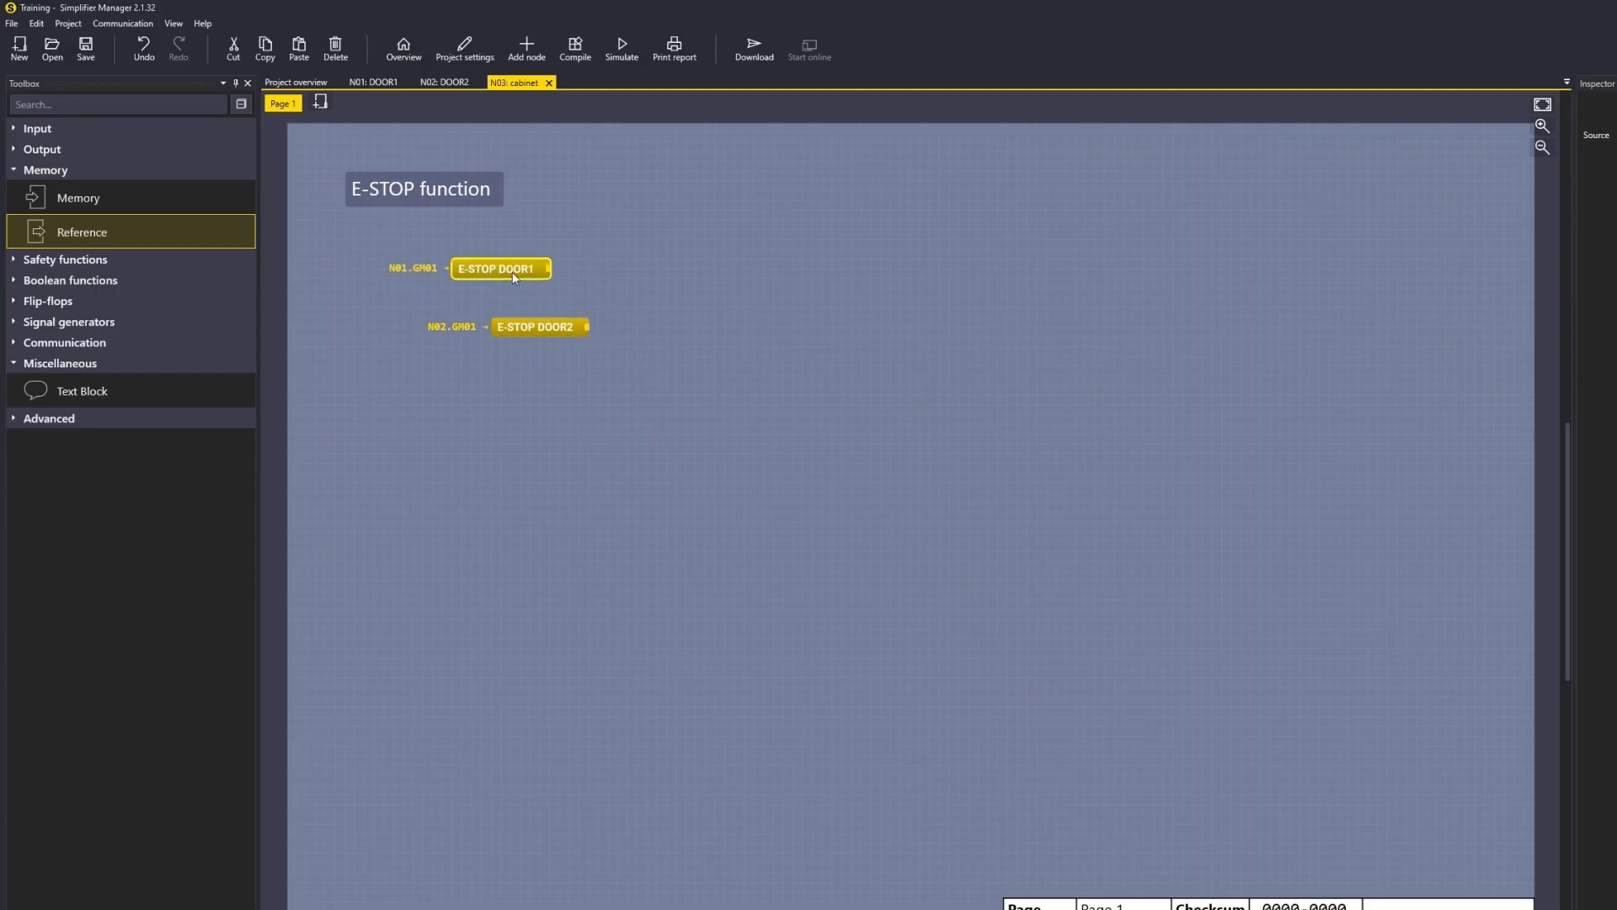
drag(522, 330, 486, 292)
Step: Add references to RESET DOOR1 and RESET DOOR2 below the E-STOP references
drag(172, 225, 474, 342)
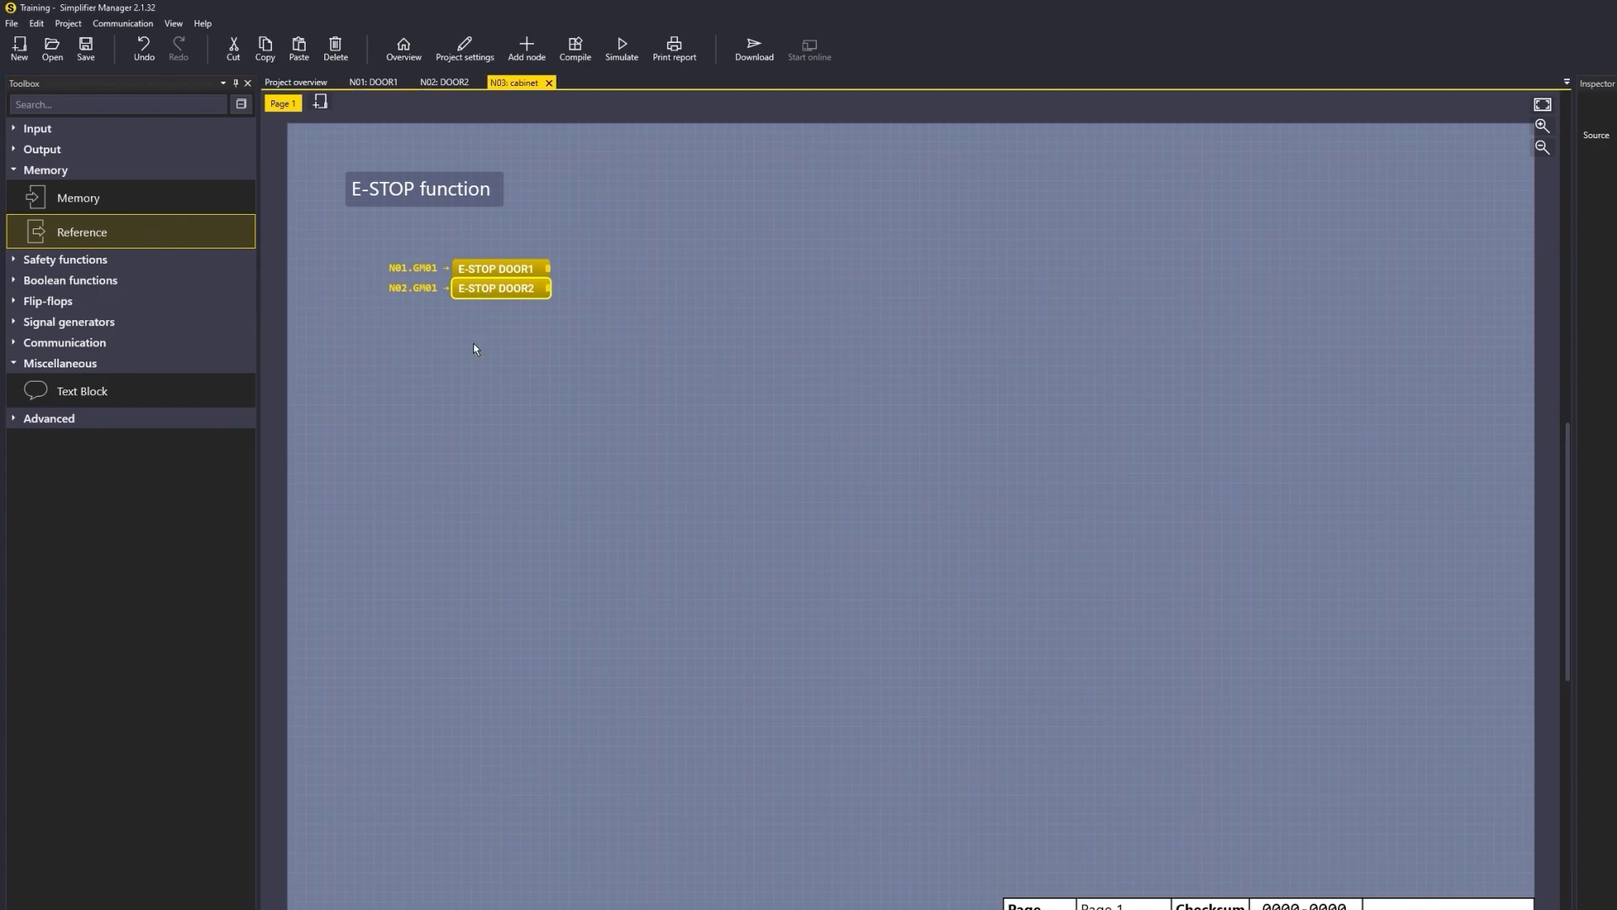
key(Down)
key(Down)
key(Return)
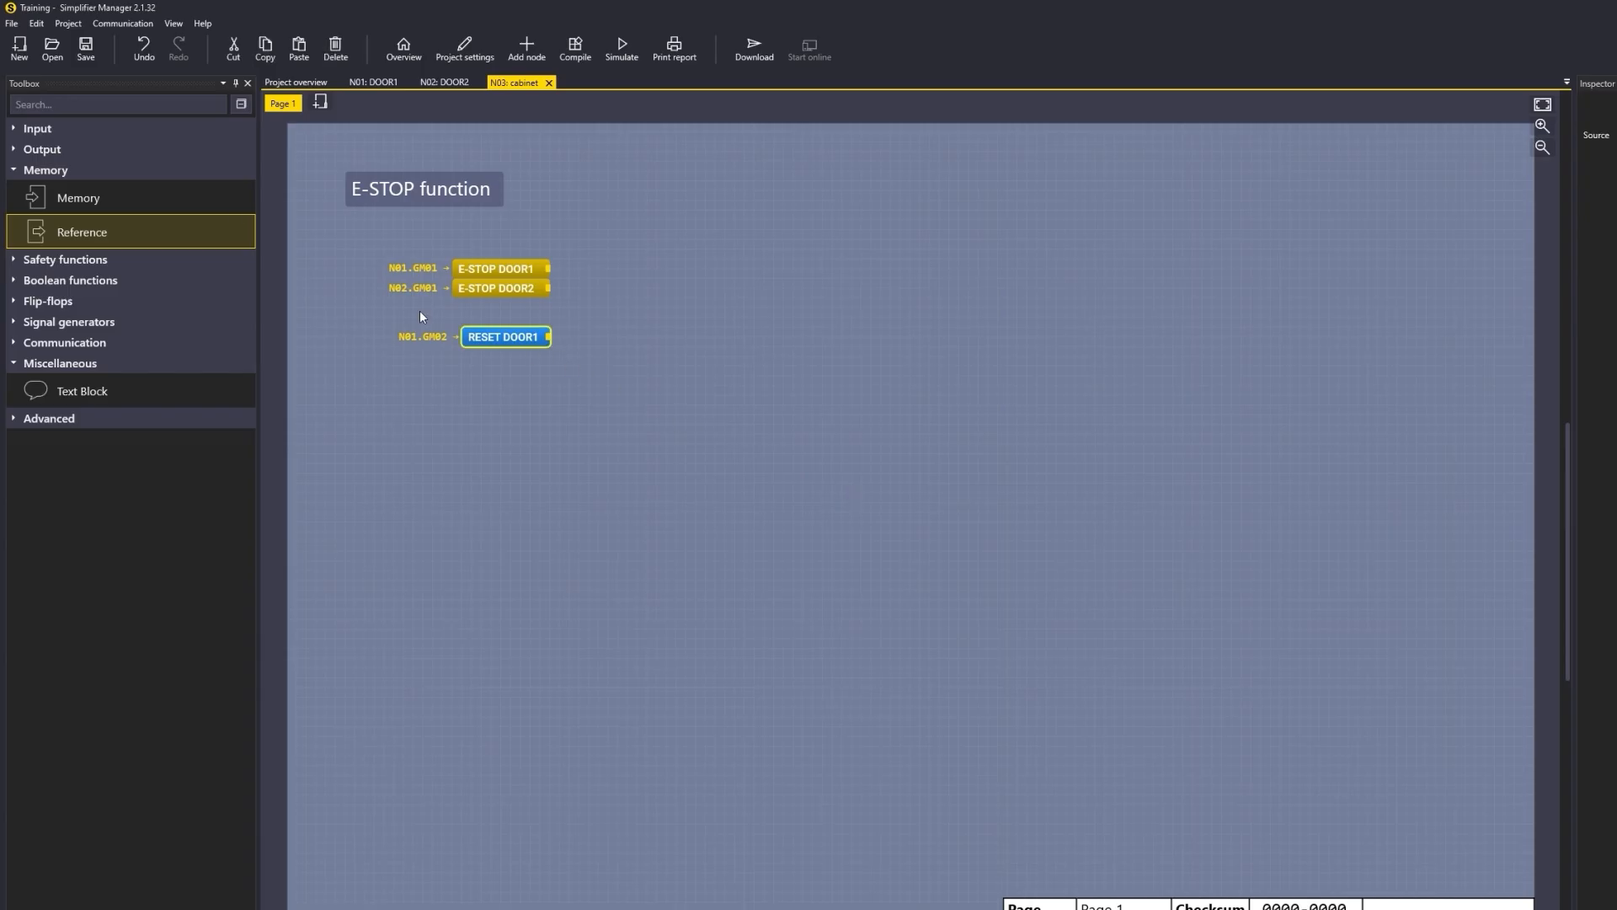
double_click(837, 529)
drag(710, 393, 730, 394)
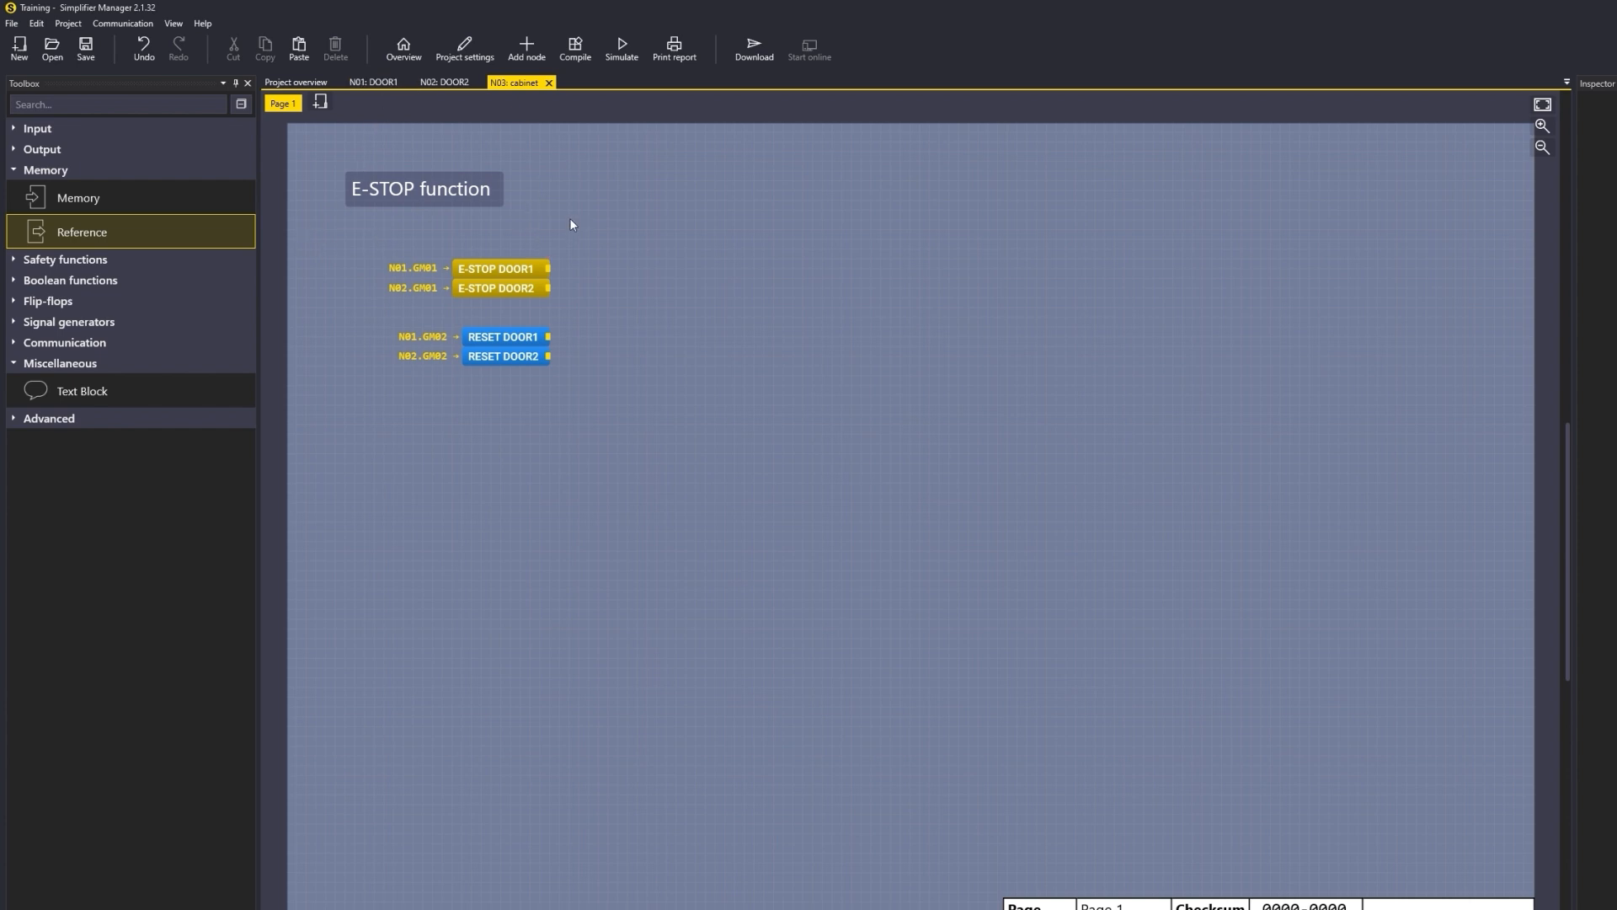
Step: Place an AND block joining both E-STOP references and an OR block joining both RESET references
click(89, 281)
drag(76, 342, 550, 289)
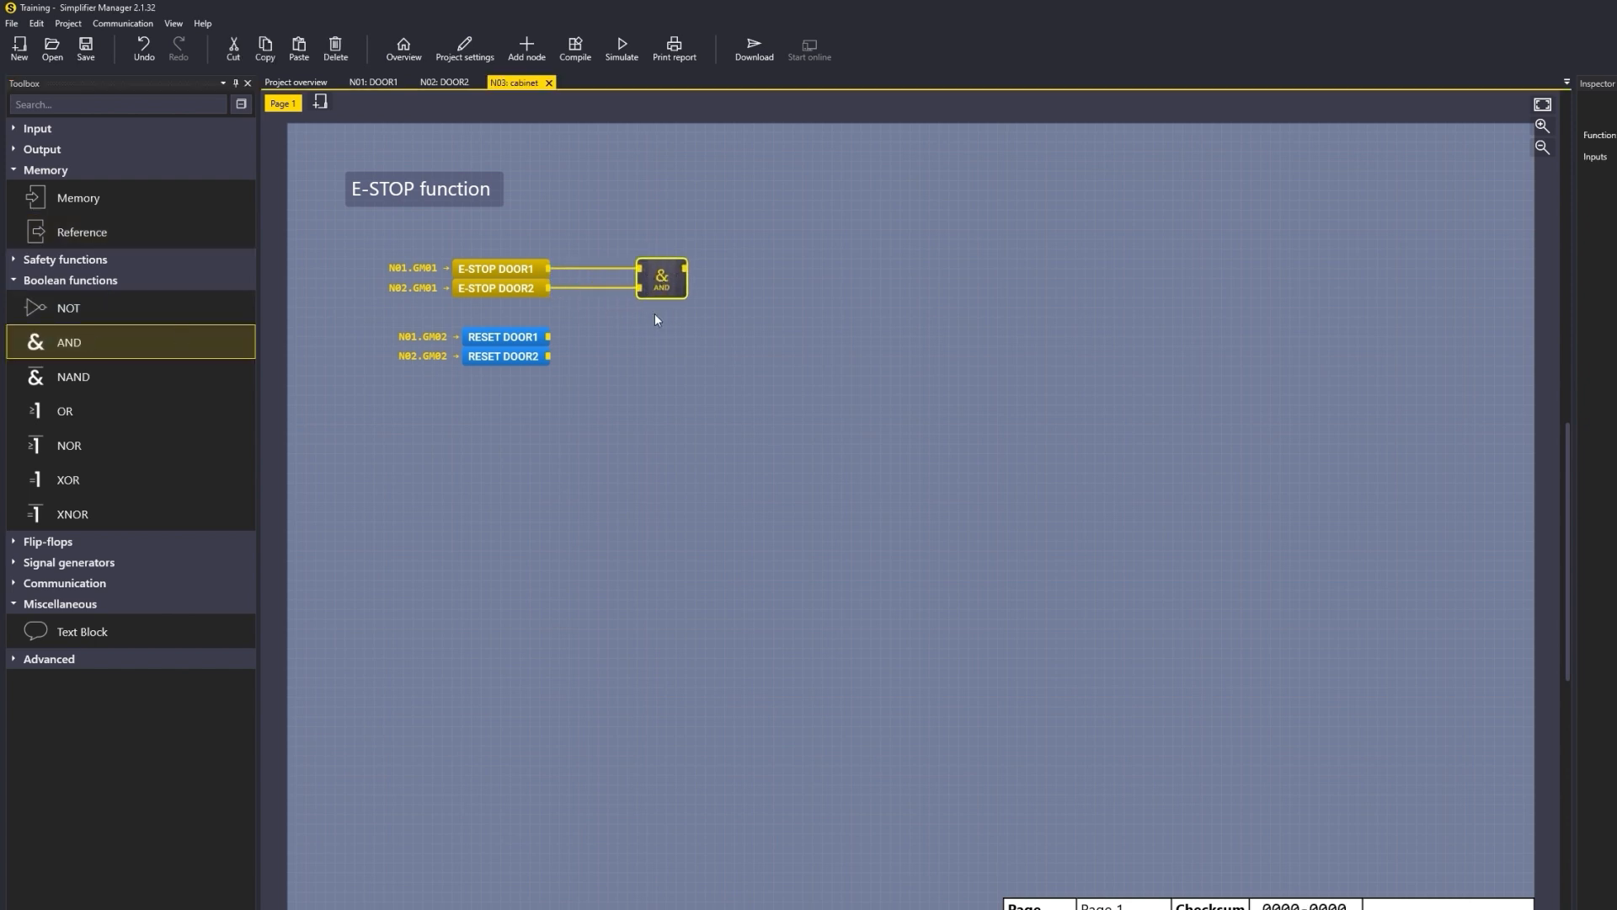
drag(104, 411, 659, 346)
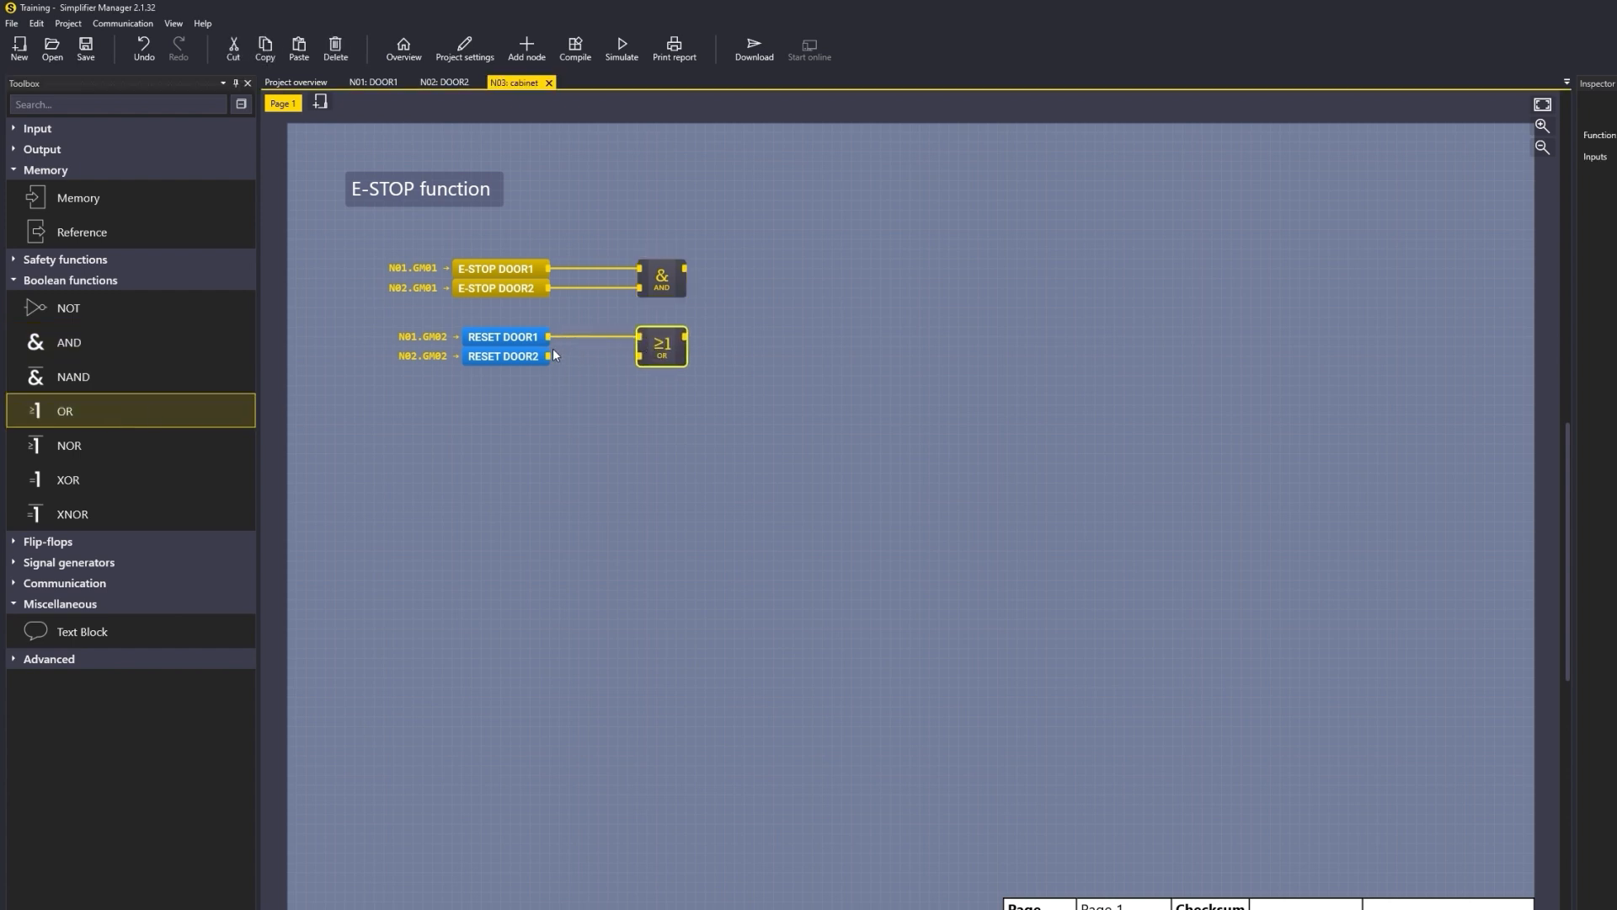
drag(620, 355, 640, 355)
click(716, 392)
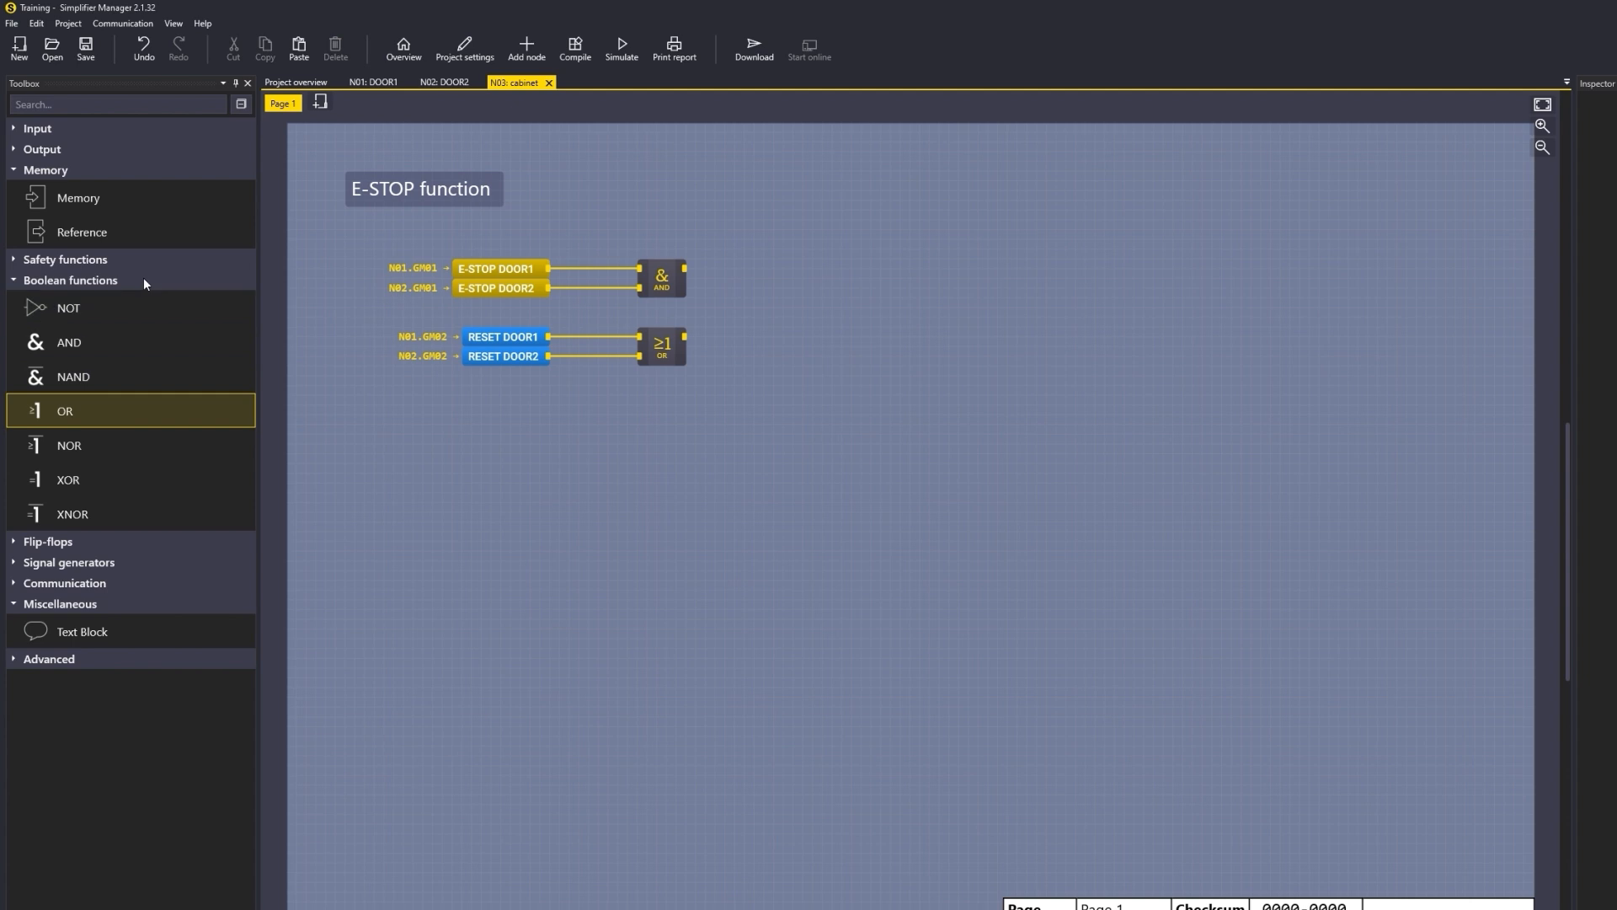
Step: Add a Reset block, wiring the AND output to its input and the OR output to its reset
click(99, 261)
click(99, 261)
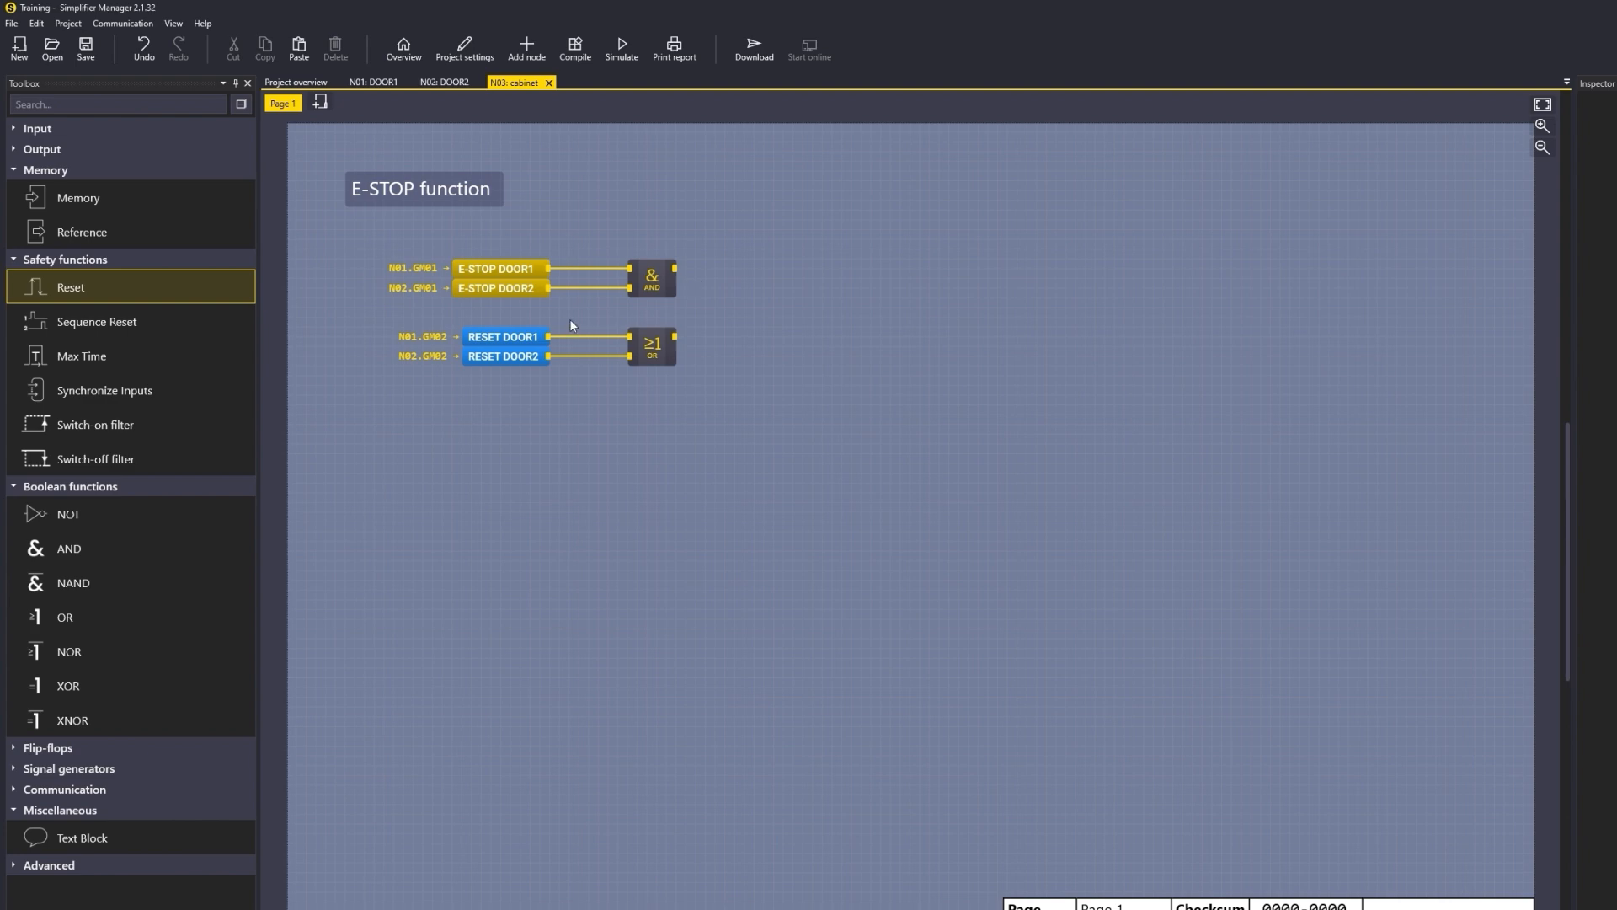
drag(91, 289, 842, 286)
drag(674, 275, 832, 285)
scroll(845, 284, up, 4)
click(844, 266)
drag(756, 392, 997, 424)
scroll(1260, 412, down, 2)
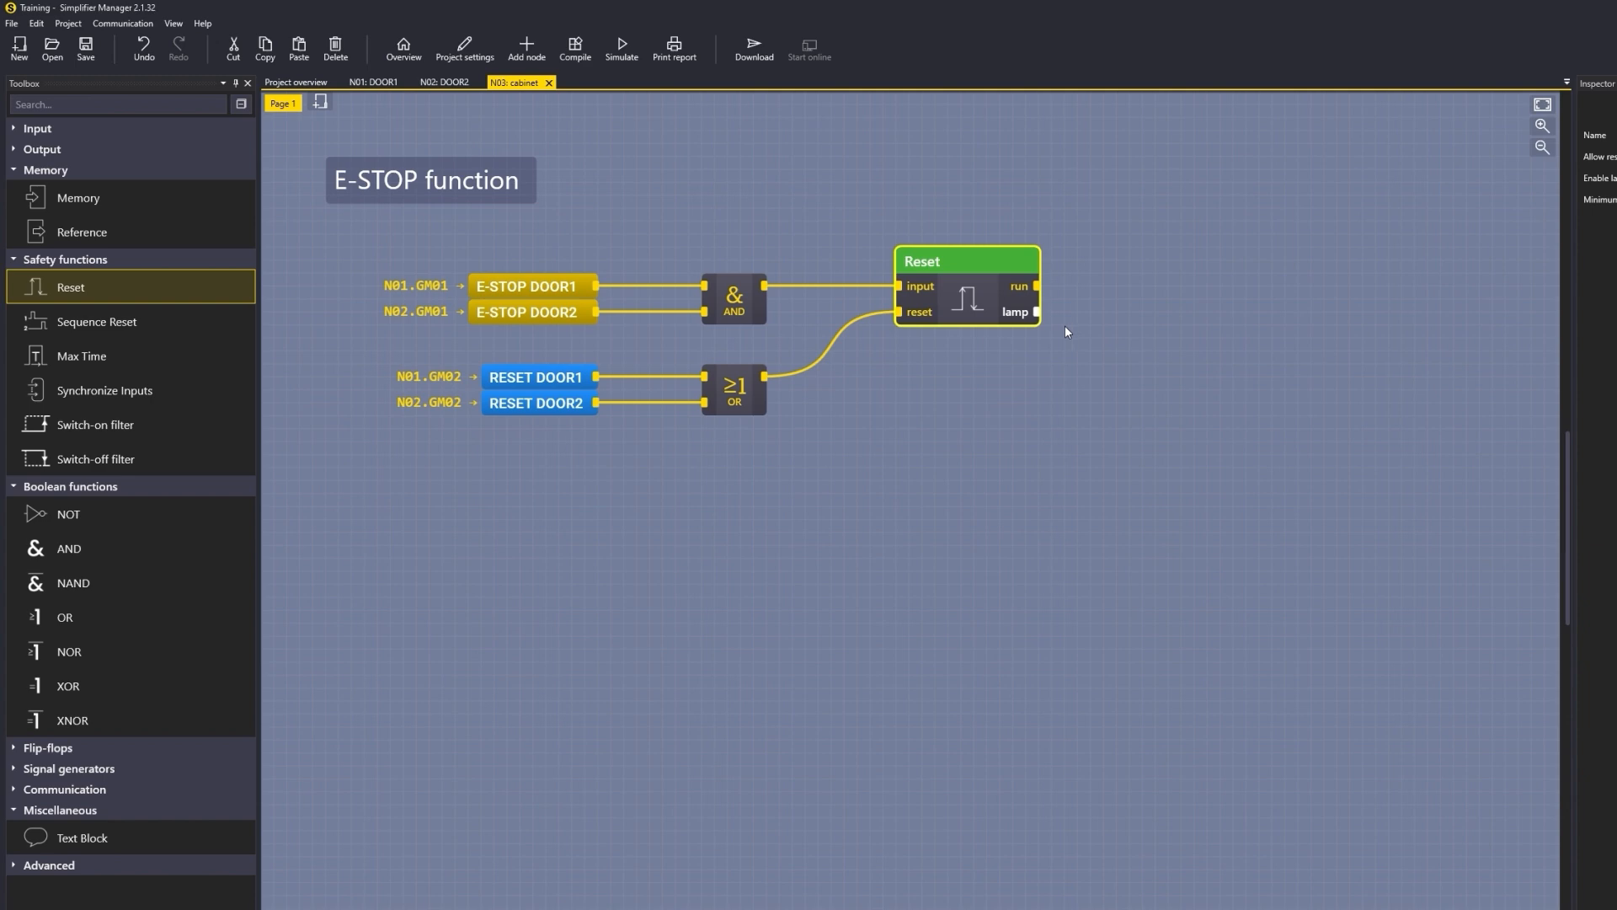
Step: Add a Relay Output driven by the Reset block's run output and assign it to pin 15
click(43, 149)
drag(127, 316, 382, 317)
drag(1150, 279, 1256, 278)
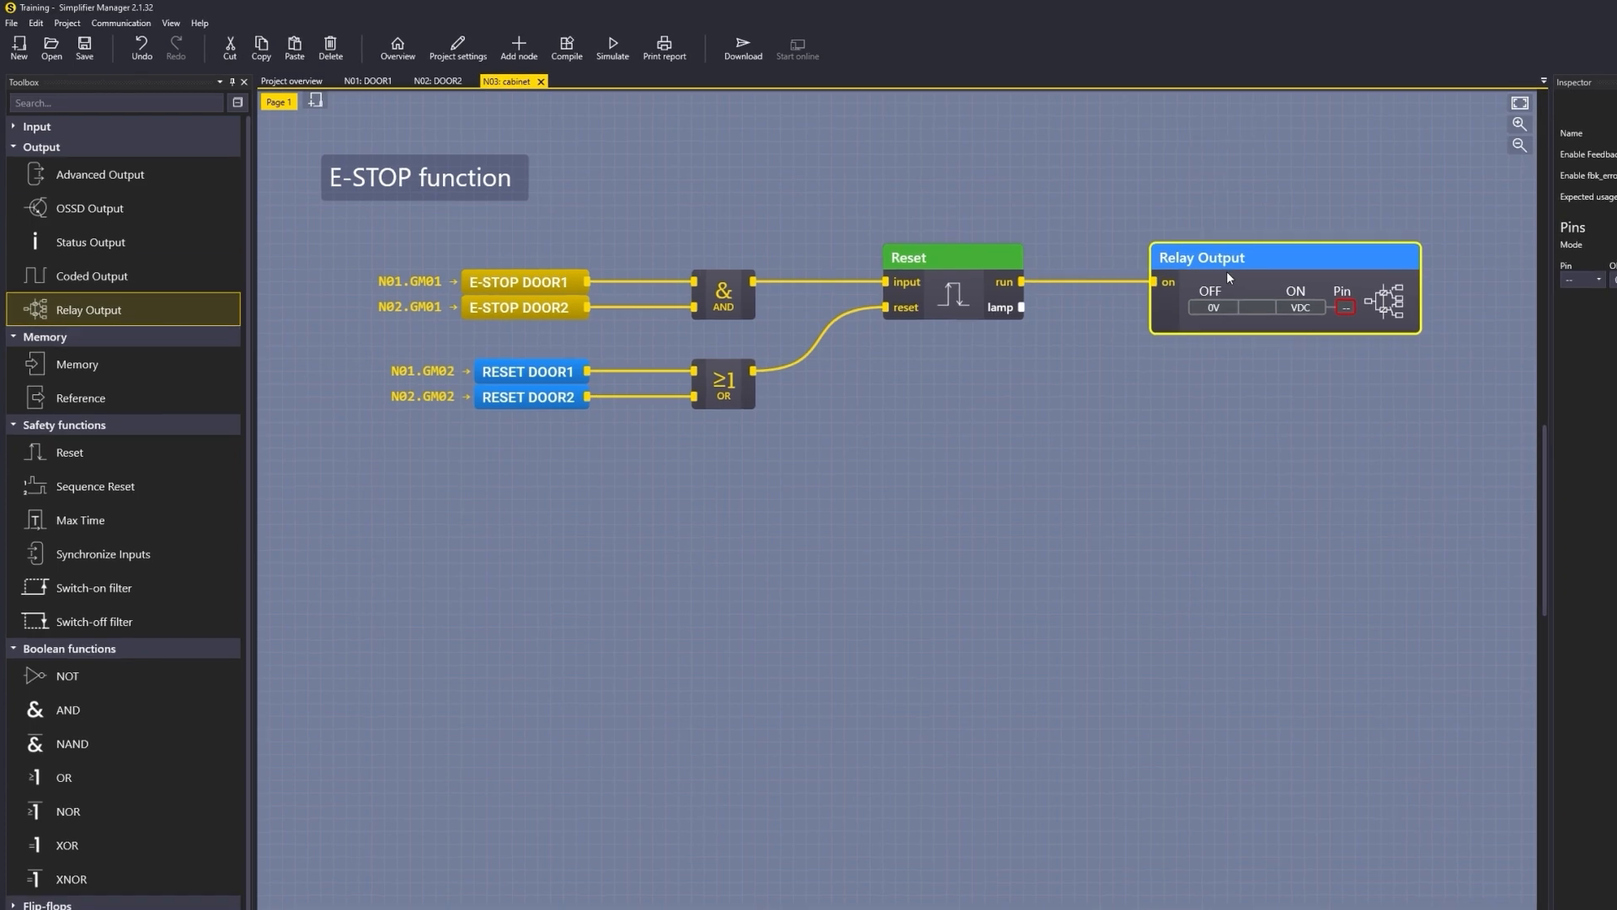
click(1605, 284)
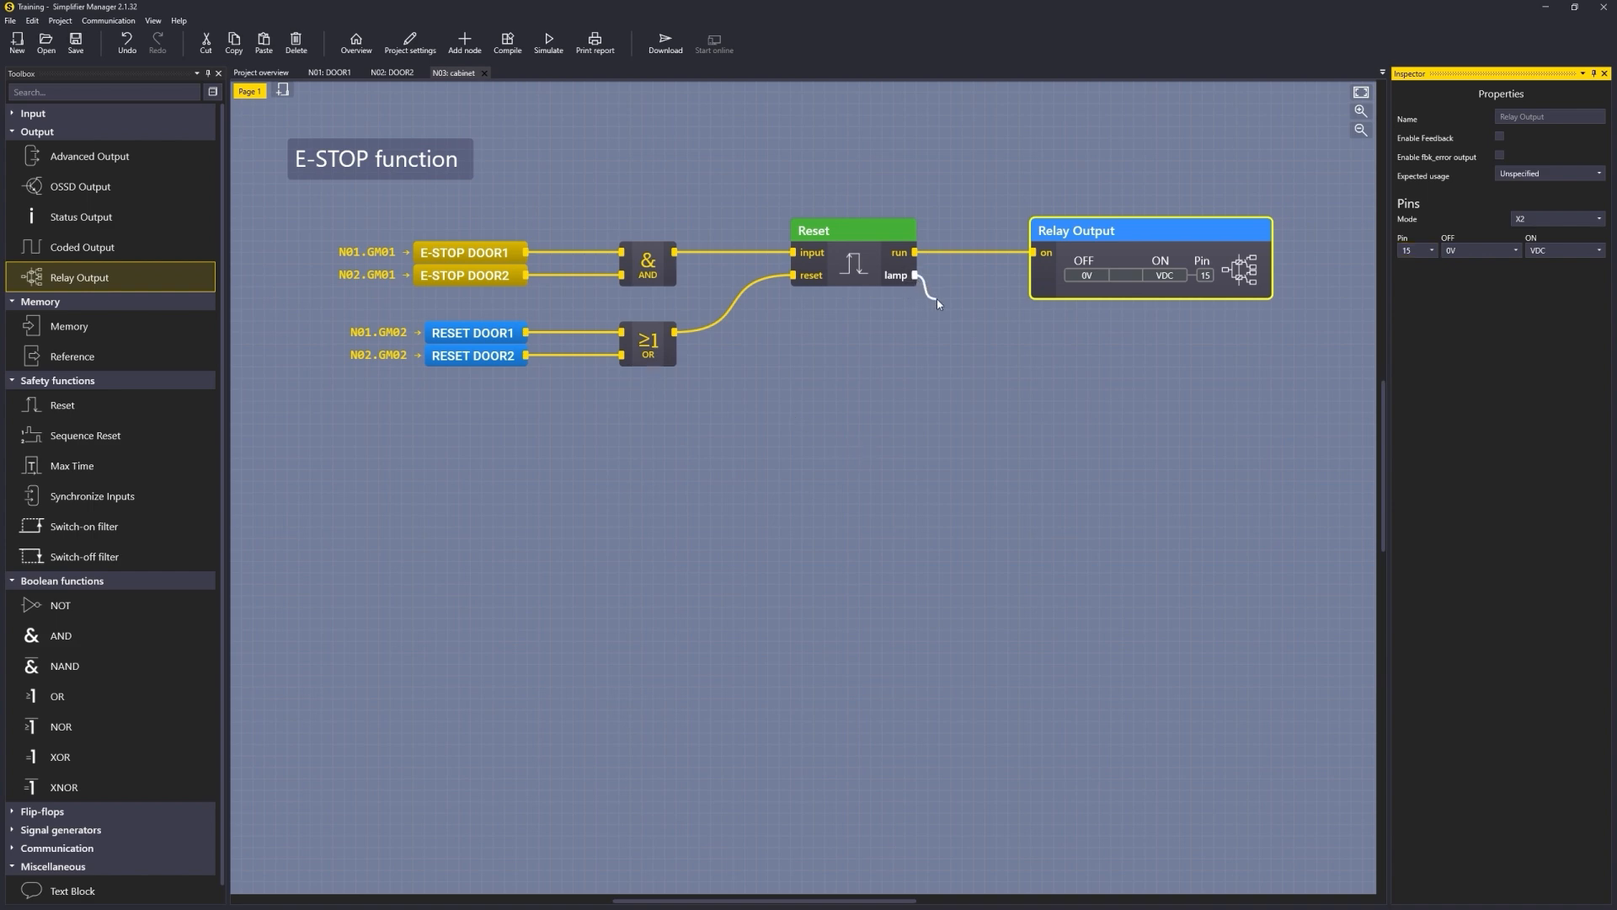
Step: Attach a global memory named RESET lamp to the Reset block's lamp output
click(1064, 287)
drag(1062, 288, 1133, 284)
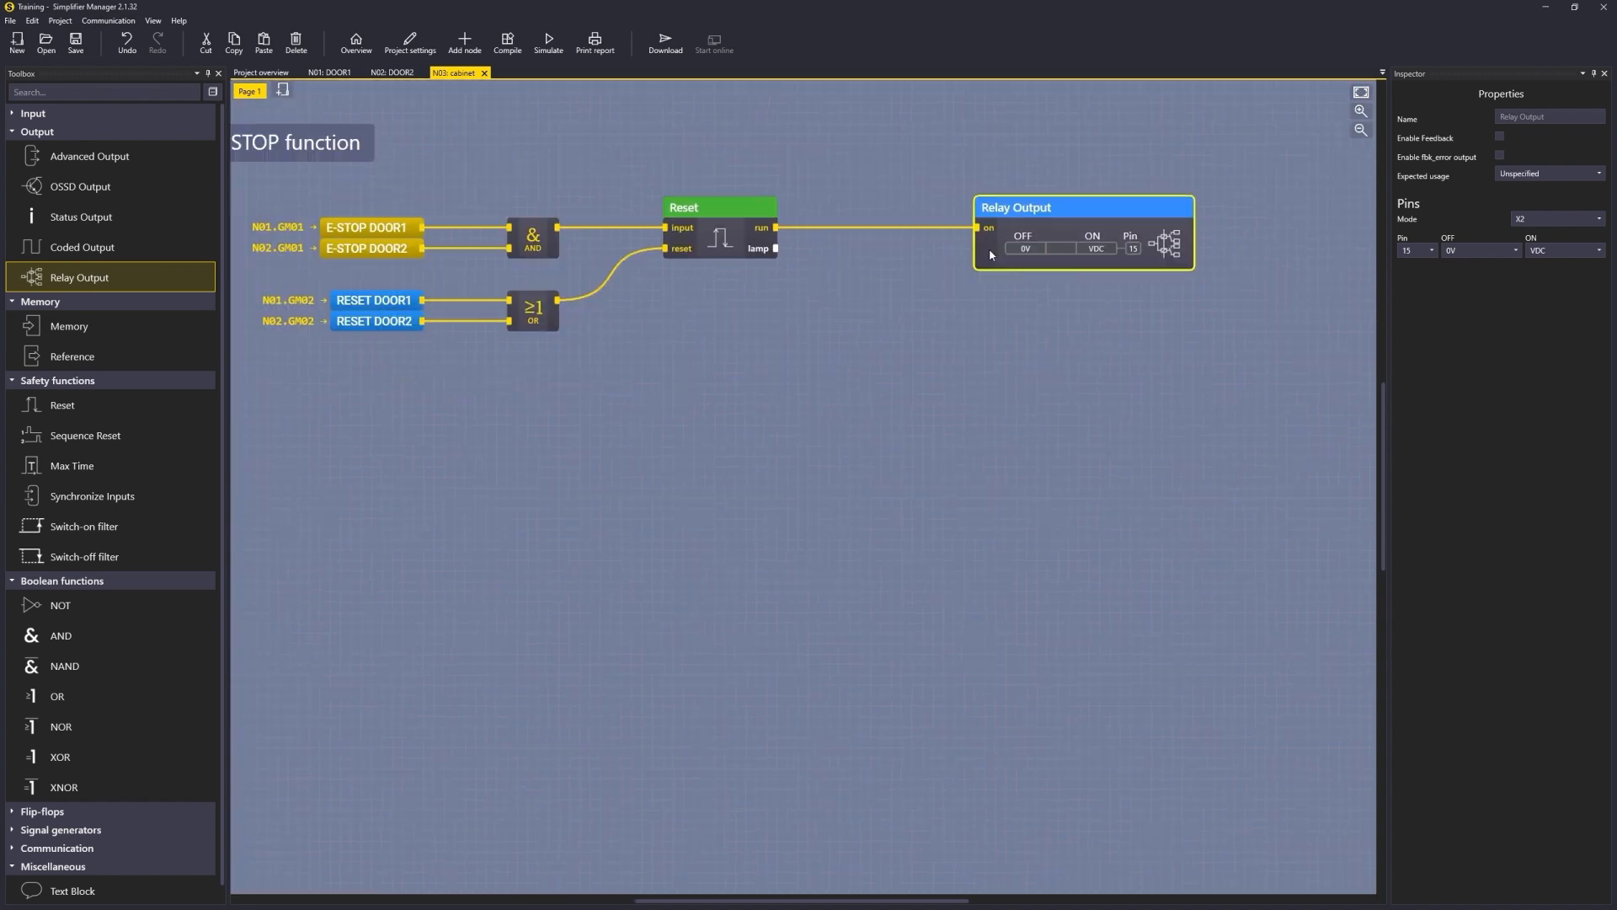
drag(129, 325, 831, 259)
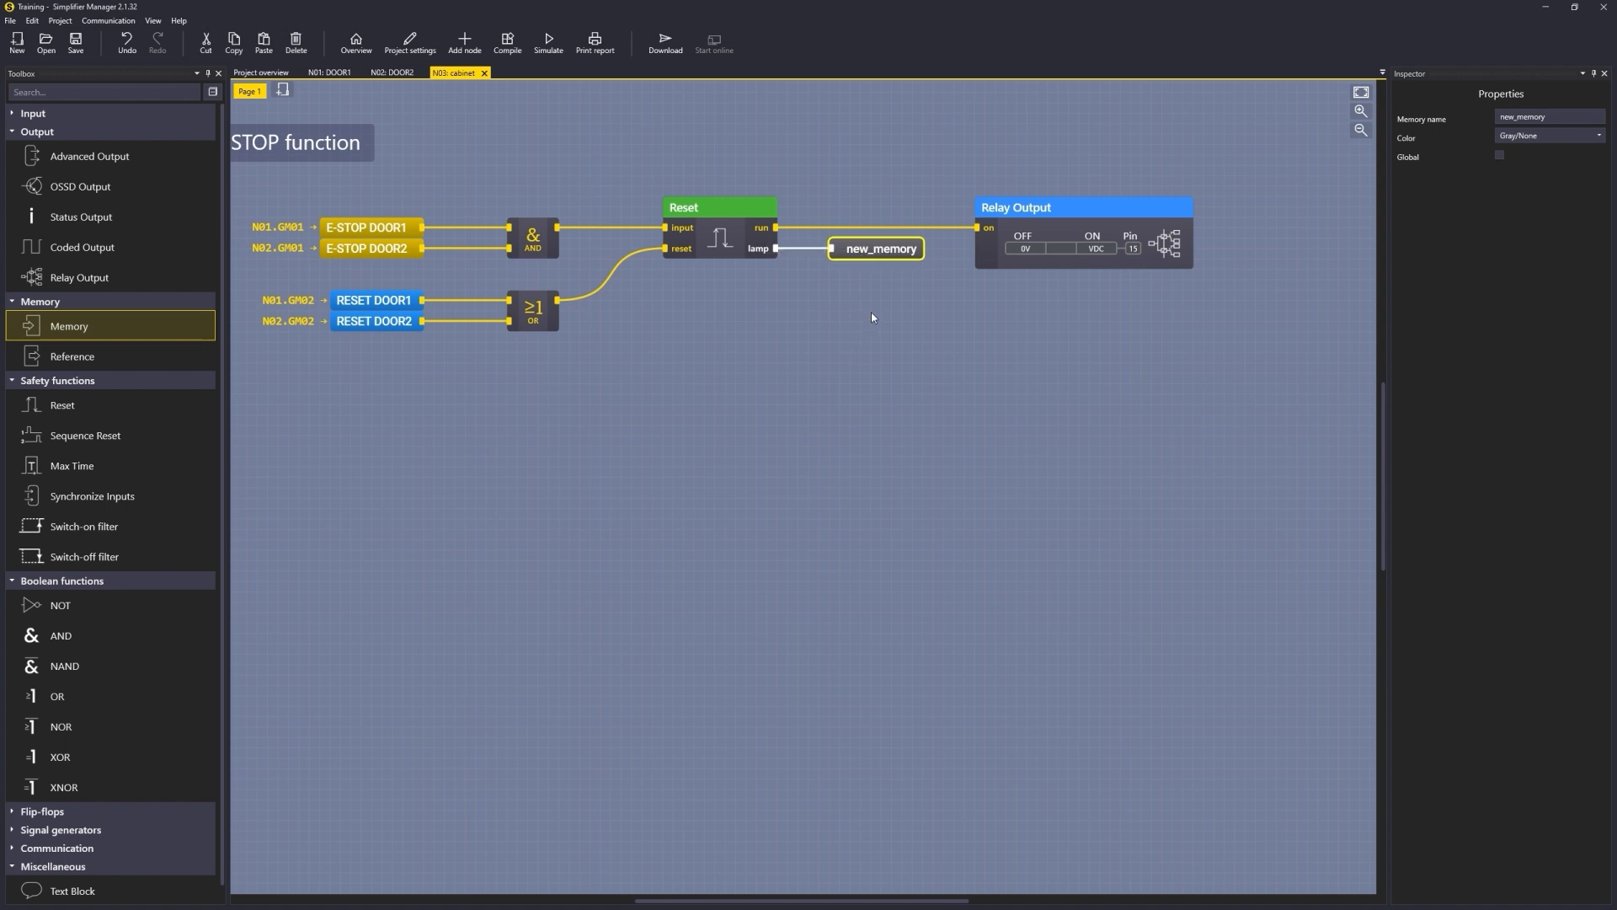
click(1550, 116)
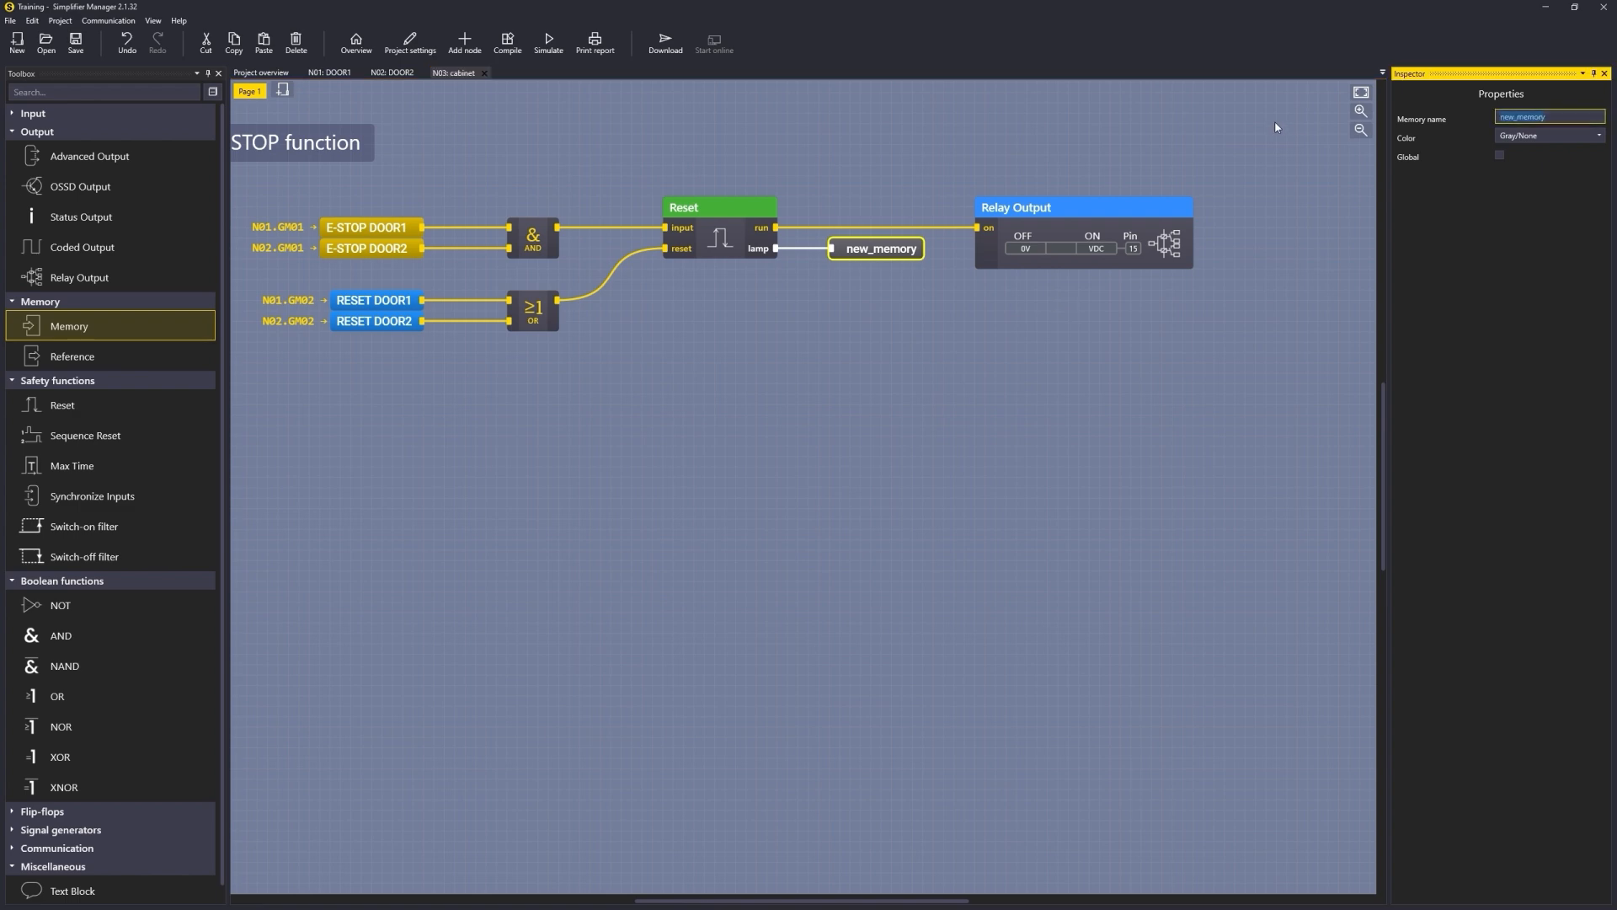
text(RESET lamp)
click(1500, 155)
click(1519, 176)
click(1520, 207)
click(775, 303)
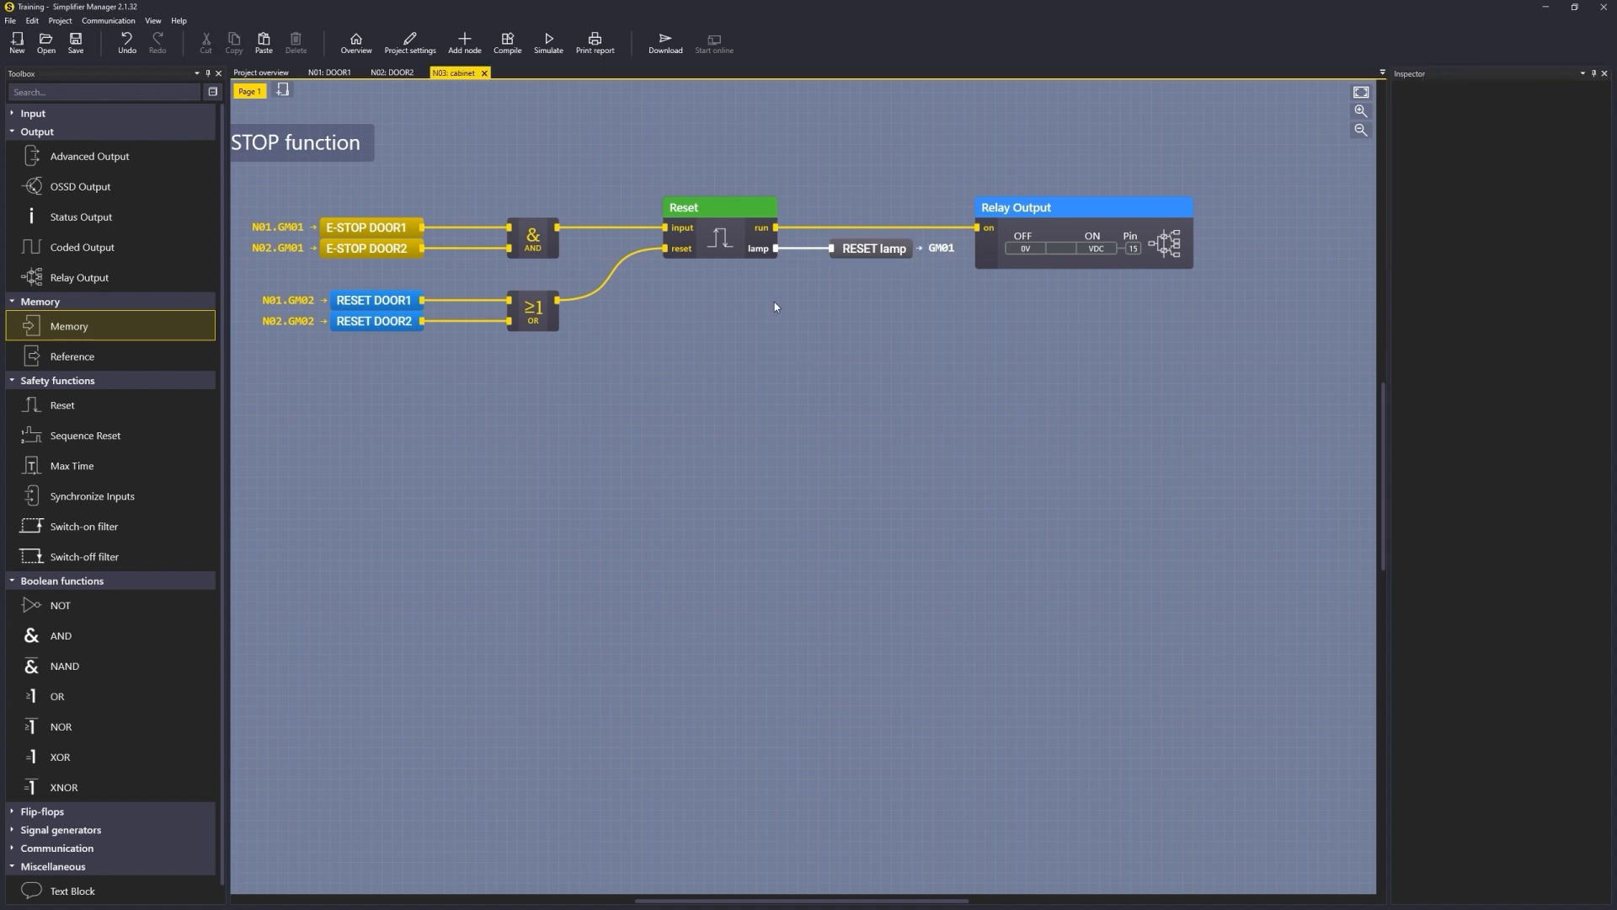
Step: Start a simulation of the cabinet program
click(870, 252)
click(882, 304)
scroll(883, 305, down, 1)
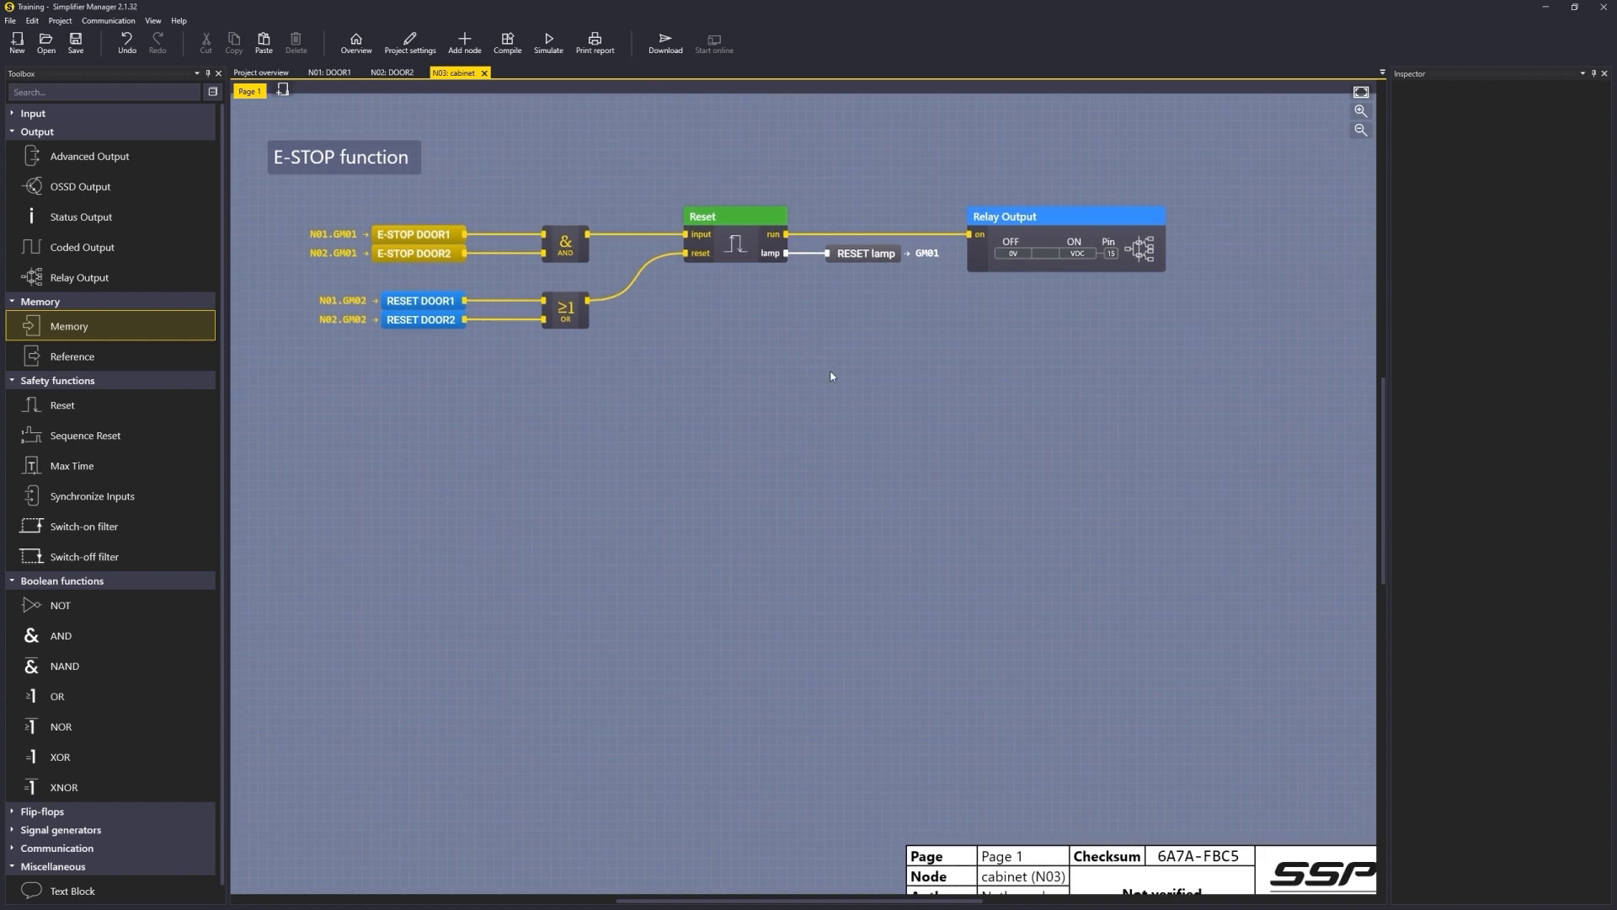
scroll(778, 342, up, 1)
drag(778, 343, 867, 397)
scroll(843, 377, up, 1)
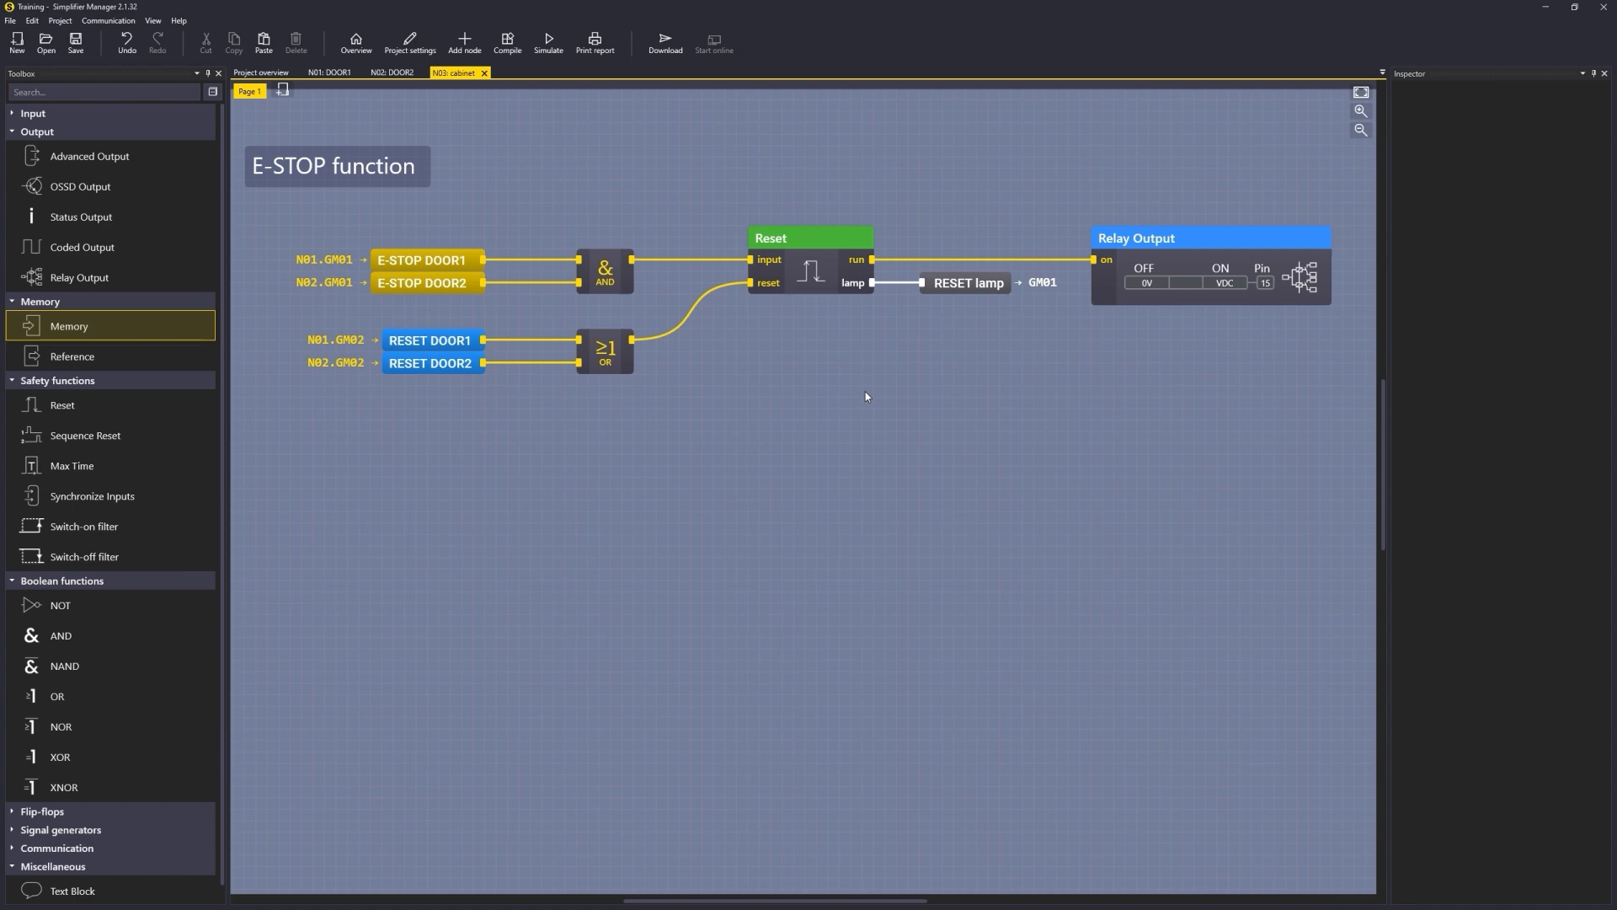
click(548, 42)
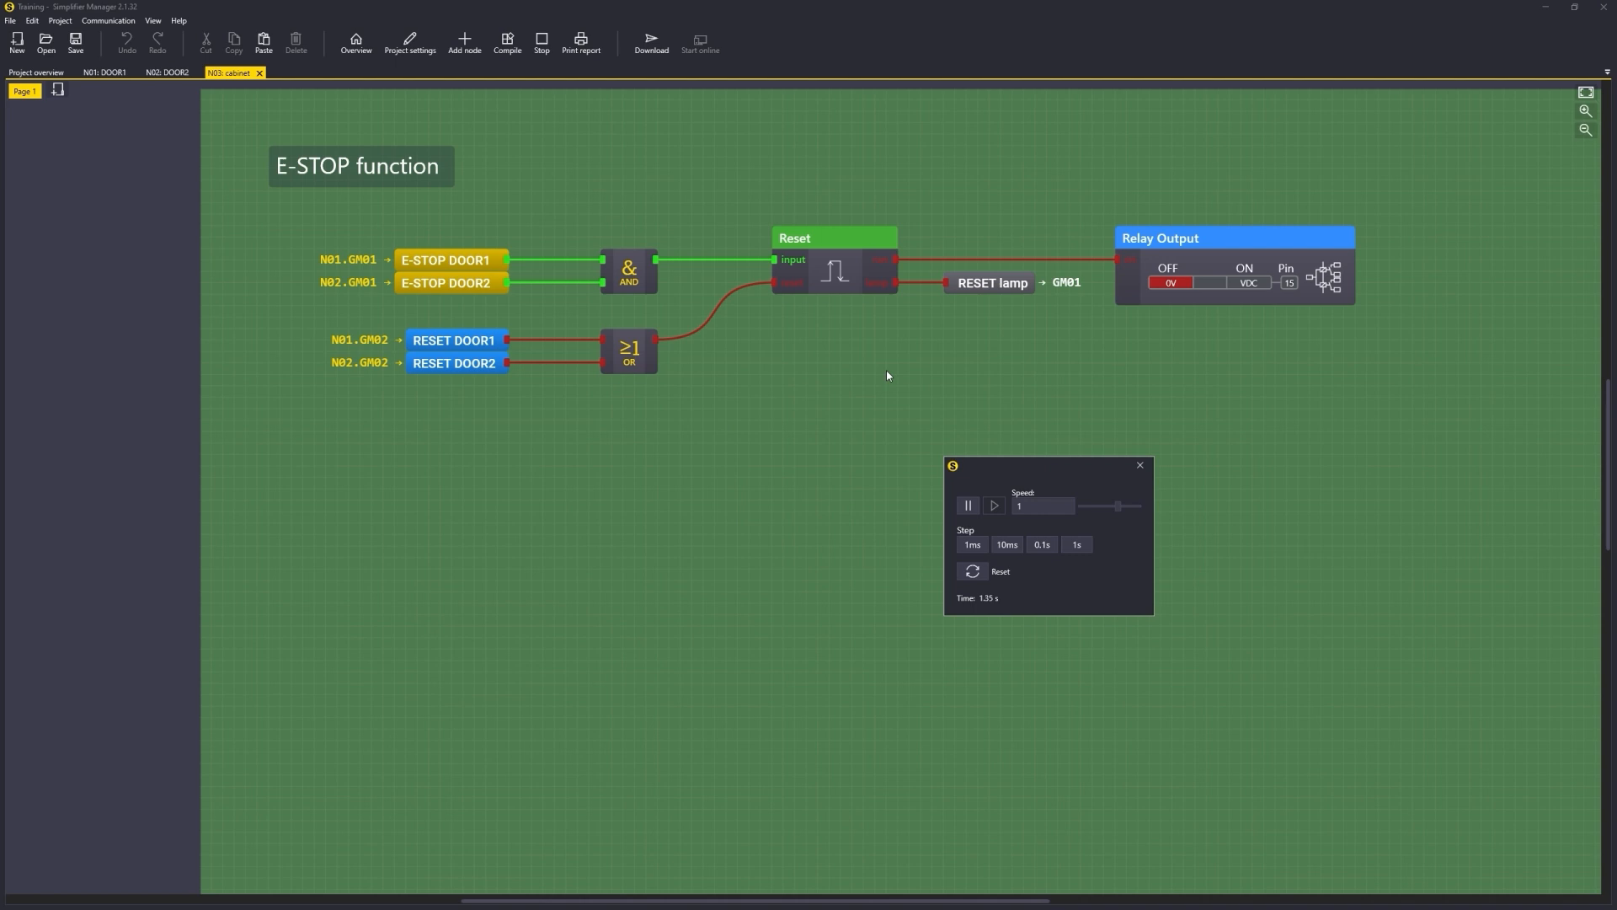
Step: Press and release DOOR2's emergency stop in the simulation, checking the cabinet logic after each change
click(167, 73)
click(315, 276)
click(228, 72)
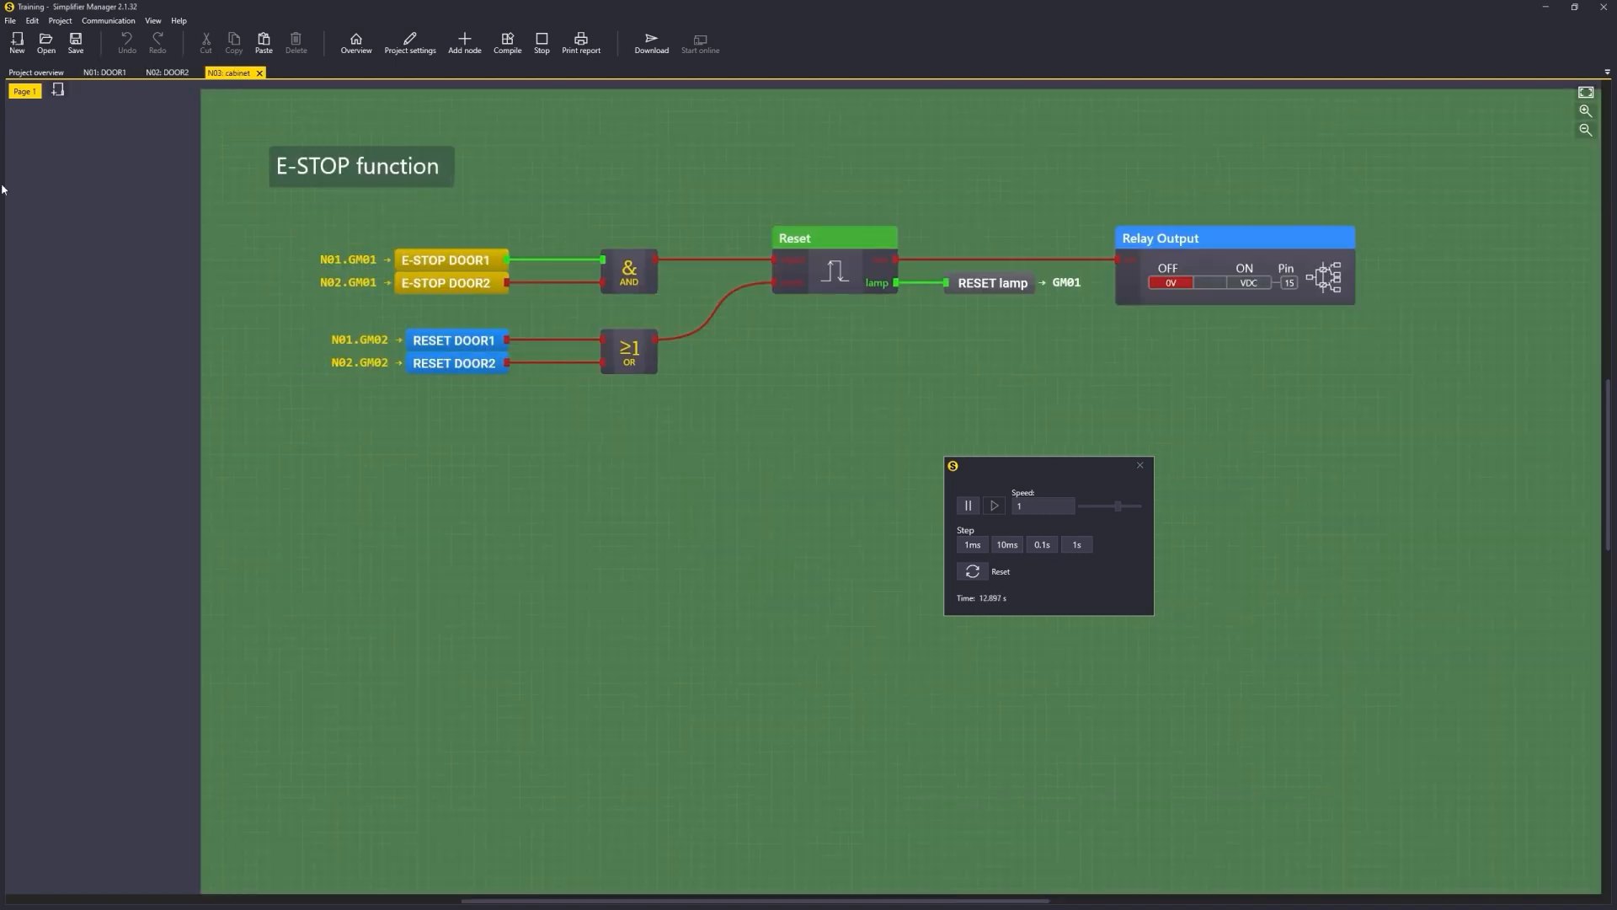
click(167, 72)
click(308, 267)
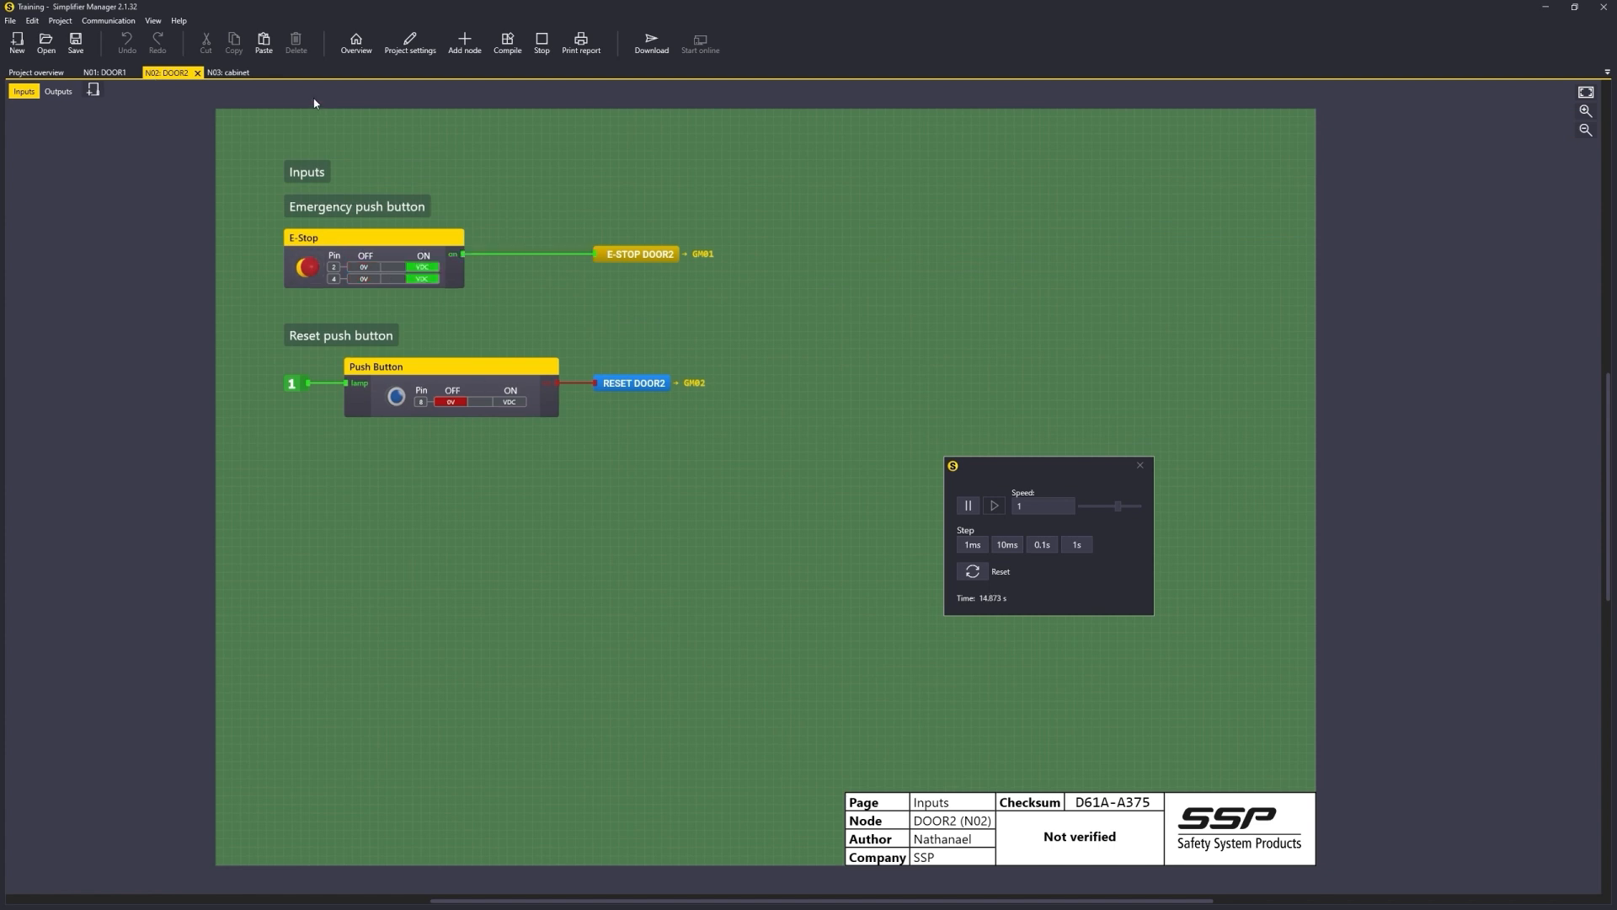
click(228, 73)
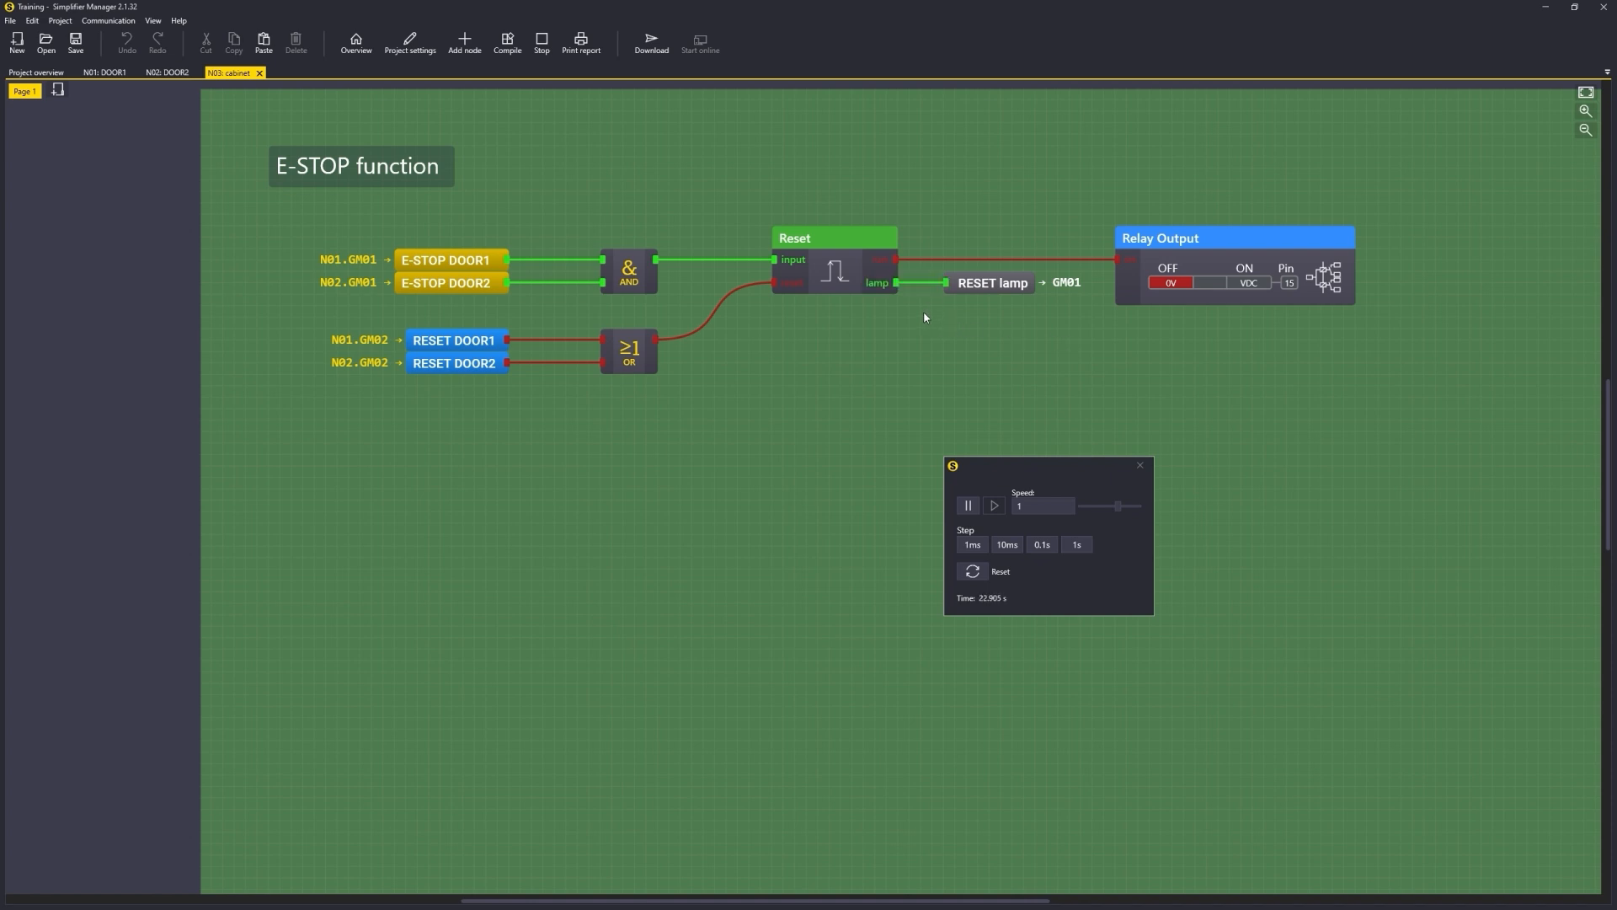
Step: Press and release DOOR2's reset push button in the simulation, check the cabinet relay, and close the simulation
click(171, 74)
click(508, 402)
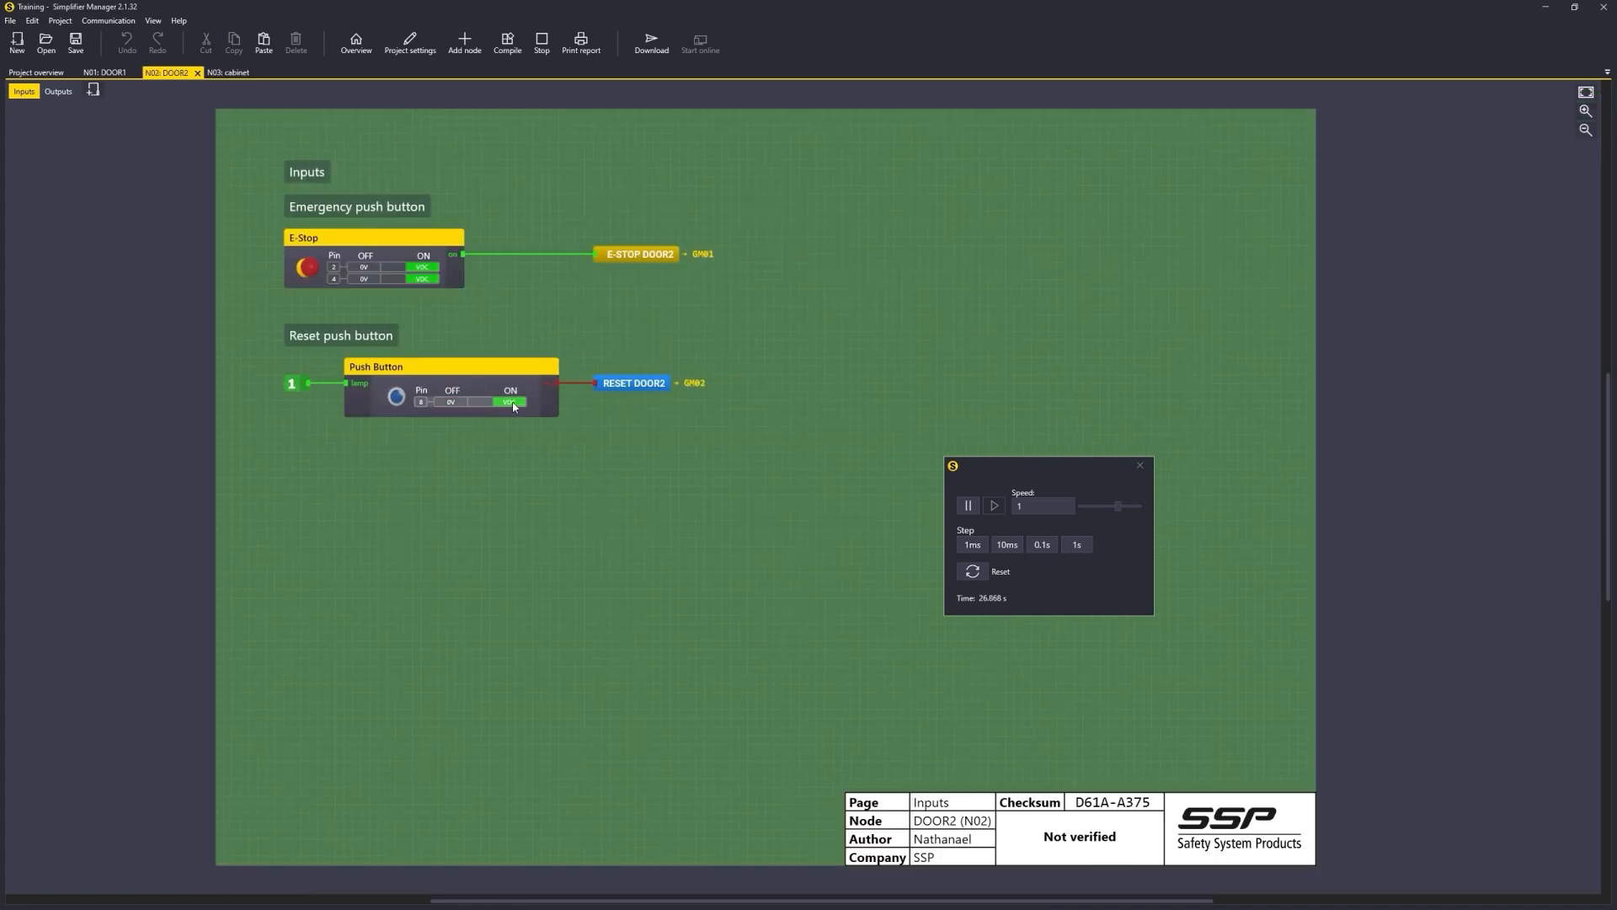
click(239, 74)
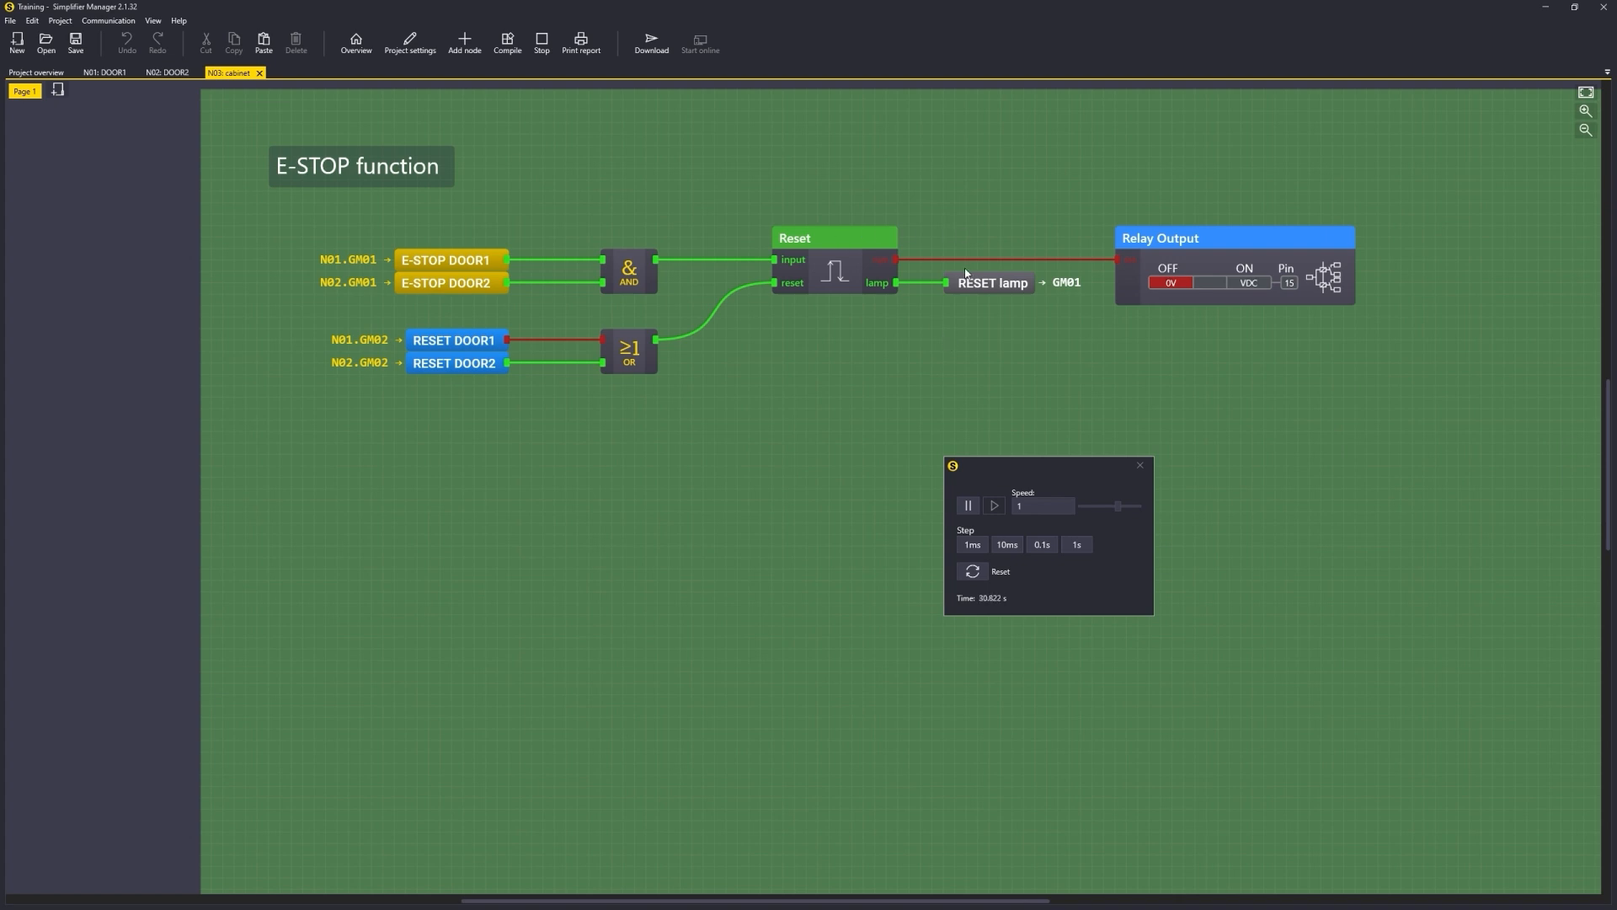
click(150, 74)
click(493, 406)
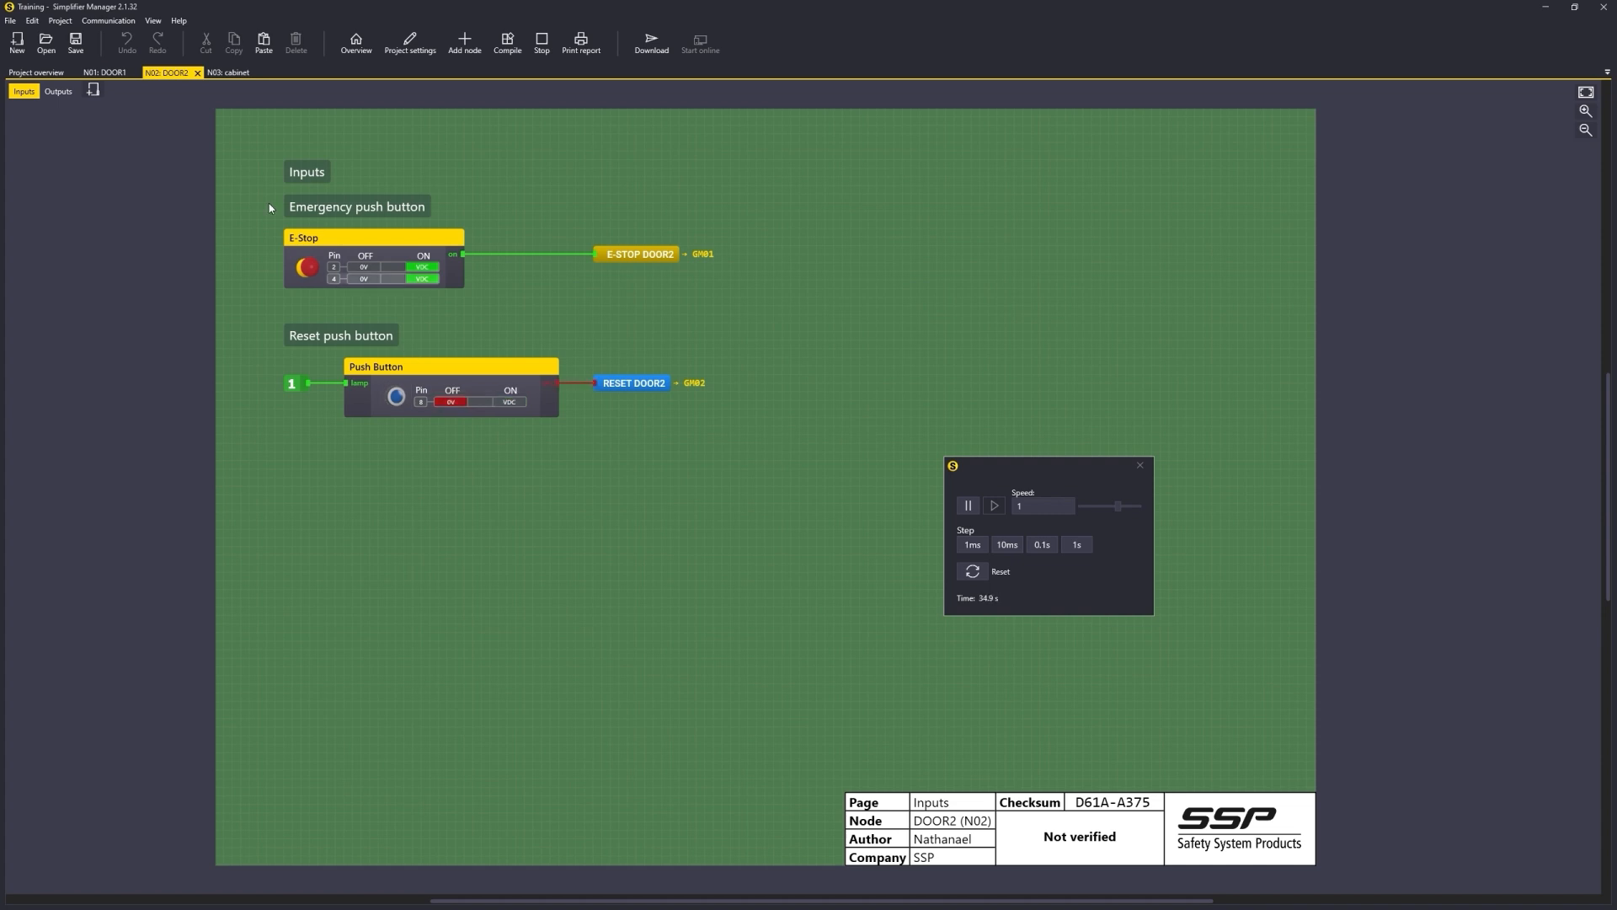
click(236, 72)
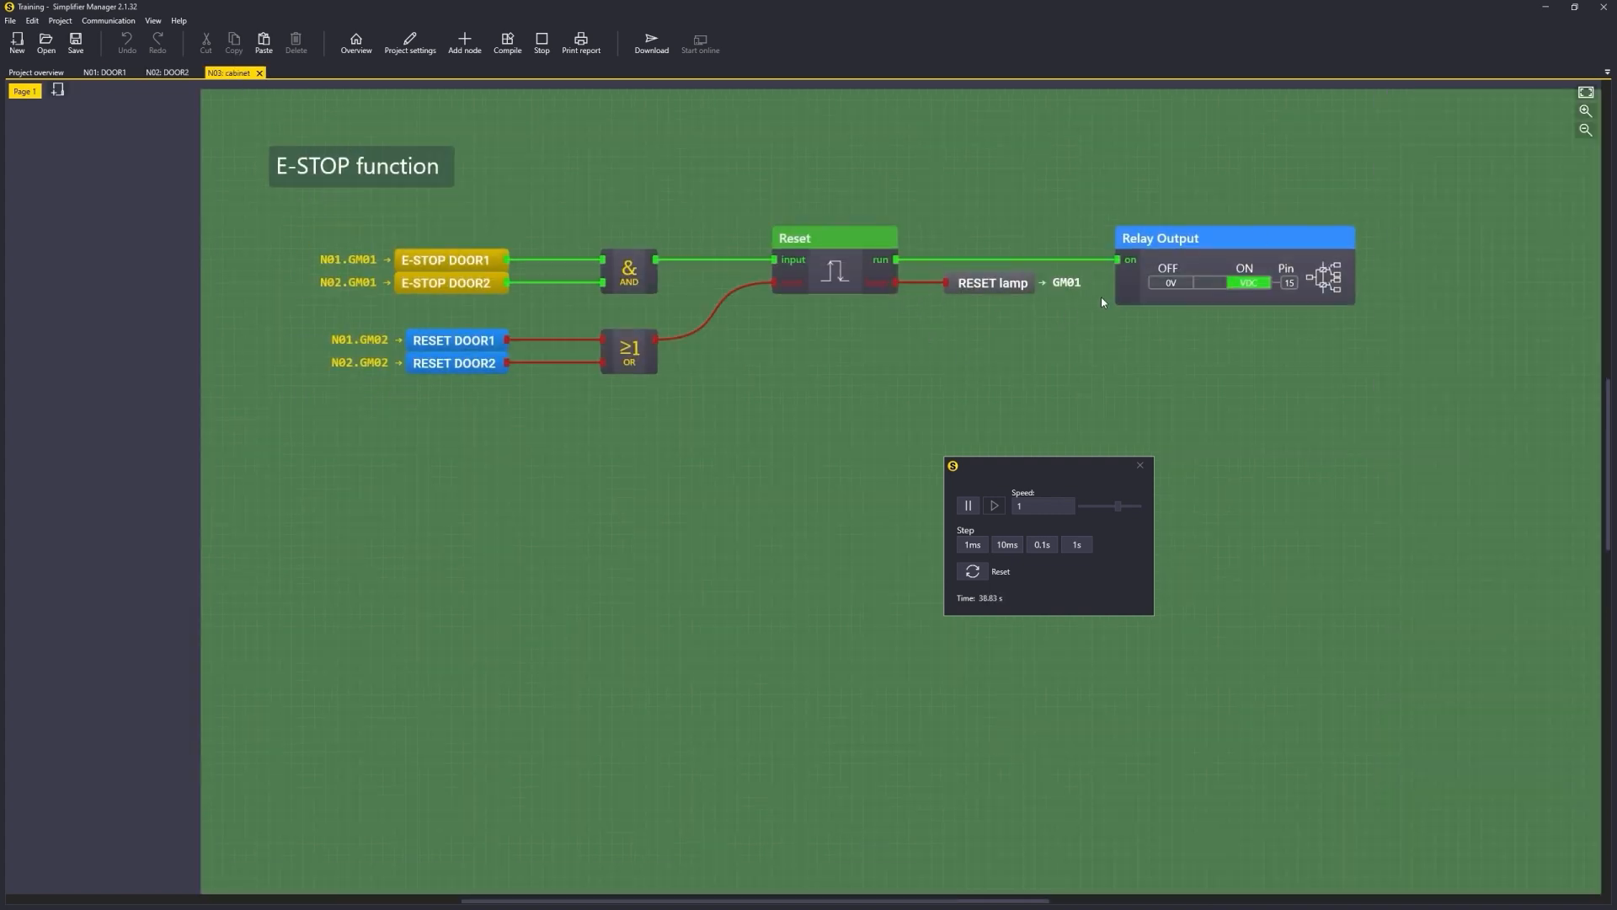
click(1137, 466)
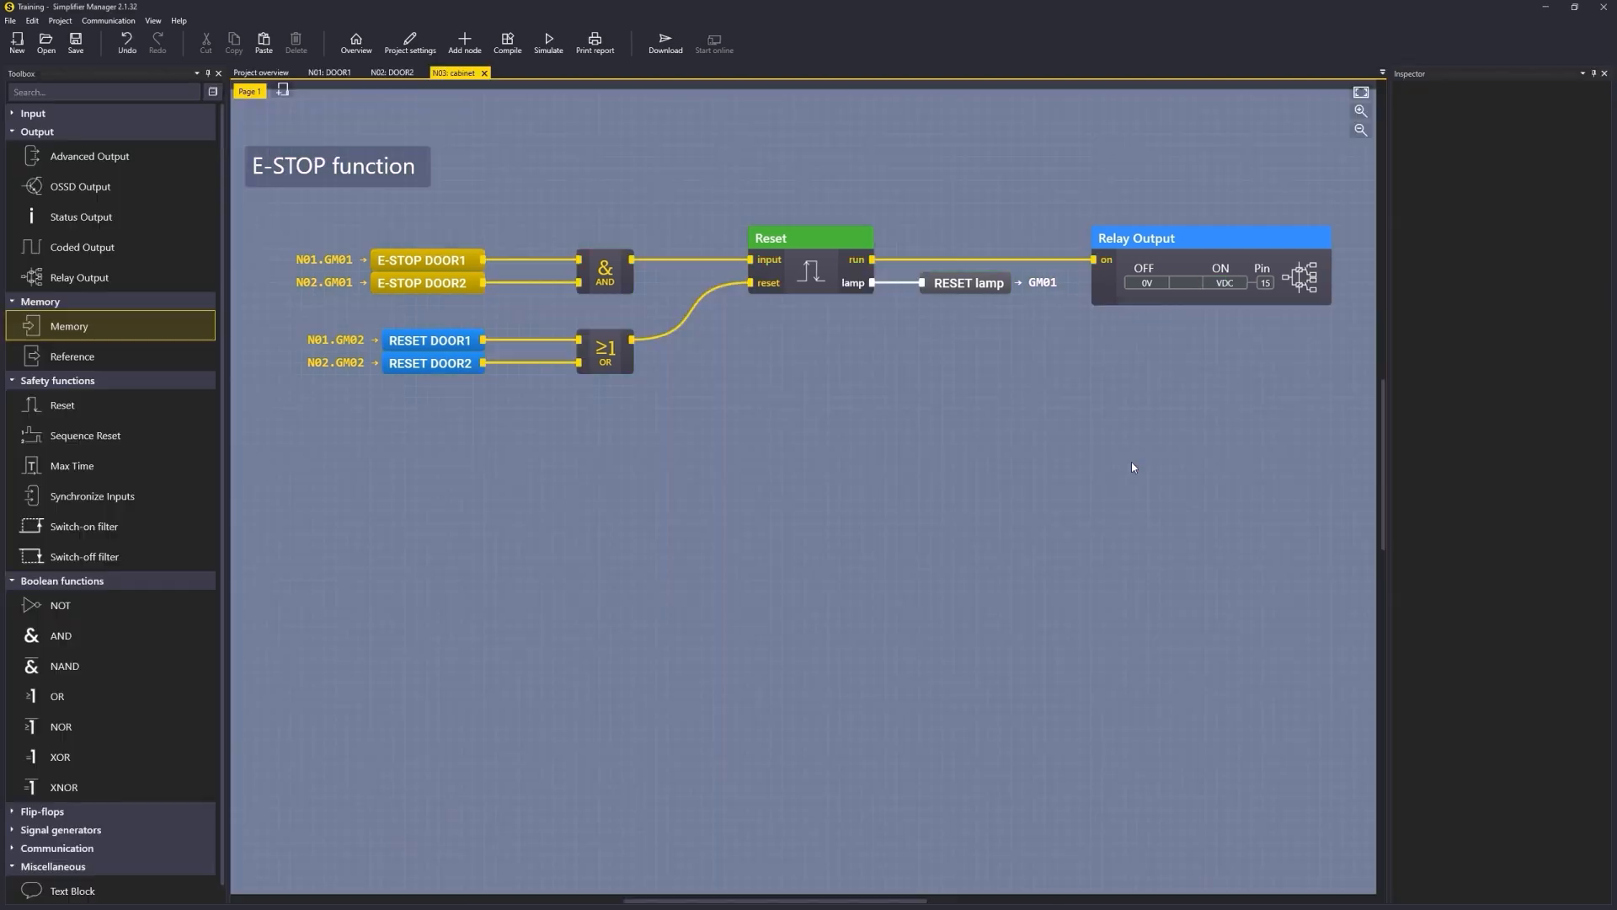
Step: Set the node ID numbers to 69121 for DOOR1, 39065 for DOOR2 and 23236 for cabinet, and confirm them
click(1359, 94)
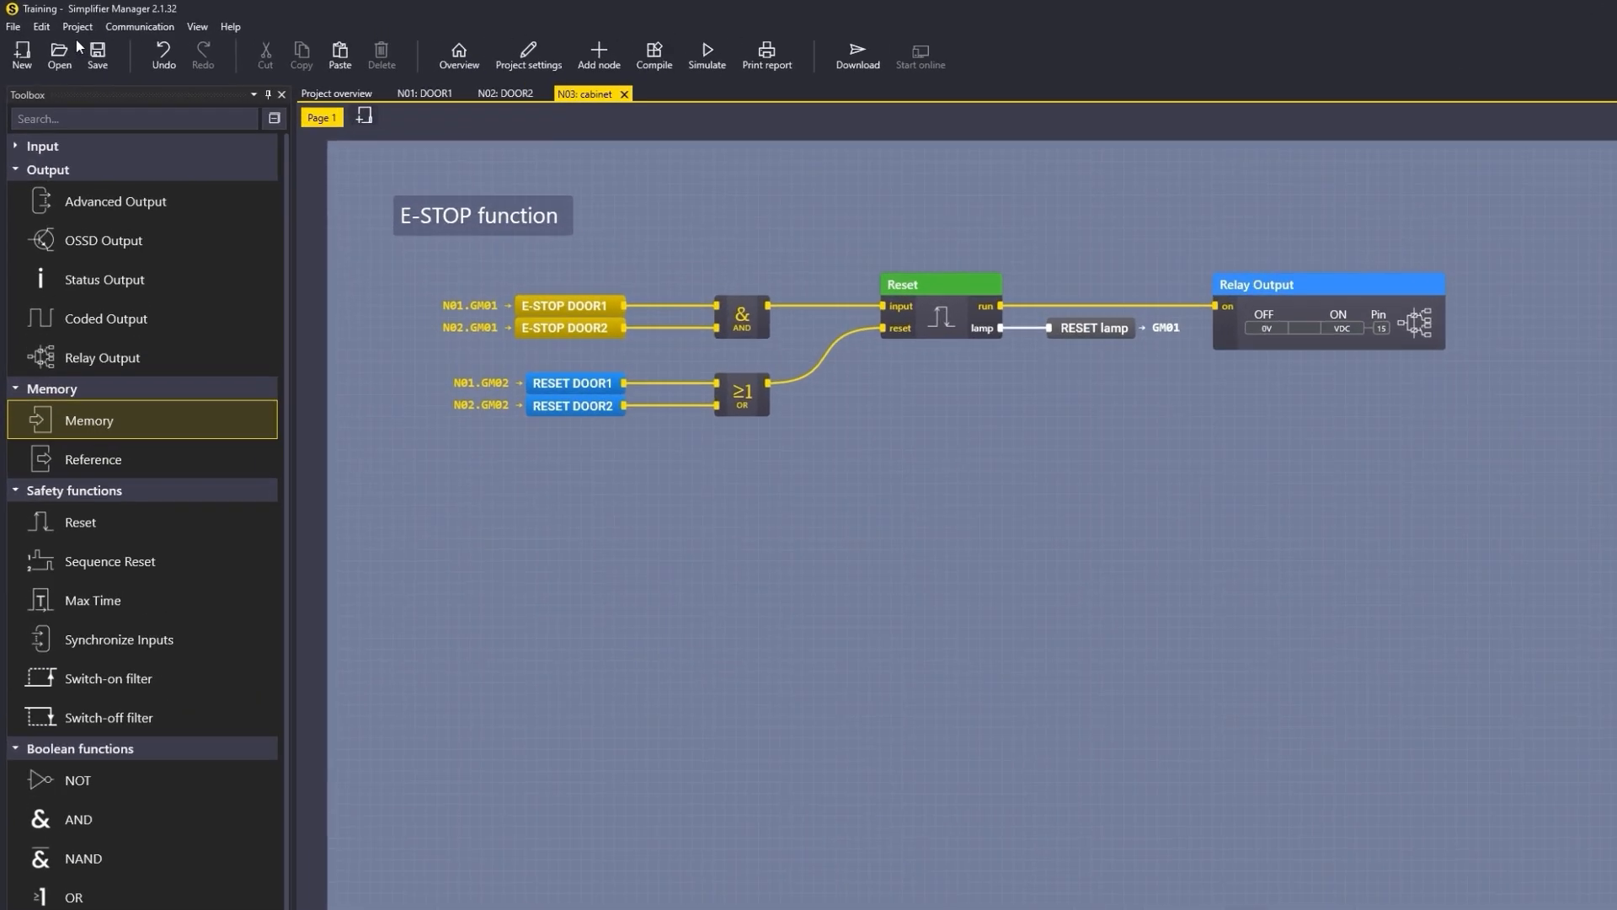
click(60, 20)
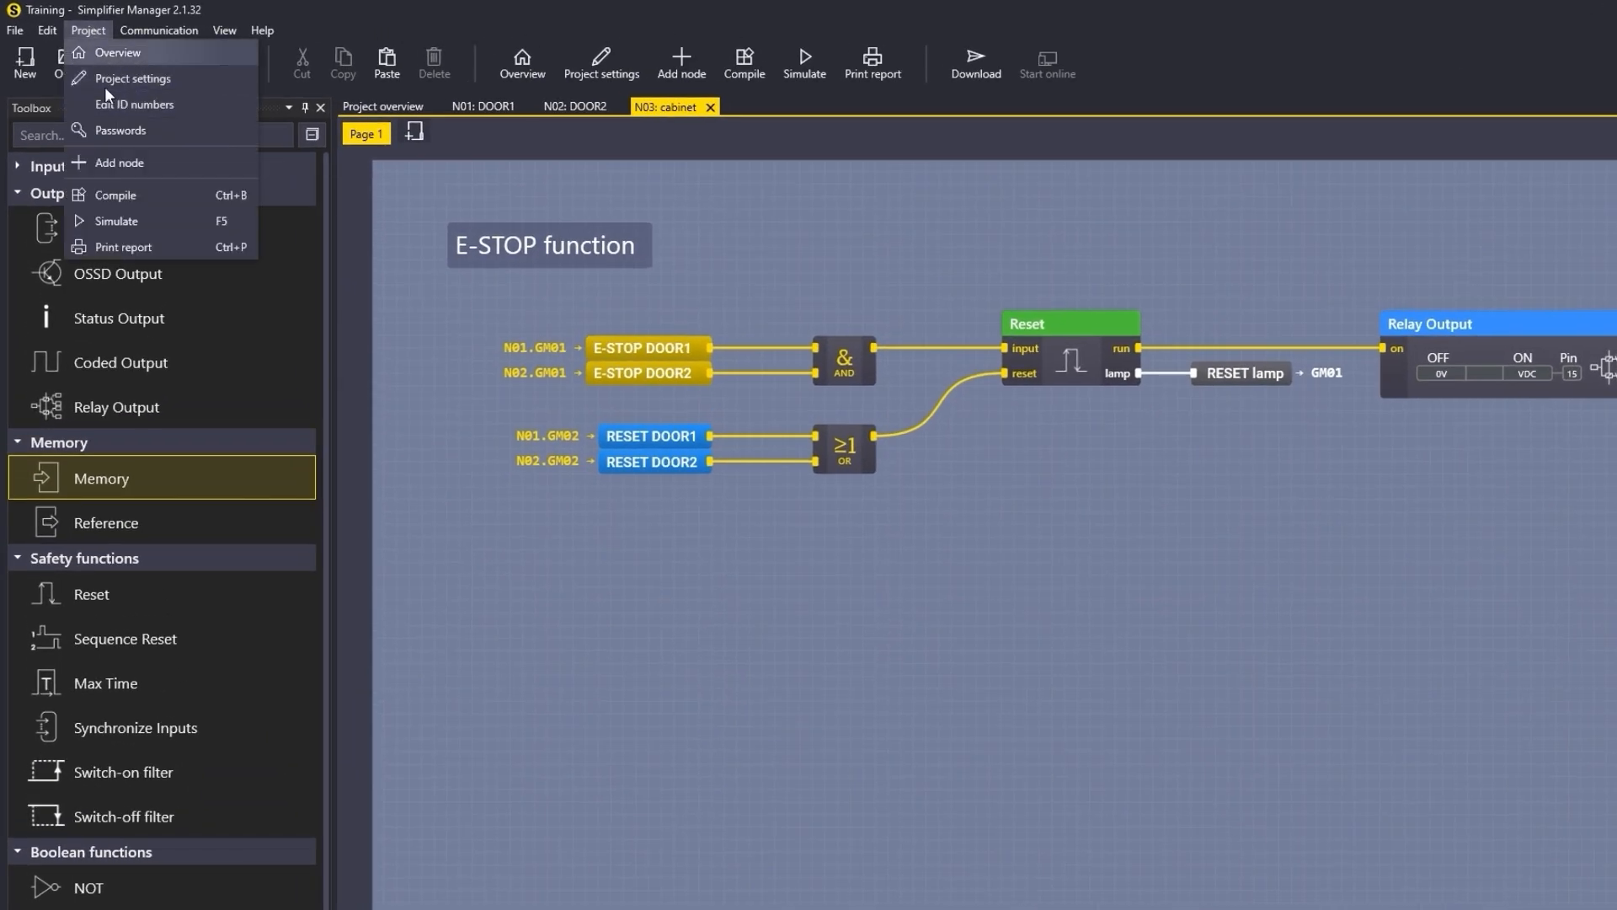
click(131, 104)
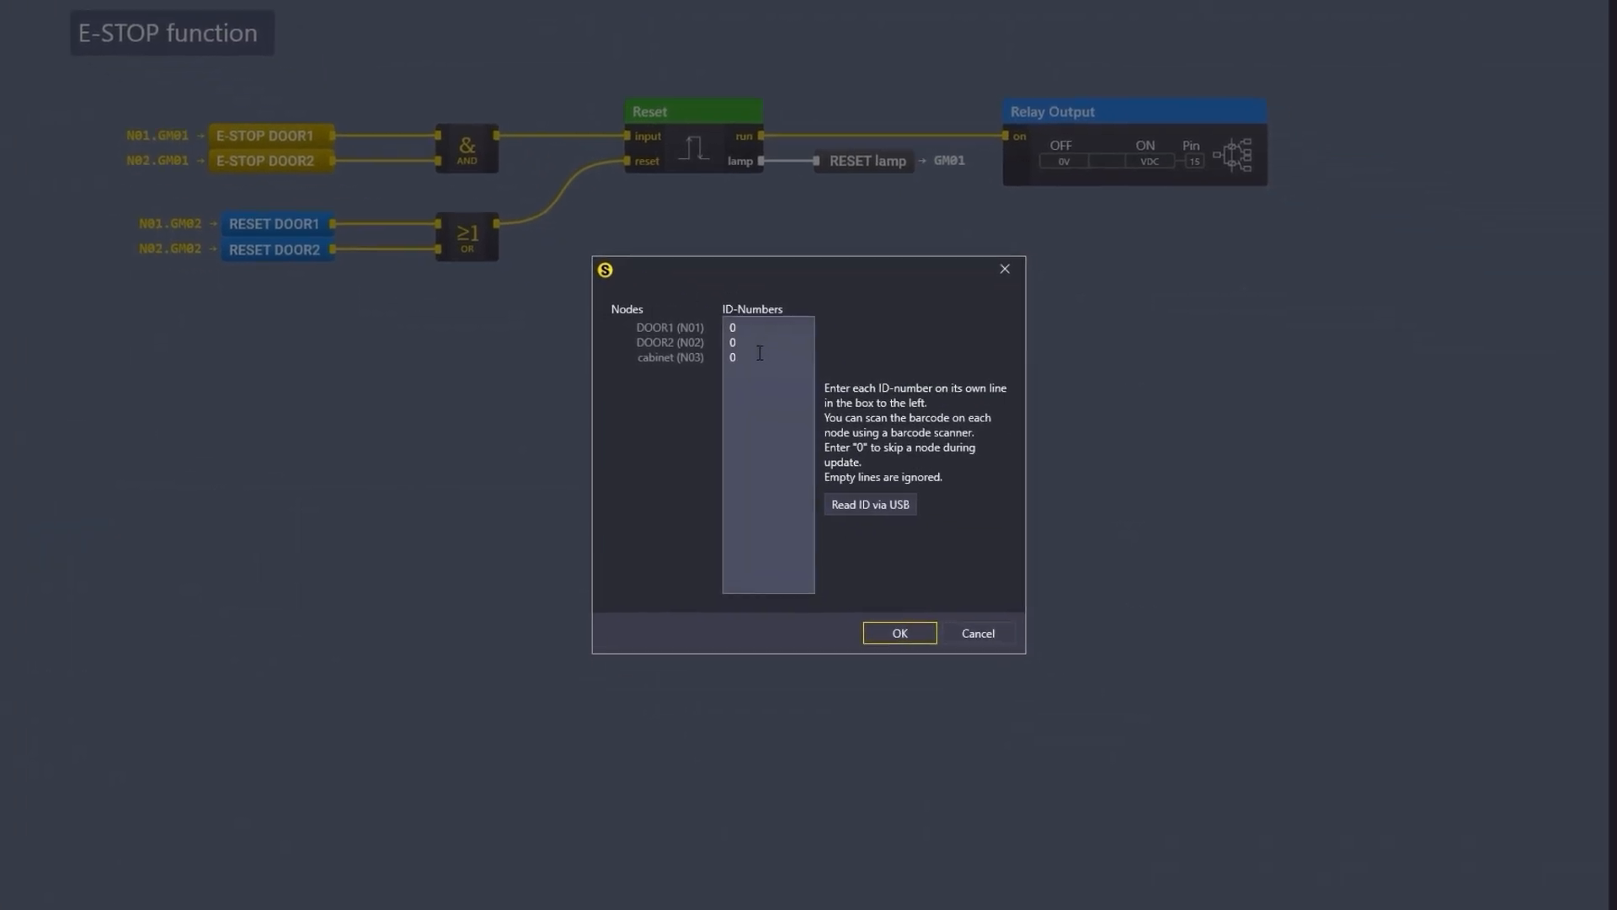
click(994, 486)
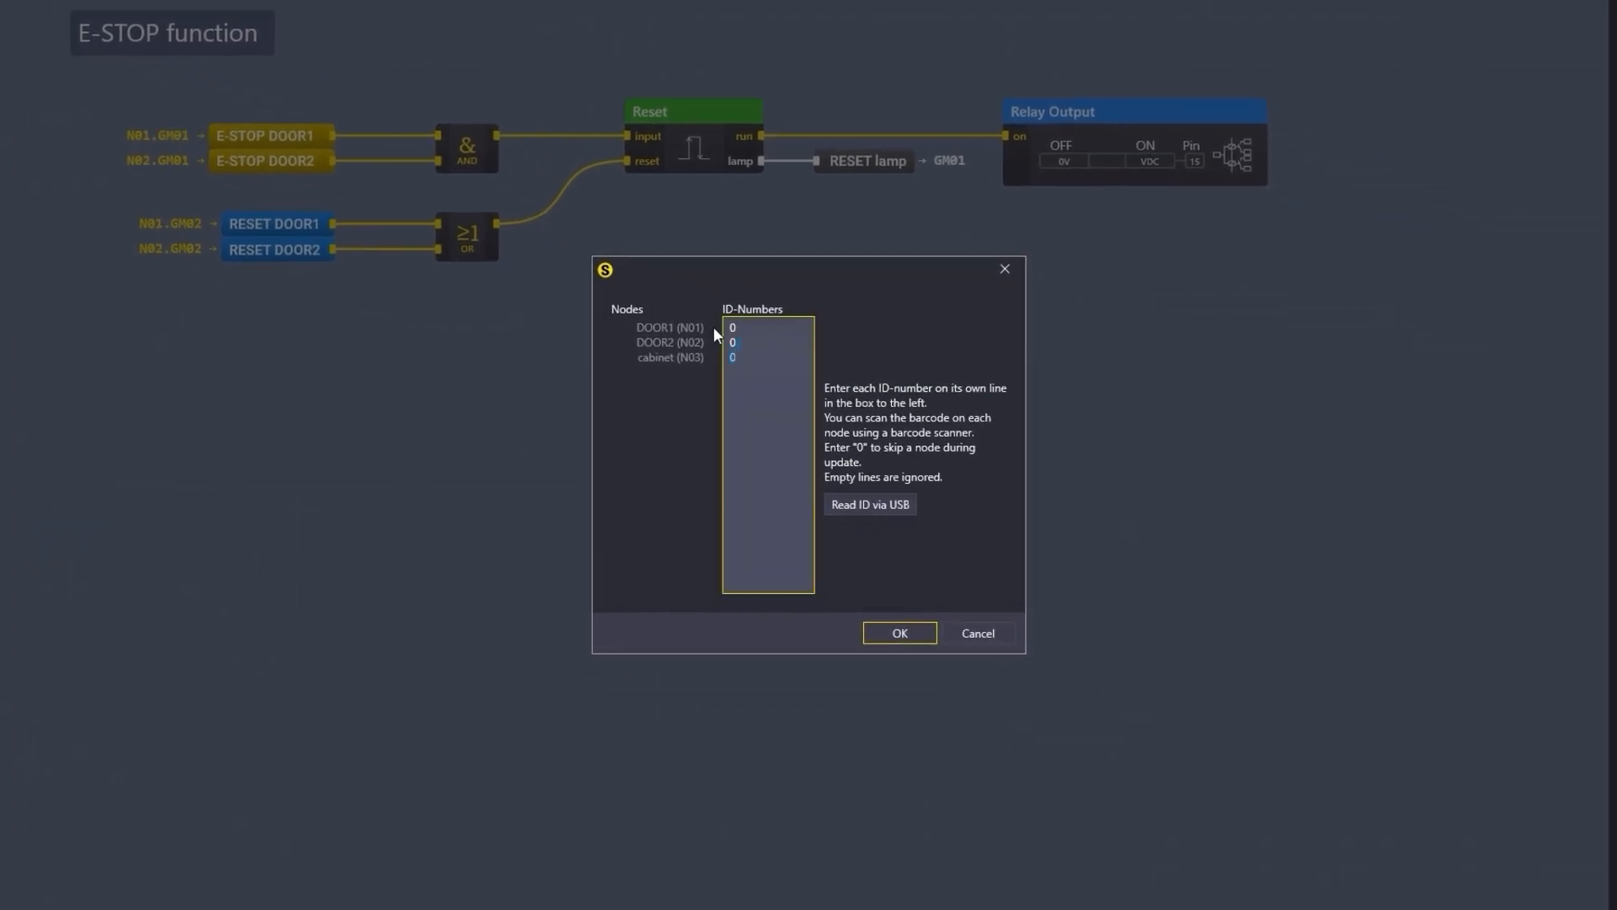
click(762, 327)
key(BackSpace)
text(69121)
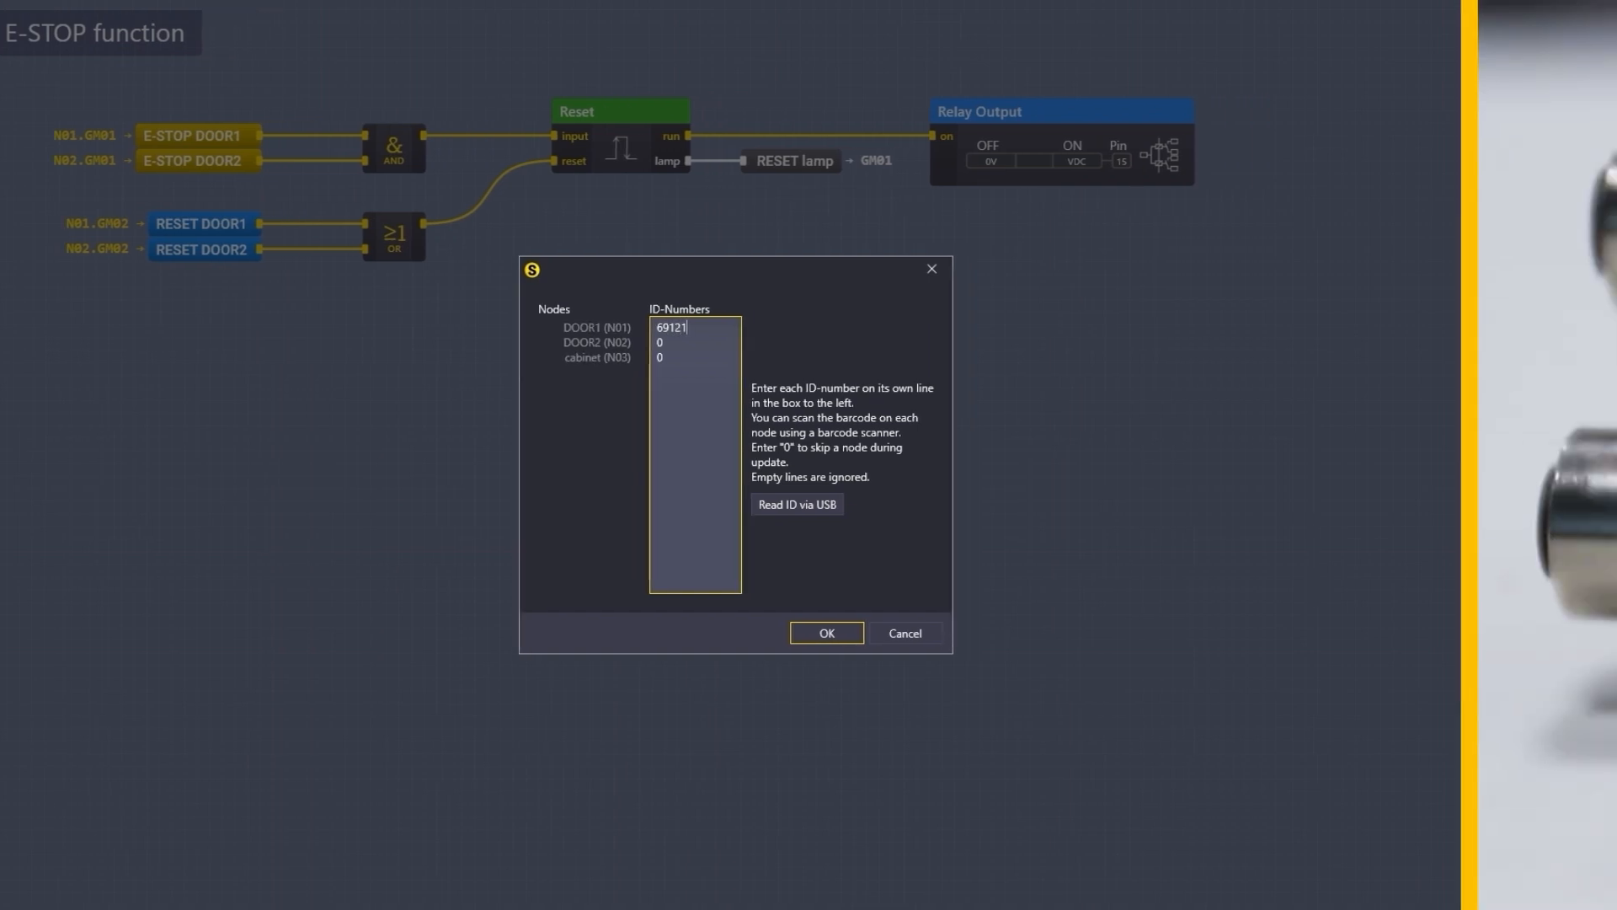
key(BackSpace)
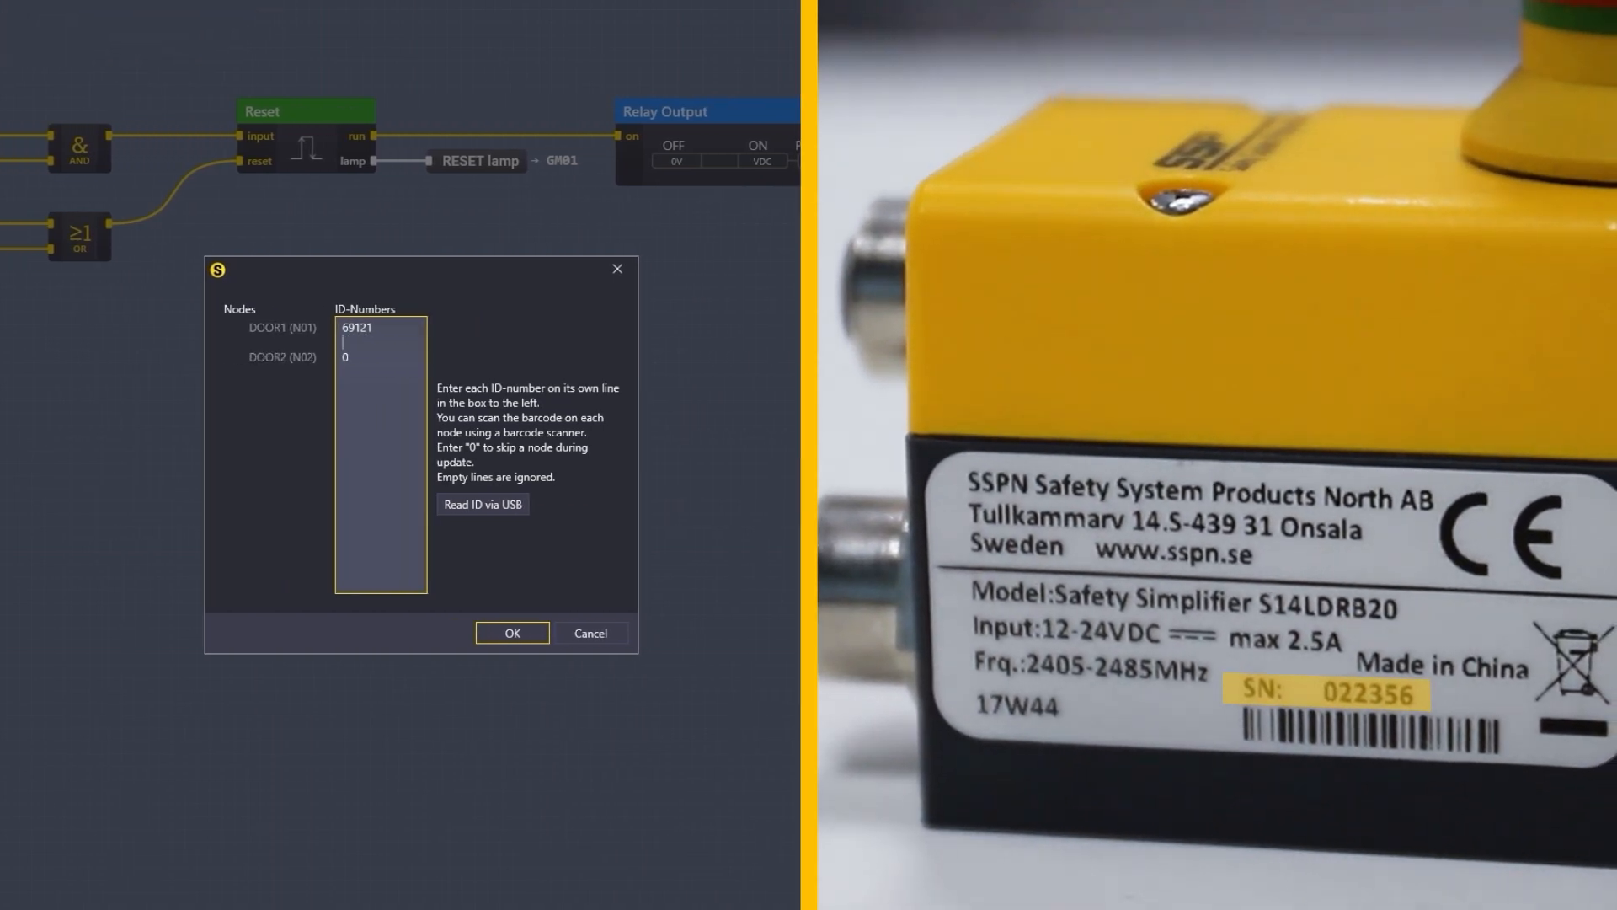
text(39065)
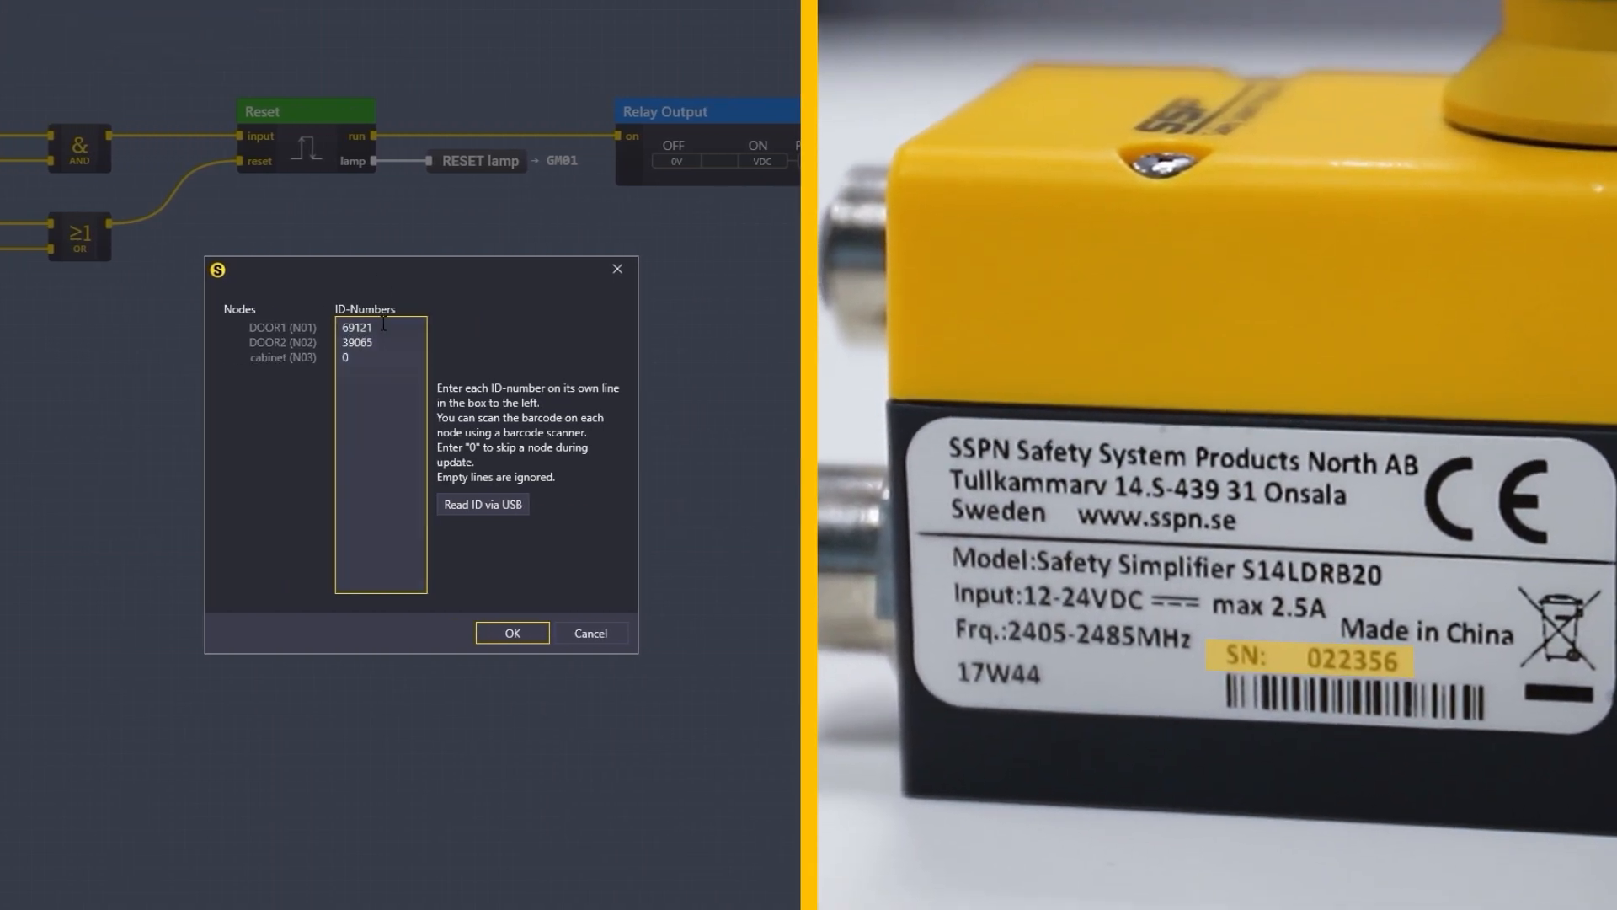
key(BackSpace)
text(23236)
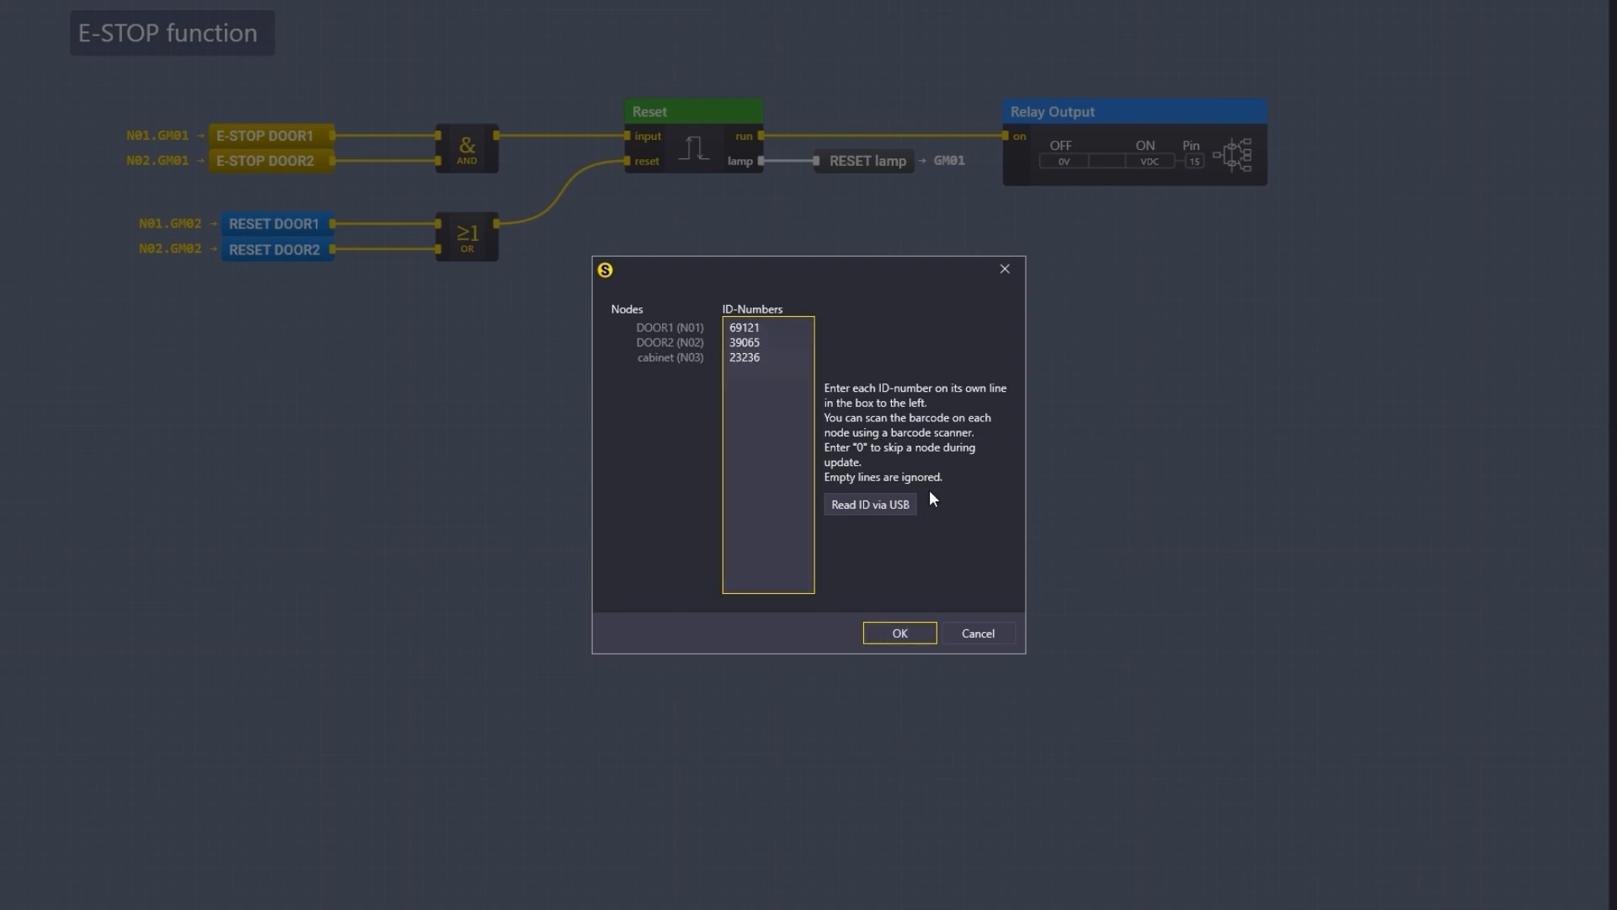
click(922, 635)
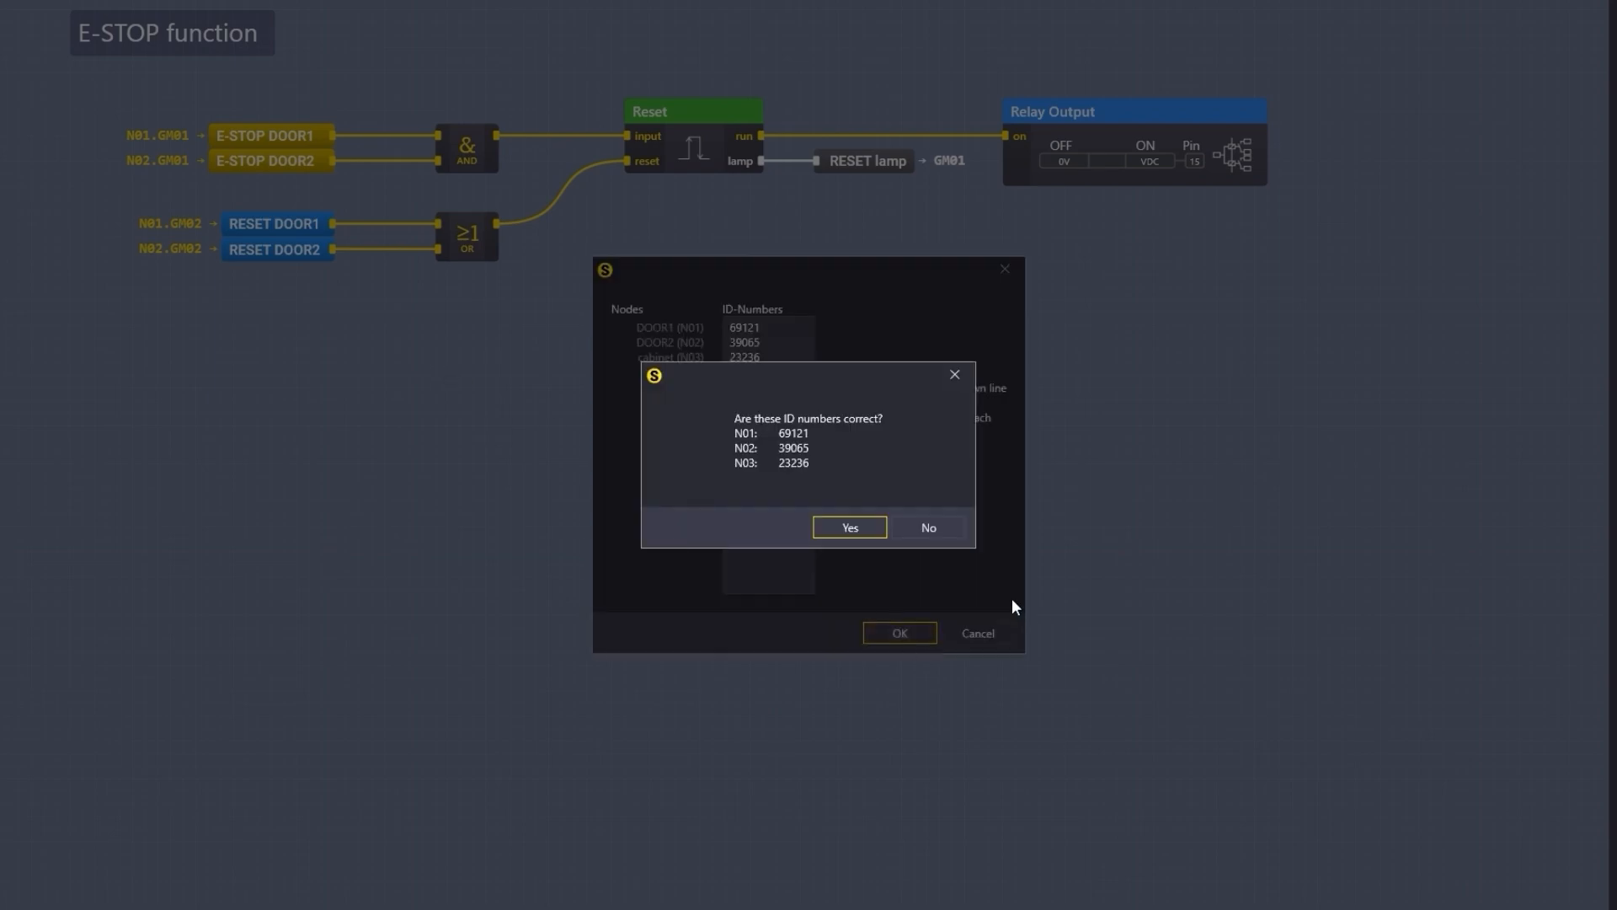
click(826, 536)
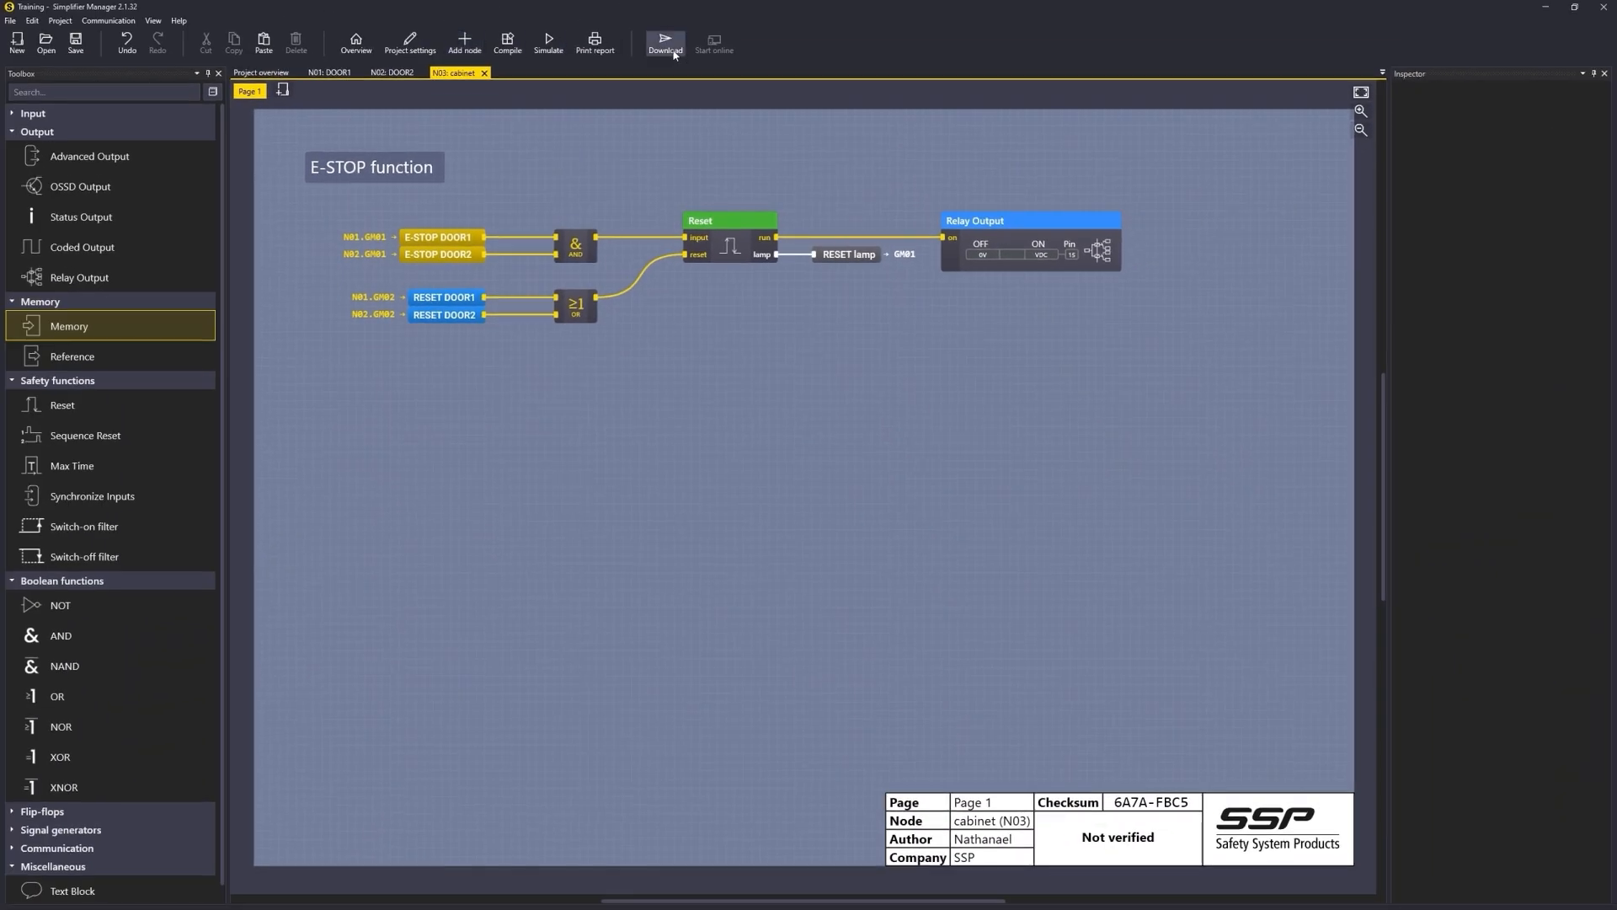
Step: Download the compiled program to all nodes by radio on channel 5 (2425 MHz) with network verification
click(668, 44)
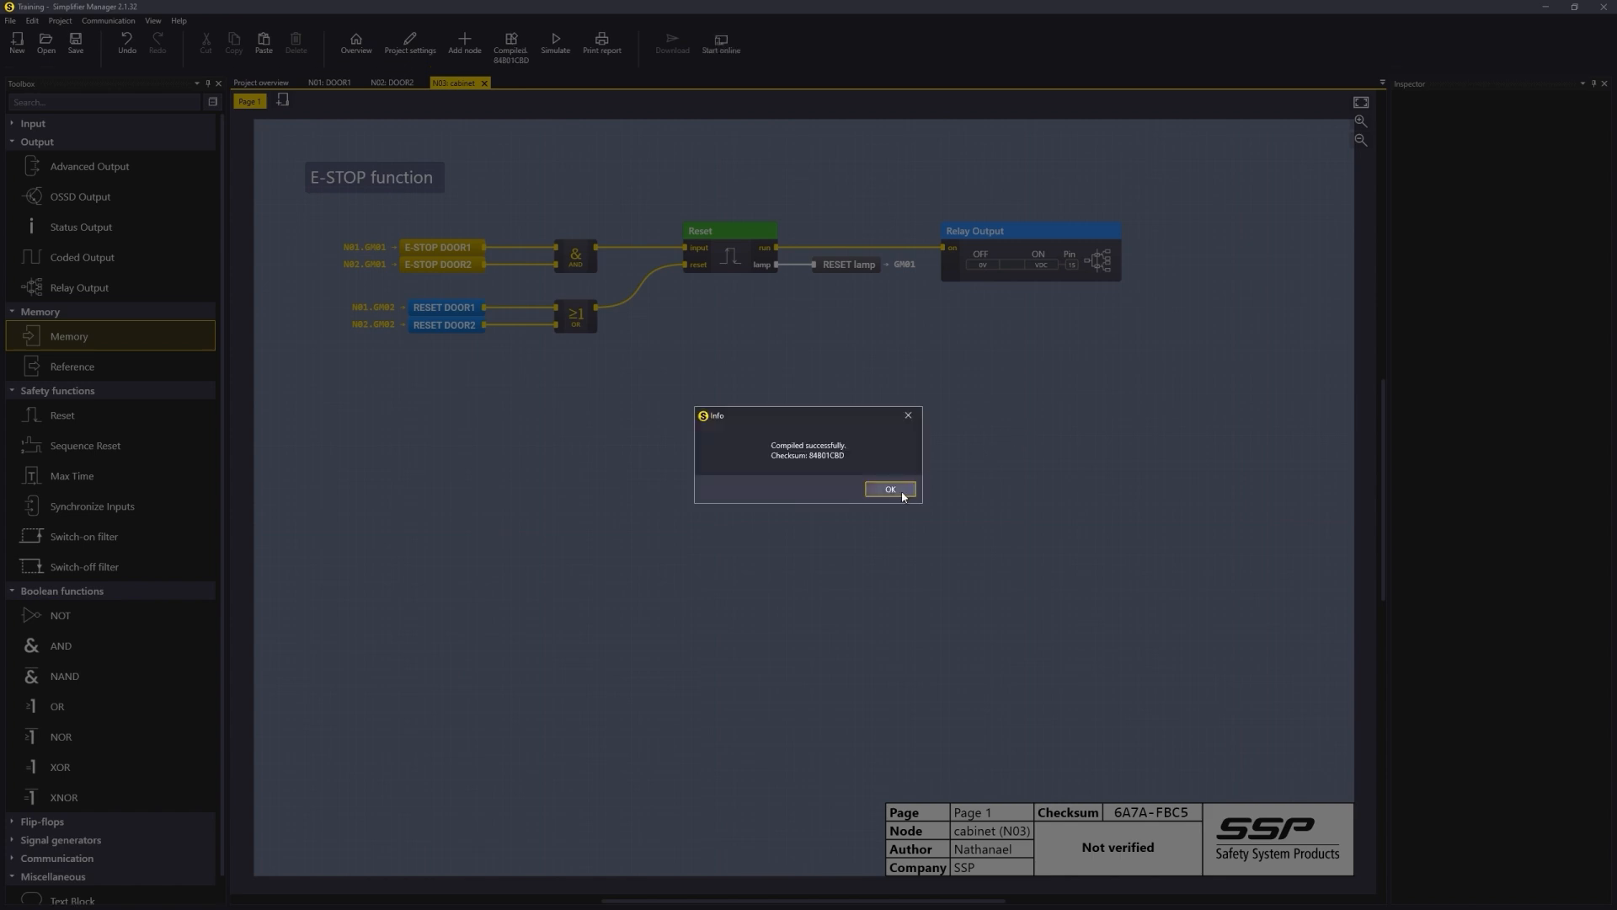
click(901, 492)
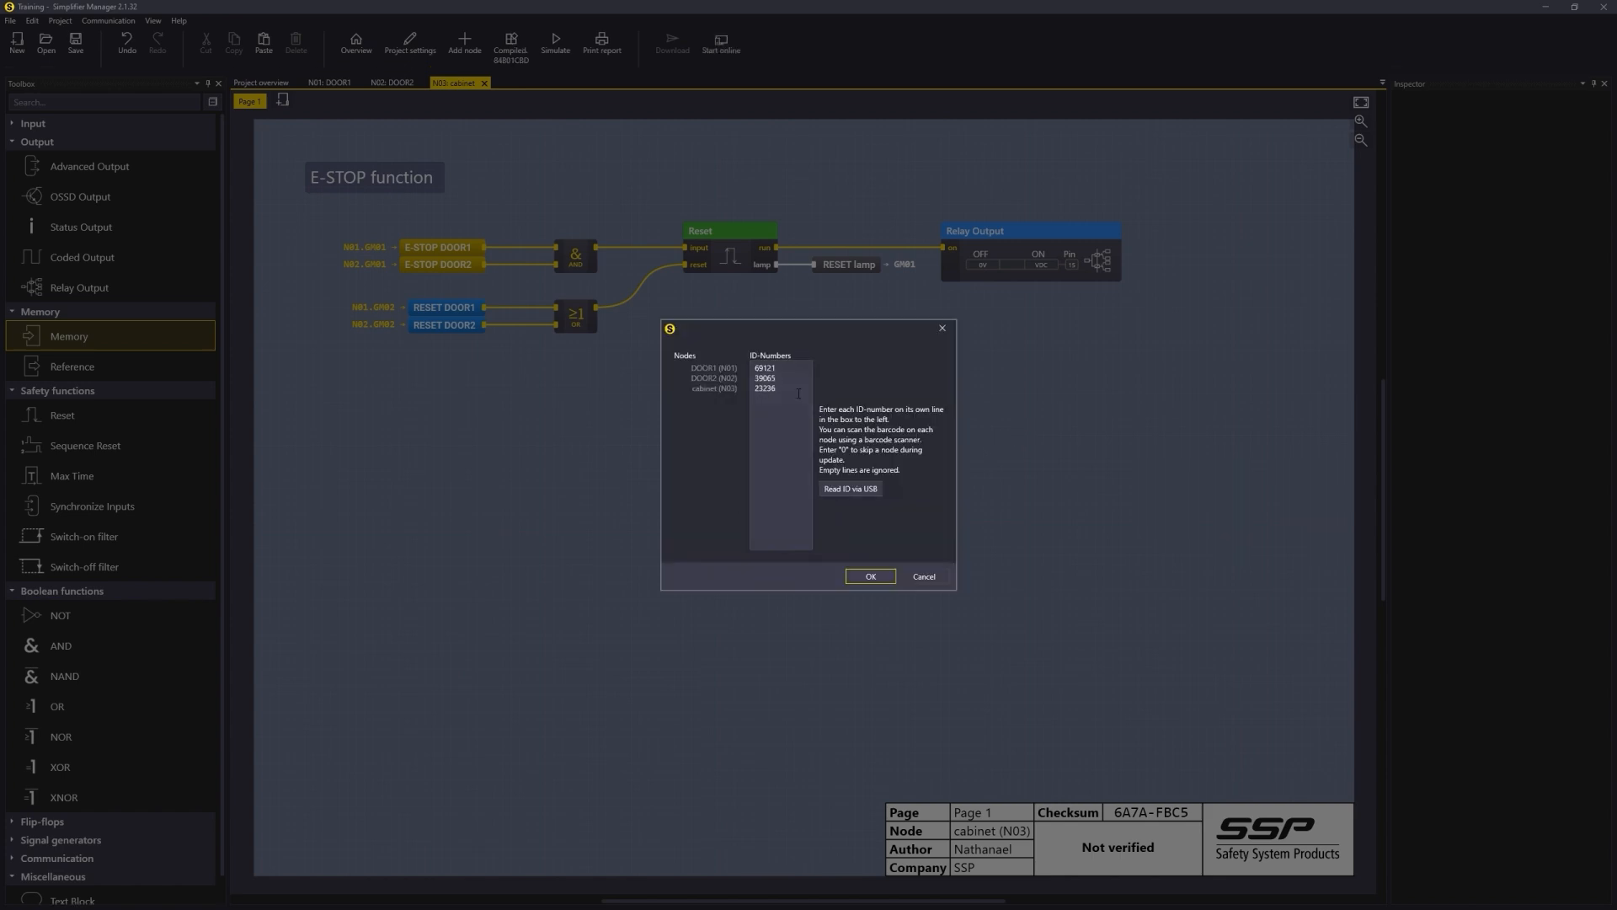
click(880, 578)
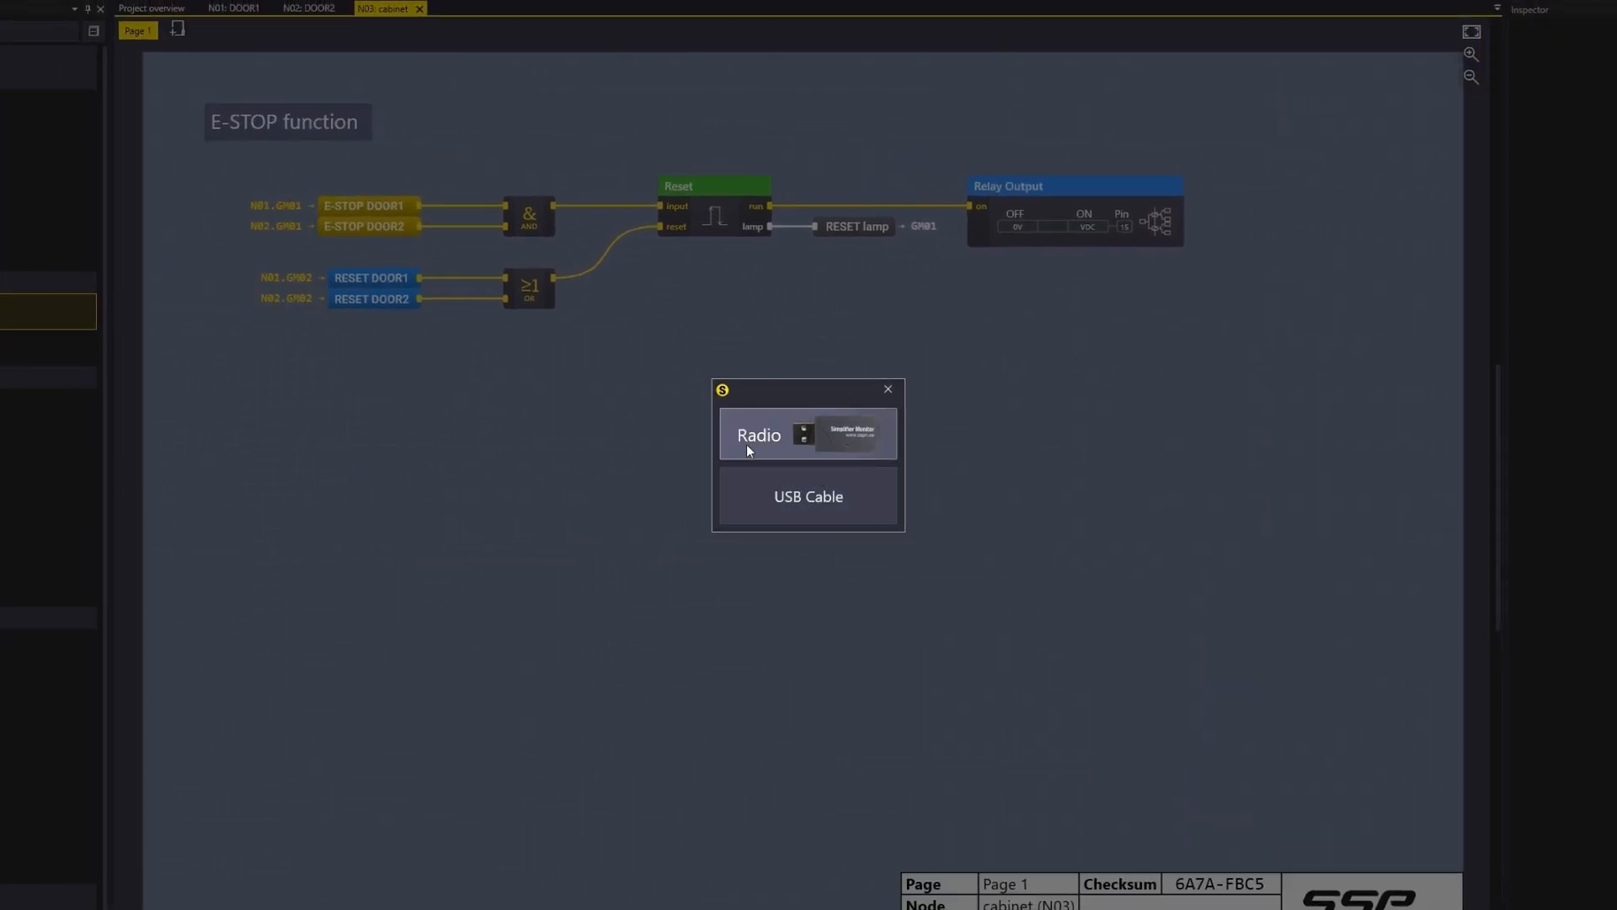
click(839, 441)
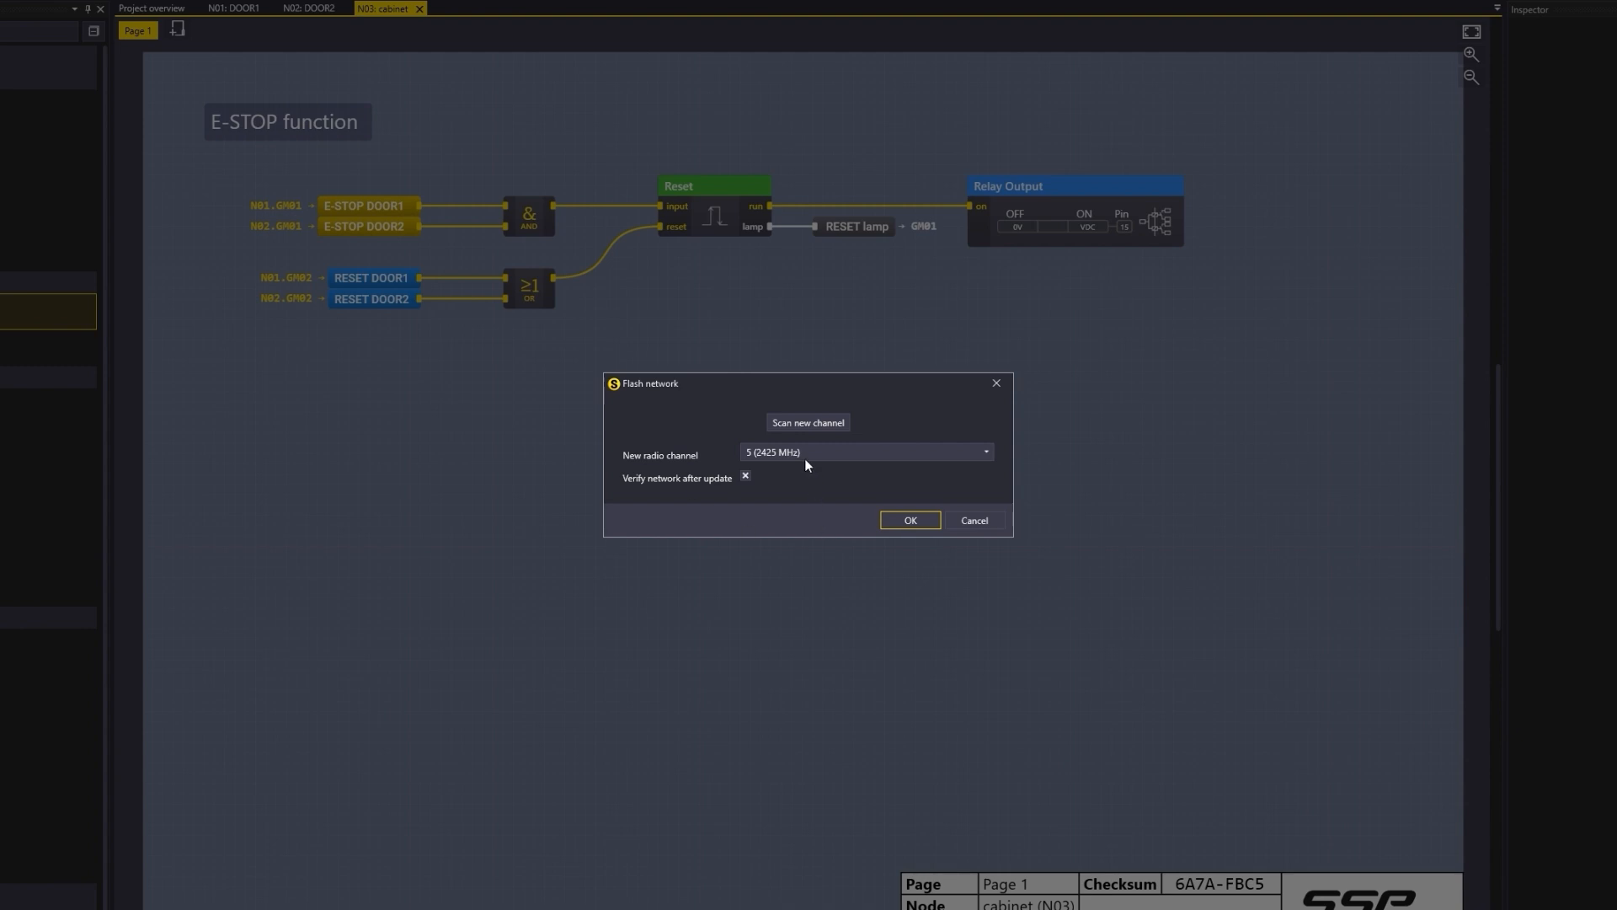
click(805, 428)
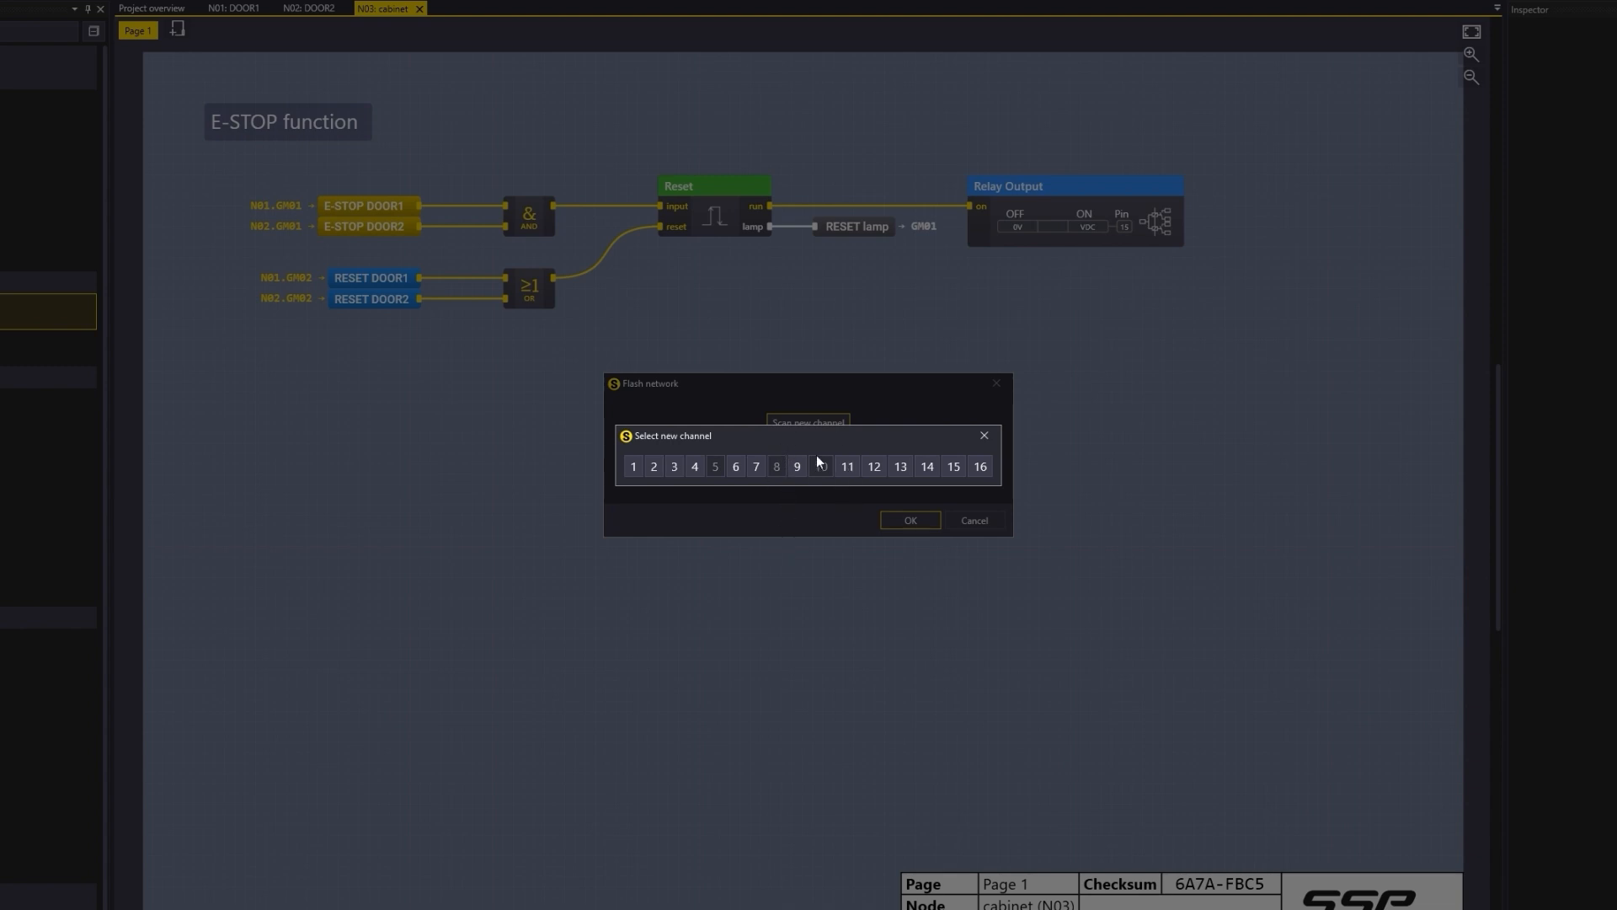
click(982, 435)
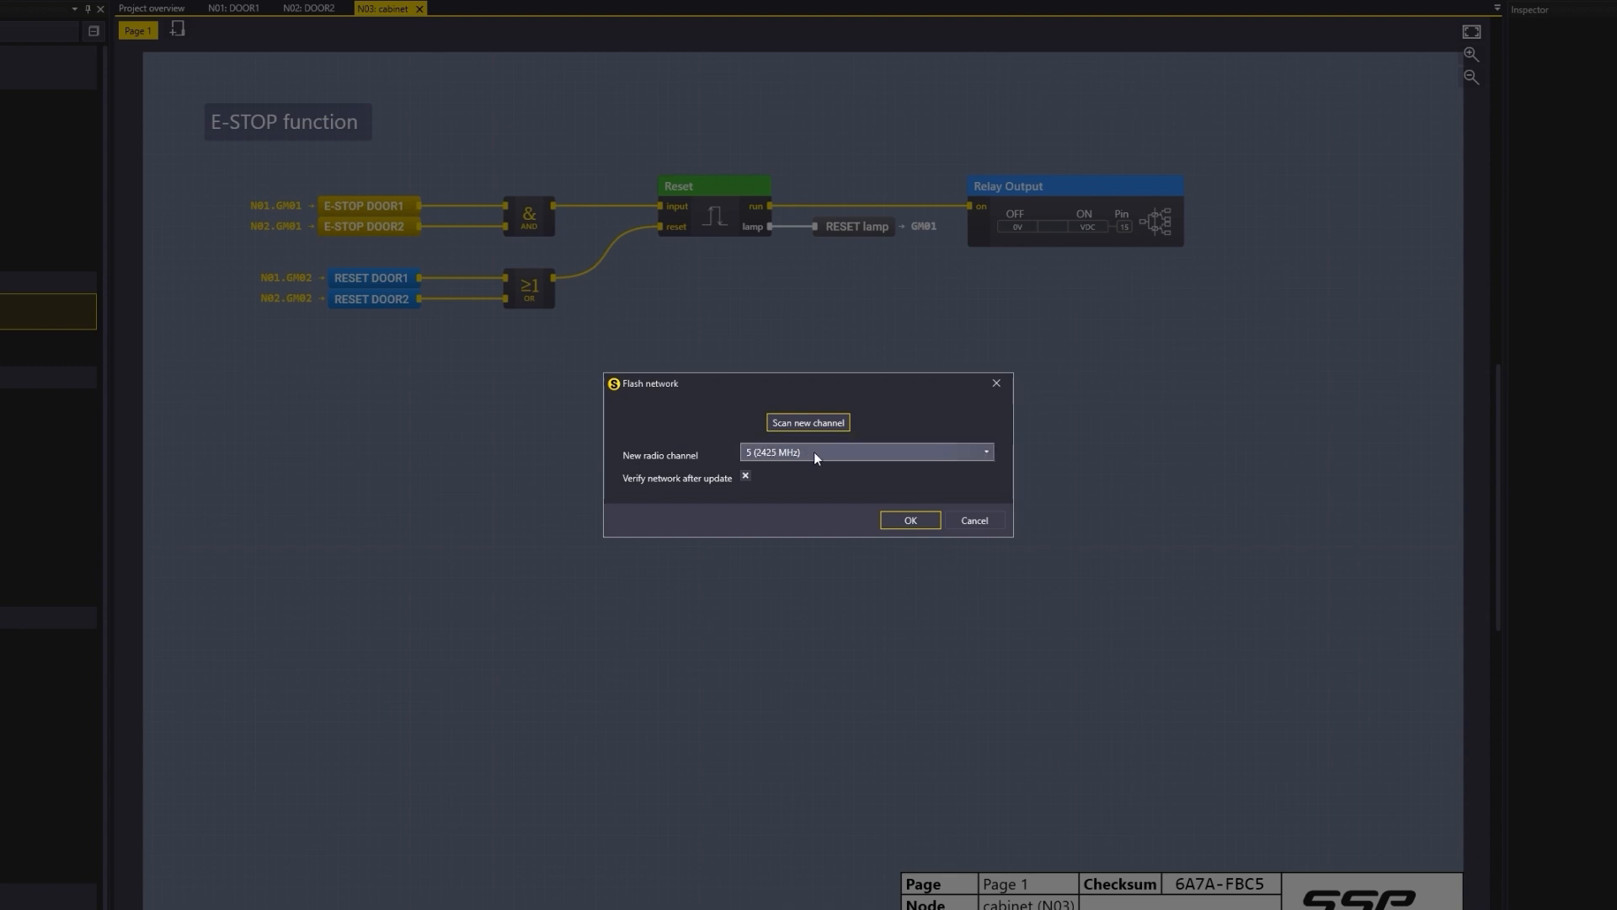
click(911, 519)
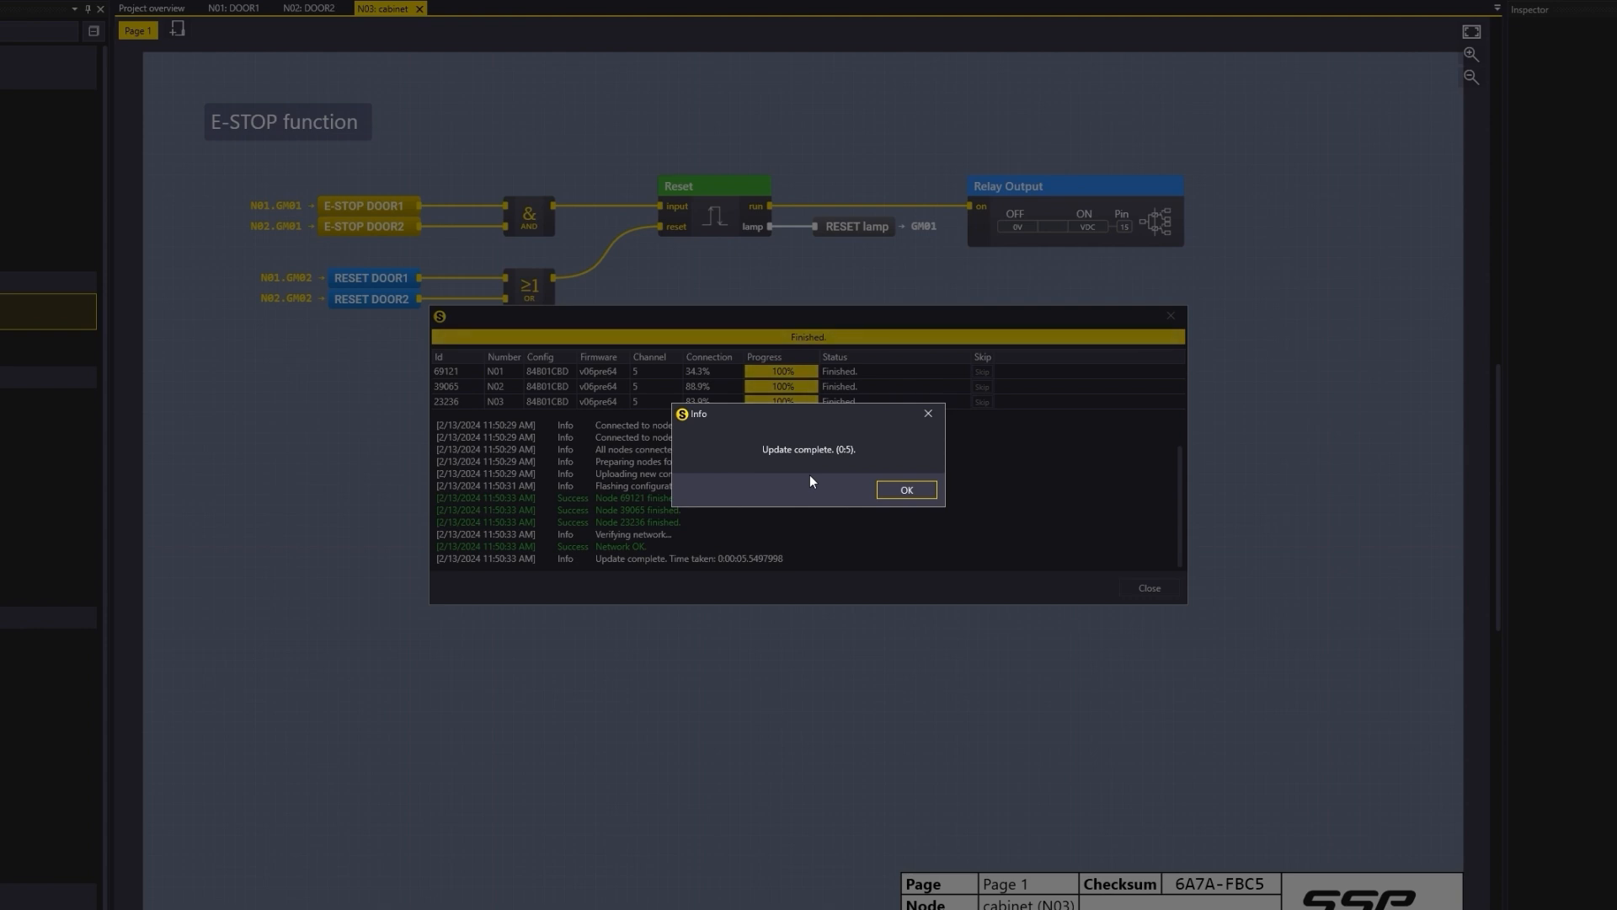
Step: Close the download dialogs, then go online to monitor the cabinet logic live and go offline again
click(897, 494)
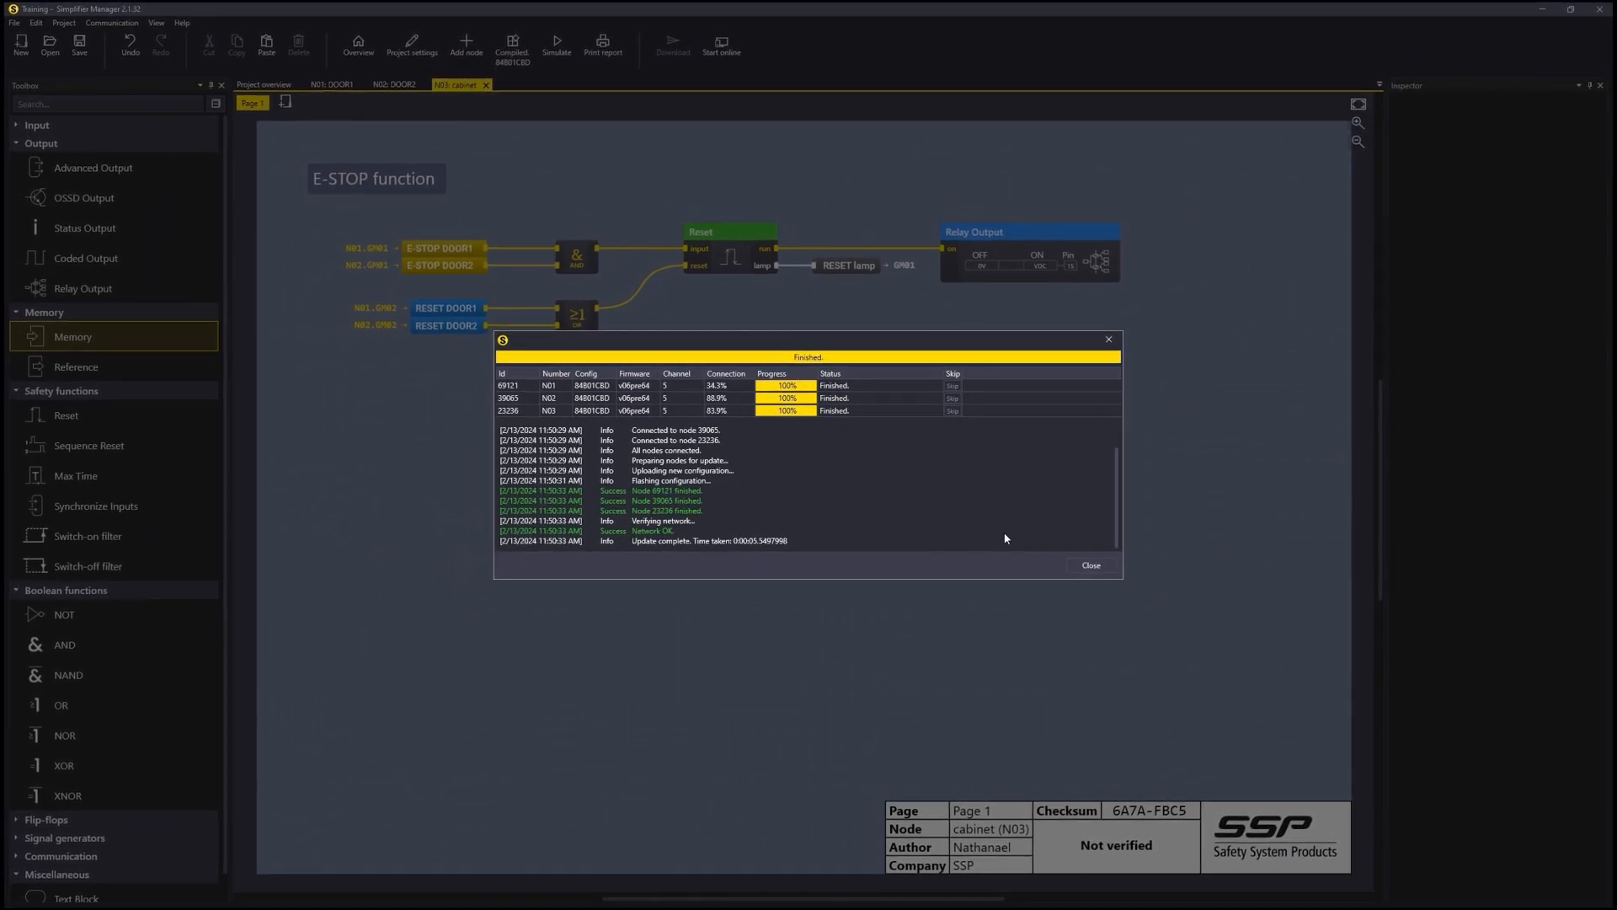
click(1086, 571)
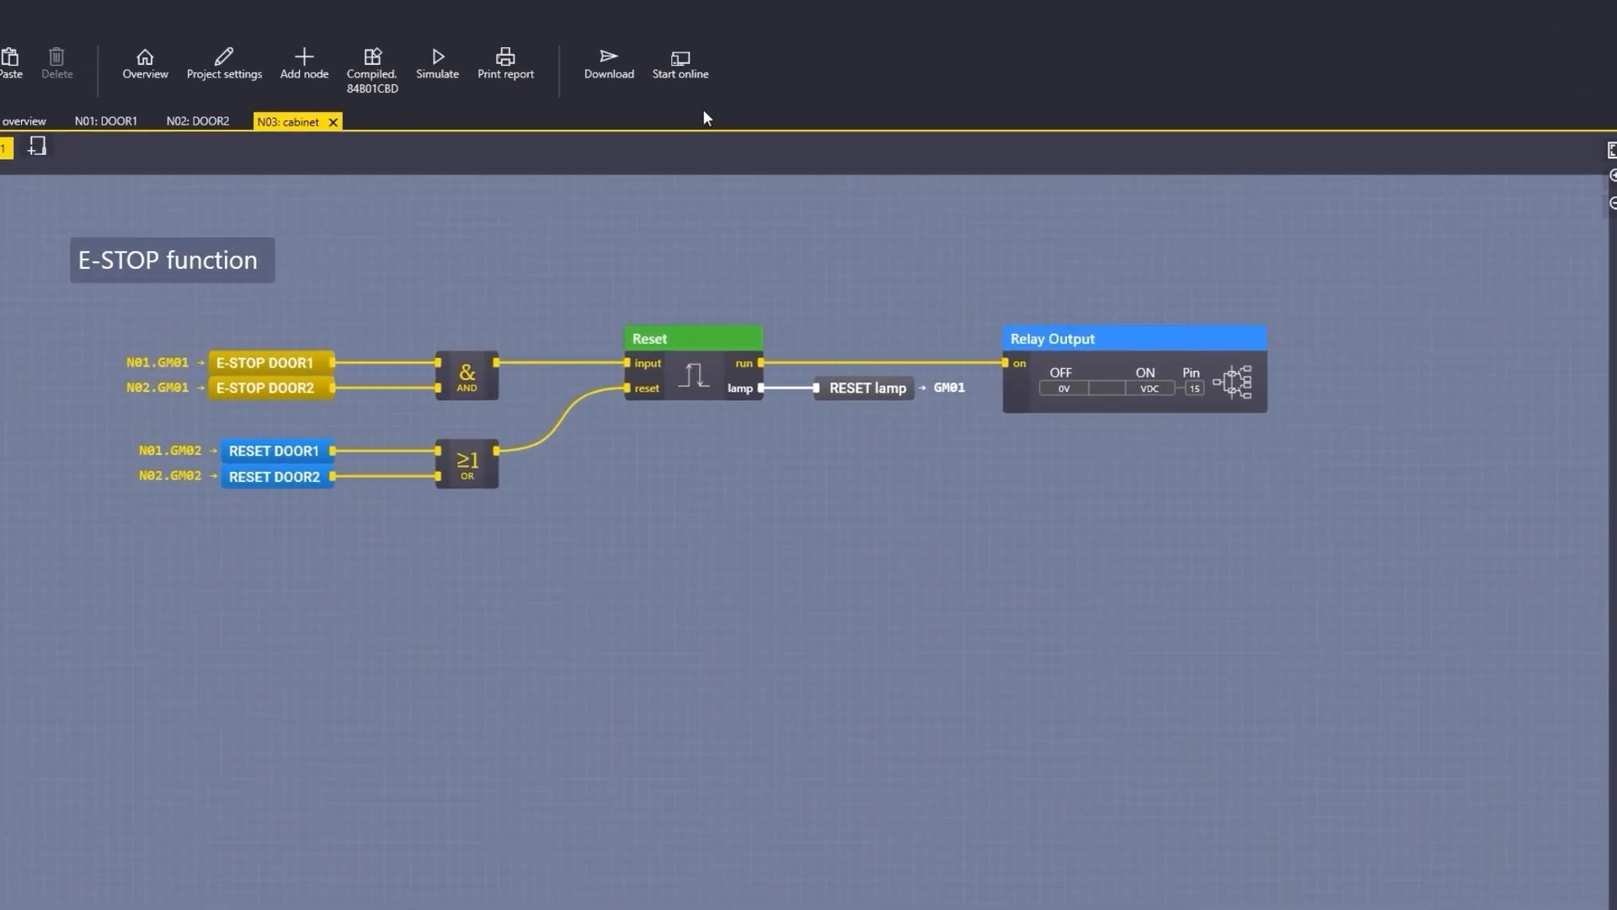
click(729, 46)
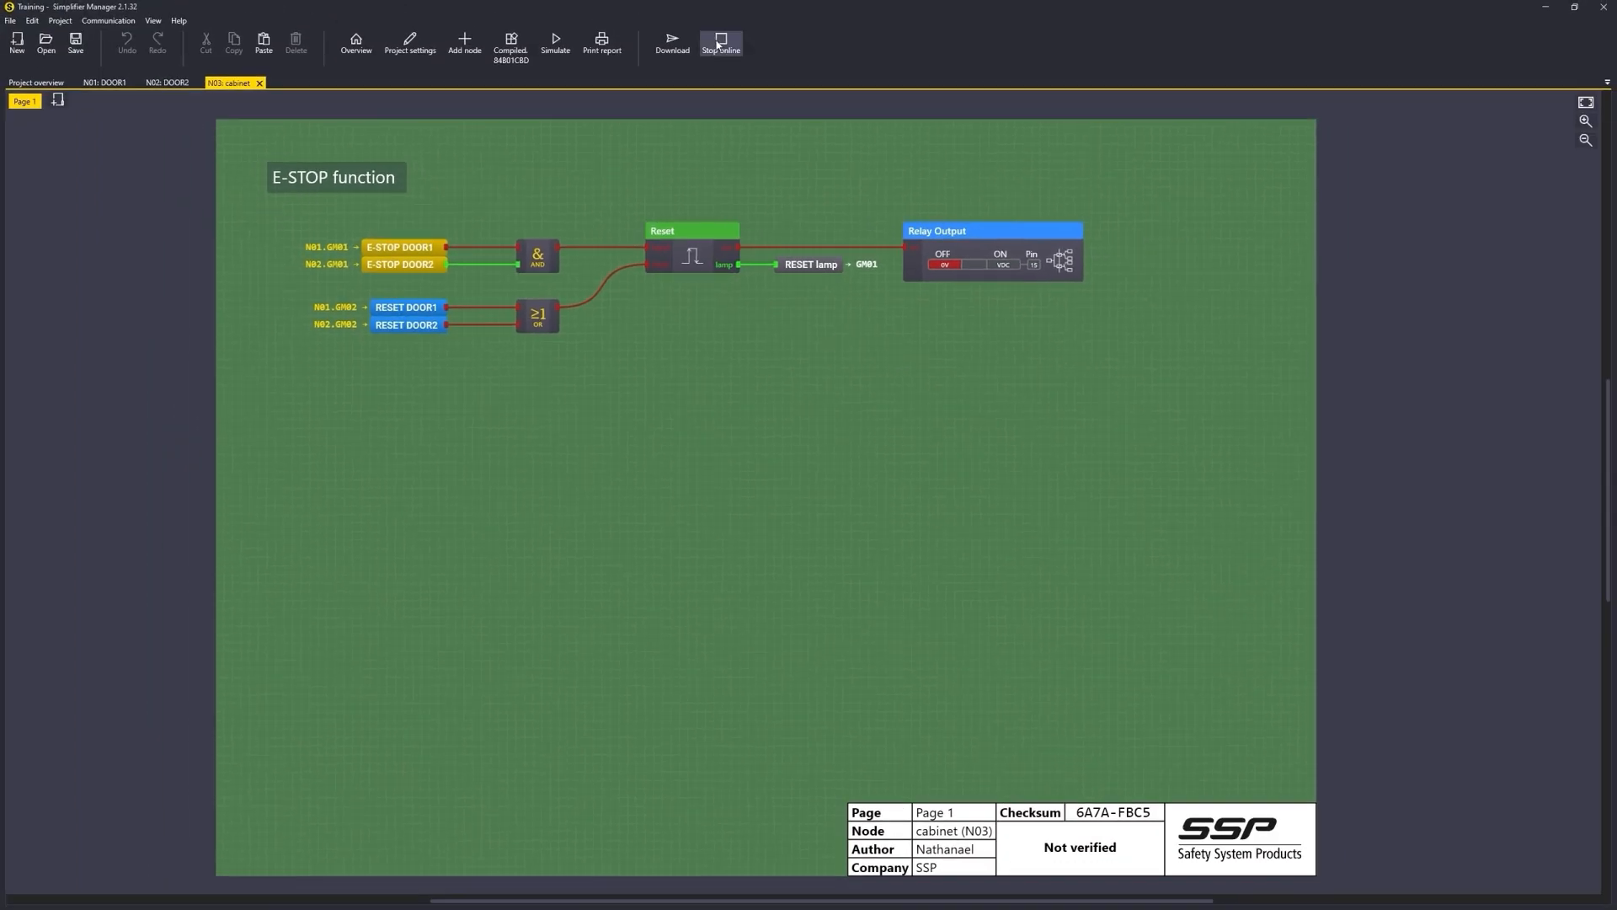
click(722, 45)
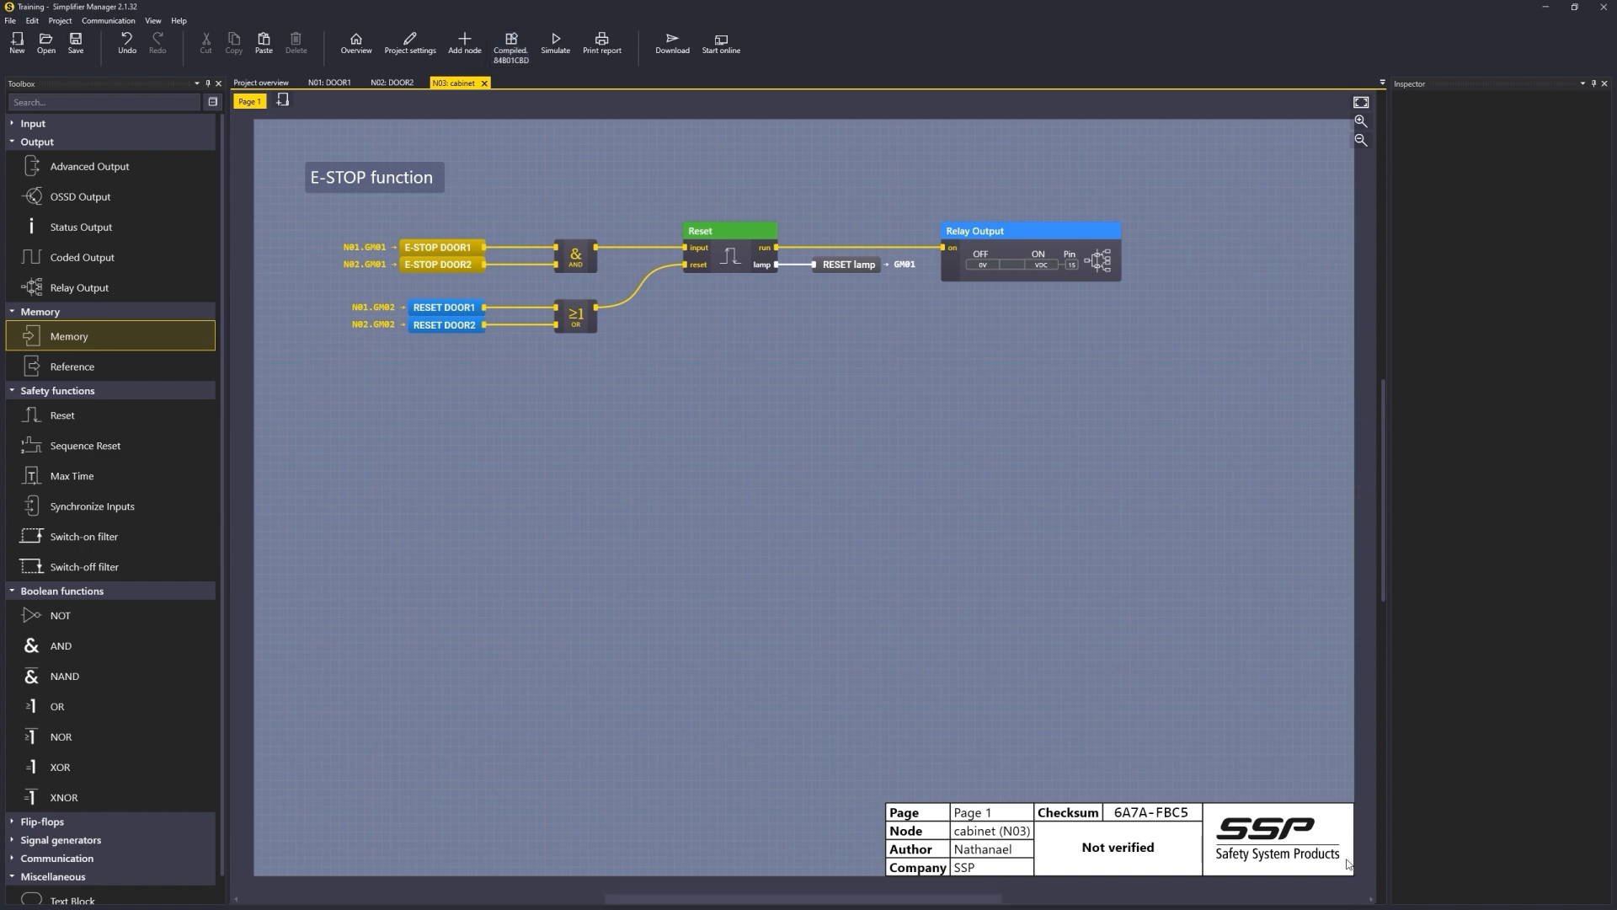
Step: Mark the cabinet's Page 1 as verified
scroll(1230, 826, up, 4)
drag(1135, 719, 1001, 573)
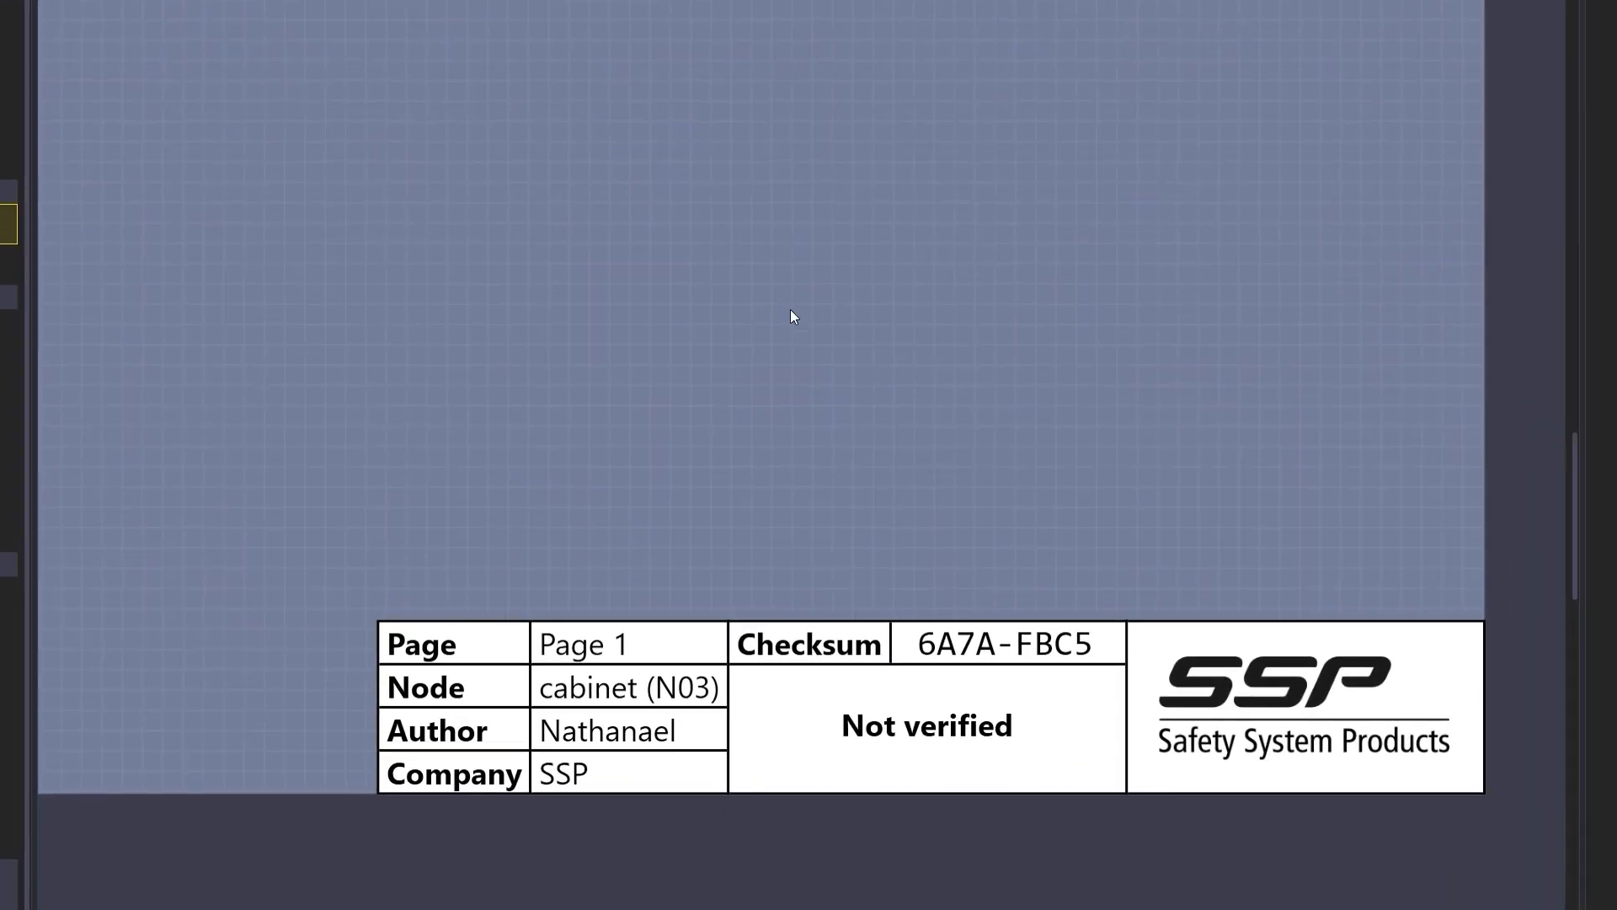
right_click(810, 326)
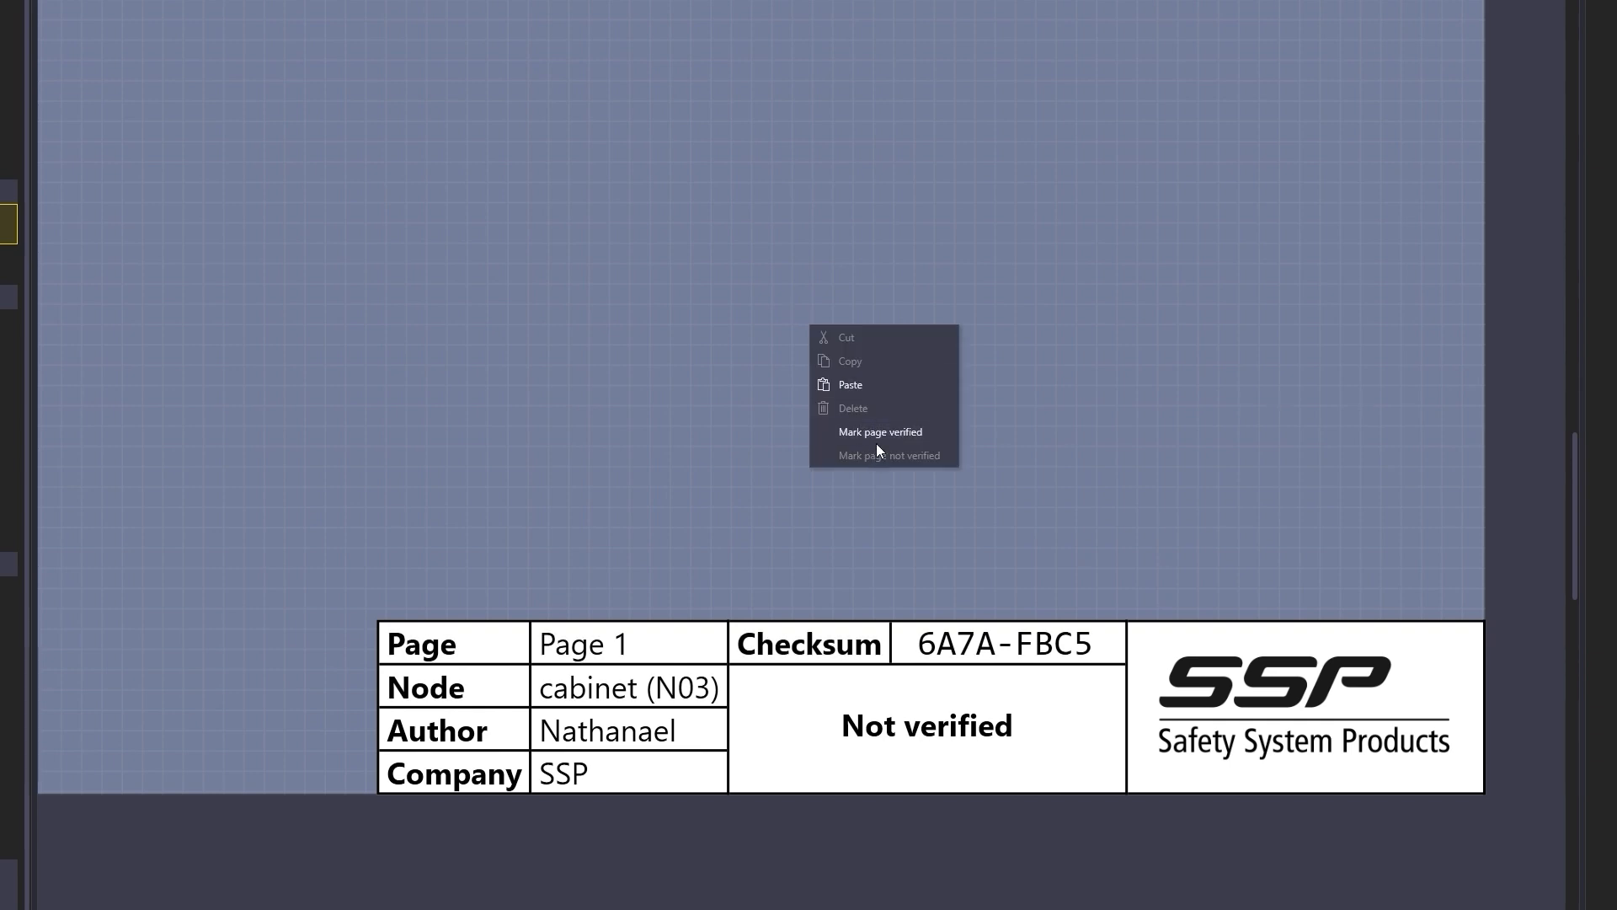
click(874, 438)
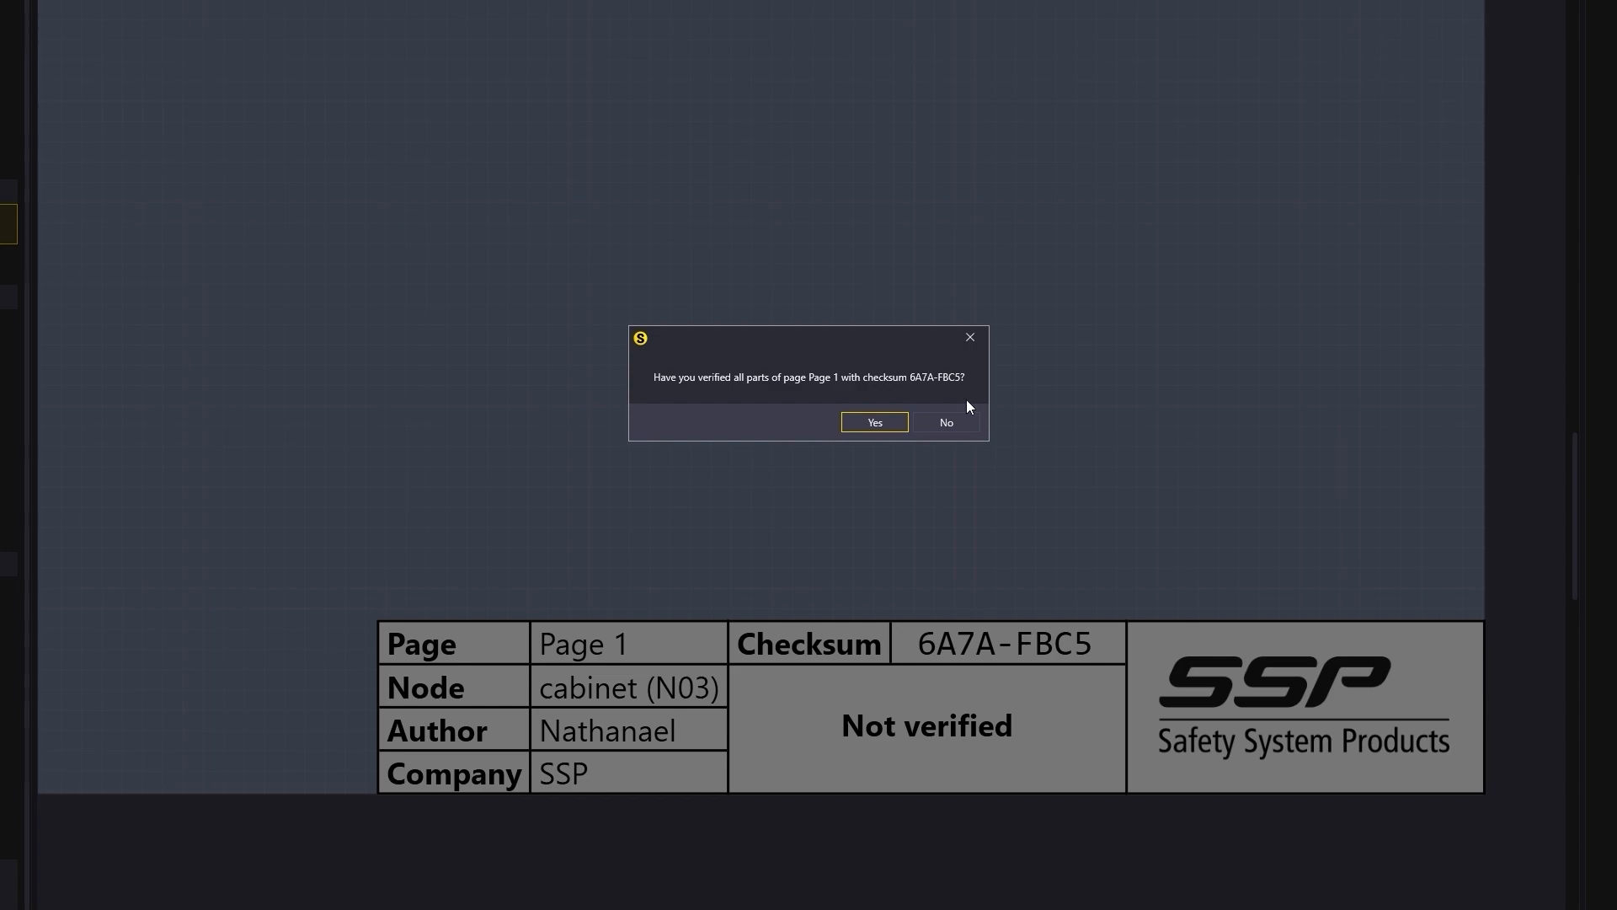
key(Return)
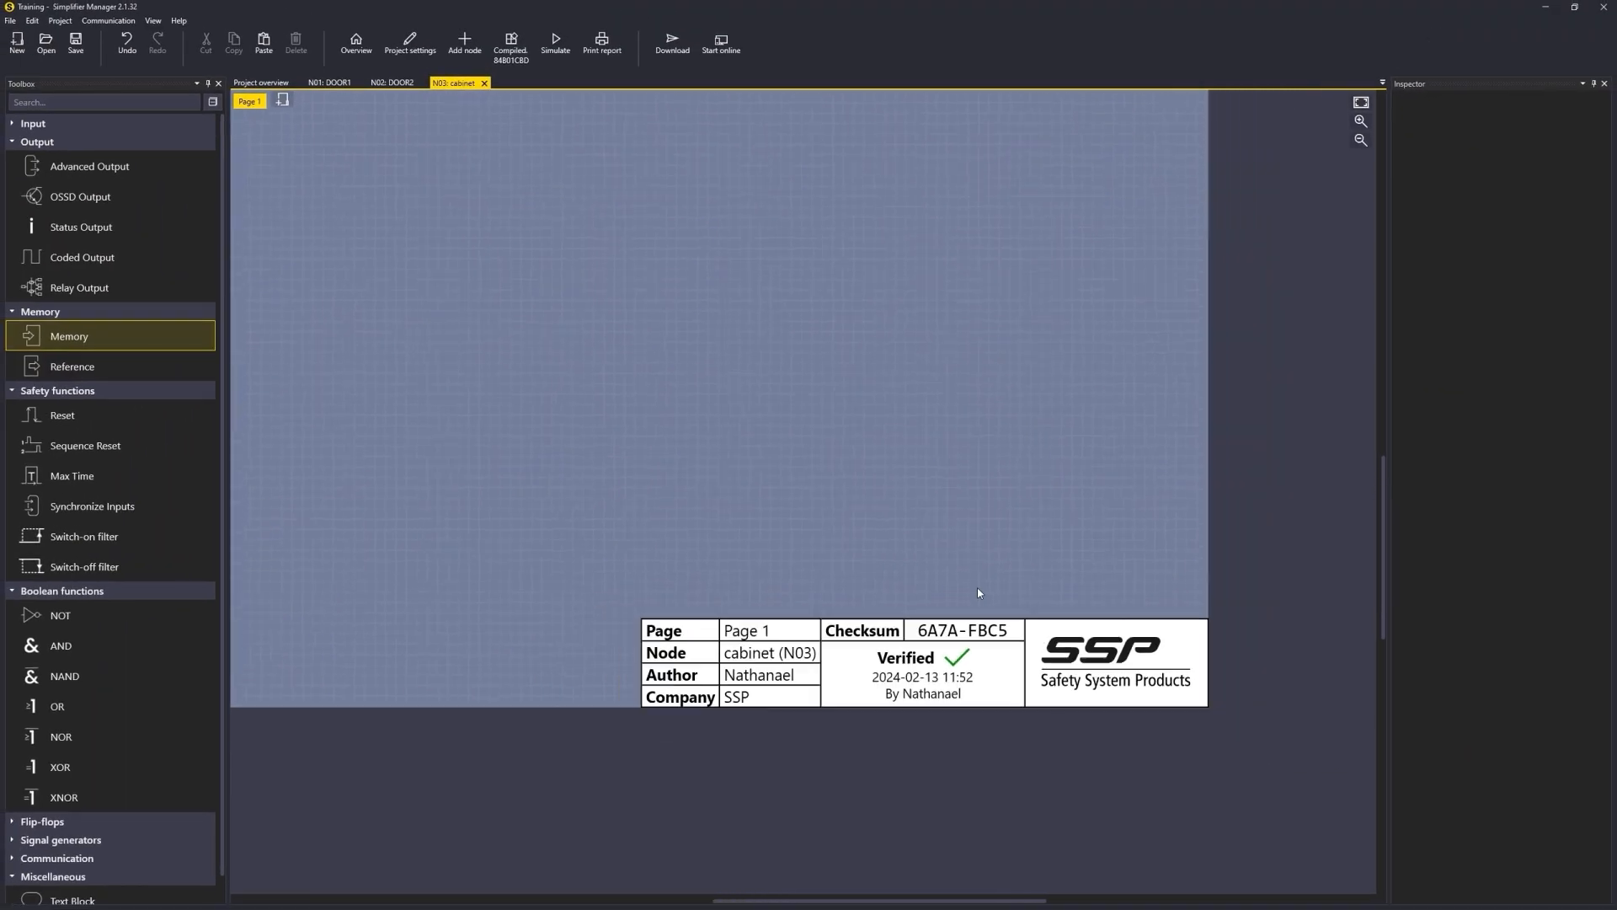
Step: Rename DOOR1's emergency stop input block to ES DOOR1
drag(739, 492, 868, 604)
scroll(870, 606, down, 2)
click(1361, 102)
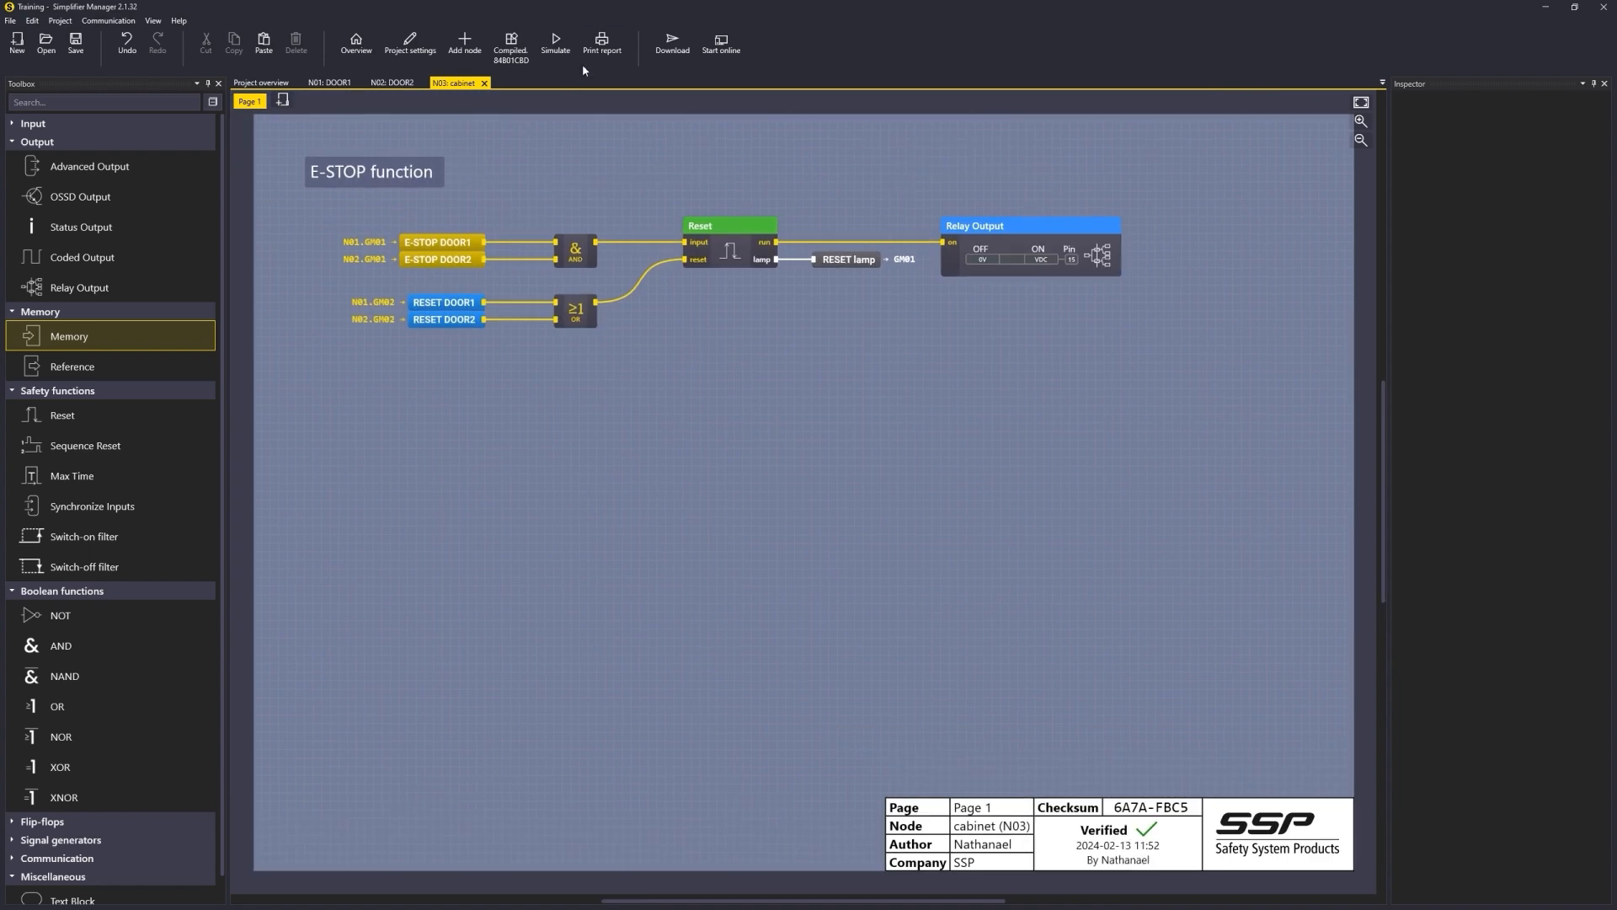
click(328, 83)
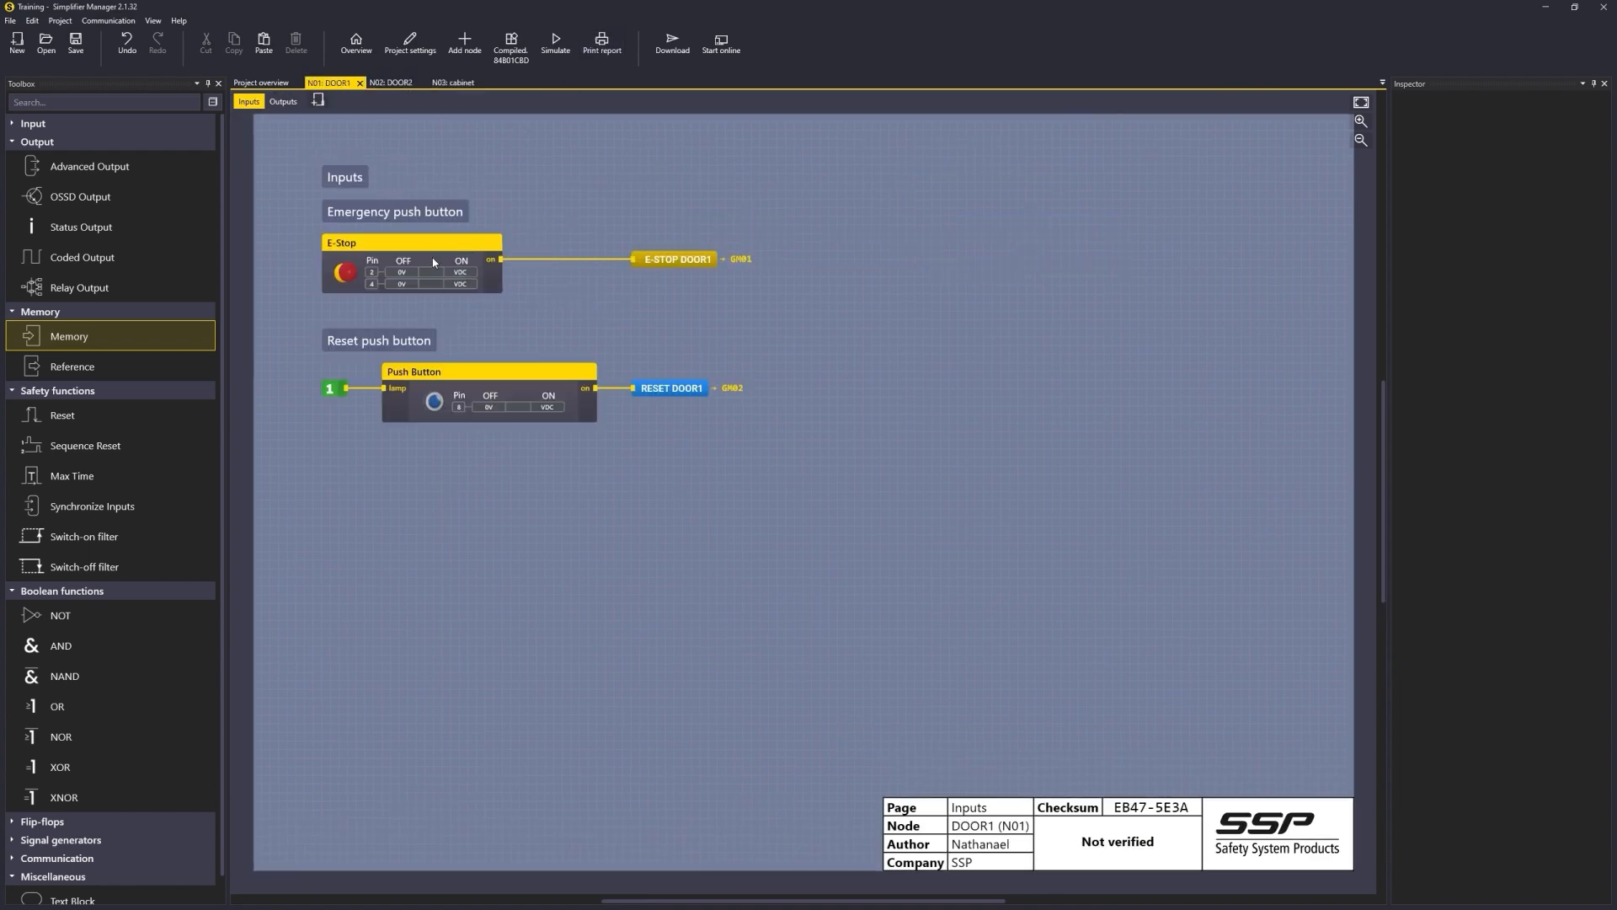
click(443, 251)
click(1563, 125)
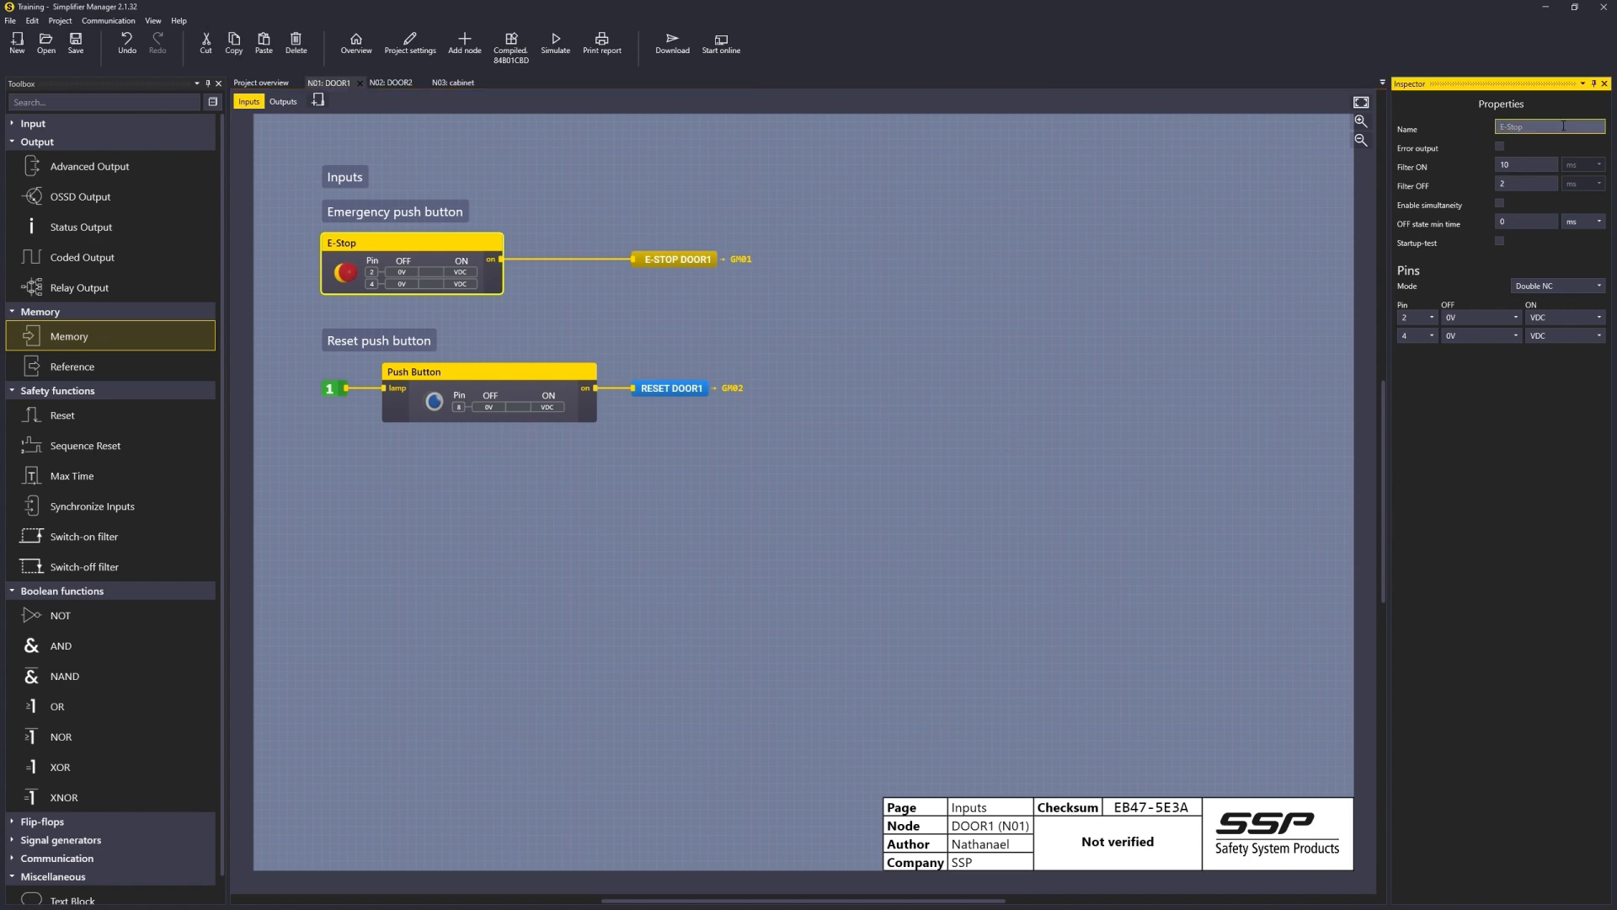
text(DOOES)
click(1024, 322)
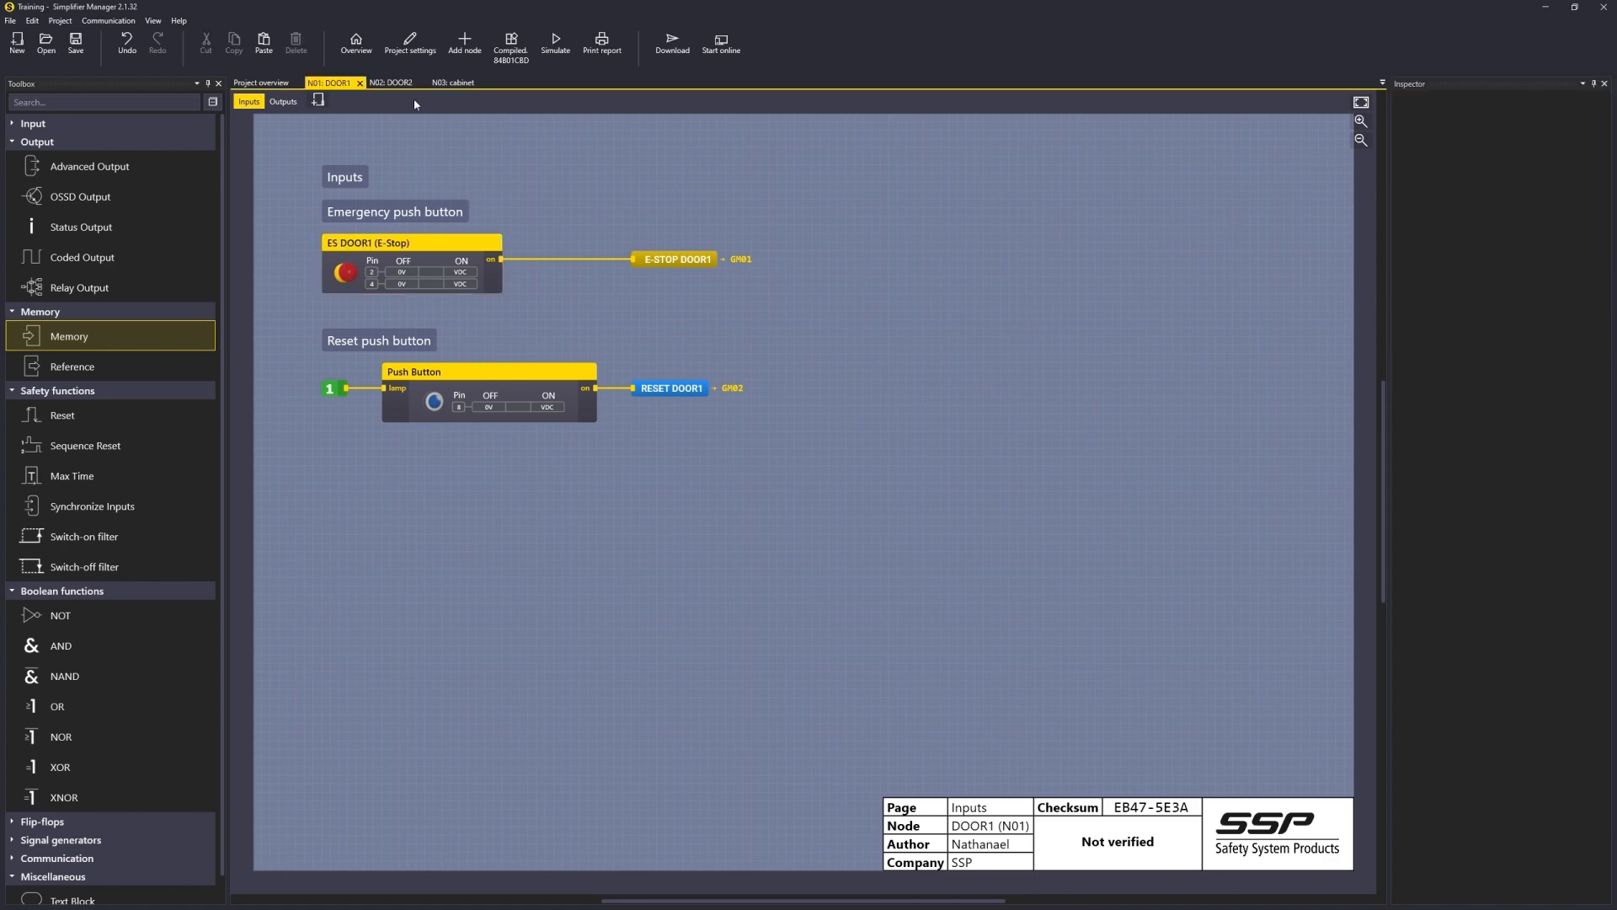
Step: Rename DOOR2's emergency stop input block to ES DOOR 2
click(390, 83)
click(488, 257)
double_click(1523, 124)
text(ES DOOR 2)
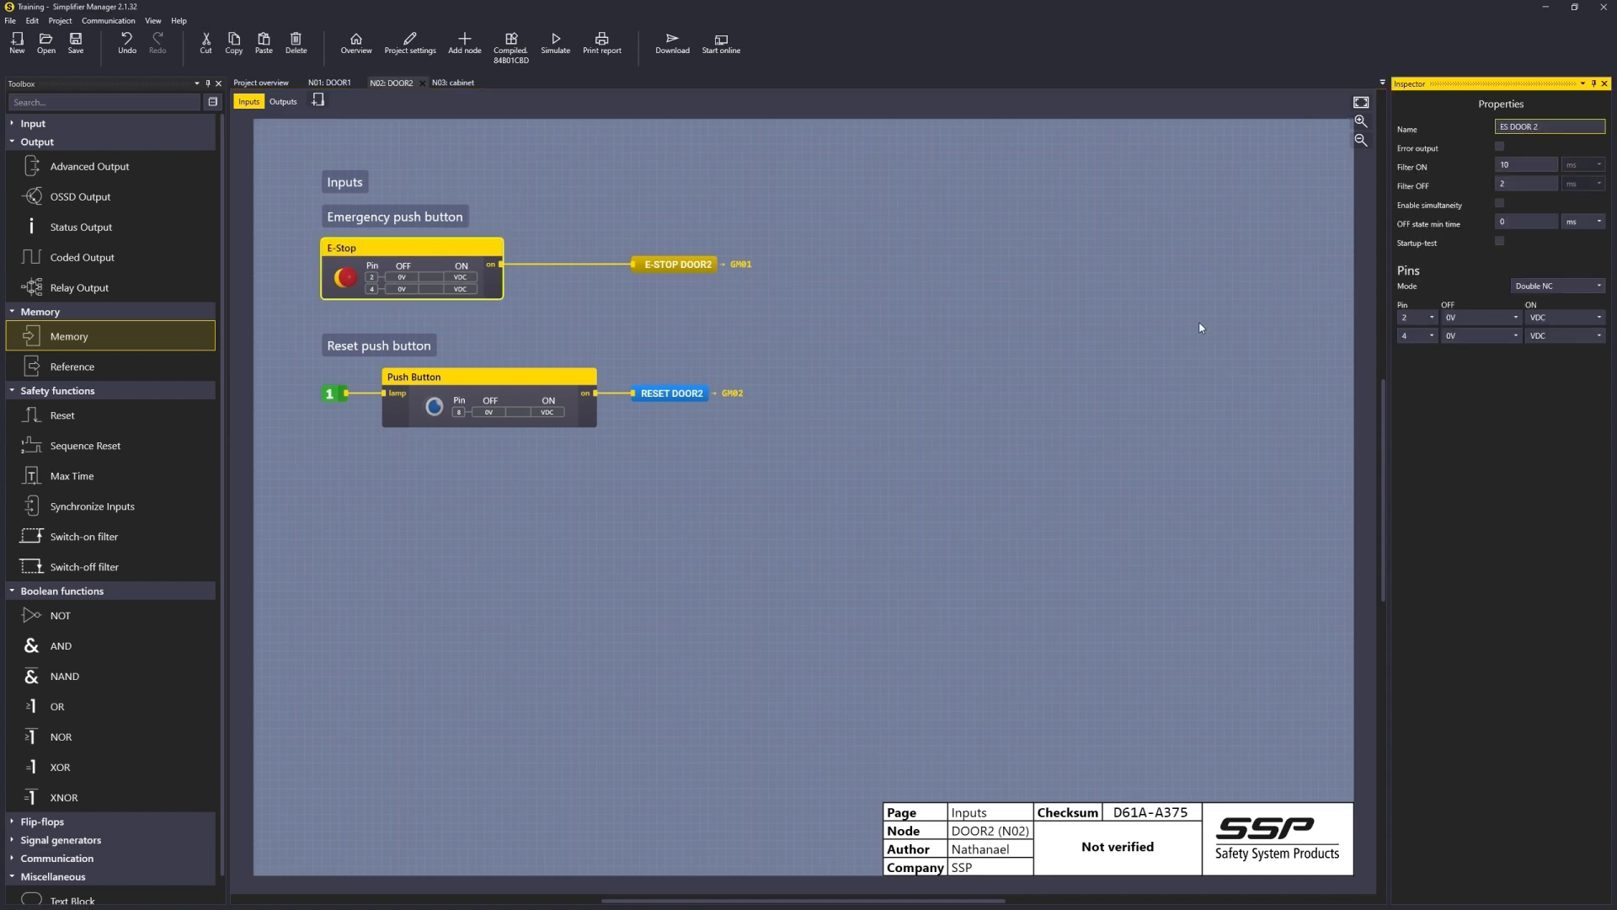
click(633, 380)
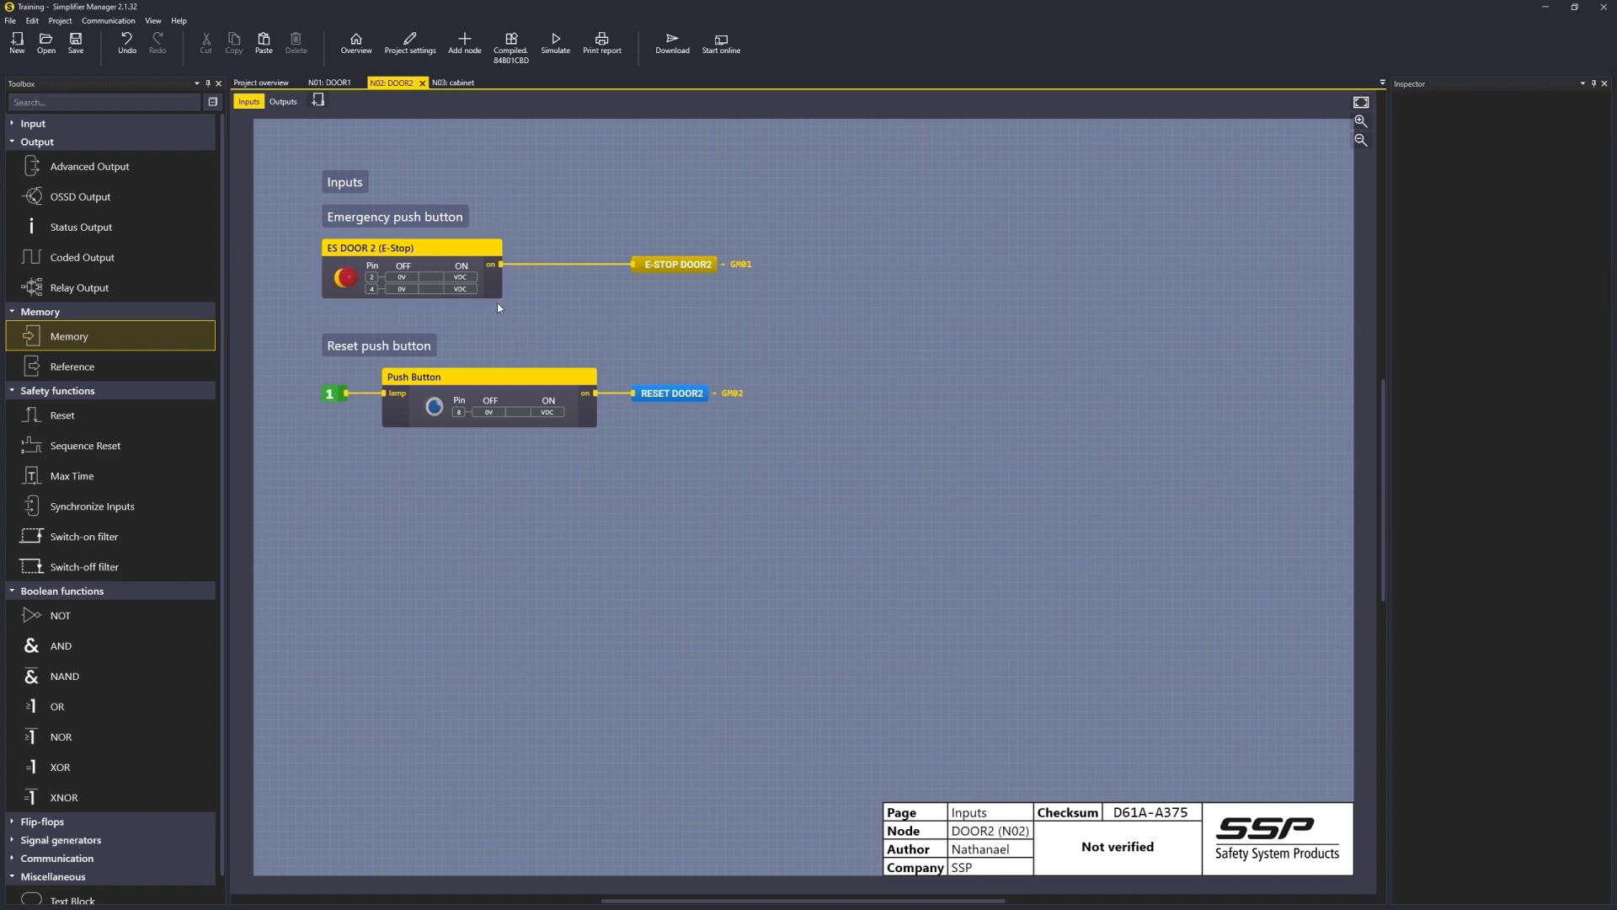
Step: Rename the cabinet relay output to ESTOP FUNCTION and set its expected usage to up to 100800 ops/year, up to 0.2A
click(451, 83)
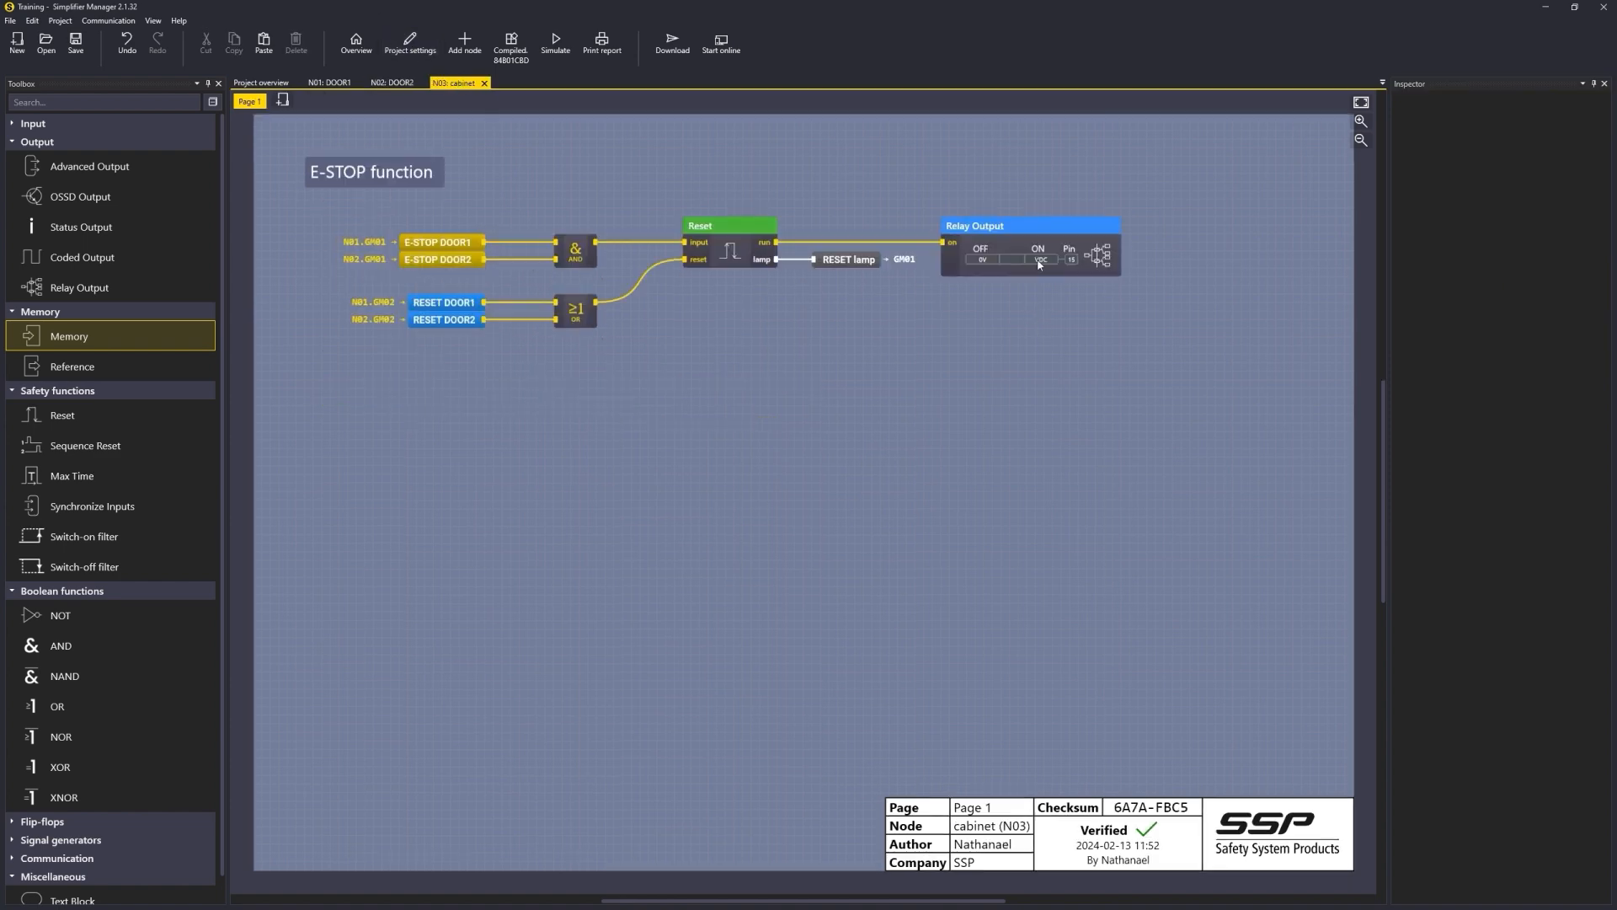
click(1041, 260)
click(1546, 124)
text(ESTOP FUNCTION)
key(Return)
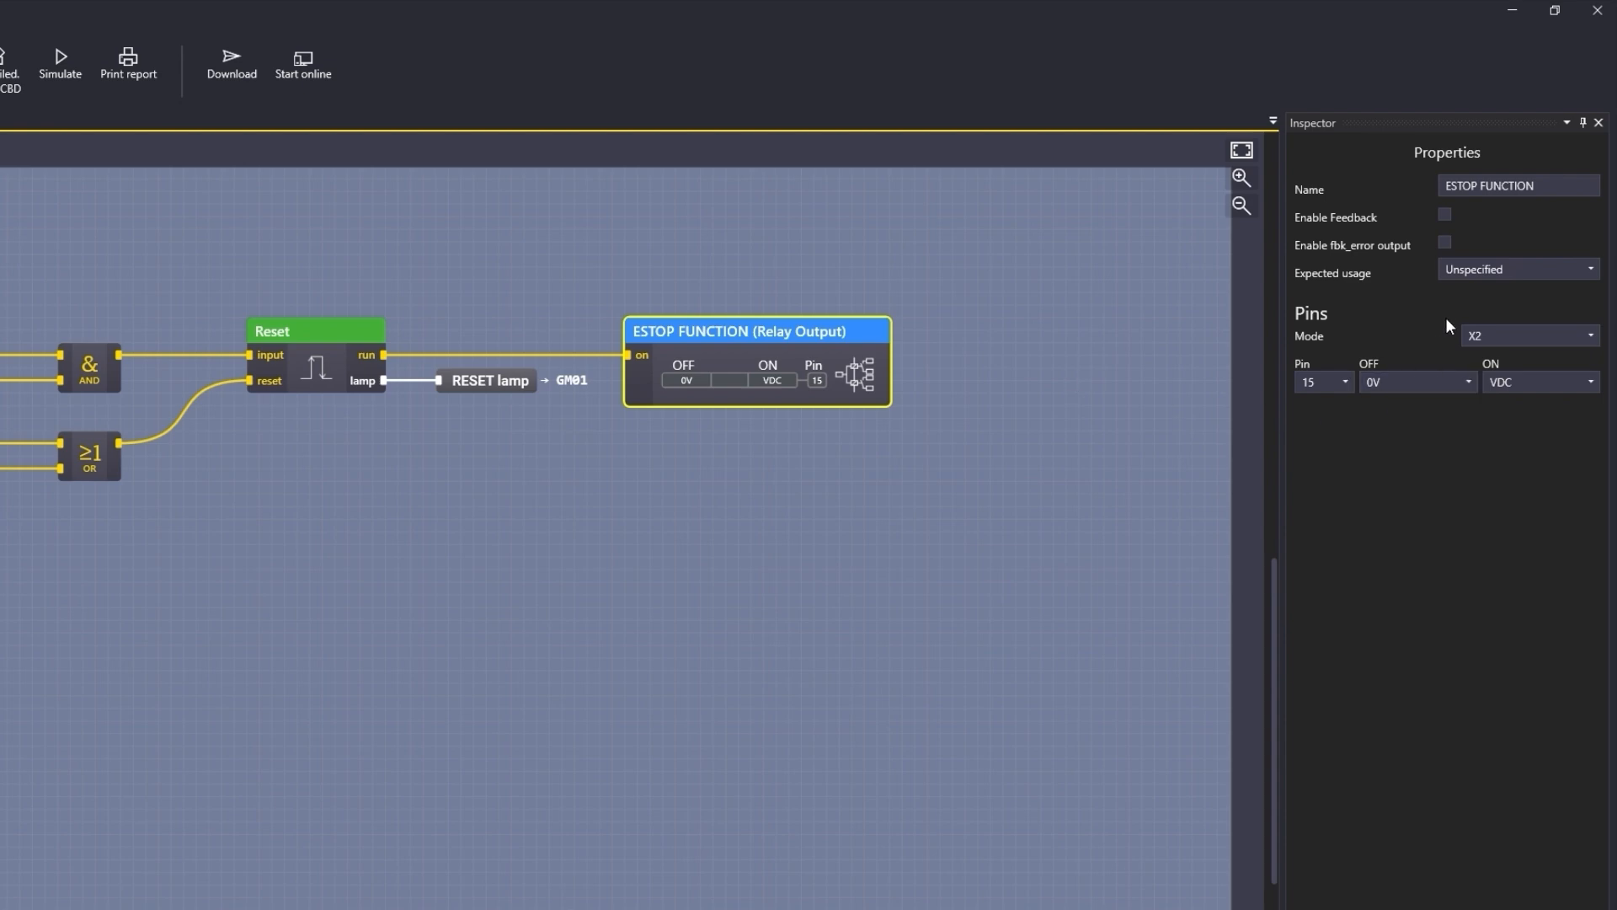
click(1498, 275)
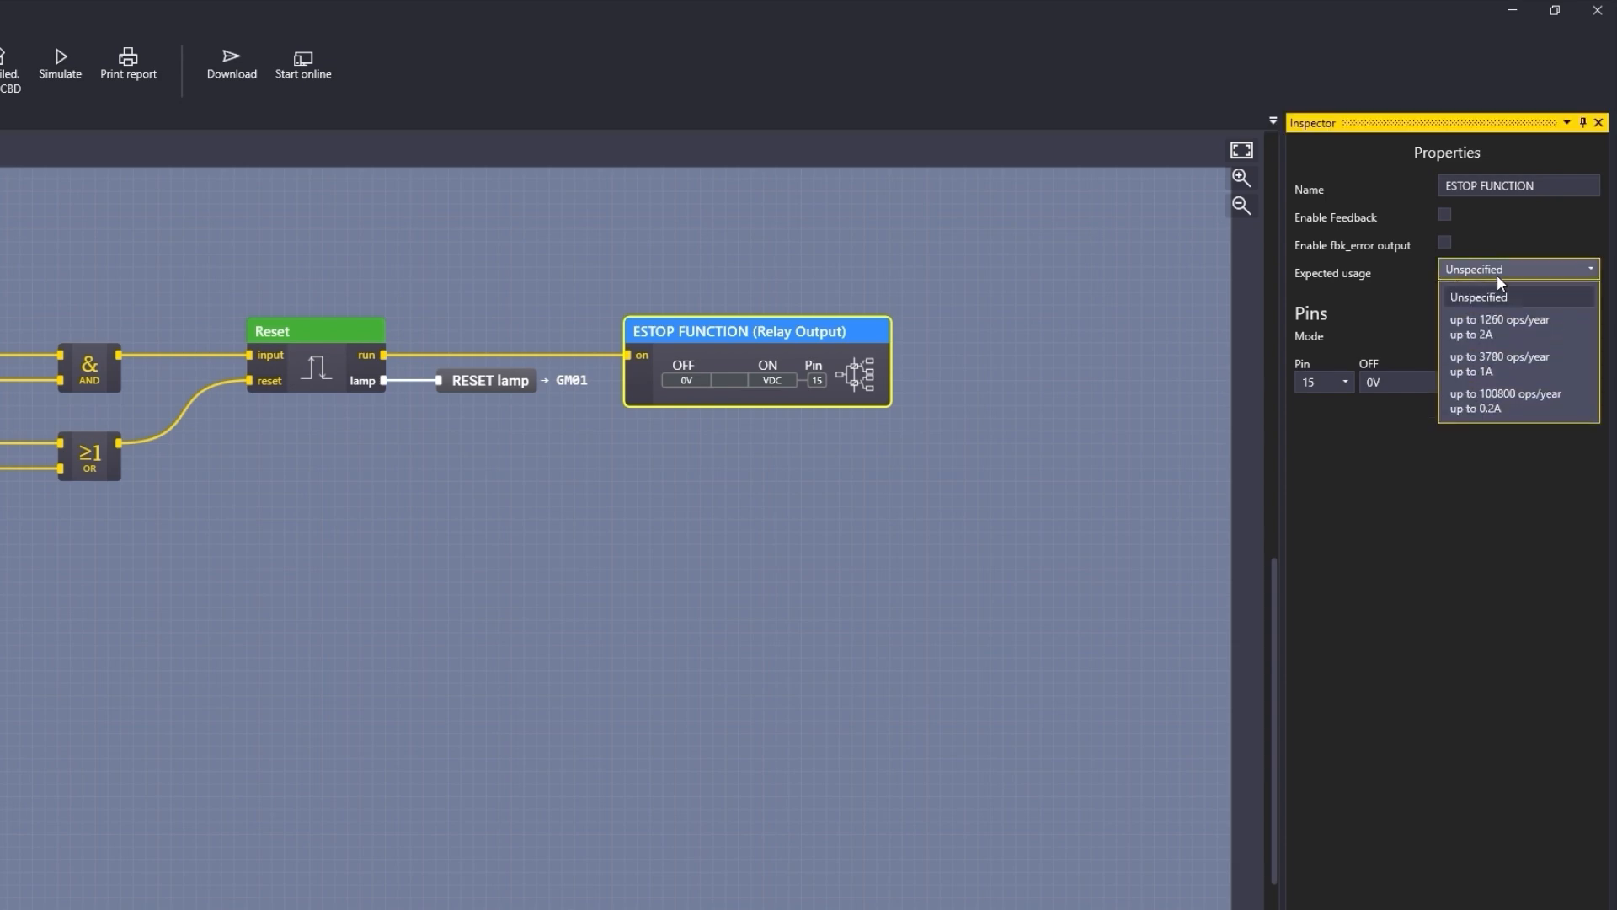
click(1539, 396)
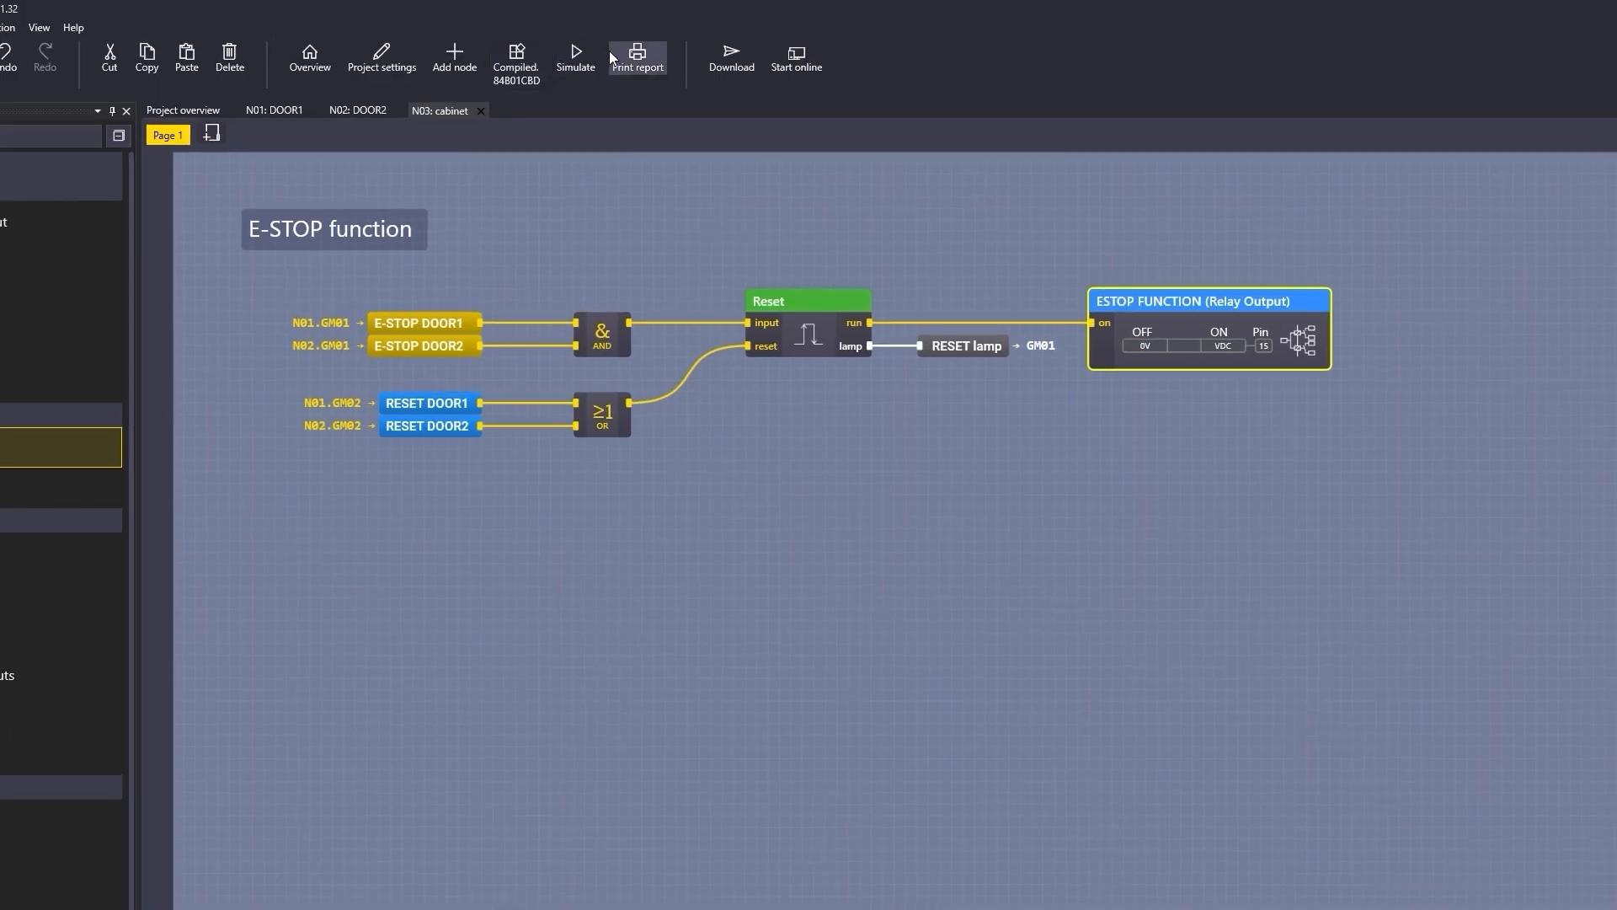
Step: Generate the project print report with all errors and logic pages, scroll through each node's pages, and close it
click(601, 44)
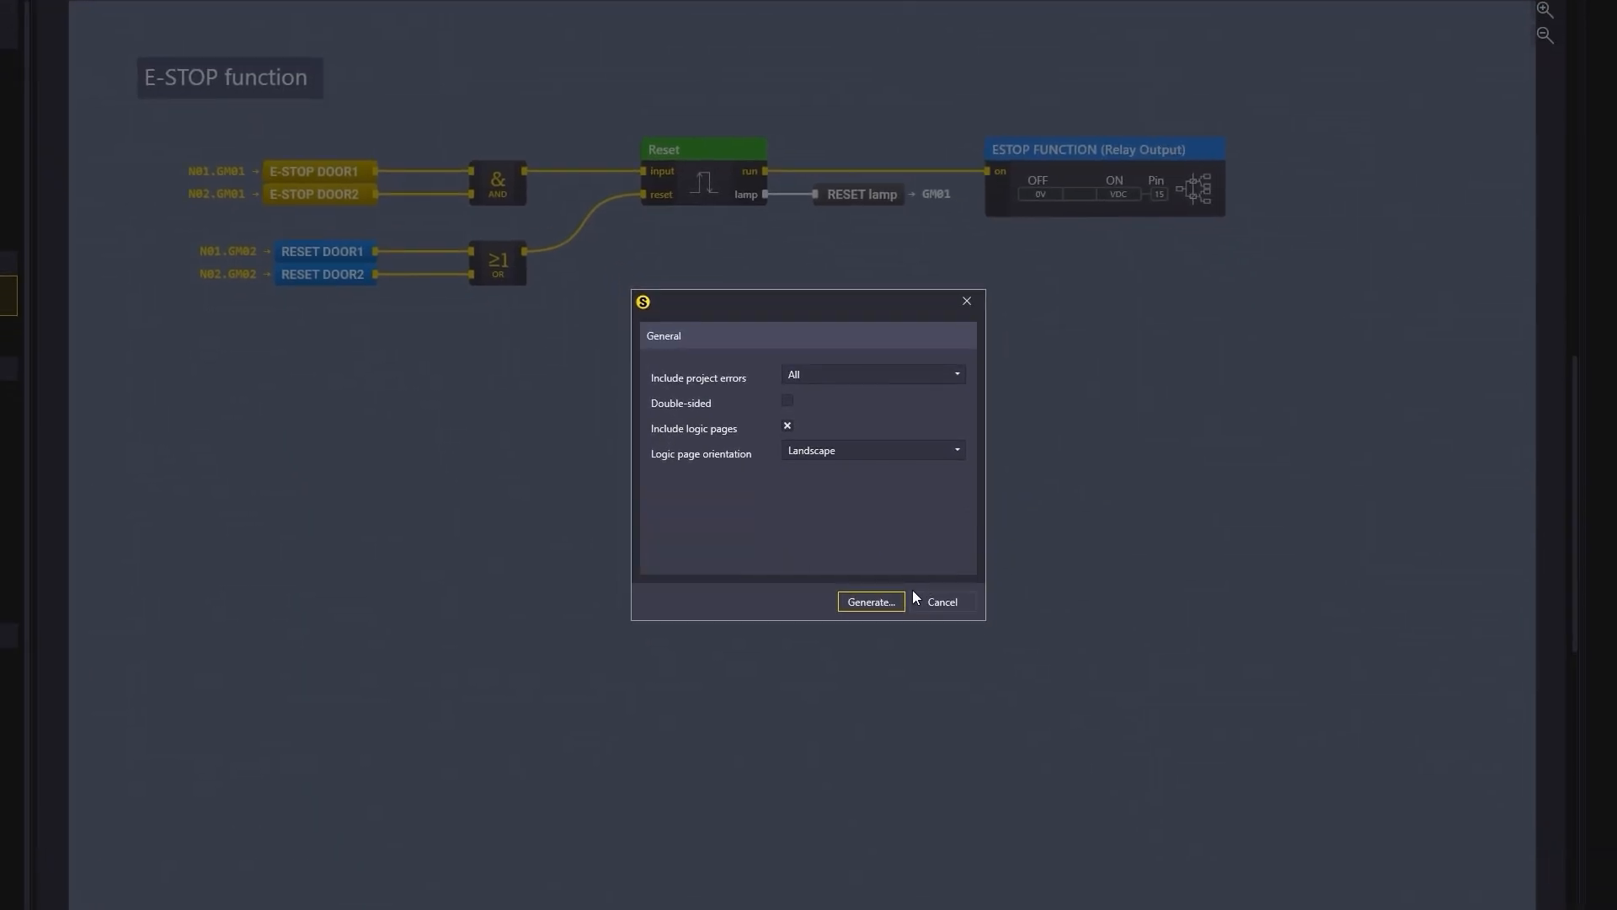
click(947, 712)
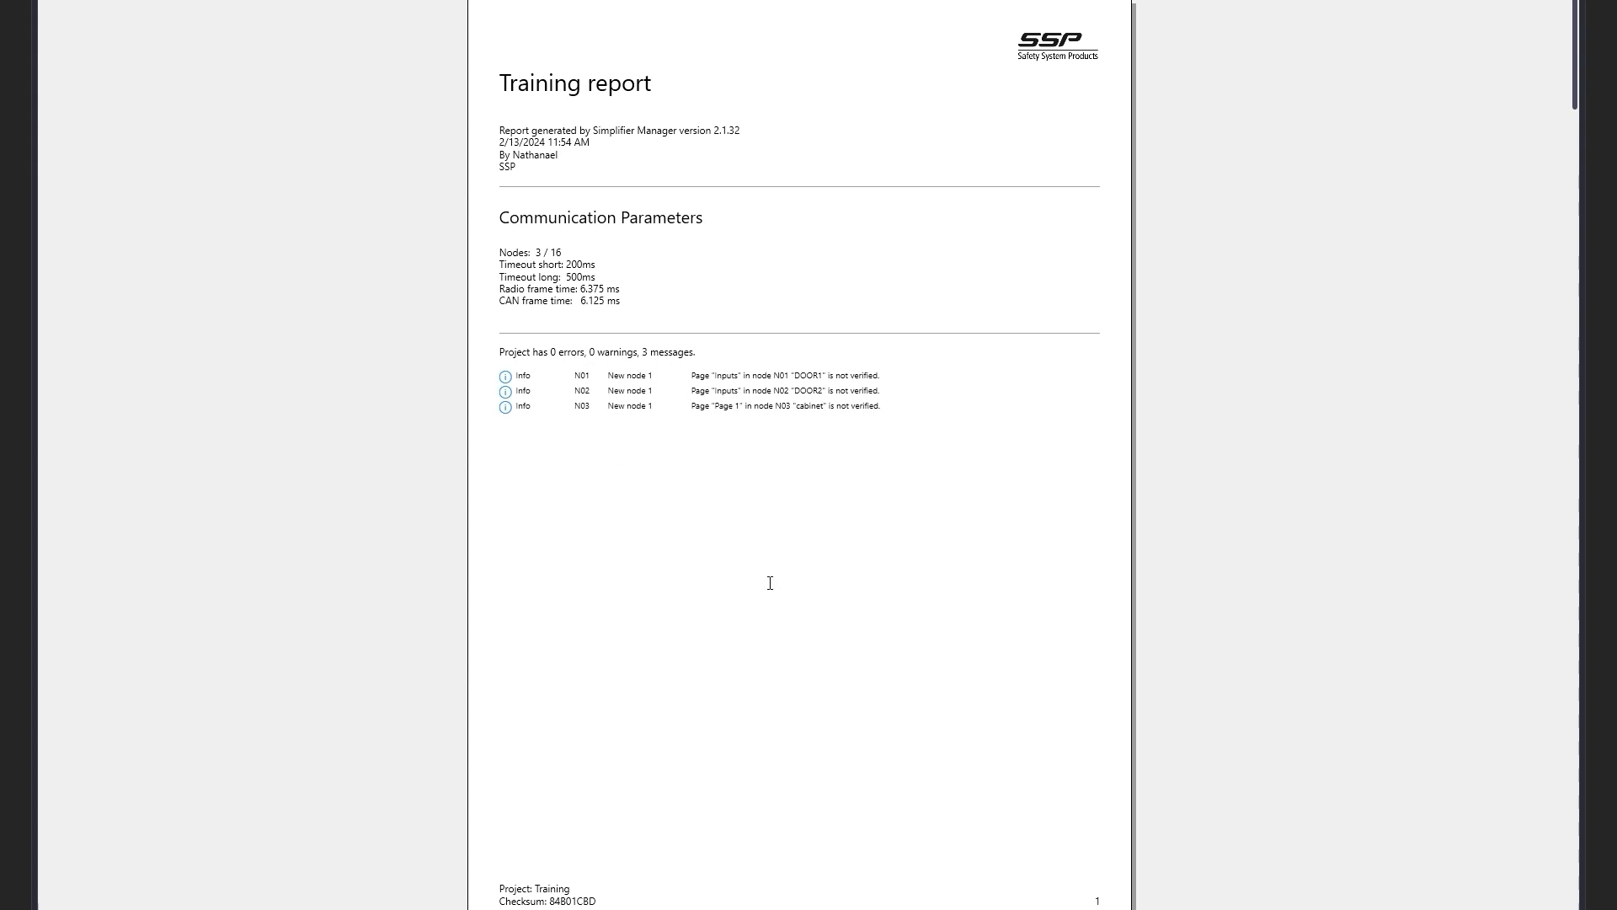
scroll(809, 552, down, 8)
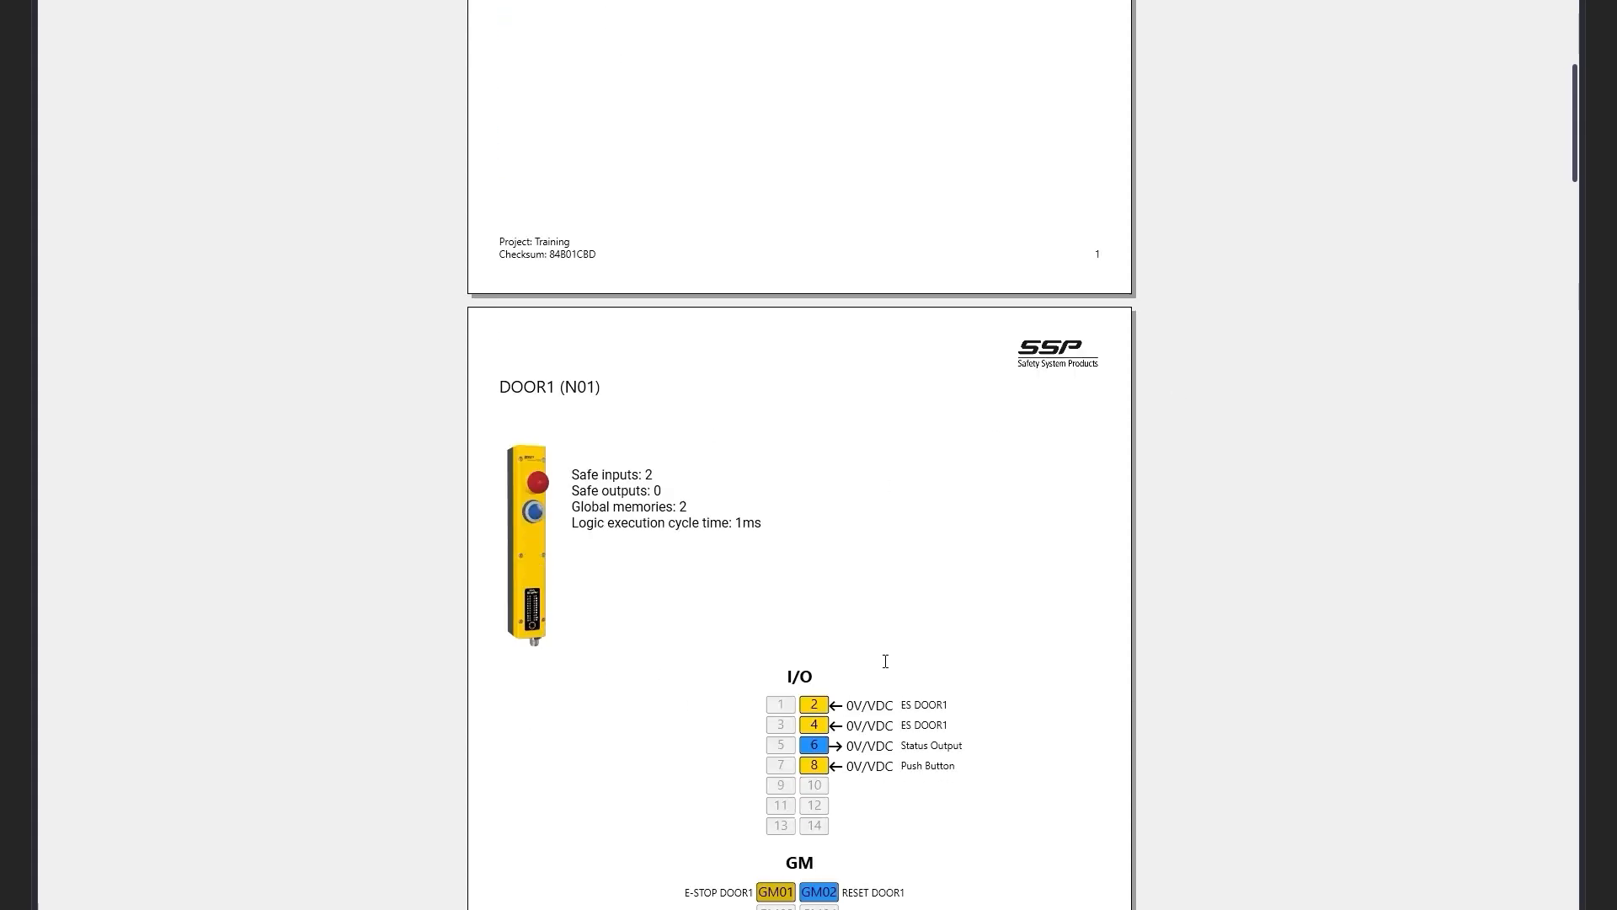
scroll(873, 817, down, 2)
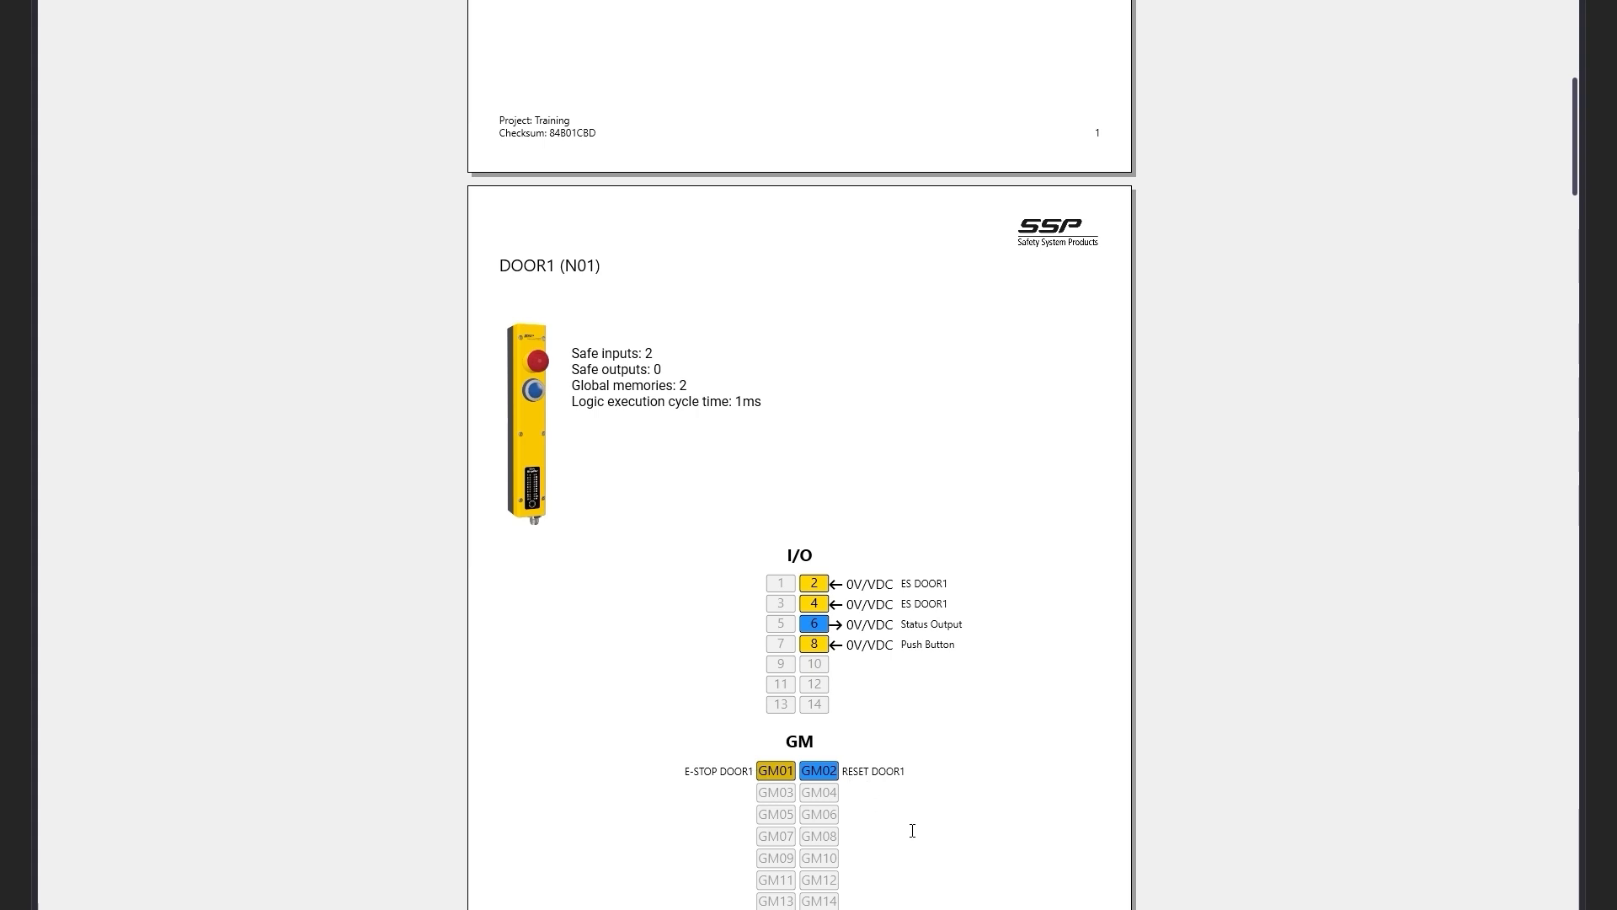
scroll(870, 805, down, 20)
scroll(873, 800, up, 10)
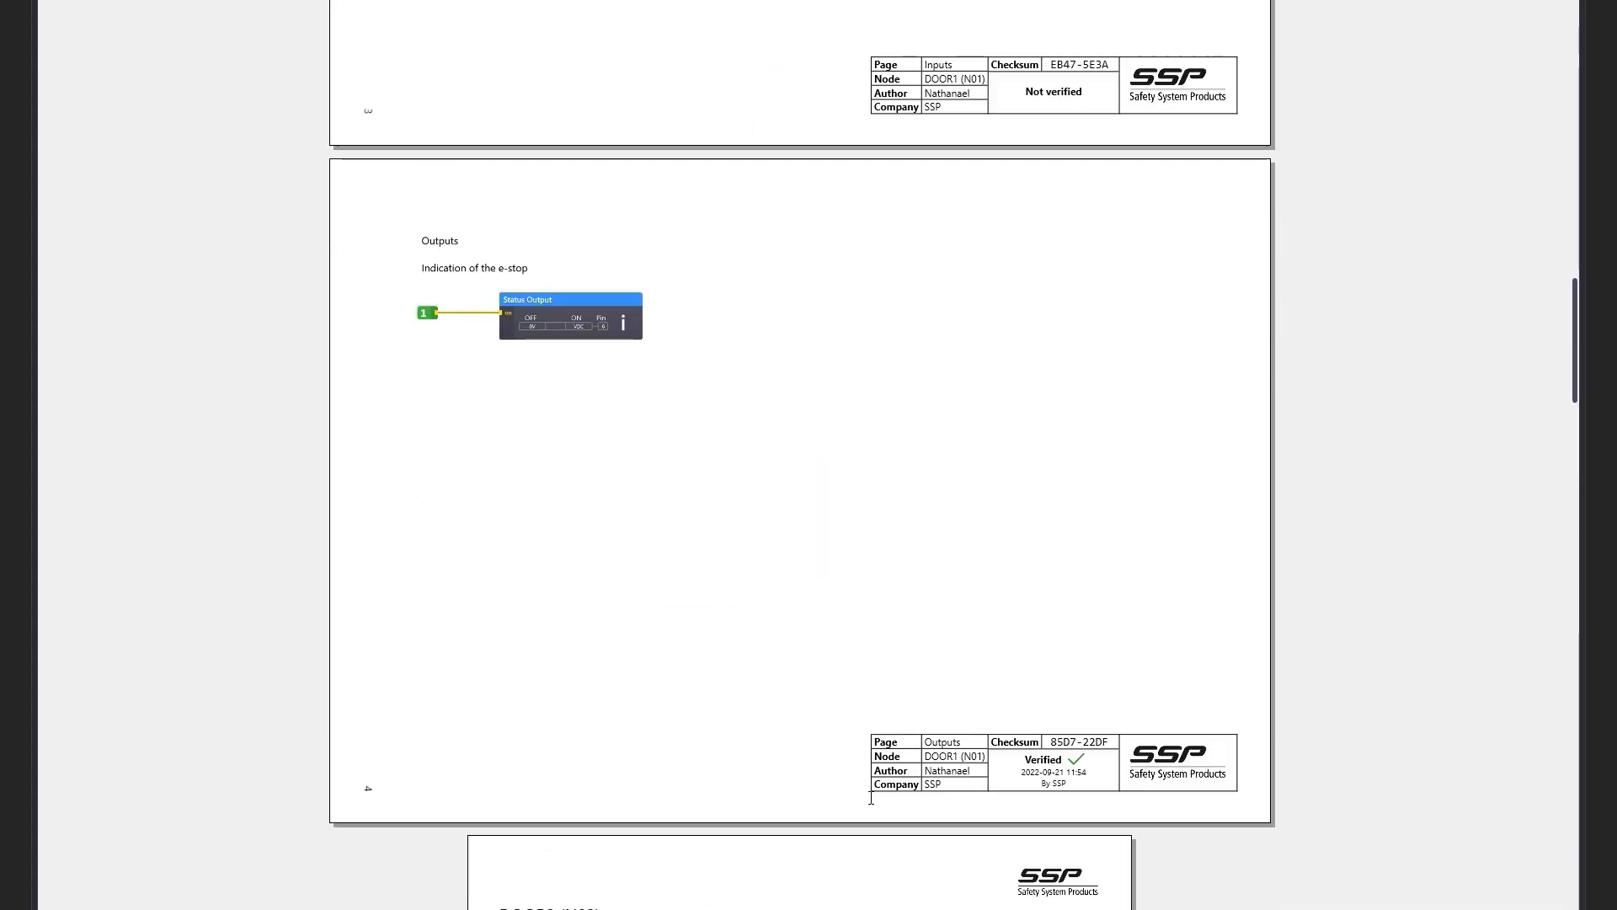
scroll(875, 801, up, 3)
scroll(873, 801, down, 20)
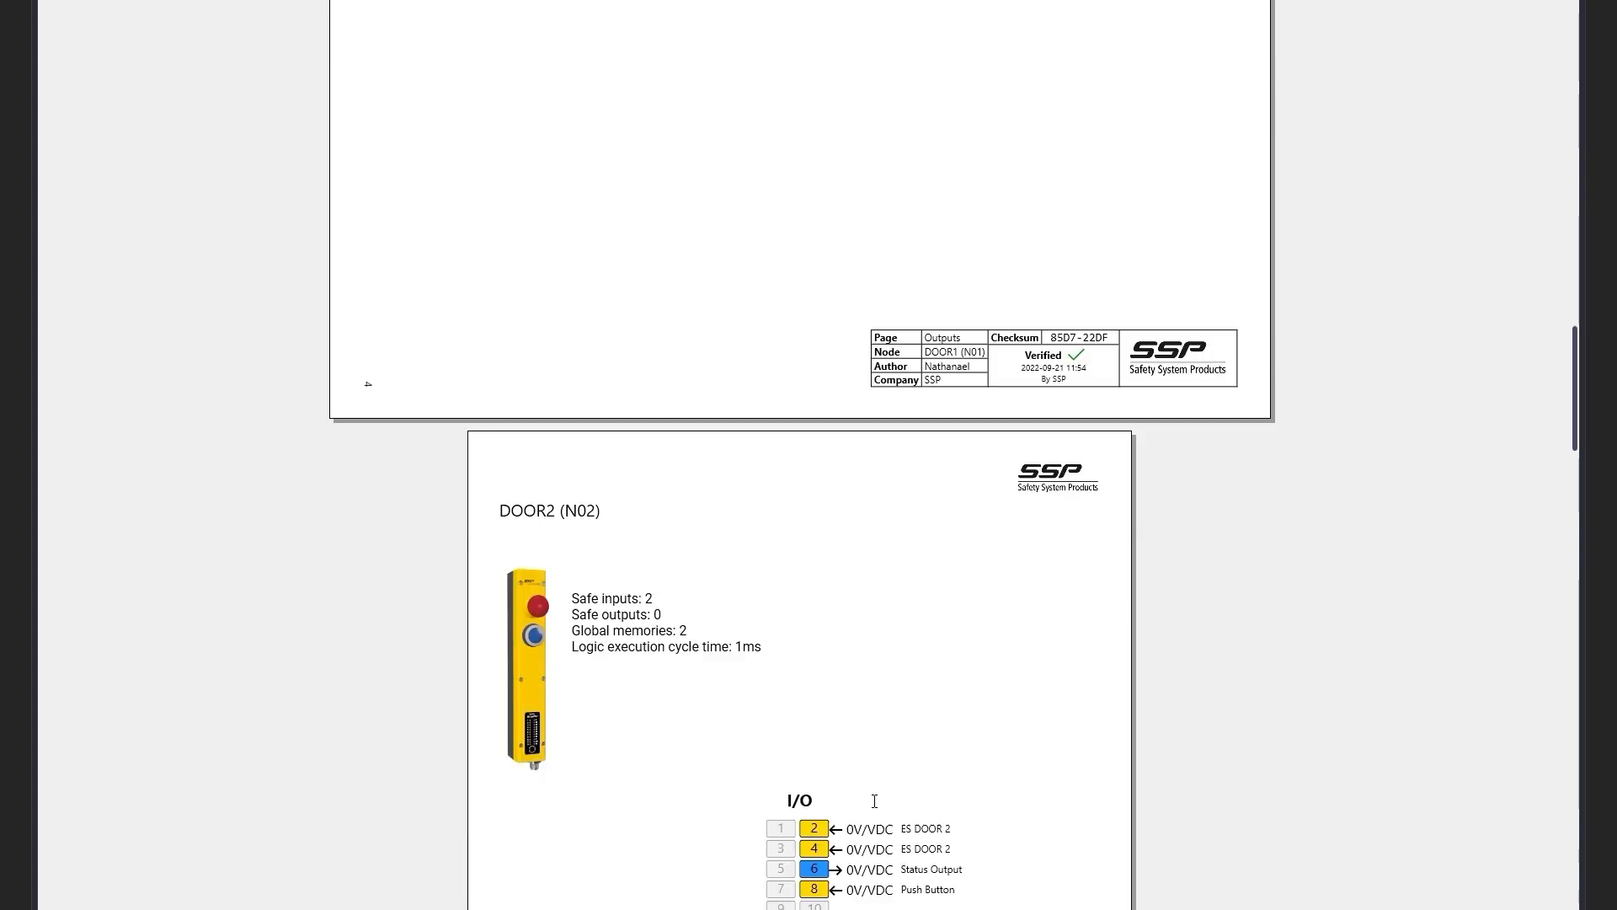
scroll(871, 792, down, 3)
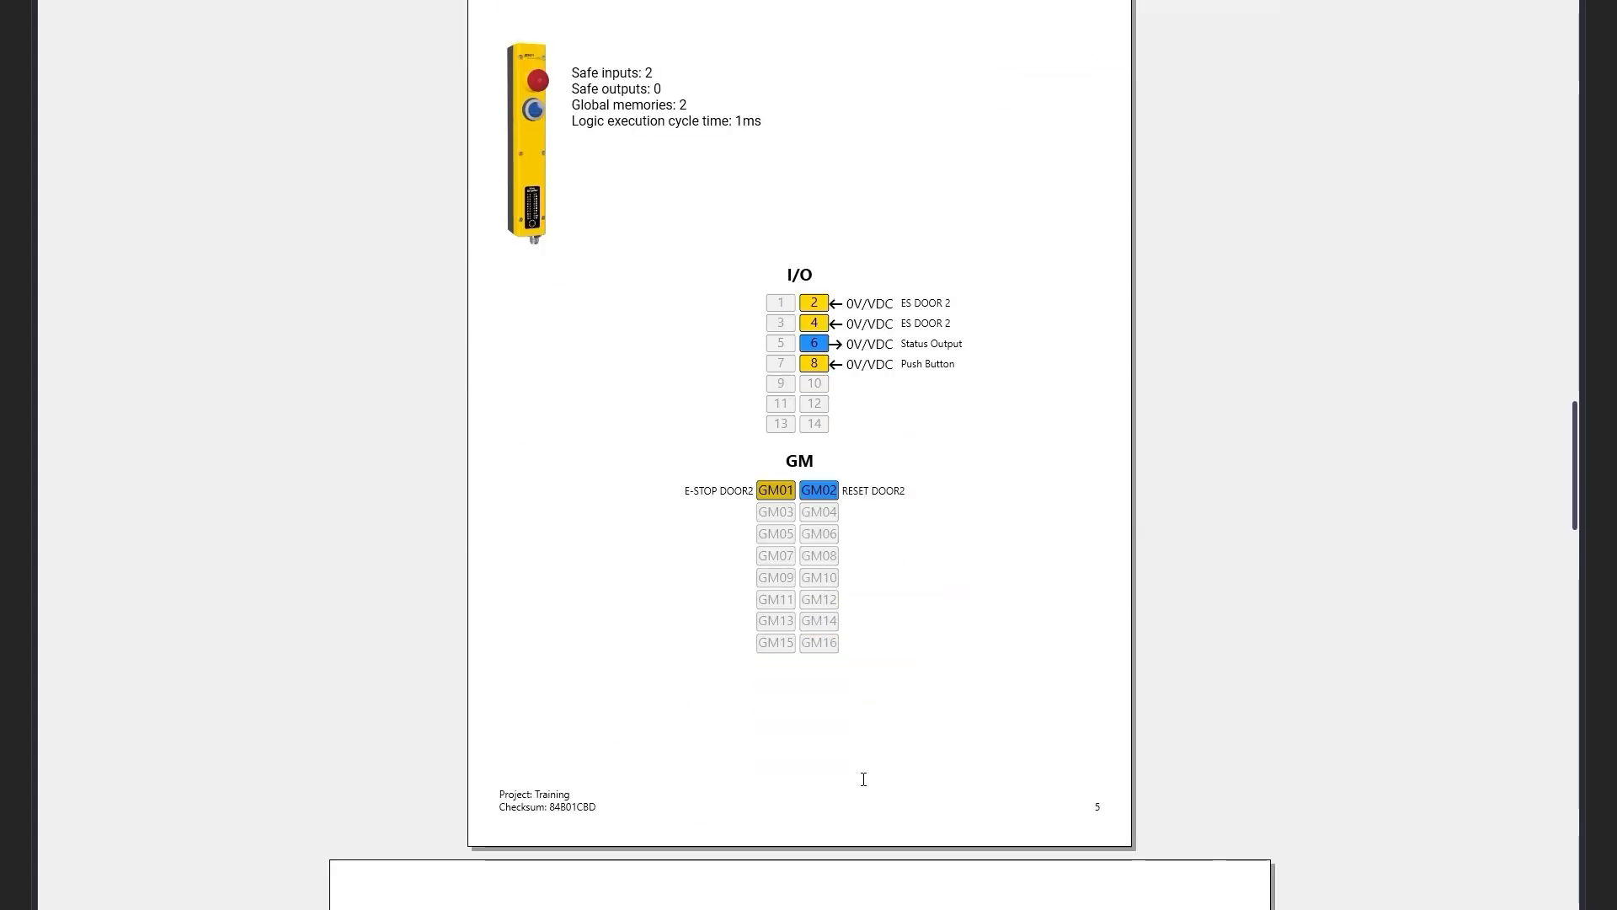
scroll(866, 787, down, 9)
scroll(866, 787, down, 20)
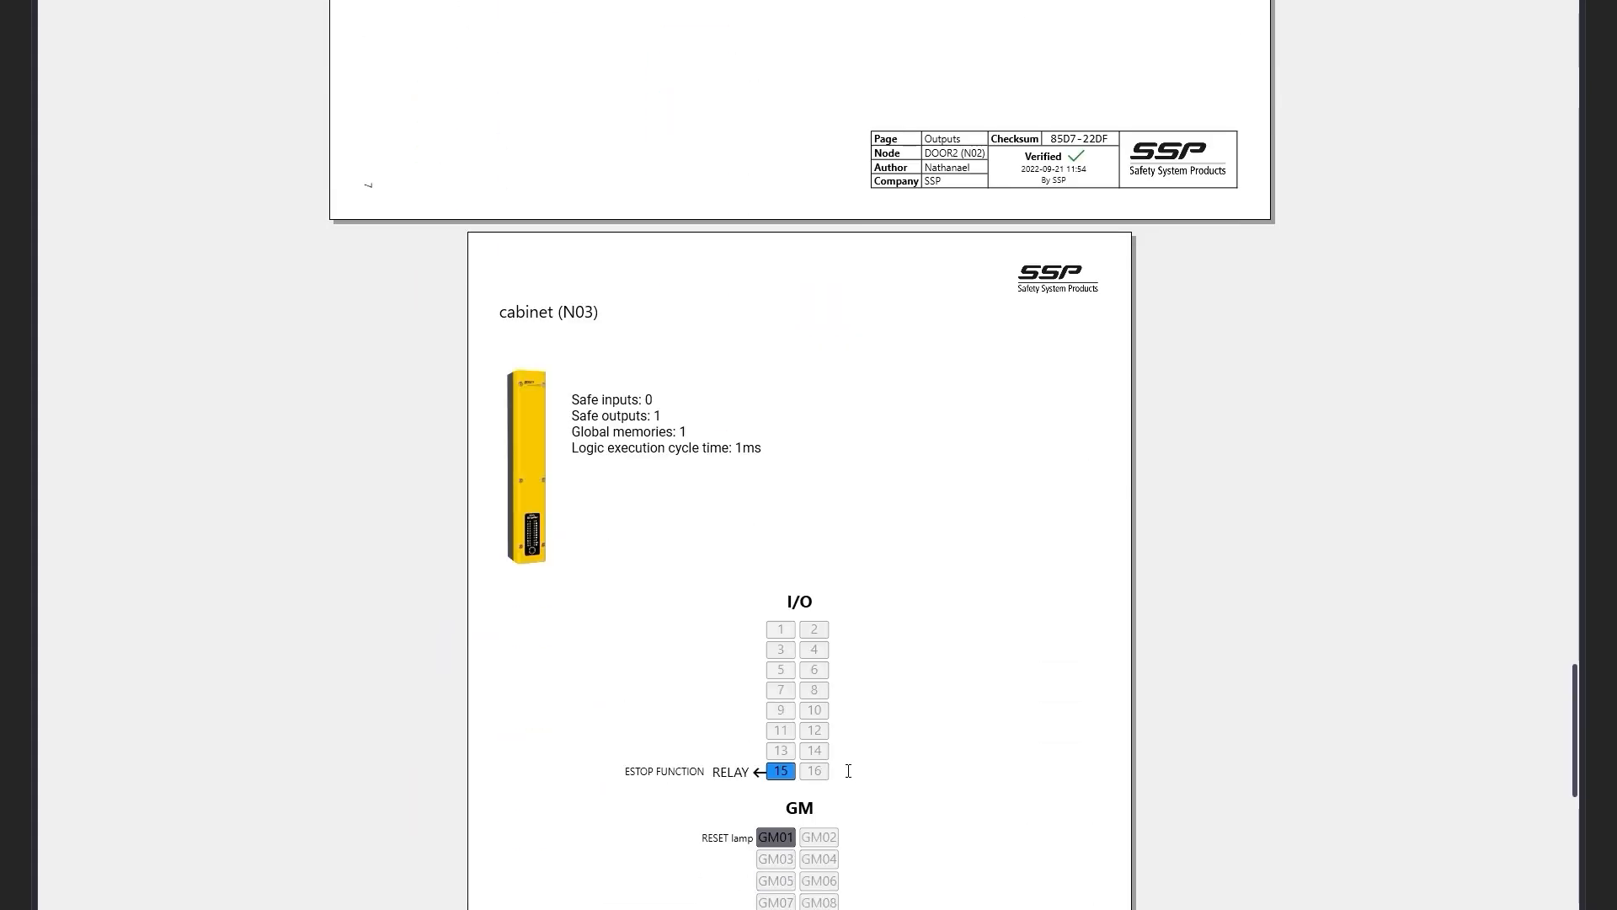
scroll(848, 771, down, 2)
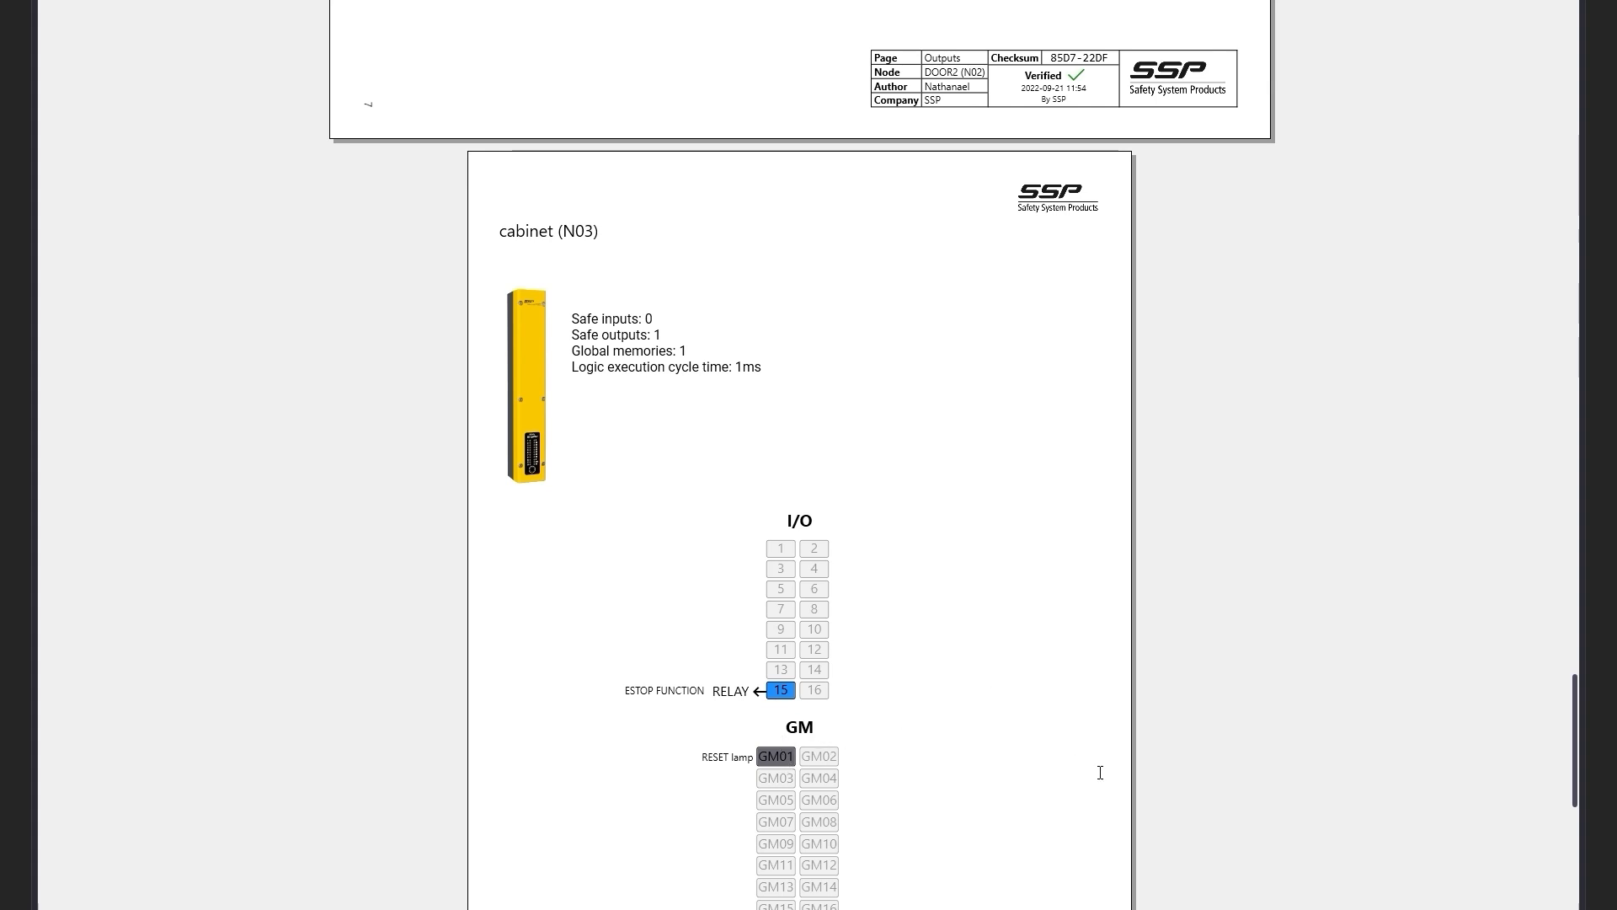
scroll(1100, 773, down, 6)
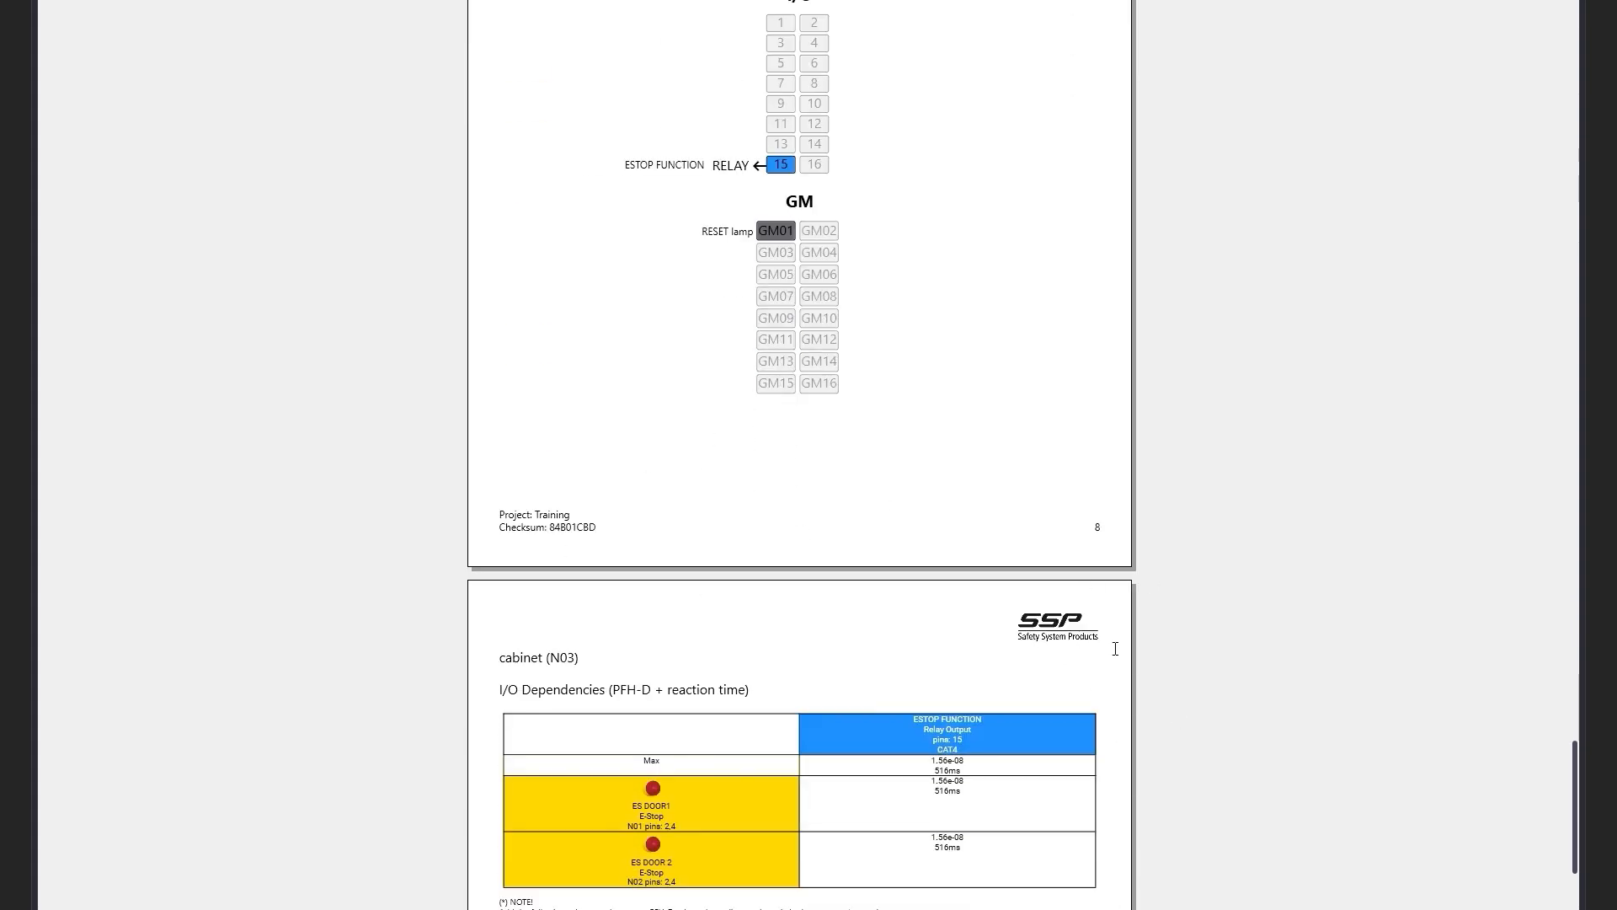
scroll(1113, 651, down, 2)
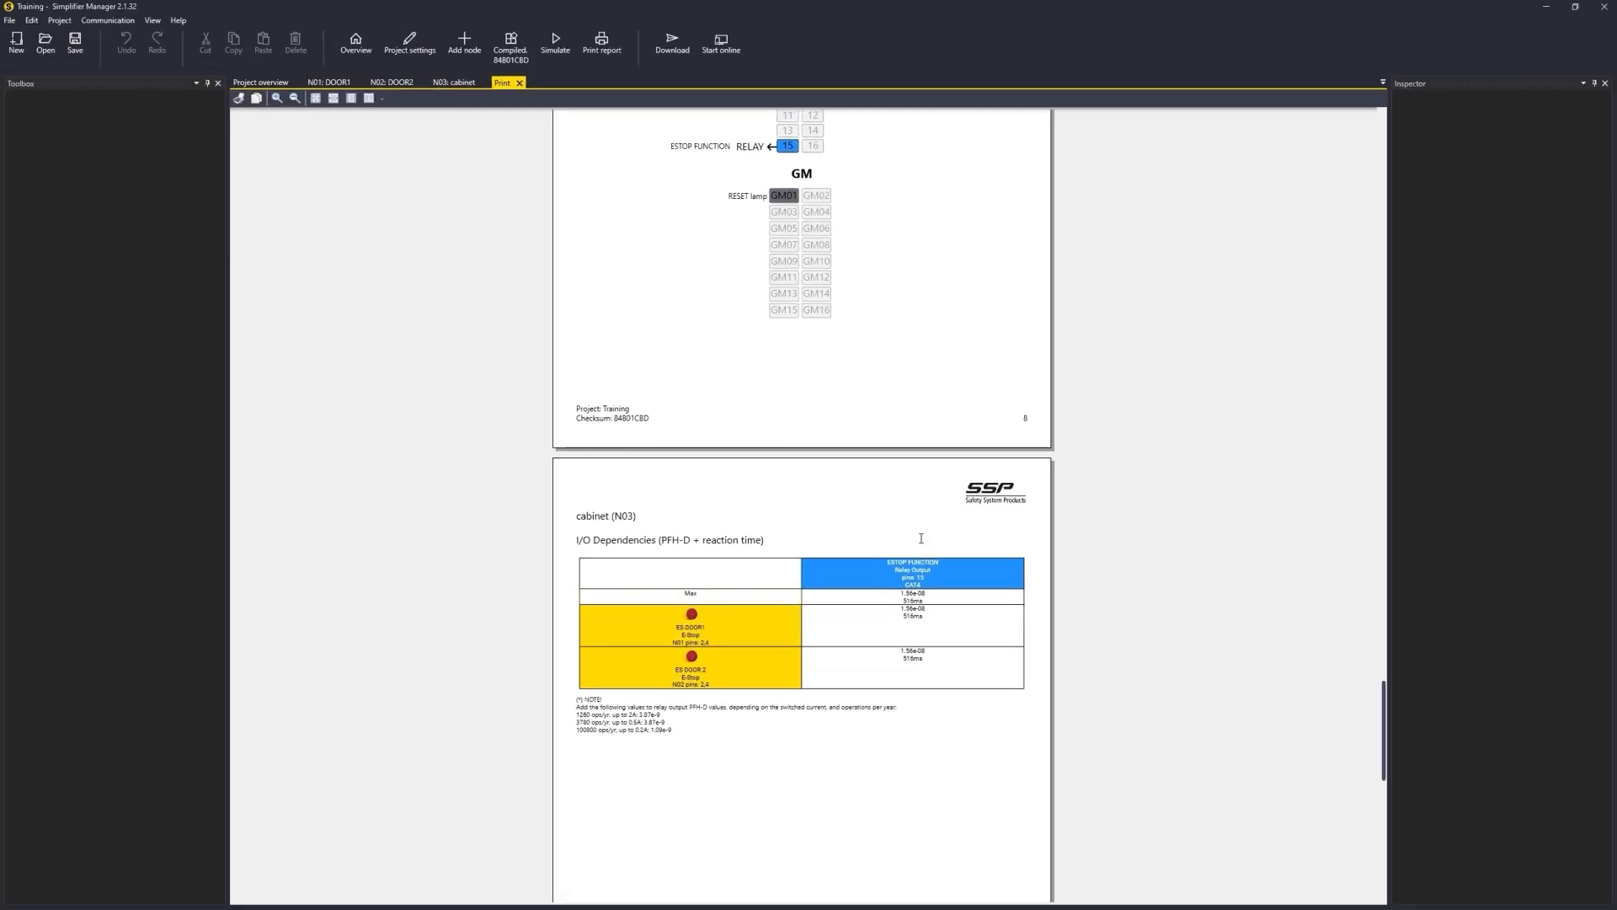
click(523, 84)
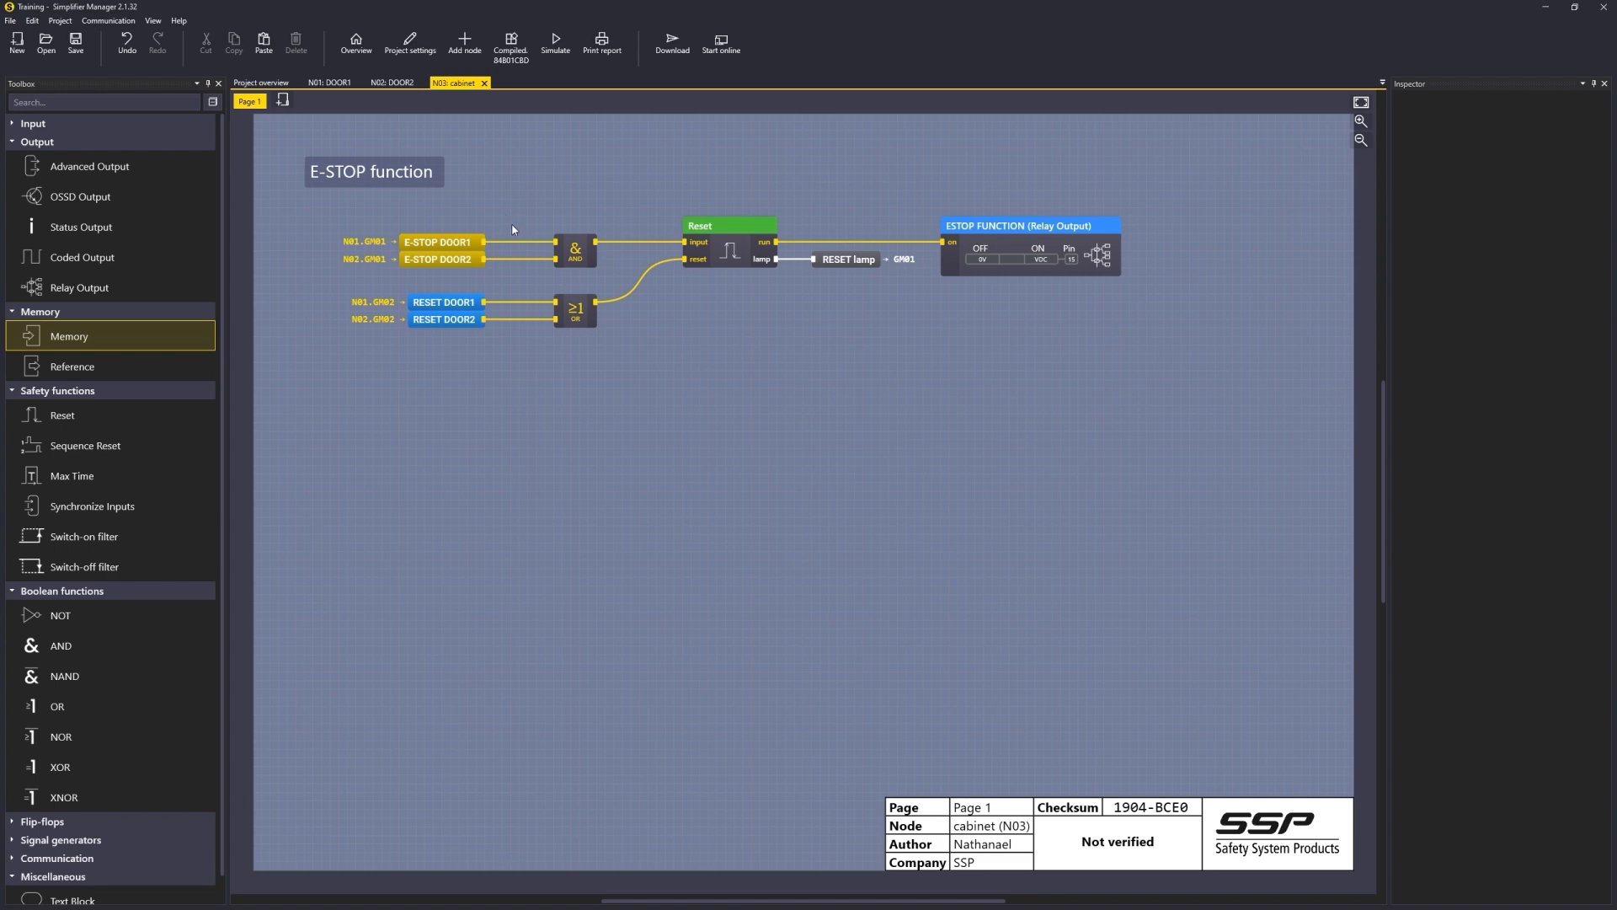
Step: Inspect the E-STOP memory references in the cabinet logic and the E-STOP DOOR1 memory on DOOR1
click(451, 241)
click(453, 260)
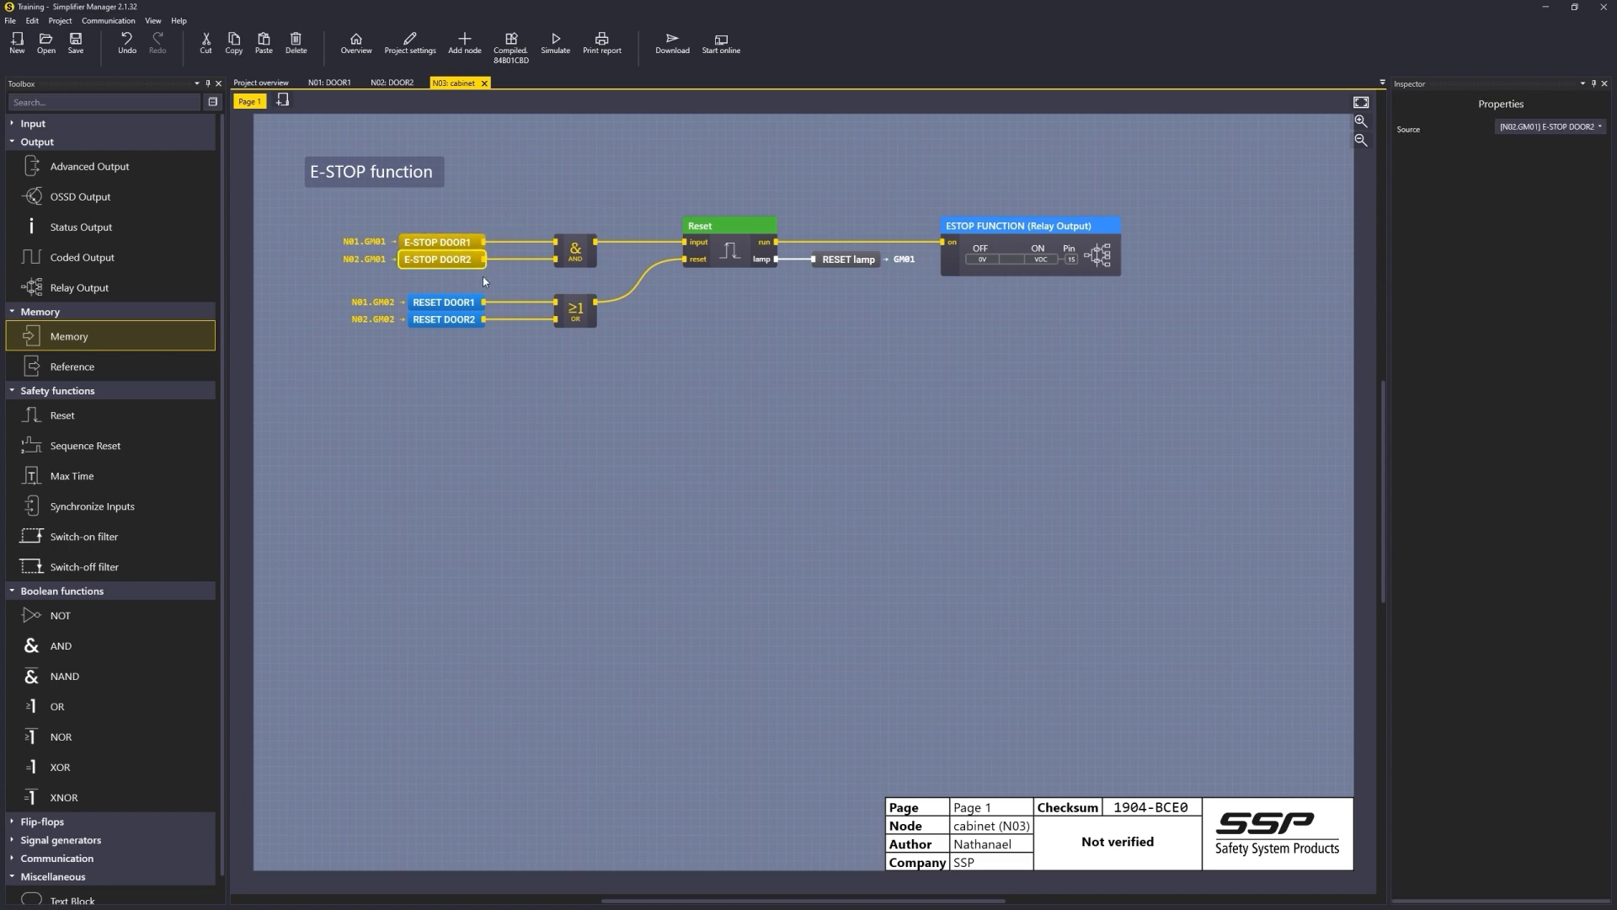
click(465, 247)
click(333, 84)
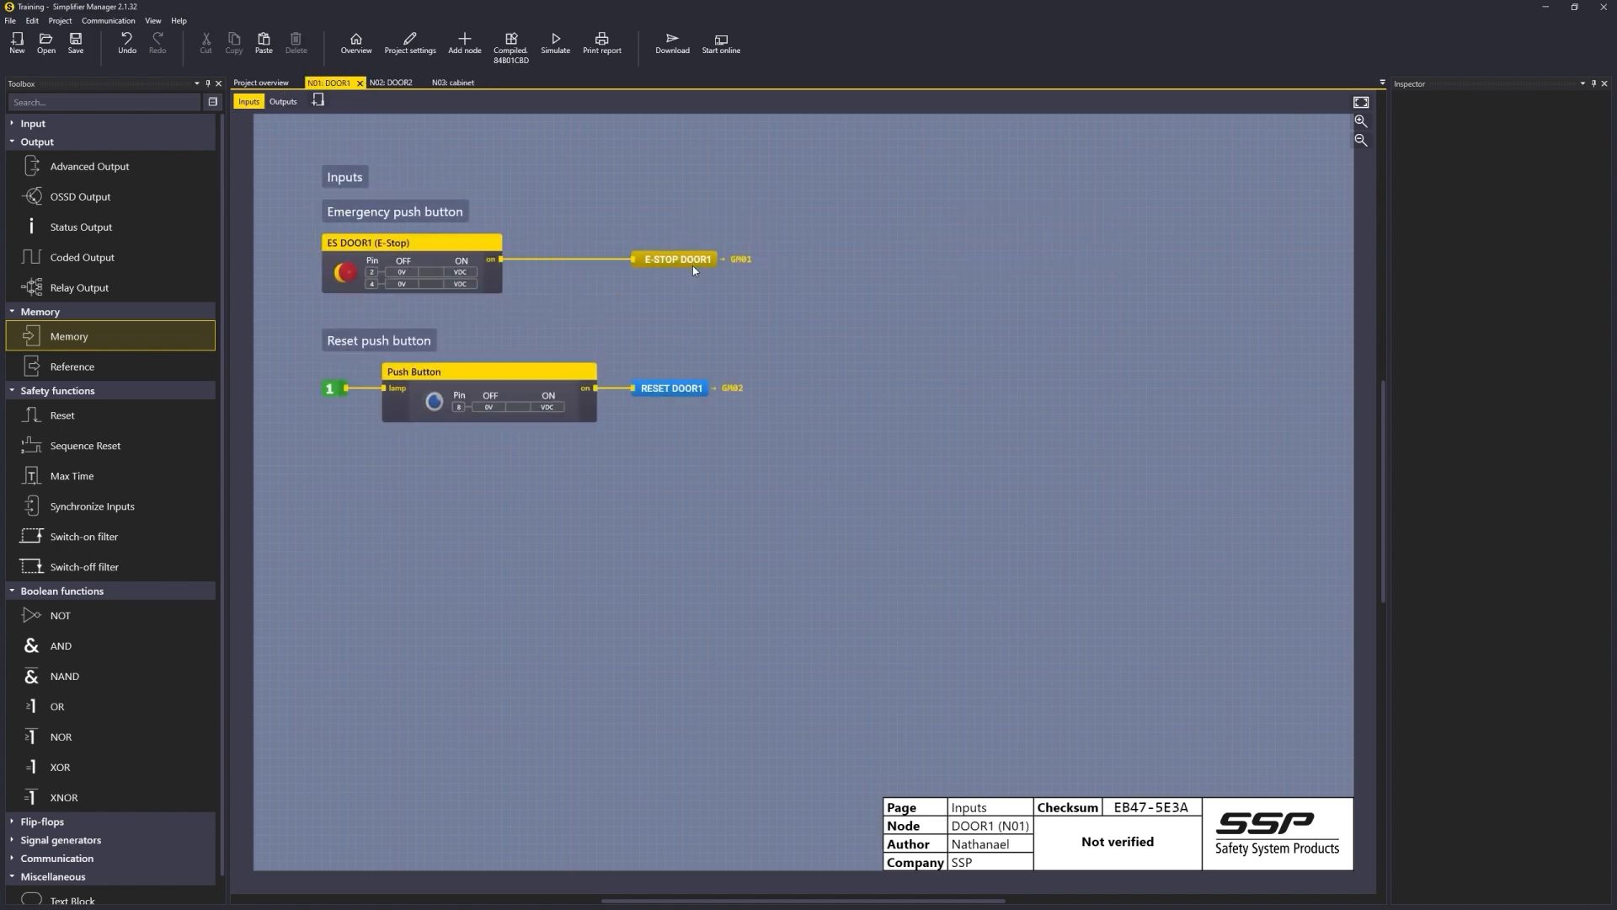
click(692, 267)
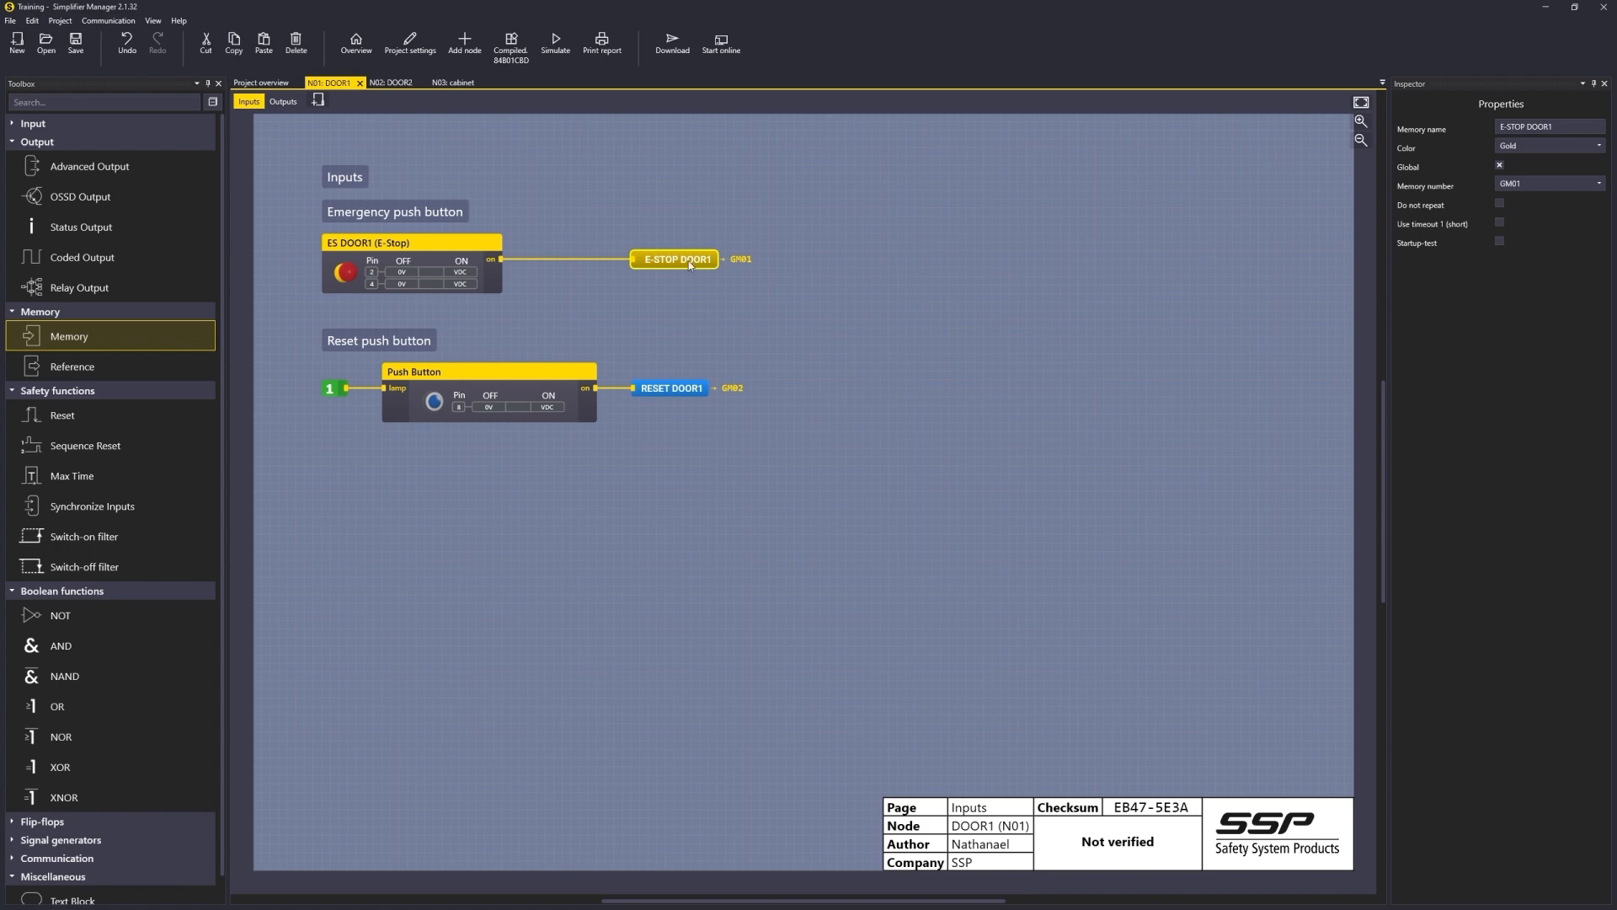
Step: Place a reference to N01.GM01 E-STOP DOOR1 on DOOR2's inputs page below the E-STOP DOOR2 memory
click(392, 84)
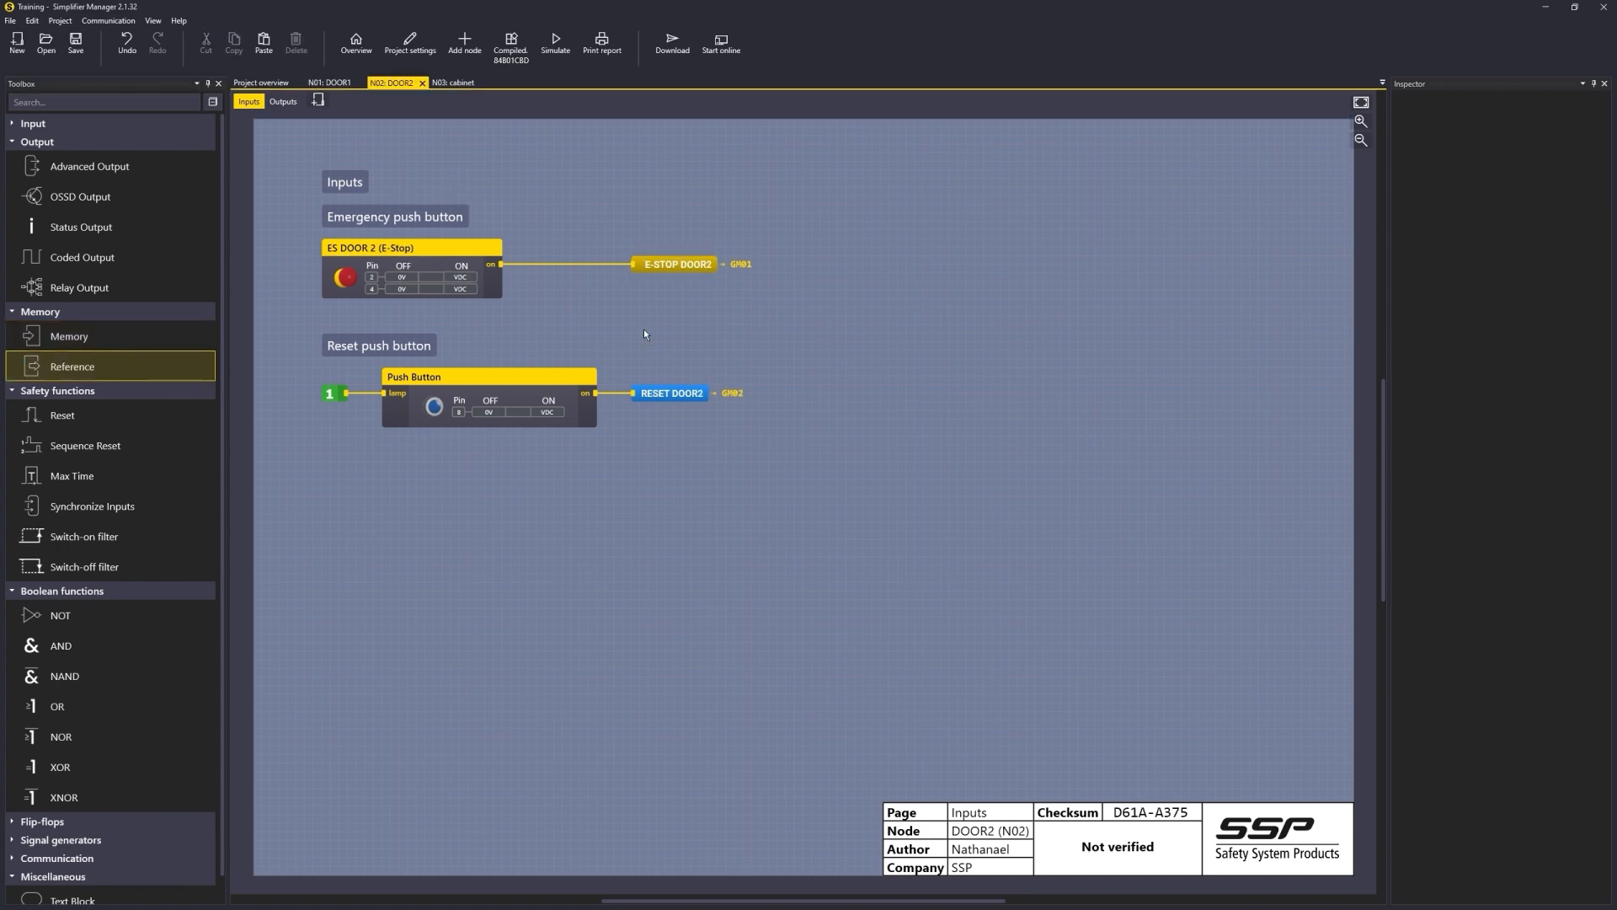
double_click(556, 312)
double_click(782, 431)
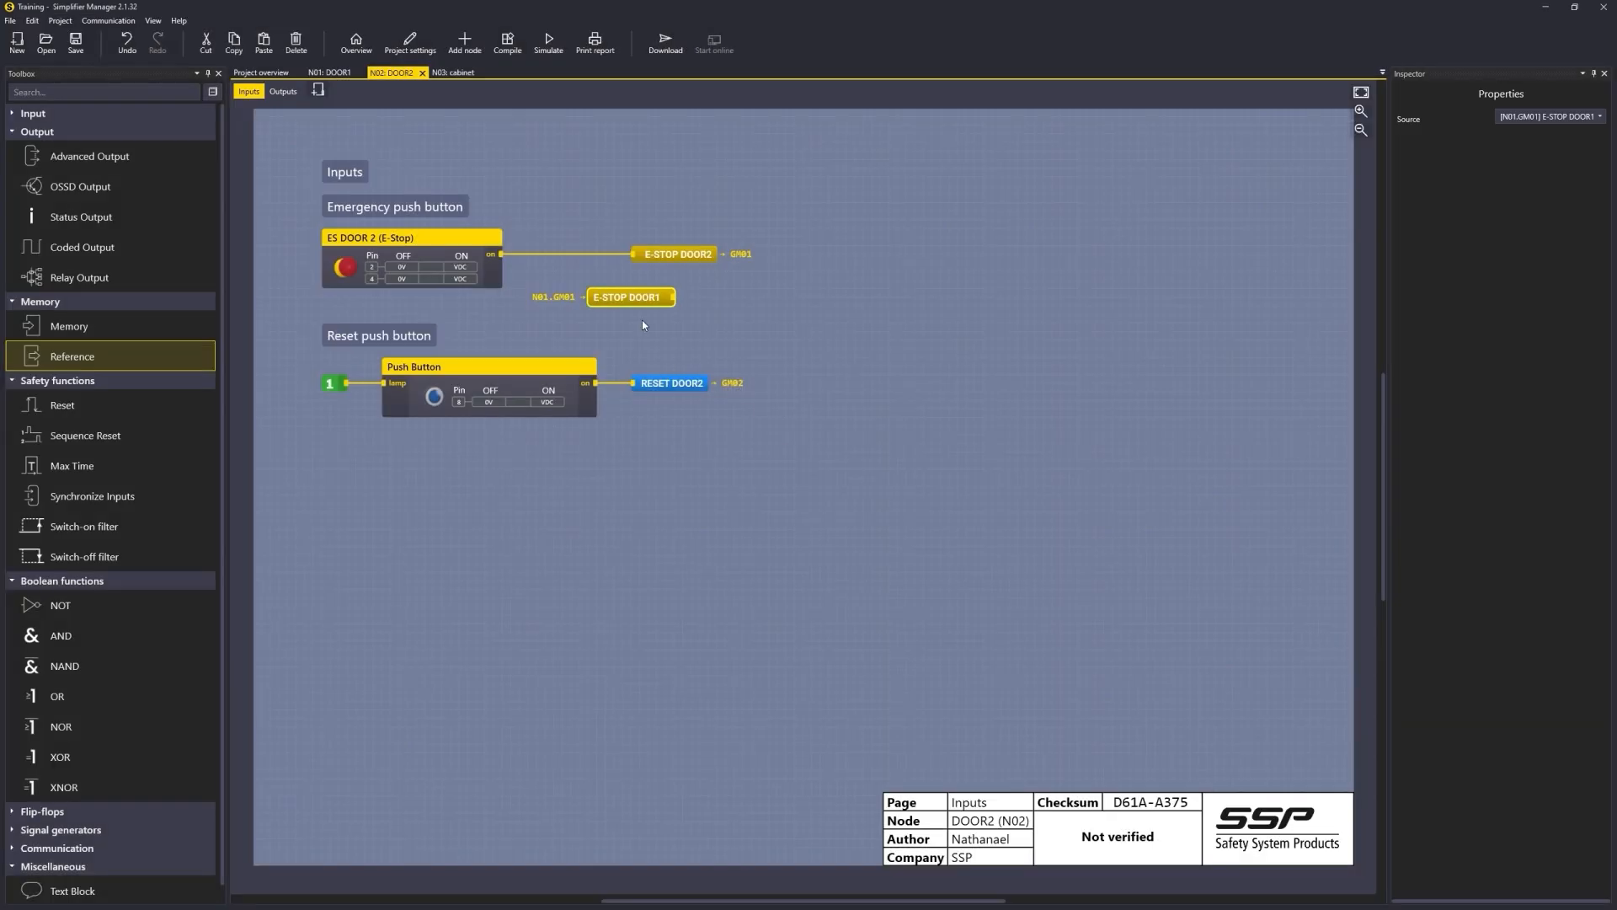
Step: On DOOR2, combine the E-Stop output and the E-STOP DOOR1 reference through an AND into a new global memory GM03
drag(662, 259, 708, 258)
drag(109, 326, 776, 194)
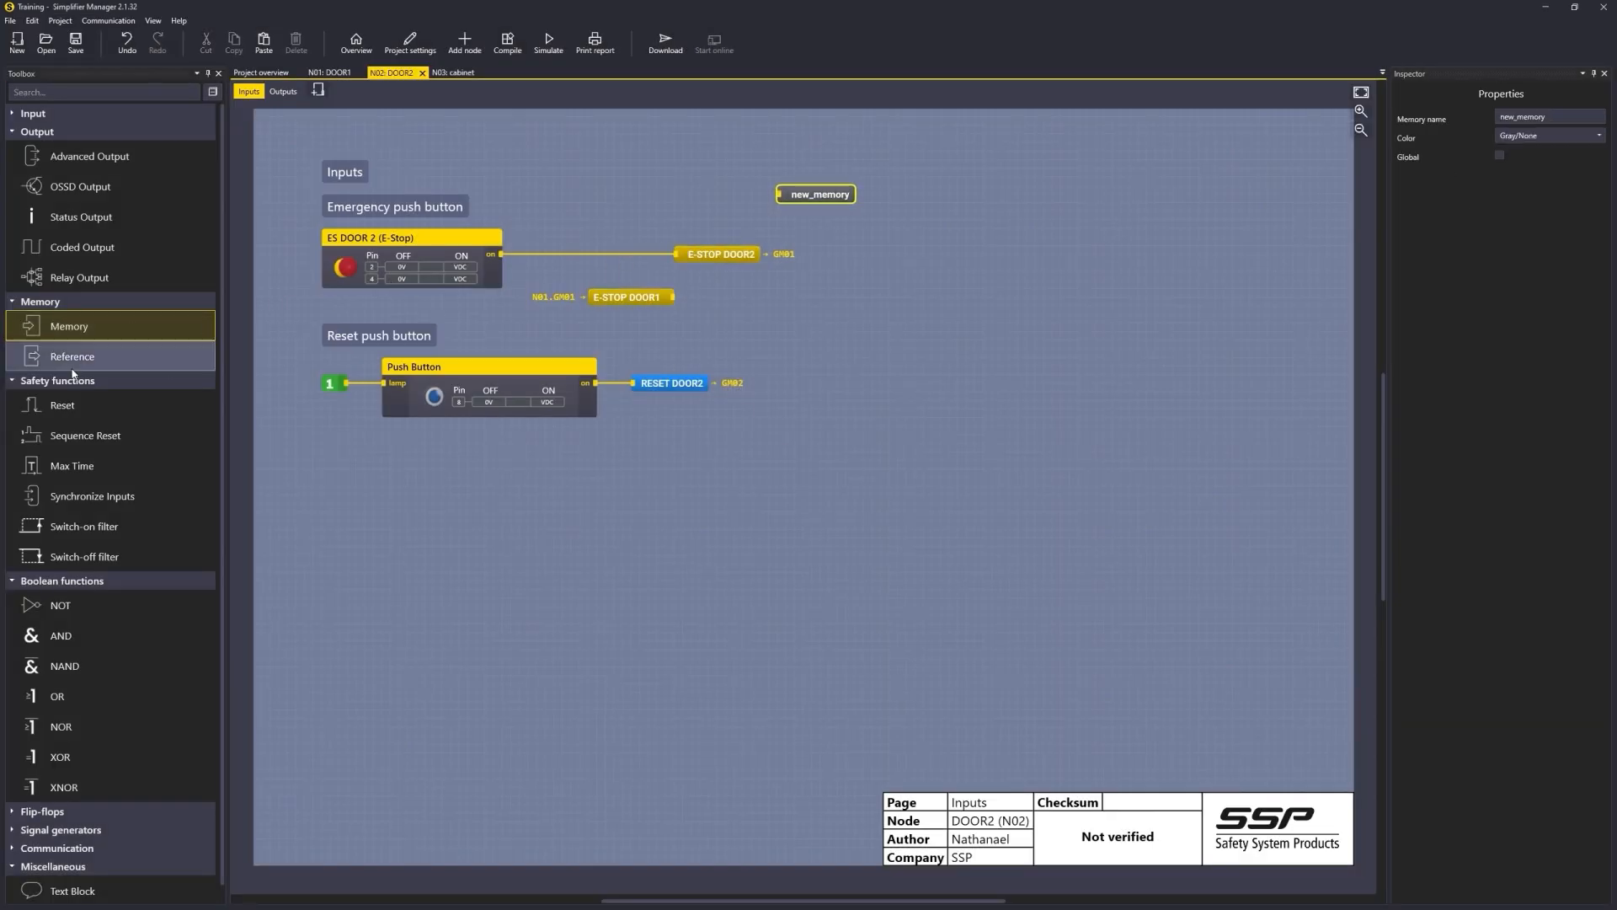
click(659, 202)
drag(502, 254, 649, 187)
drag(644, 295, 804, 189)
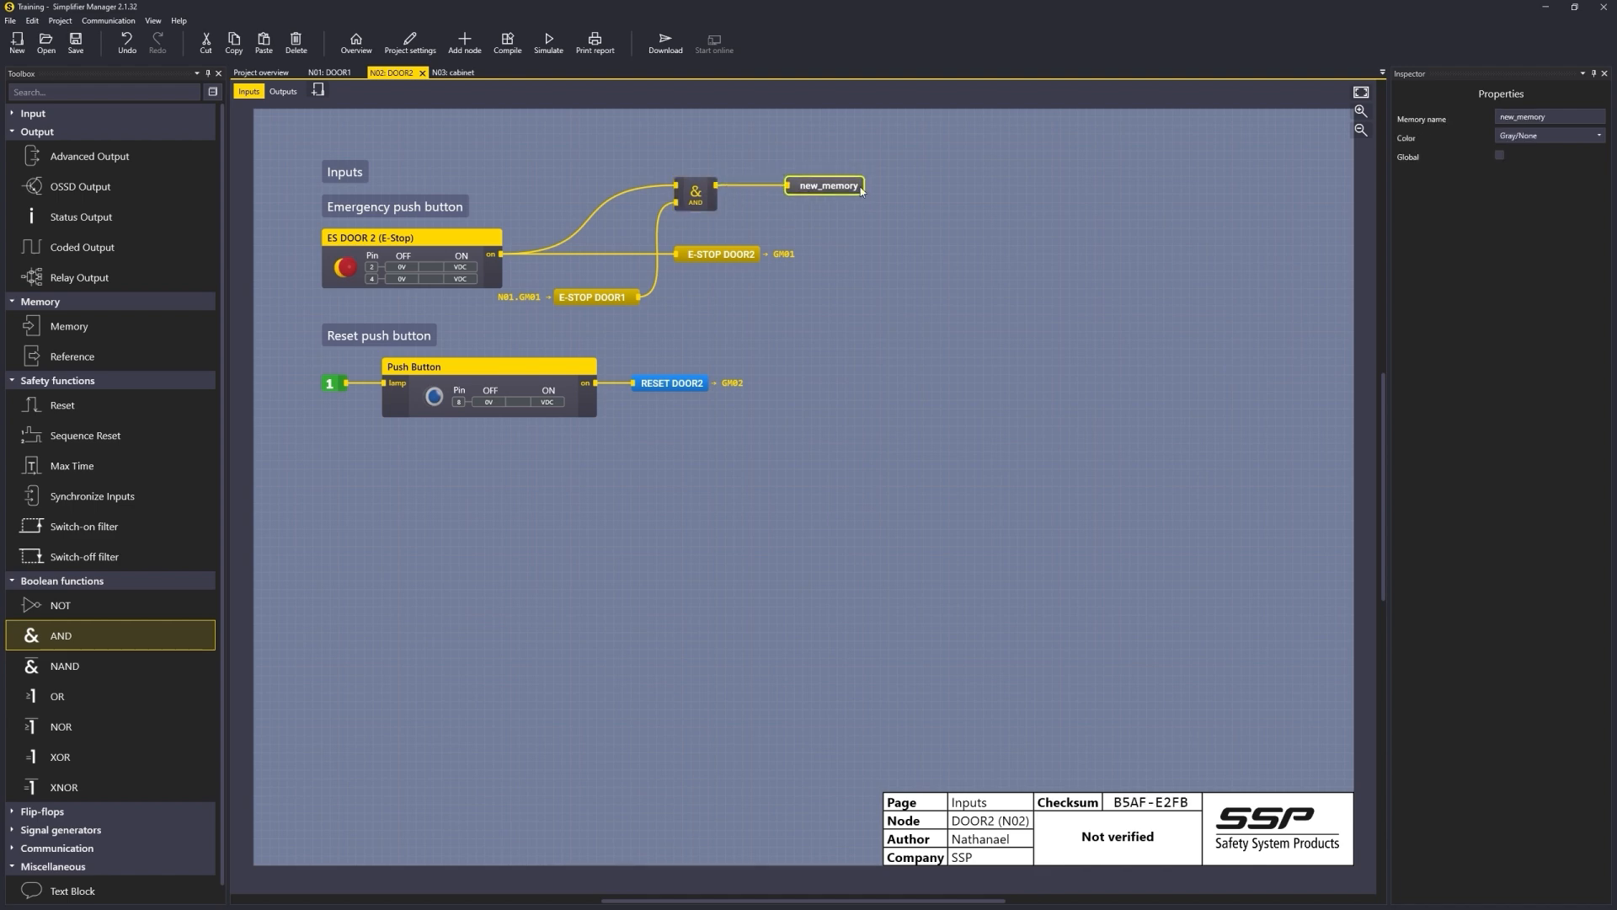
click(1499, 155)
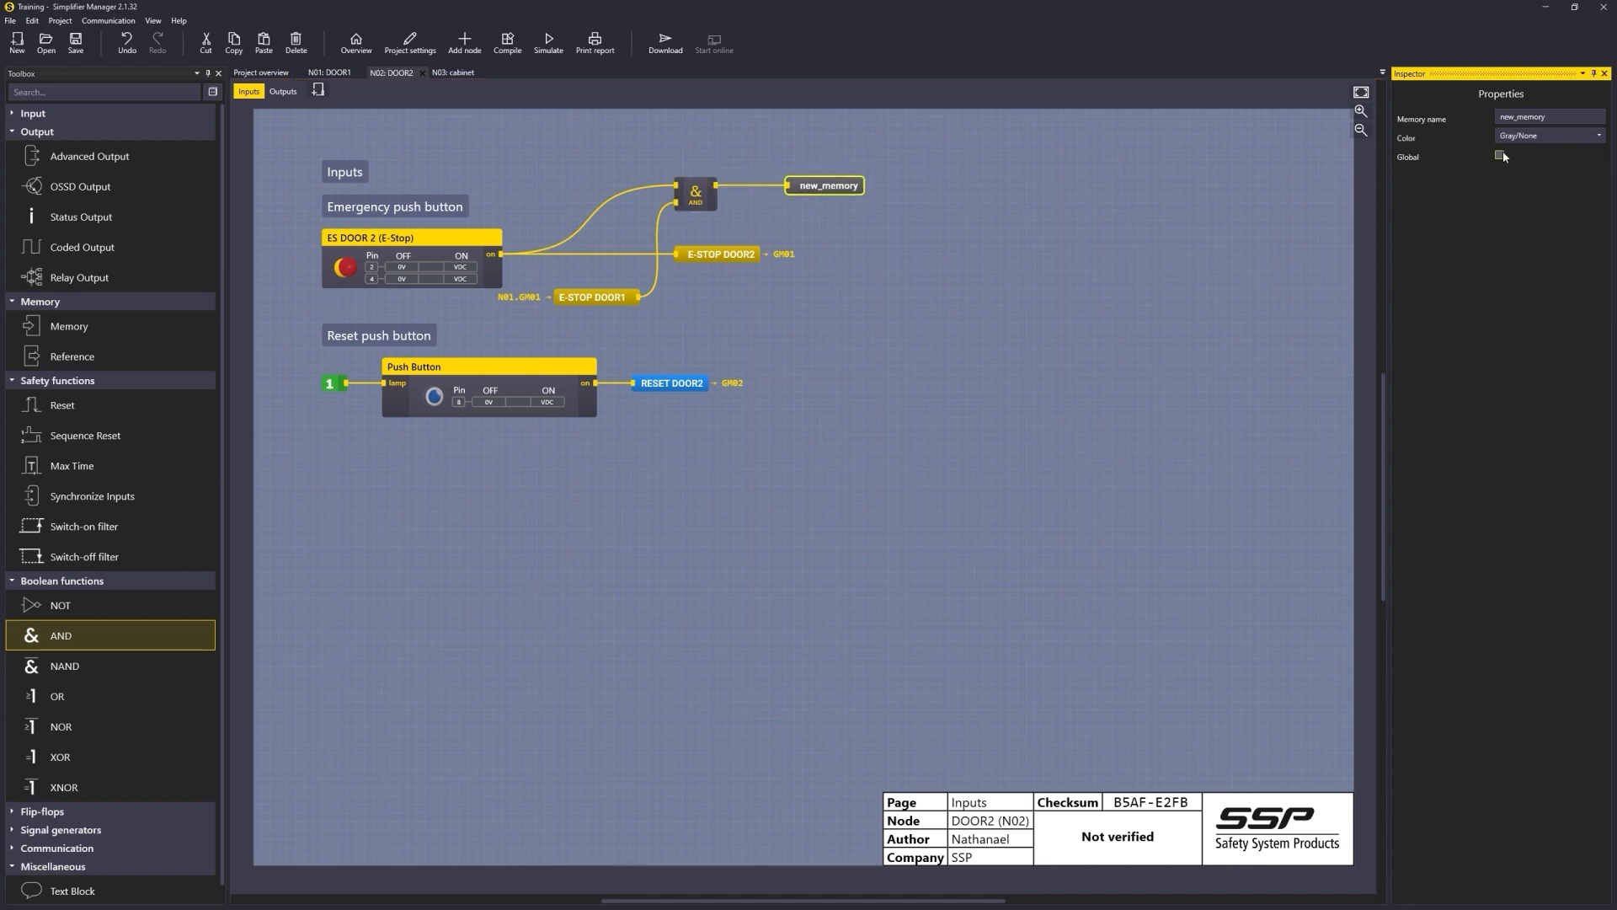
click(1528, 173)
click(1516, 238)
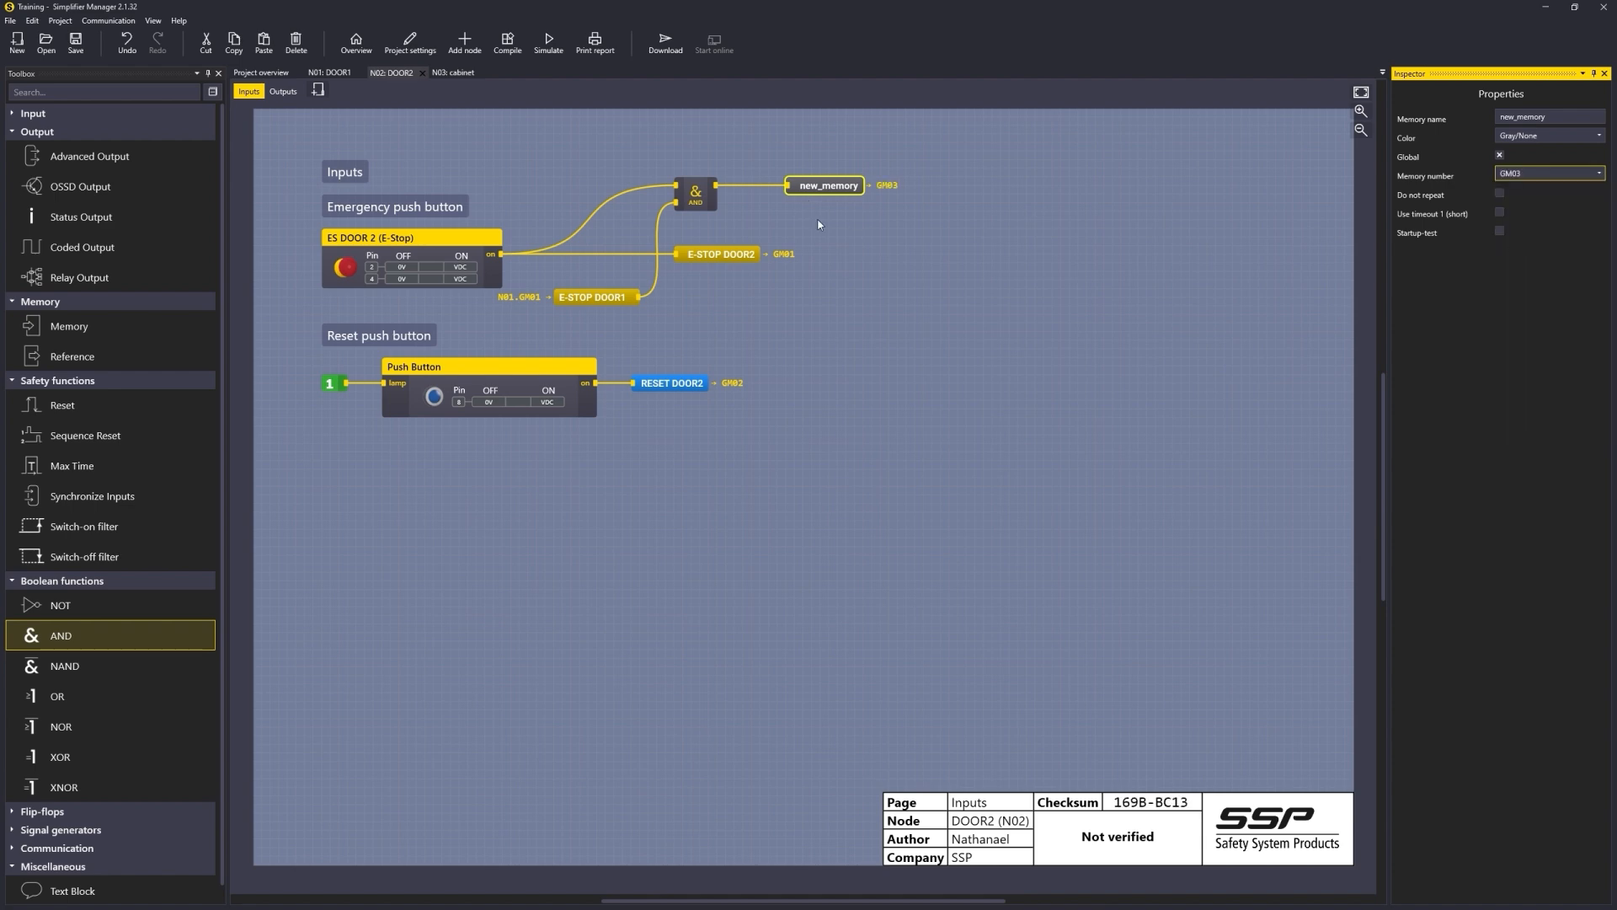
Step: On the cabinet page, reference N02.GM03 new_memory and wire it to the Reset block's input in place of the AND gate
click(453, 73)
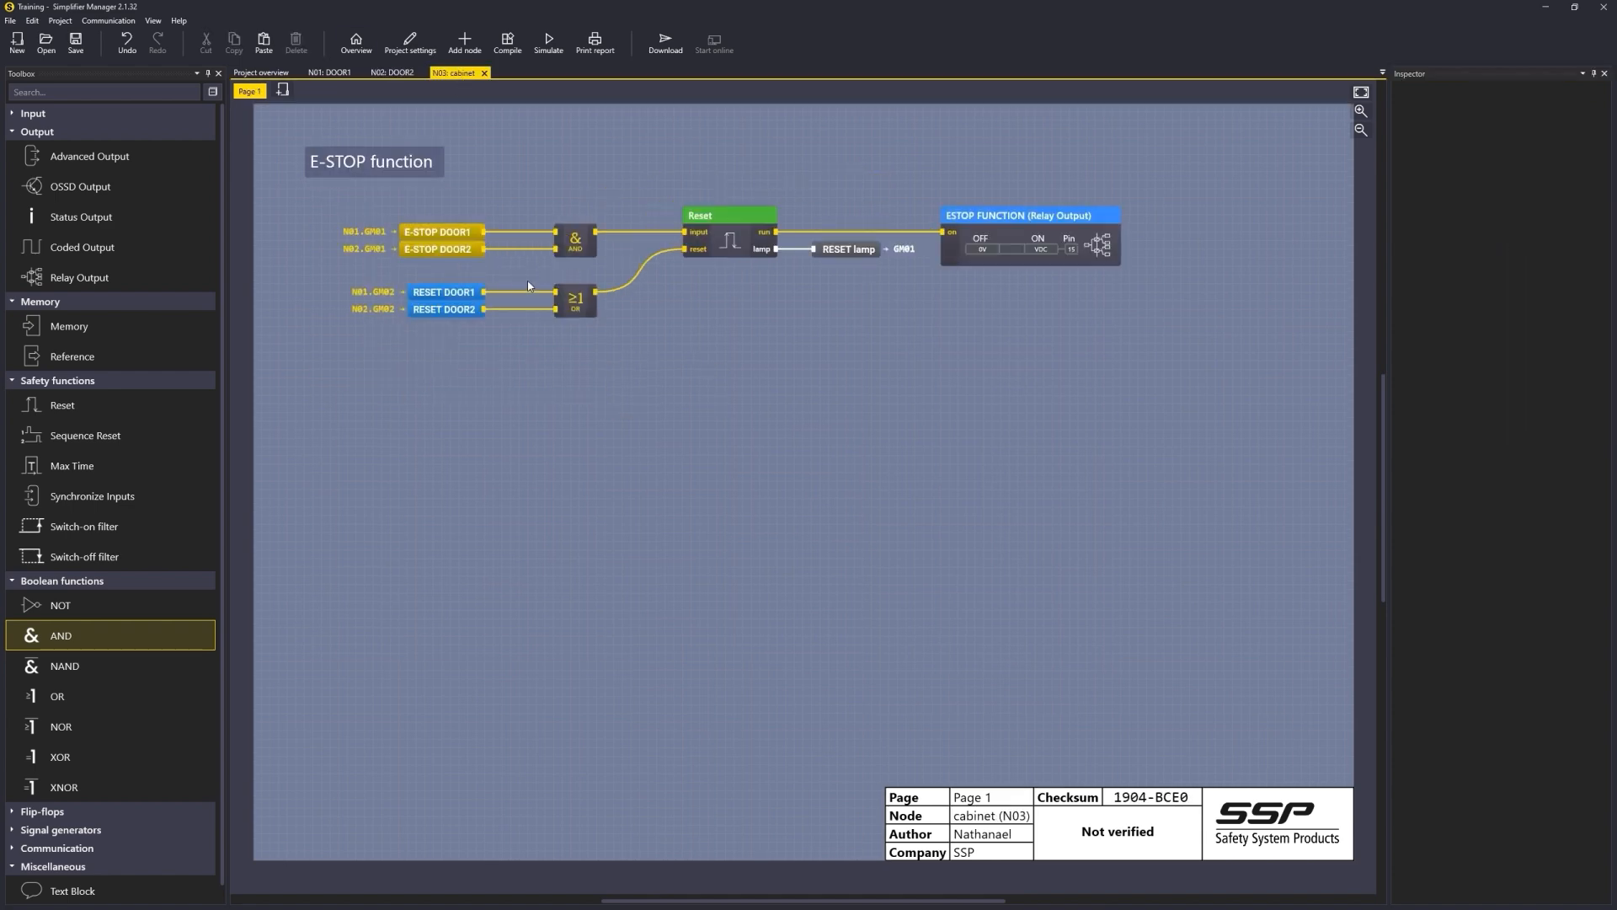
drag(118, 357, 535, 277)
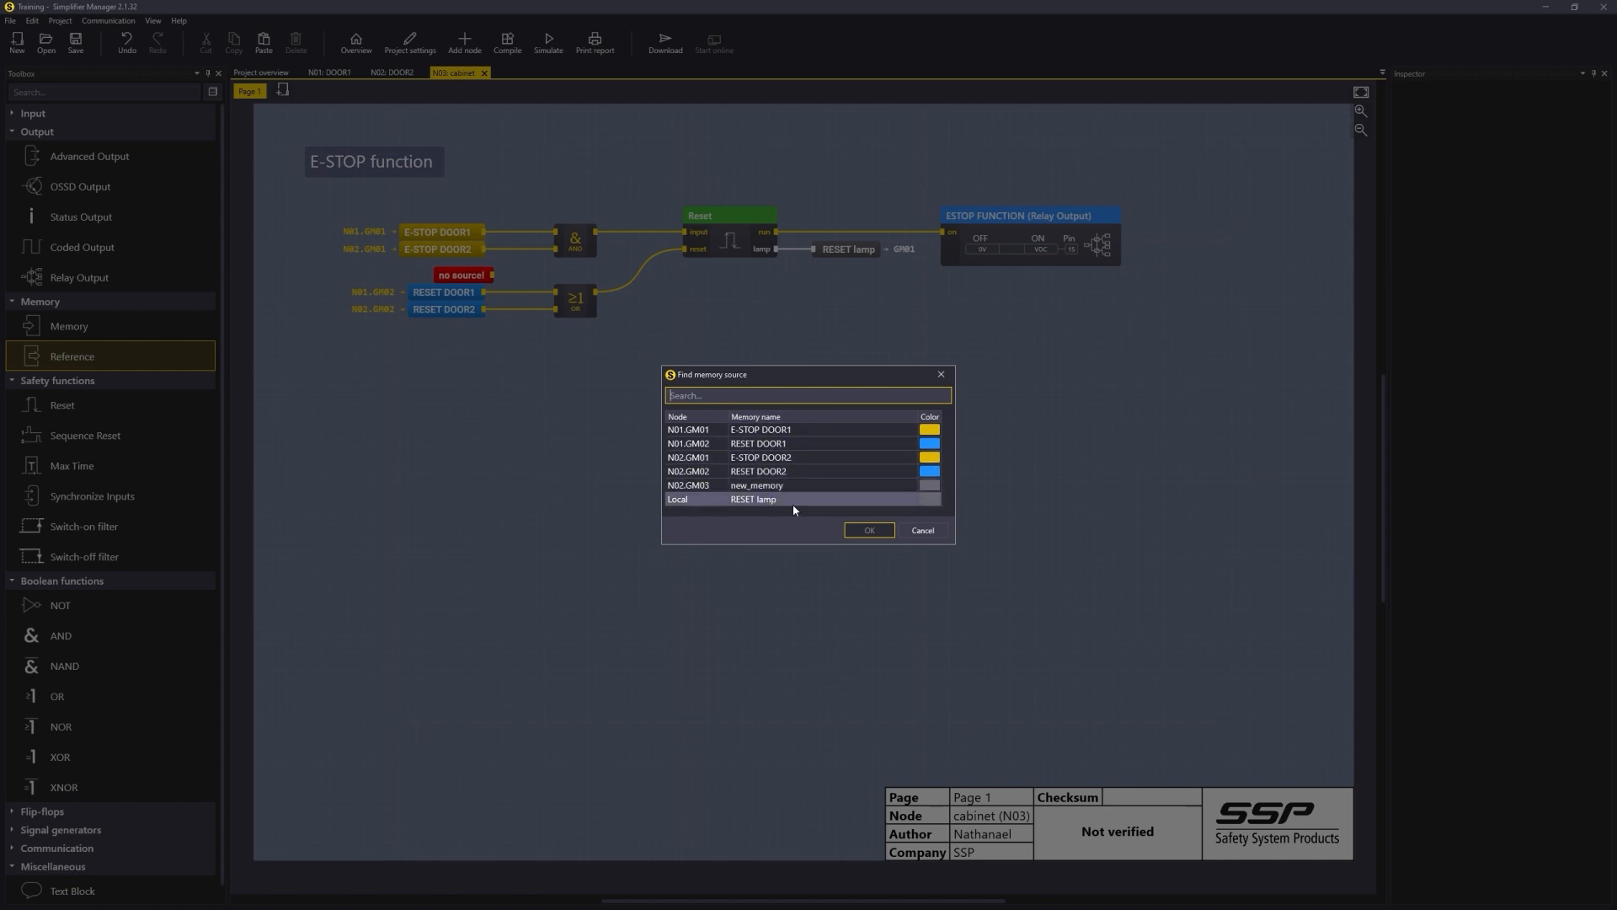
double_click(756, 485)
drag(468, 275, 562, 278)
drag(600, 193, 397, 256)
drag(563, 246, 576, 220)
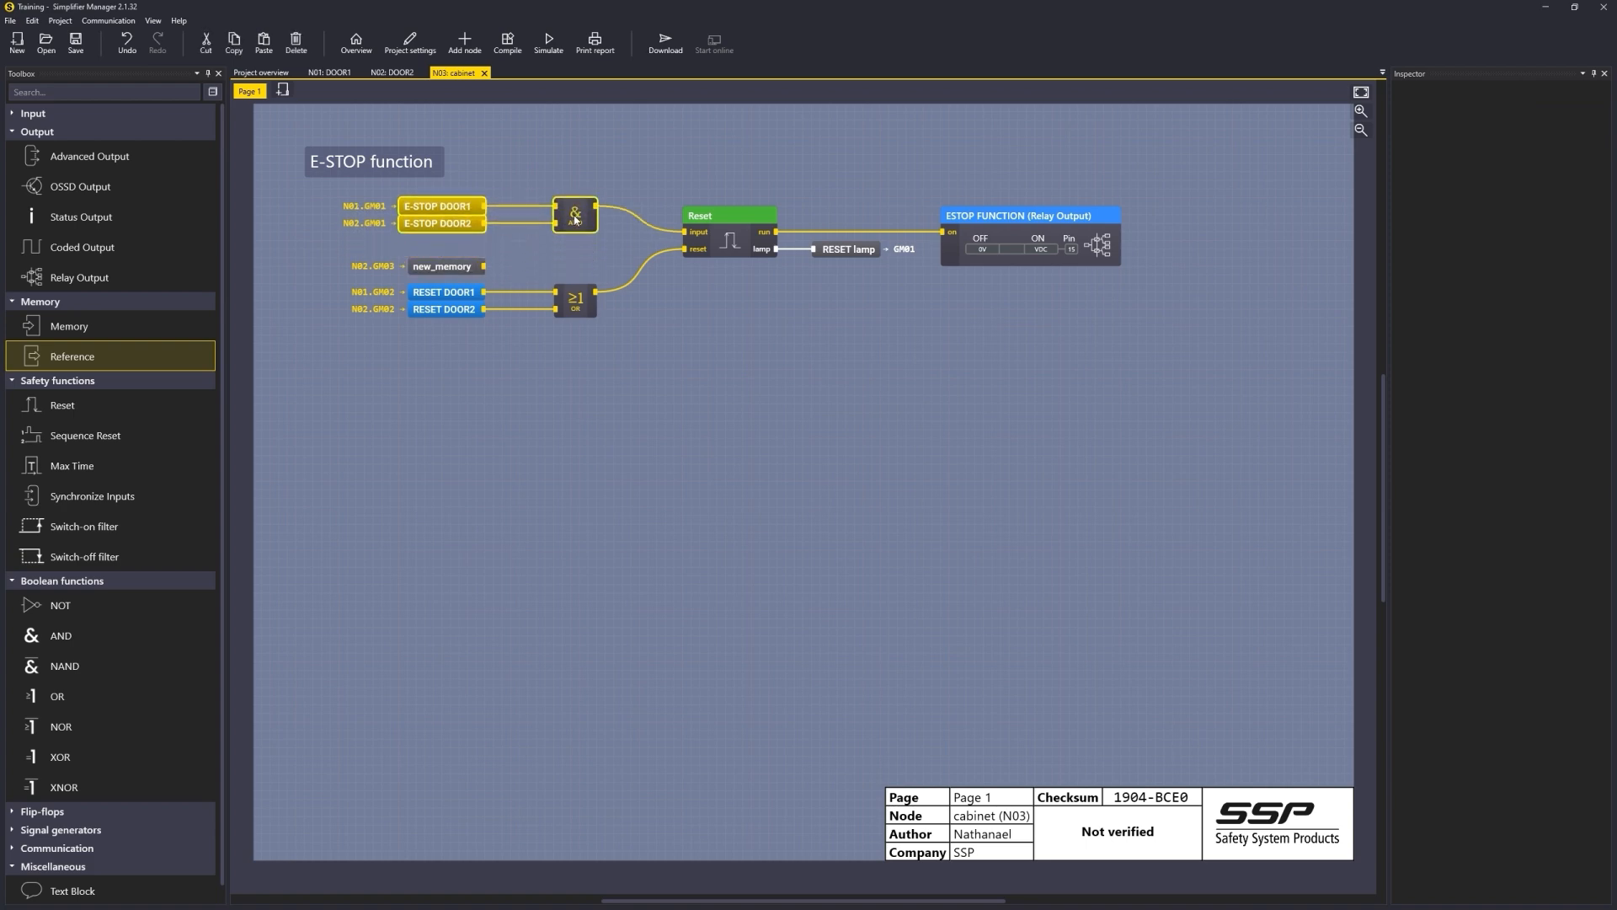
drag(470, 273, 580, 256)
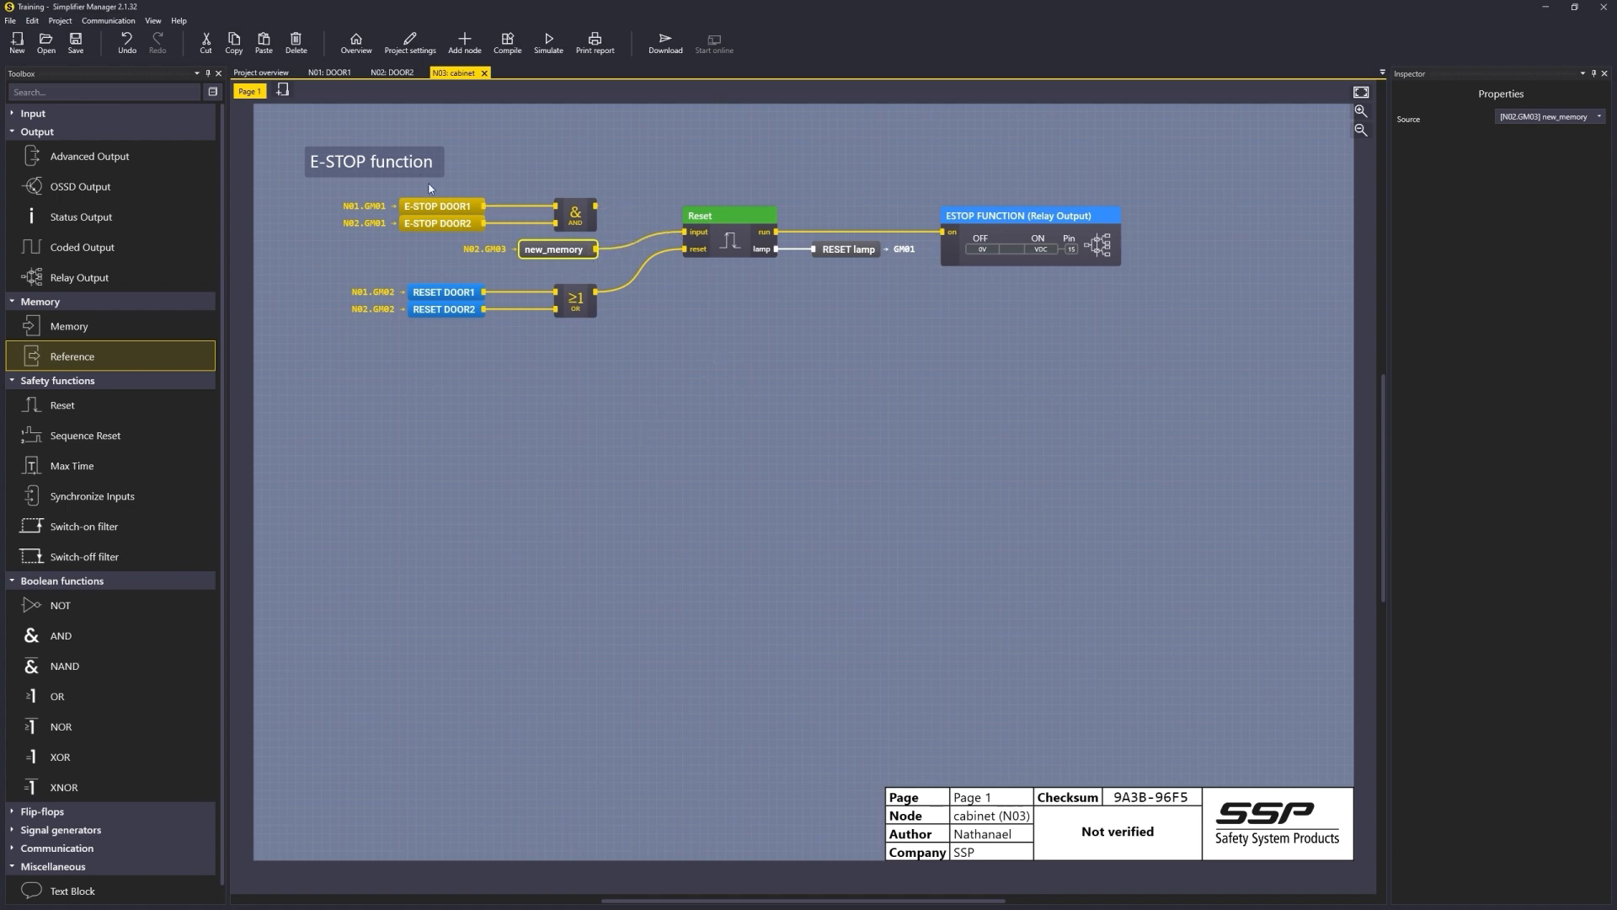
Step: Review the DOOR2, DOOR1 and cabinet logic pages in turn
click(392, 72)
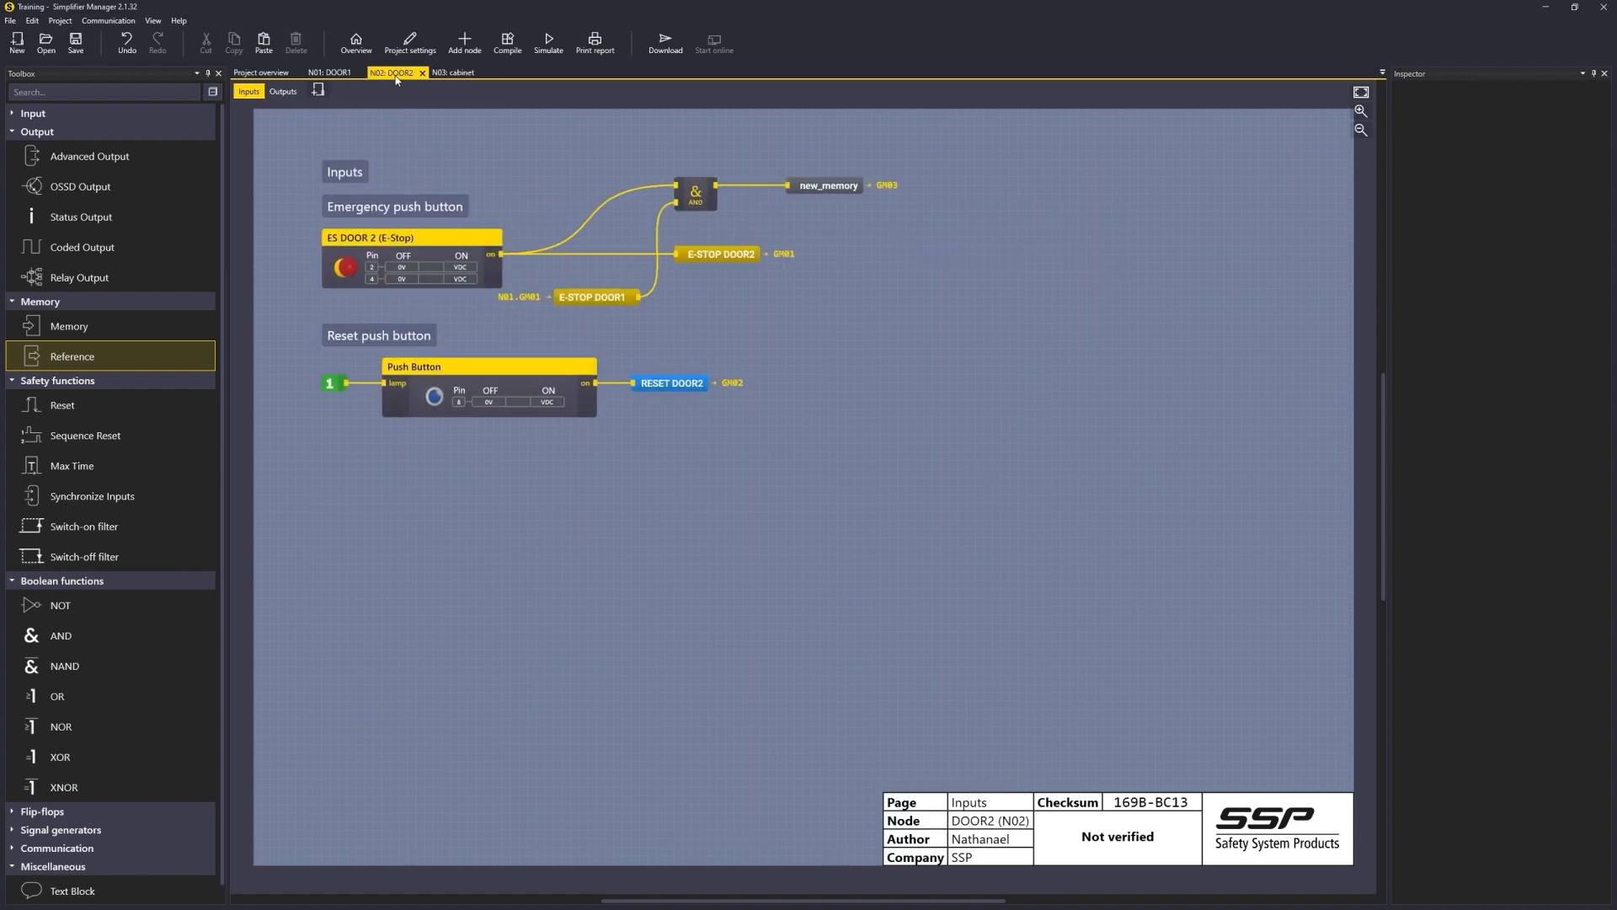
click(341, 76)
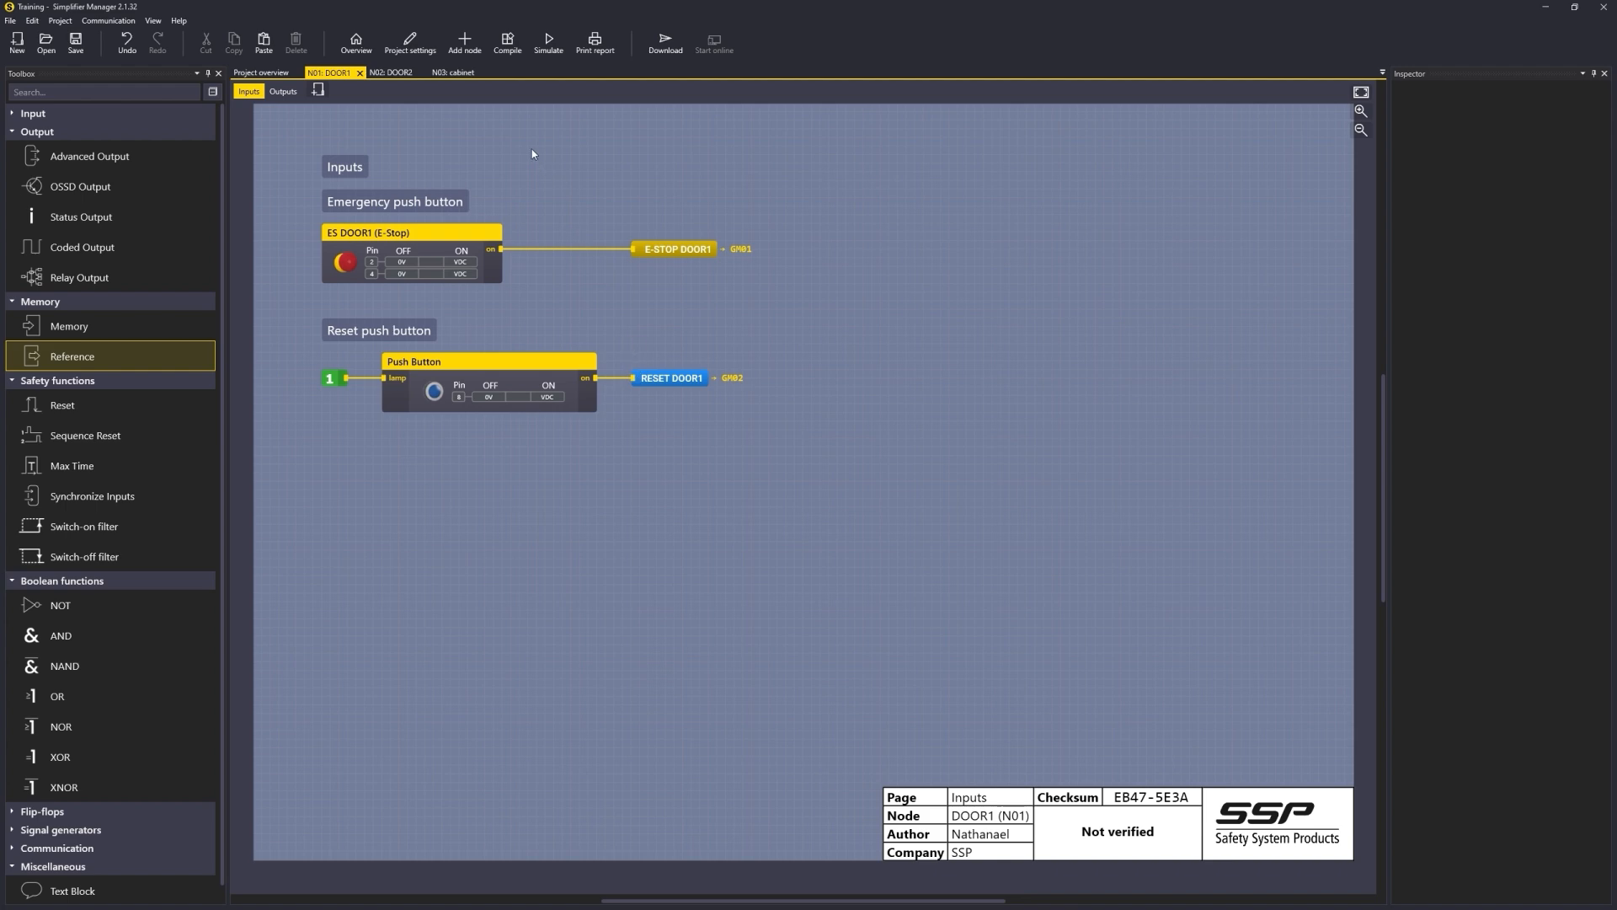
click(386, 73)
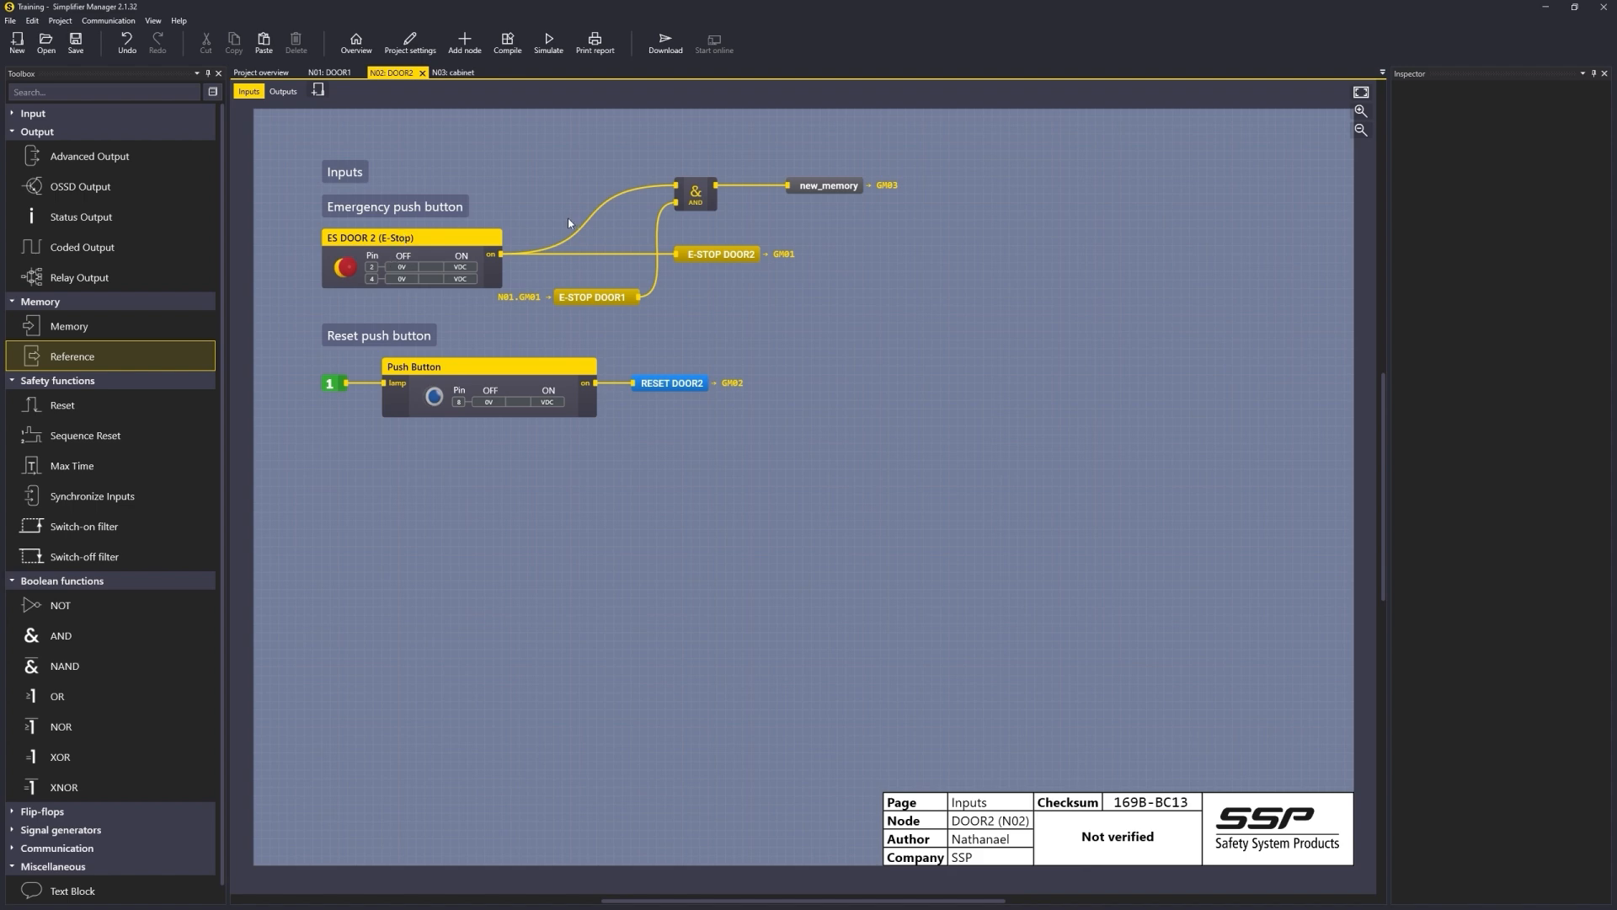
click(459, 72)
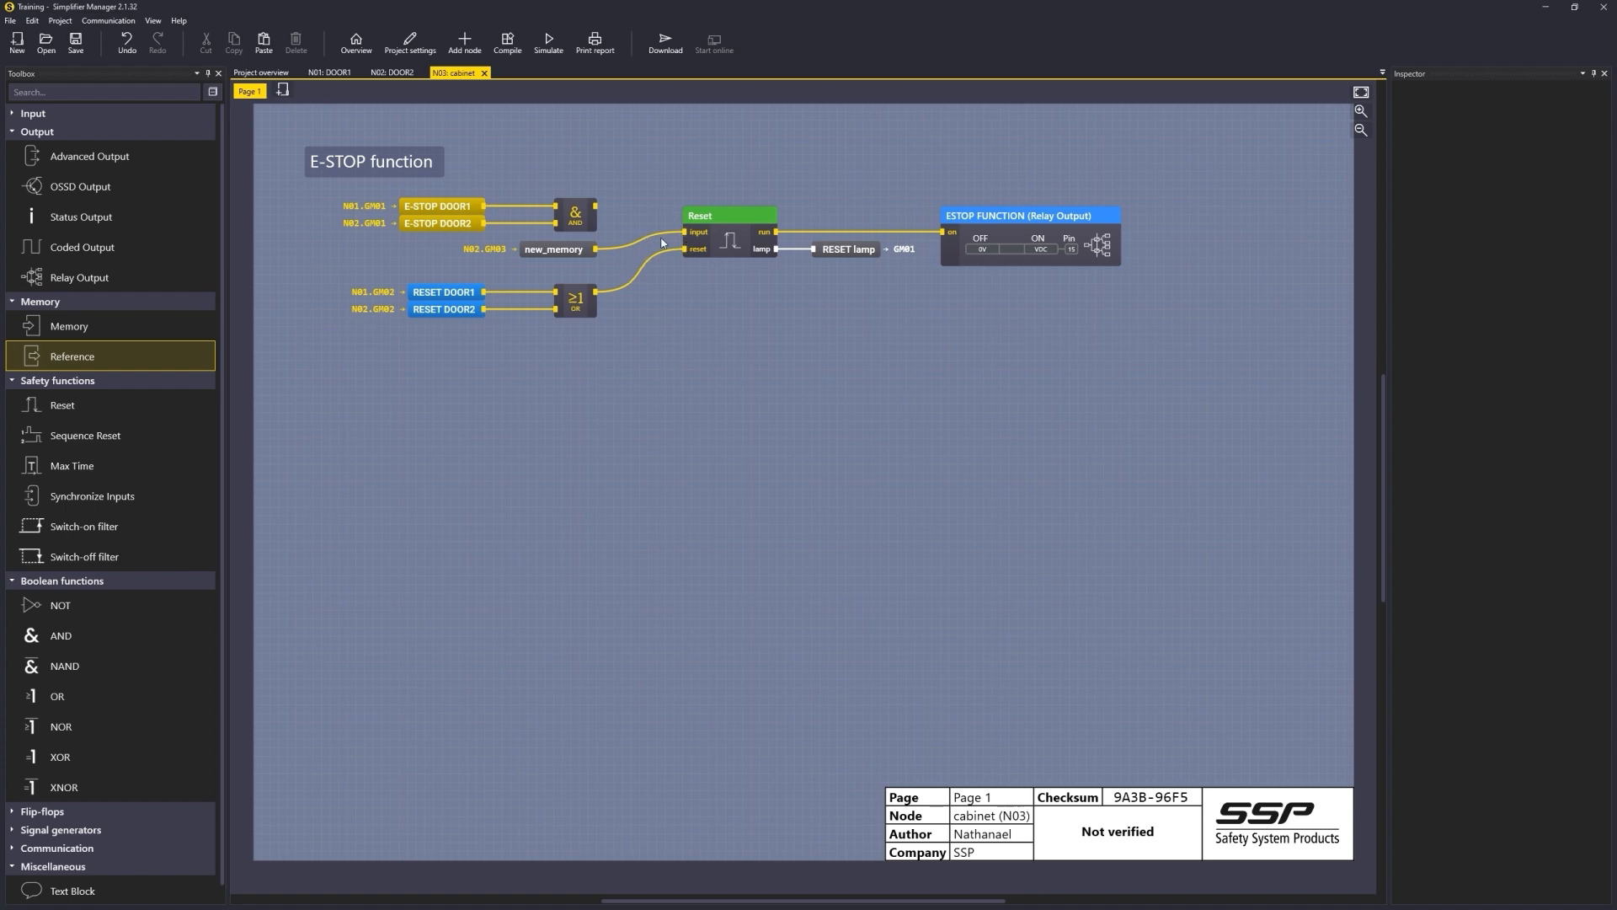
Step: Remove the new_memory reference from the cabinet page and reconnect the AND gate to the Reset input
drag(685, 232, 463, 205)
click(578, 251)
key(Delete)
drag(575, 221, 581, 245)
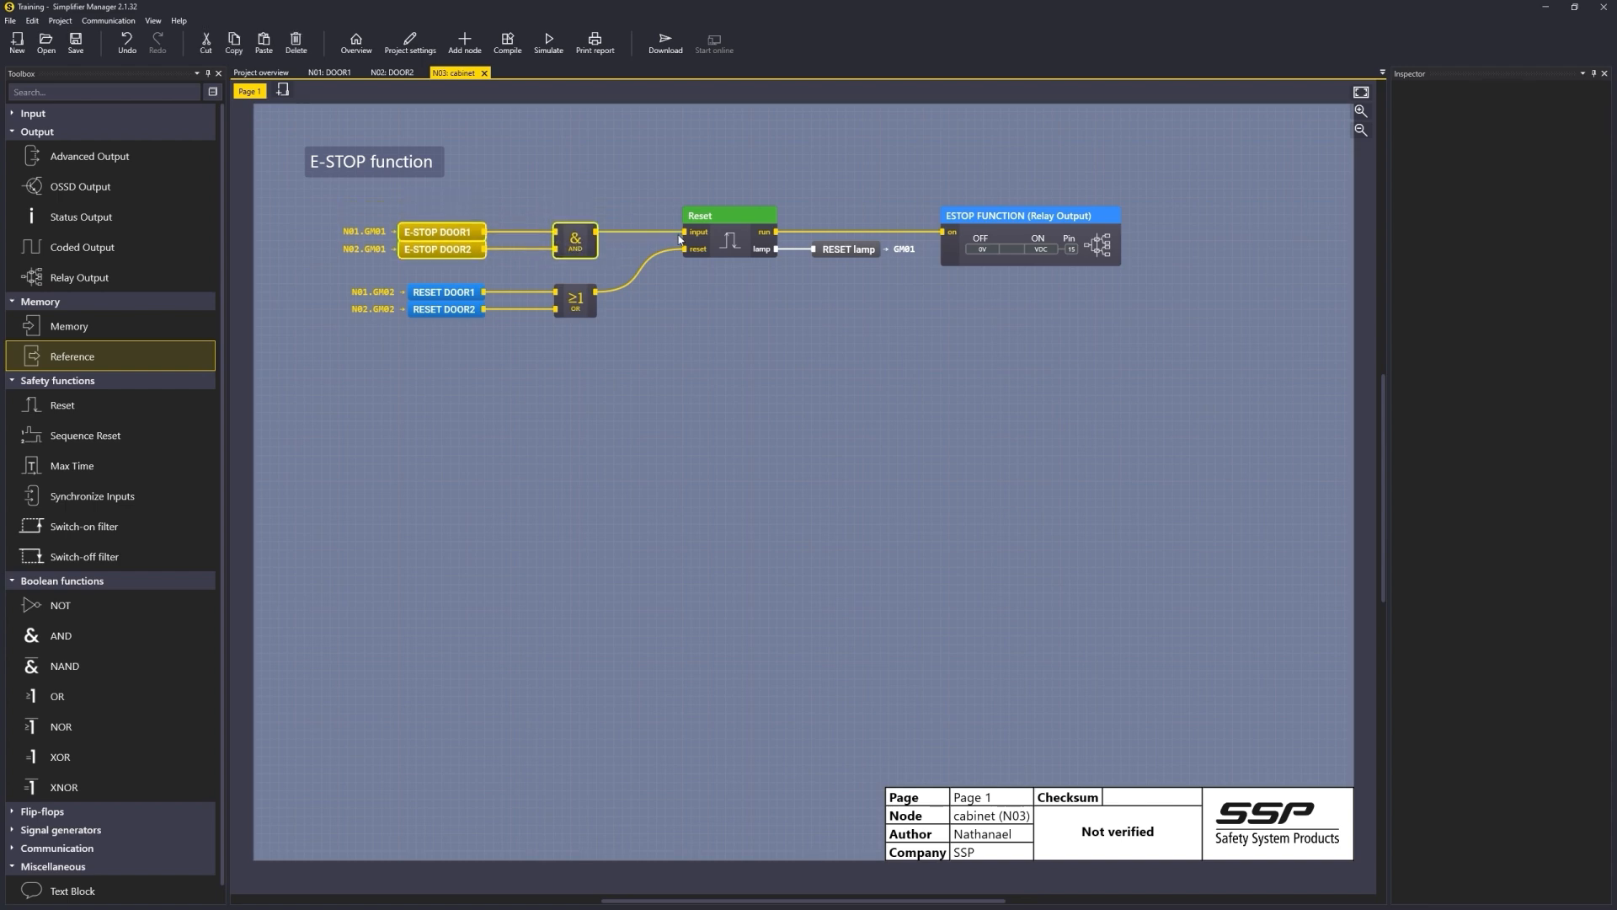
click(441, 120)
Step: Delete the AND gate, the E-STOP DOOR1 reference and new_memory from DOOR2's inputs page
click(392, 73)
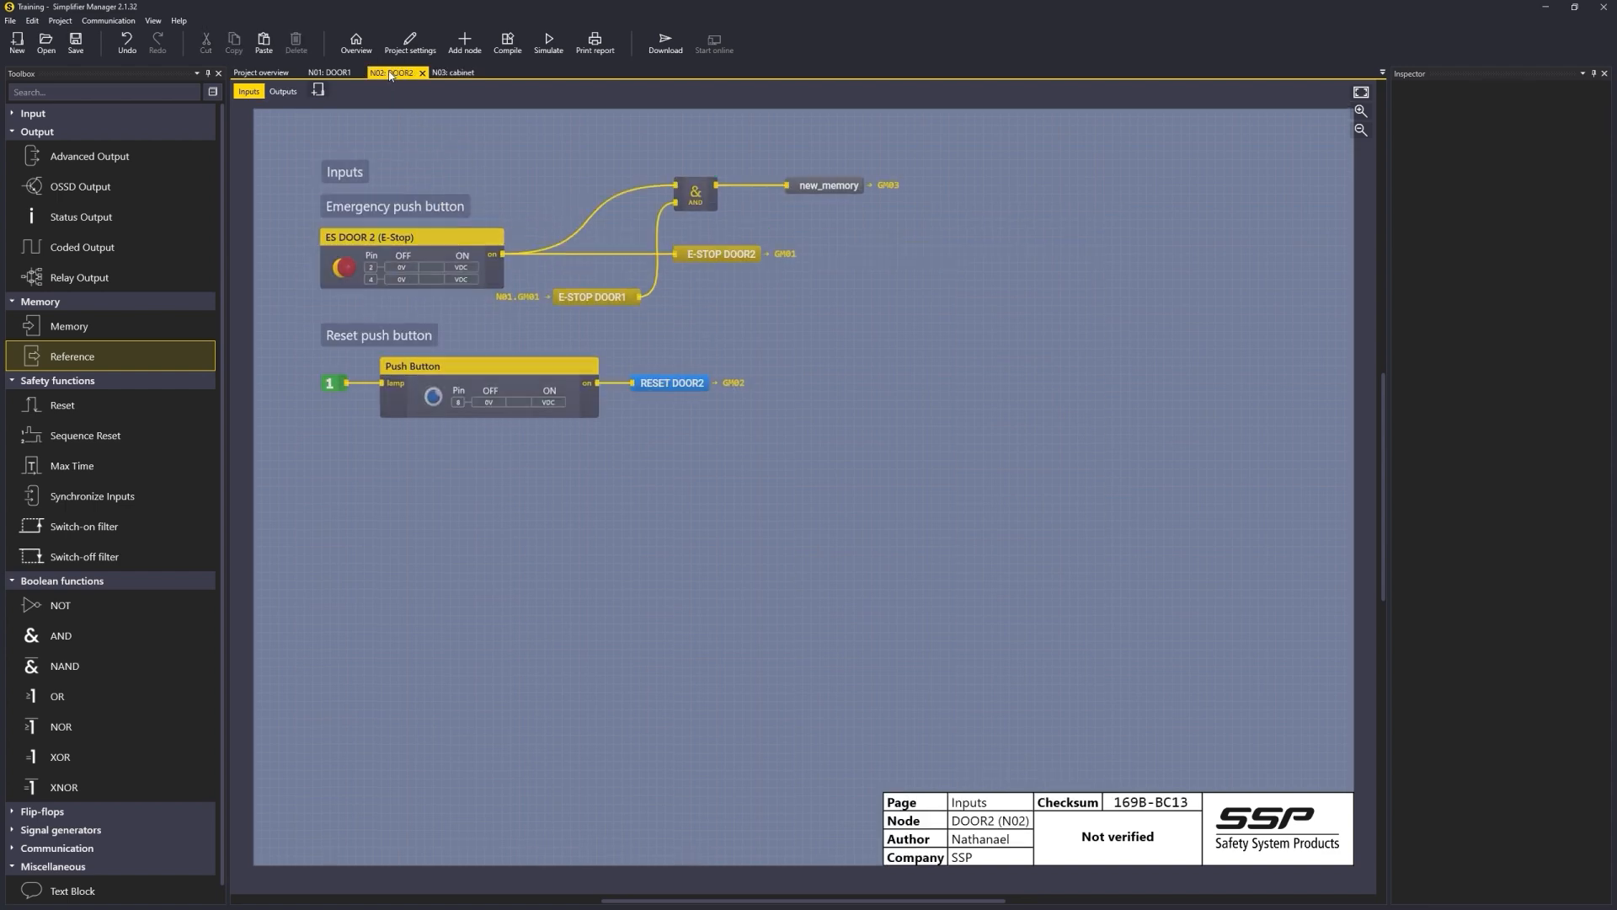
click(689, 197)
key(Delete)
click(594, 296)
key(Delete)
click(844, 189)
key(Delete)
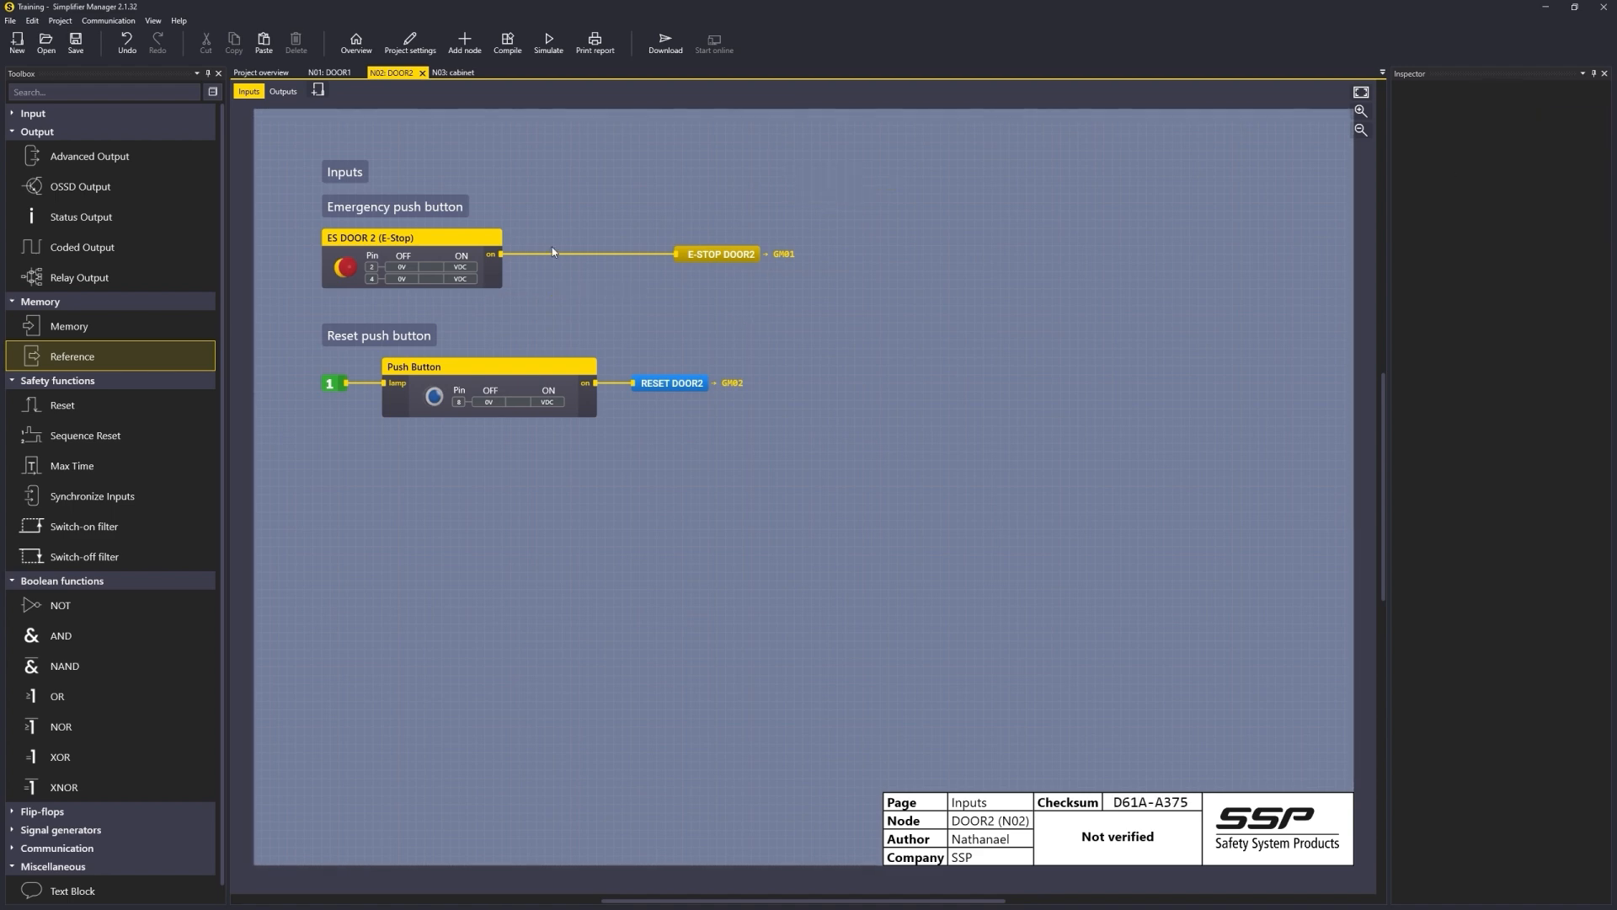
Step: Start adding a new node with hardware type S14 and name it DOOR3
click(261, 73)
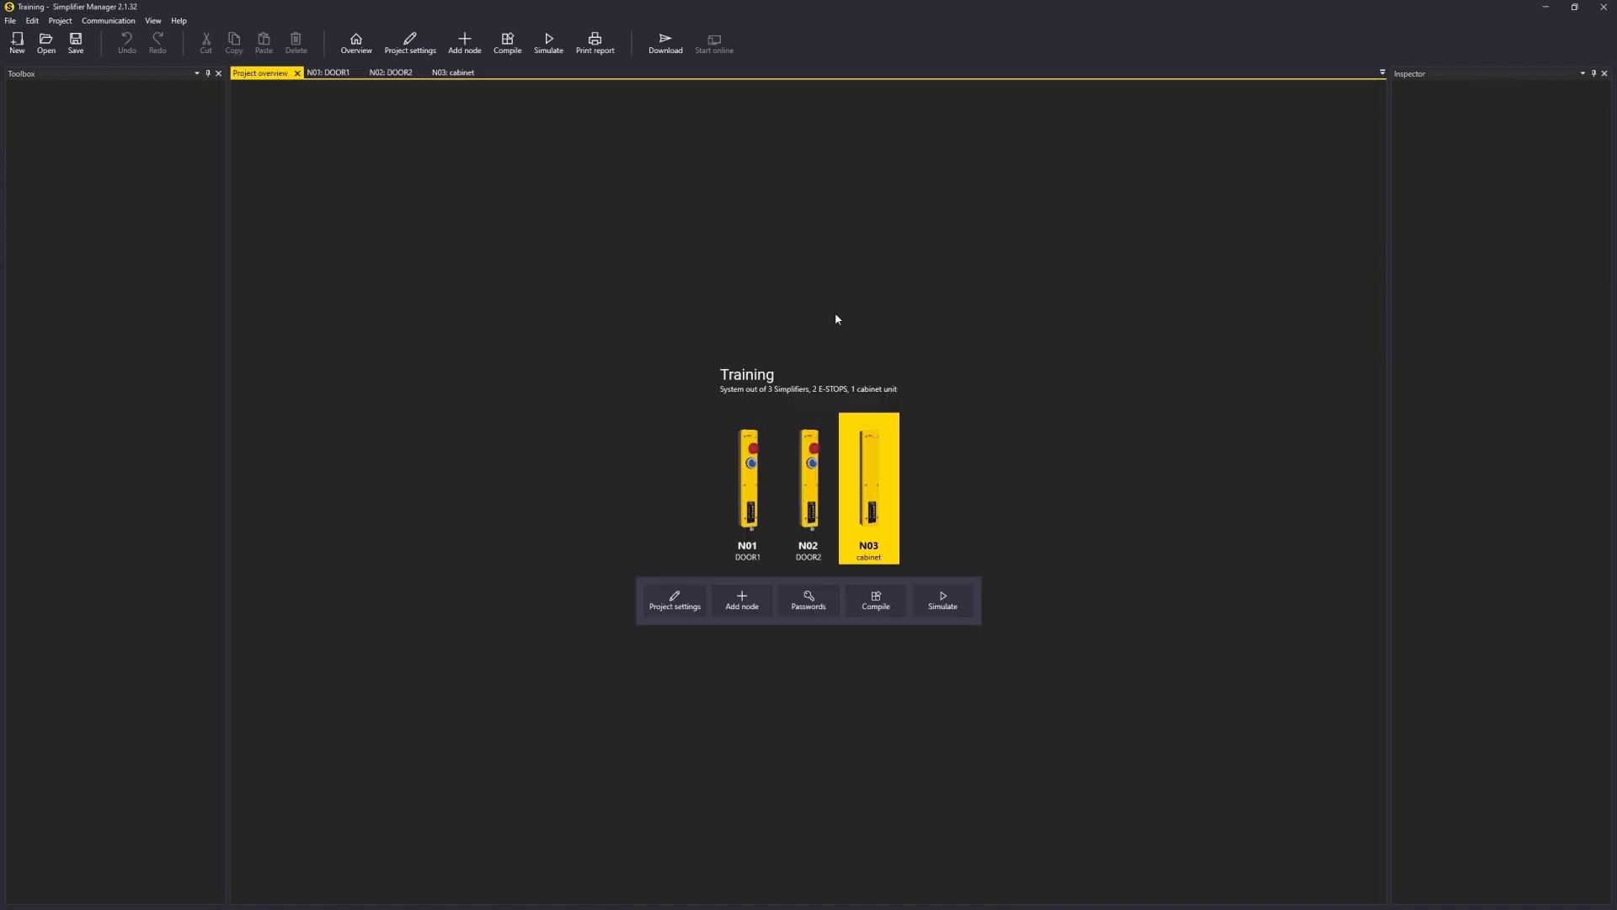
click(742, 610)
click(776, 510)
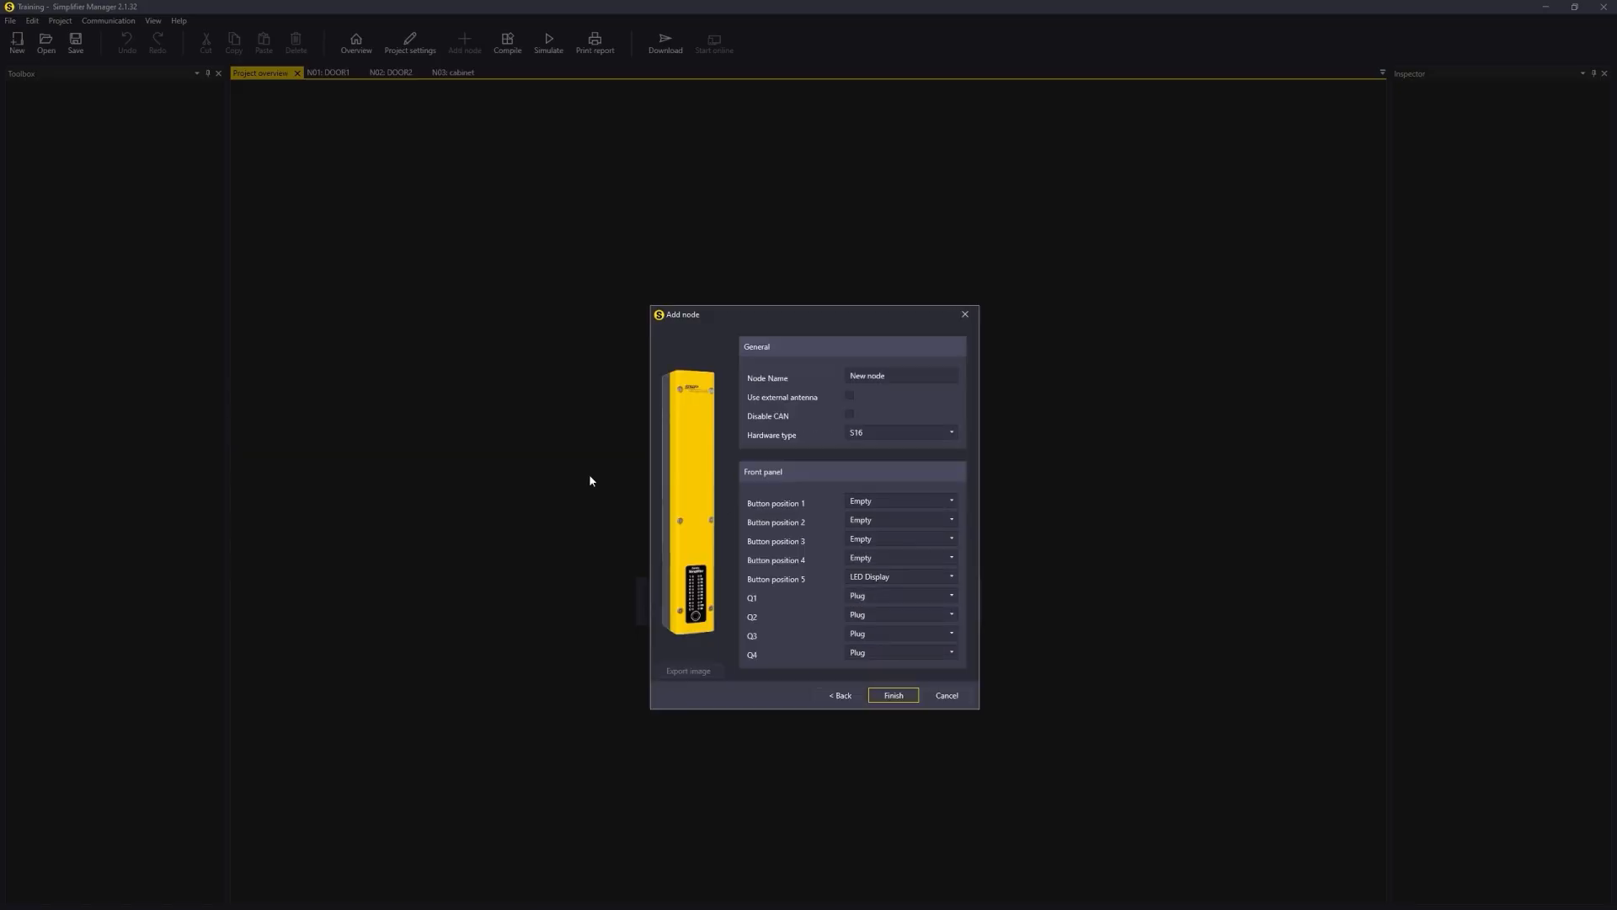
click(889, 433)
click(886, 468)
click(902, 380)
text(DOOR3)
Step: Fit DOOR3's front panel with an E Stop (with LED), a Blue push button and an M12 Female connector on Q3, then finish
click(901, 501)
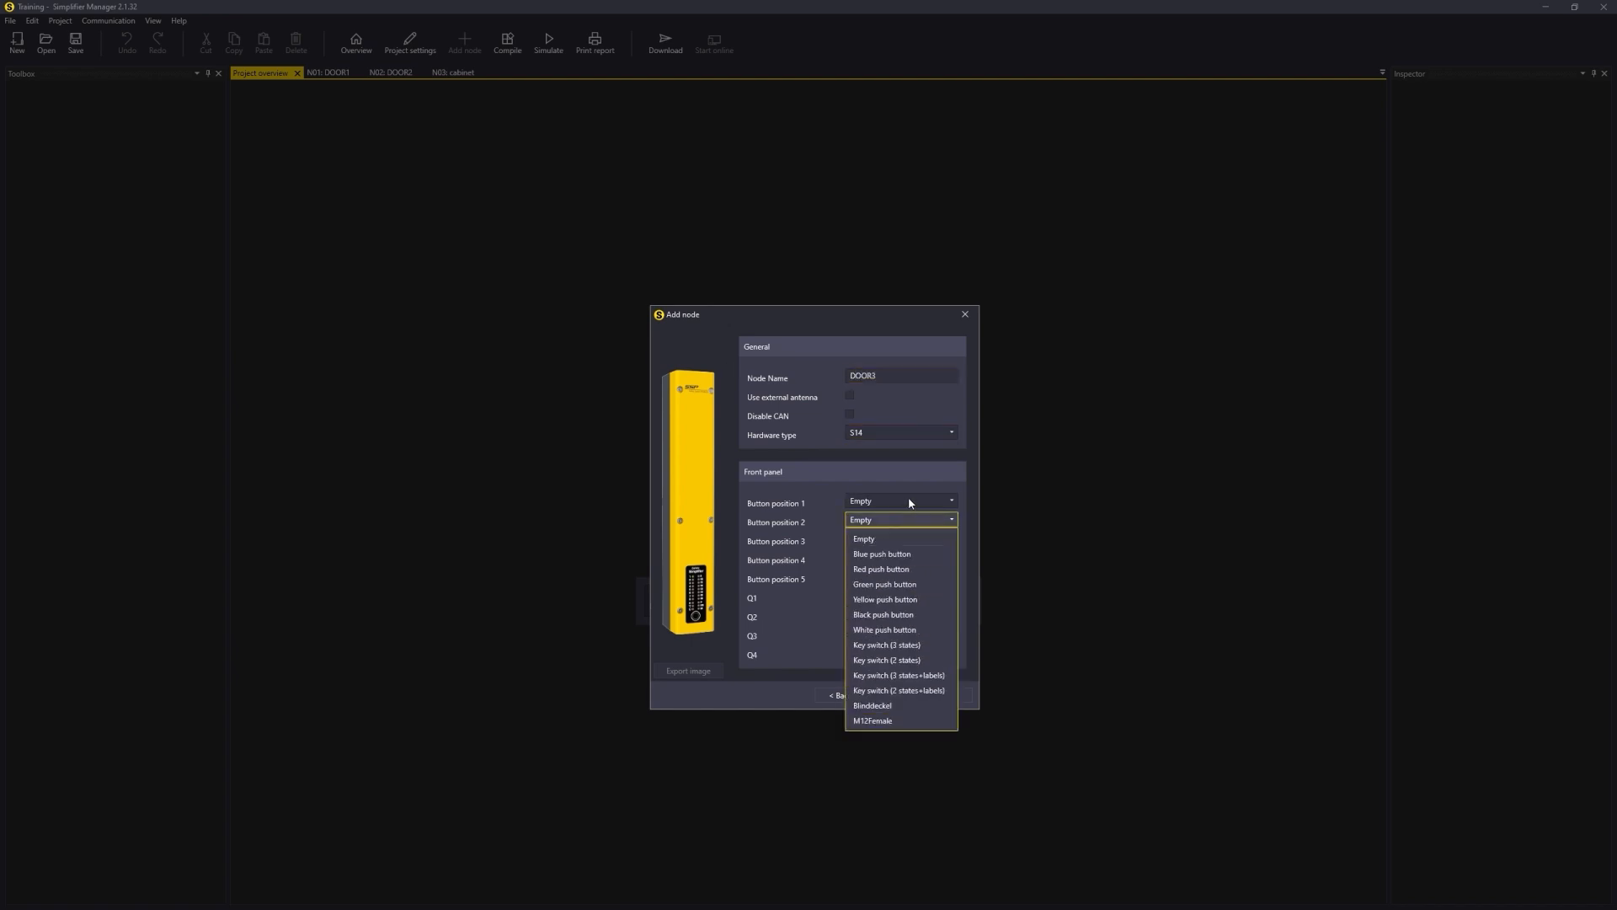
click(882, 549)
click(883, 521)
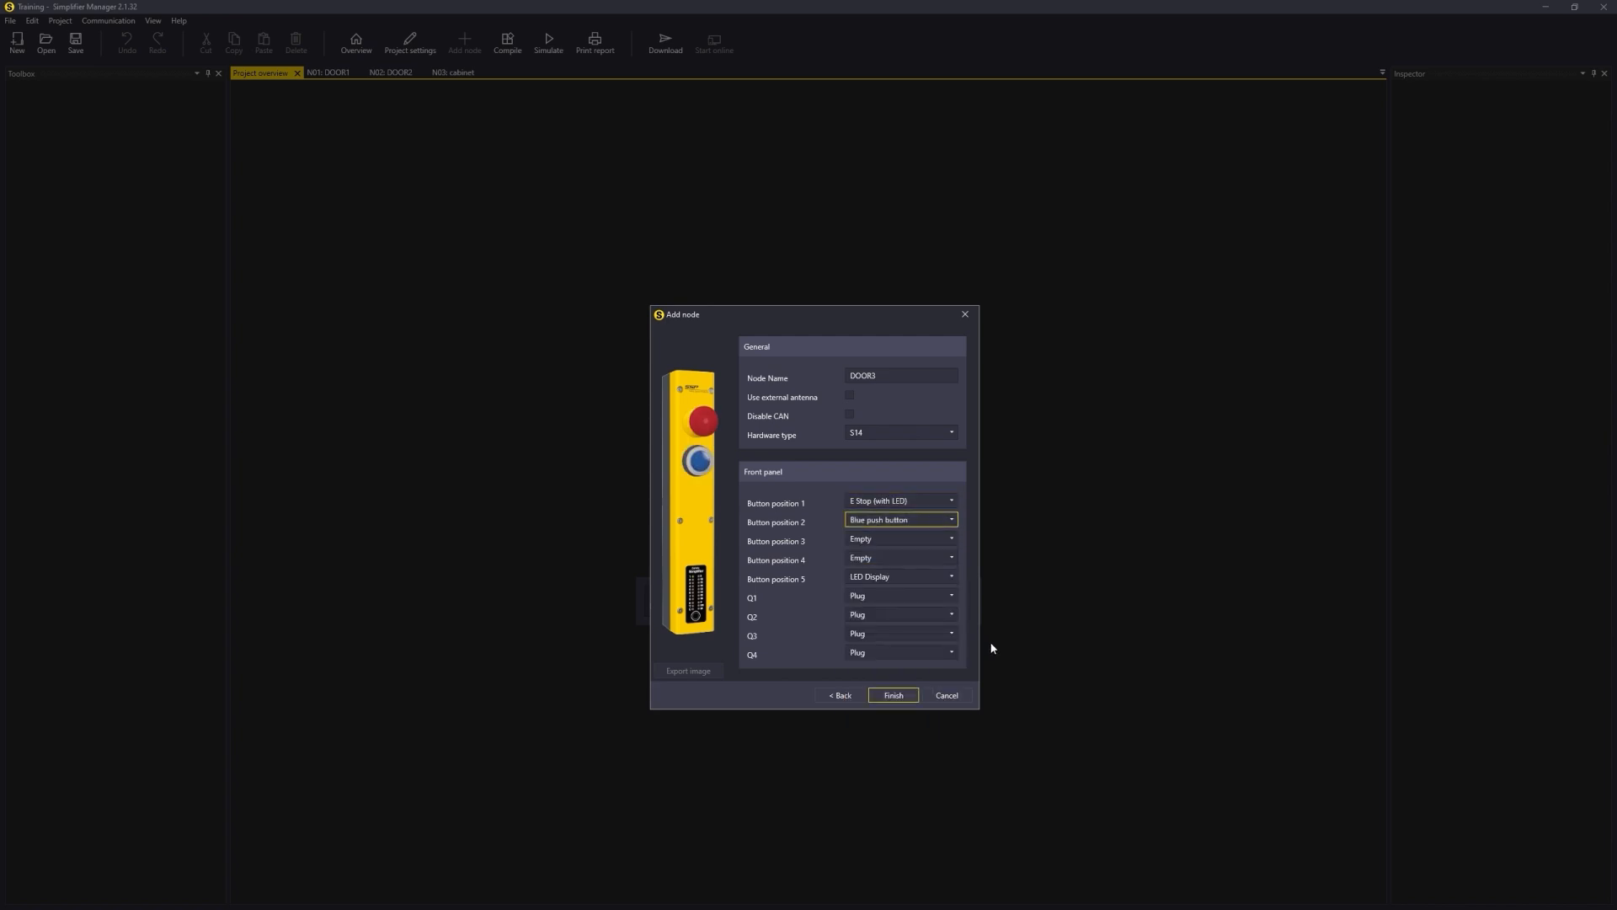
click(894, 637)
click(905, 694)
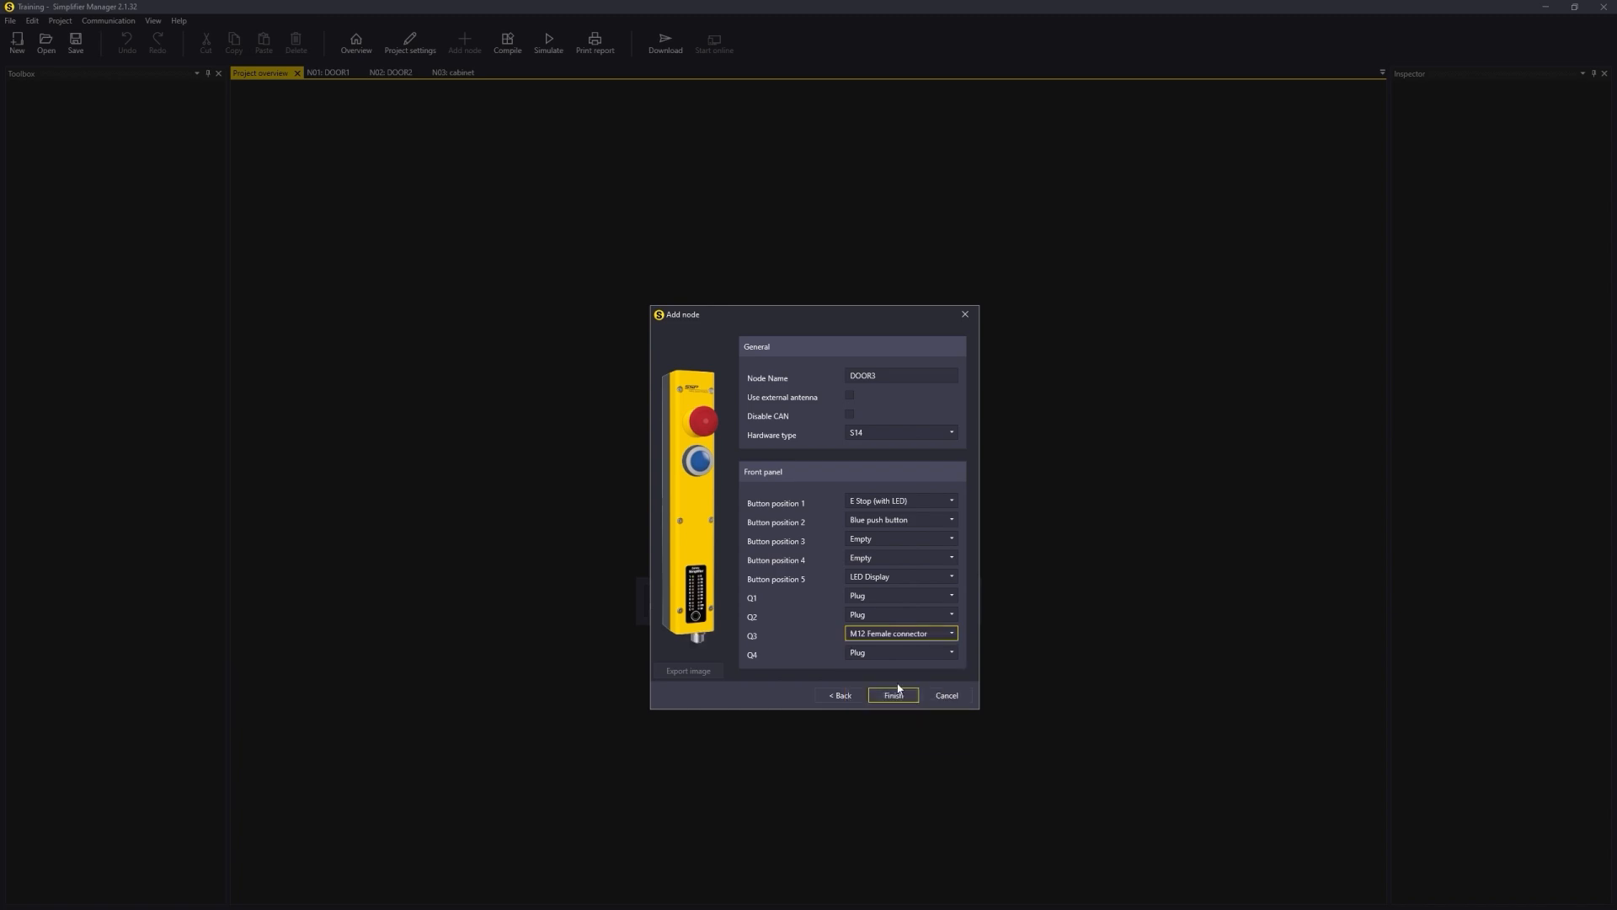
click(908, 694)
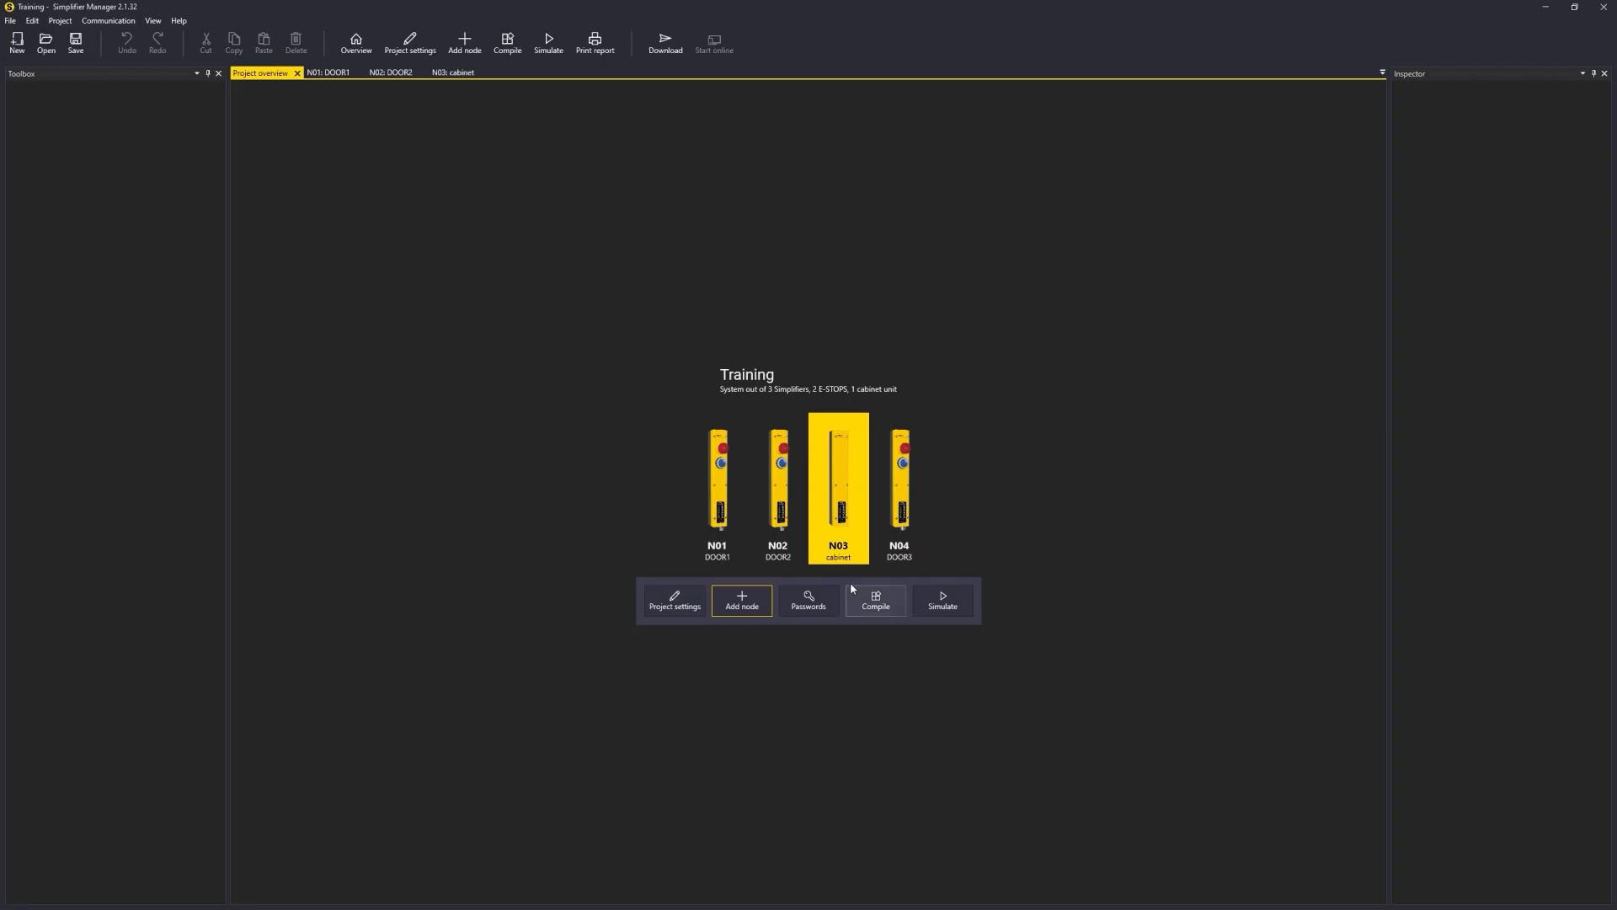
Step: Open DOOR3's logic page and place an E-Stop block using pins 2 and 4
double_click(881, 482)
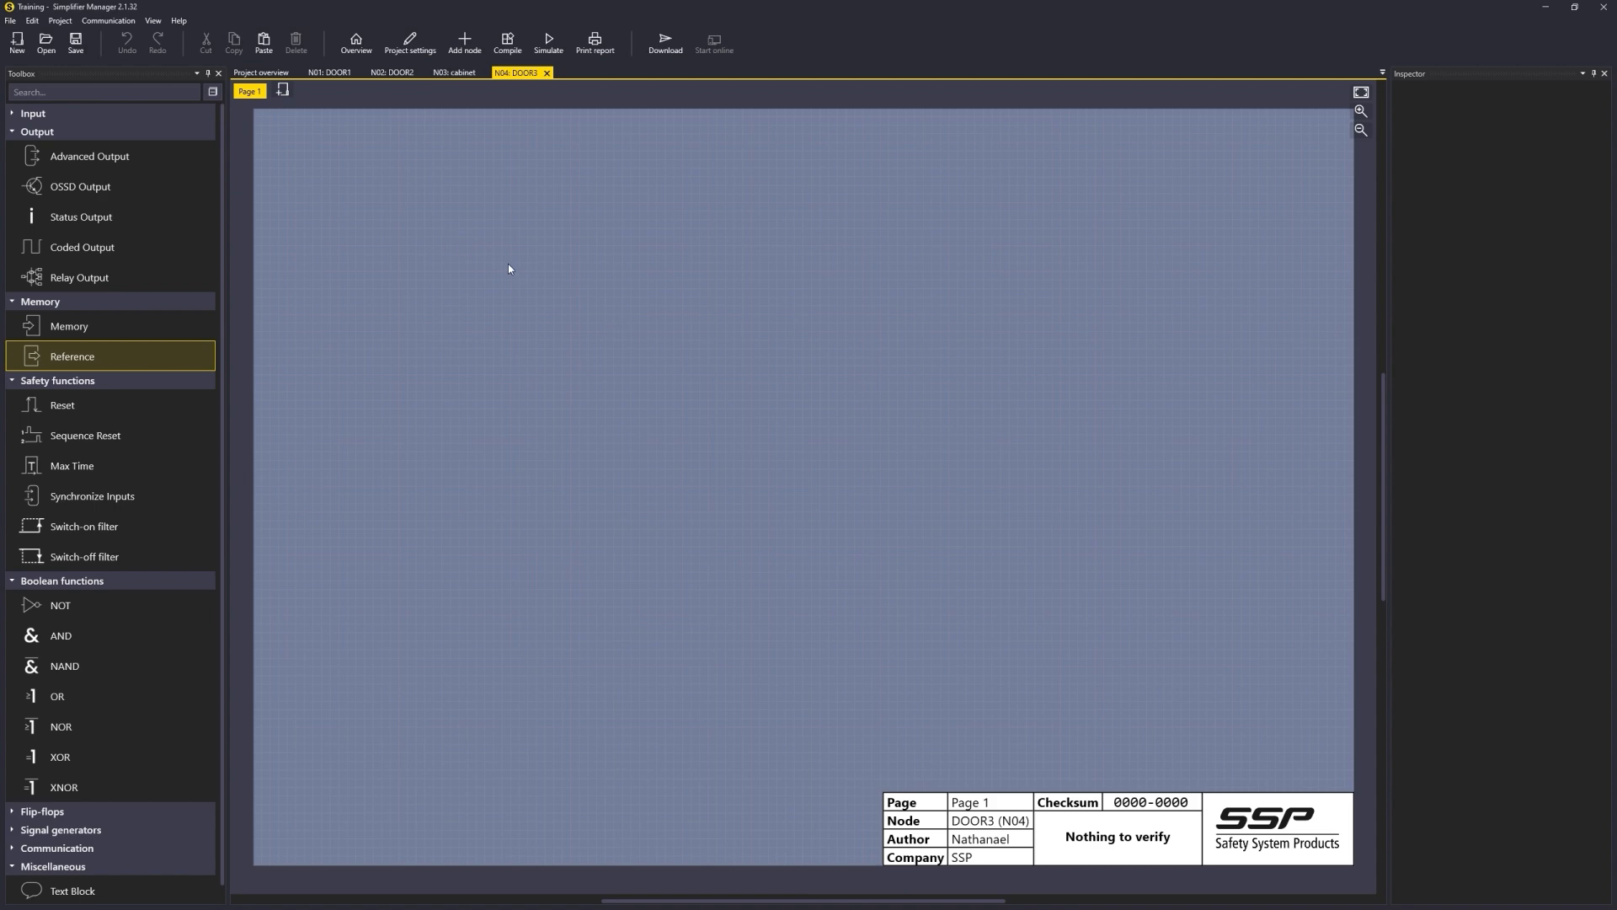
click(12, 132)
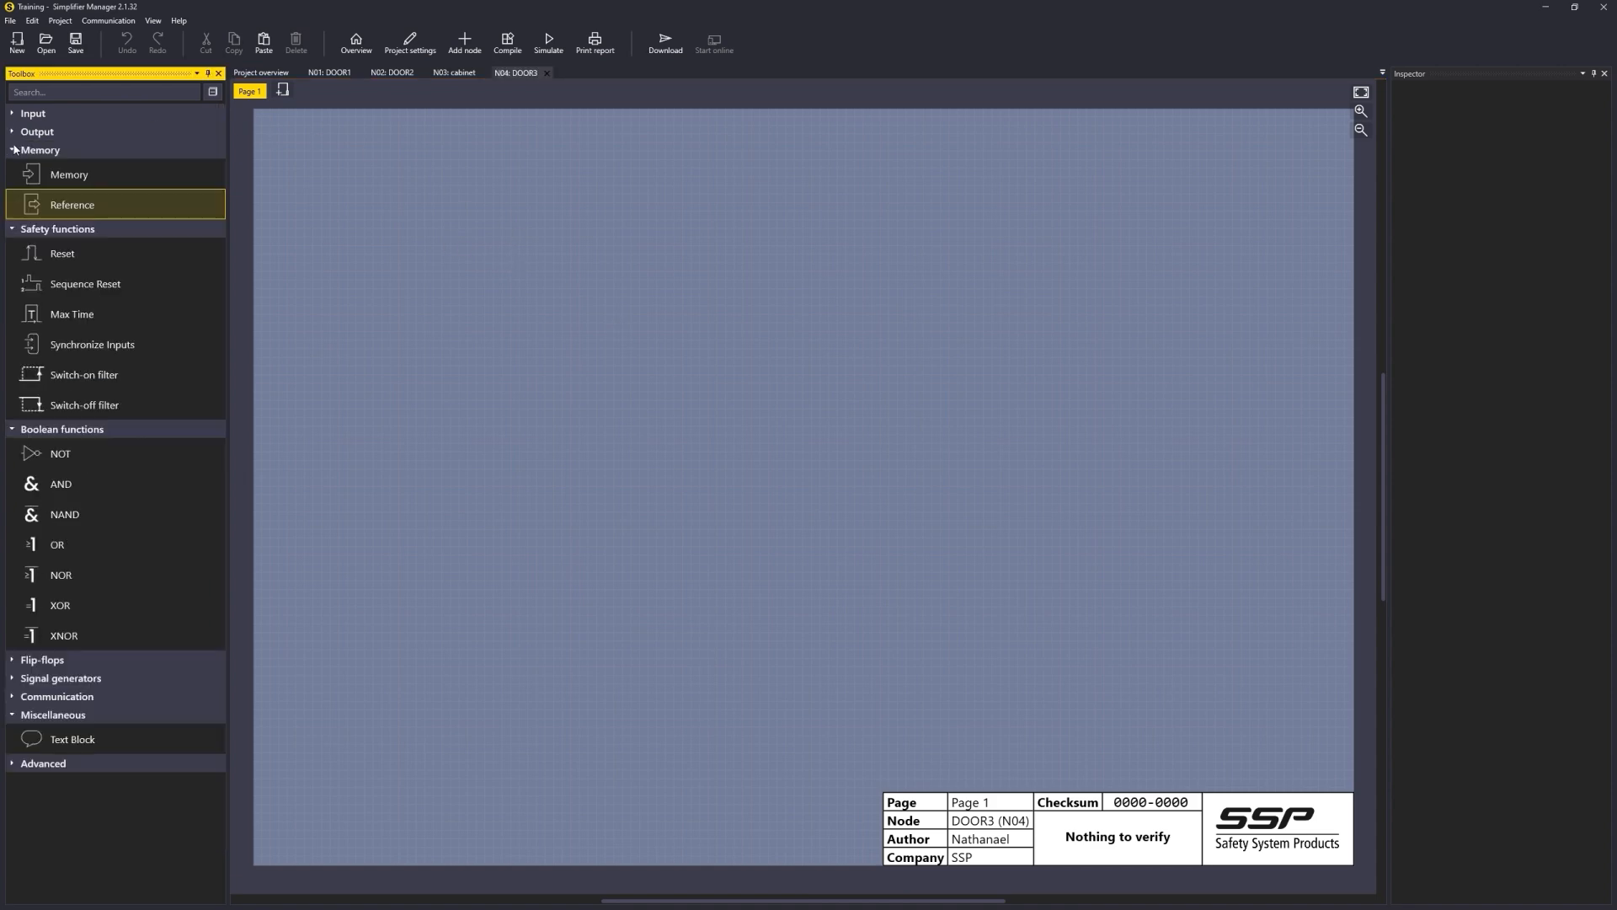
click(13, 150)
click(13, 168)
click(12, 186)
click(12, 259)
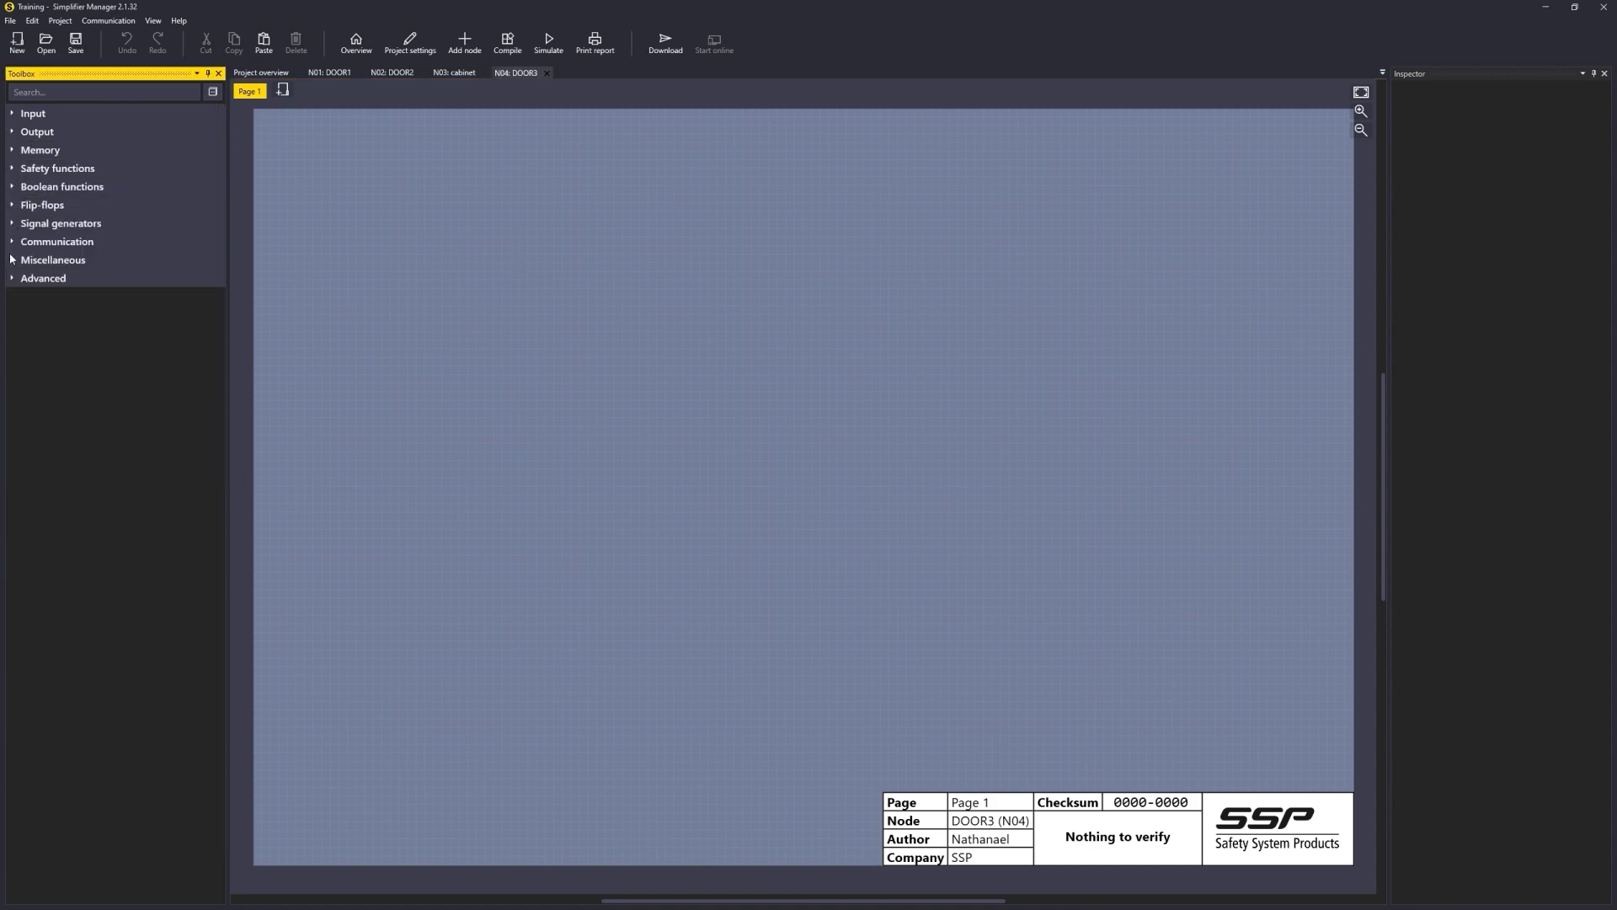
click(12, 113)
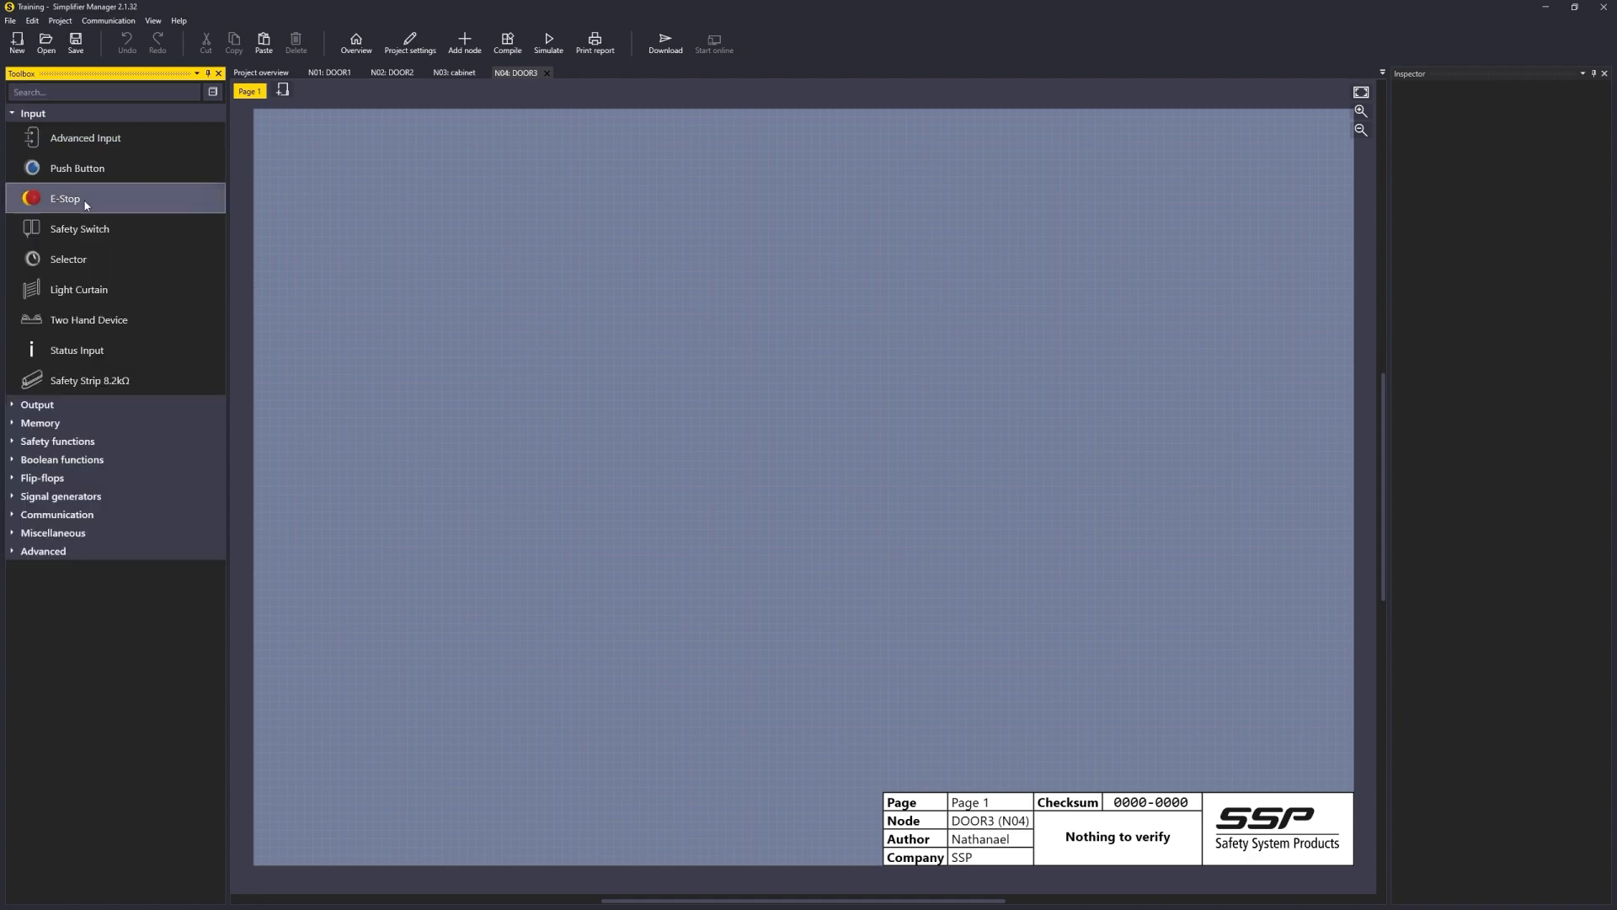
drag(72, 205, 381, 186)
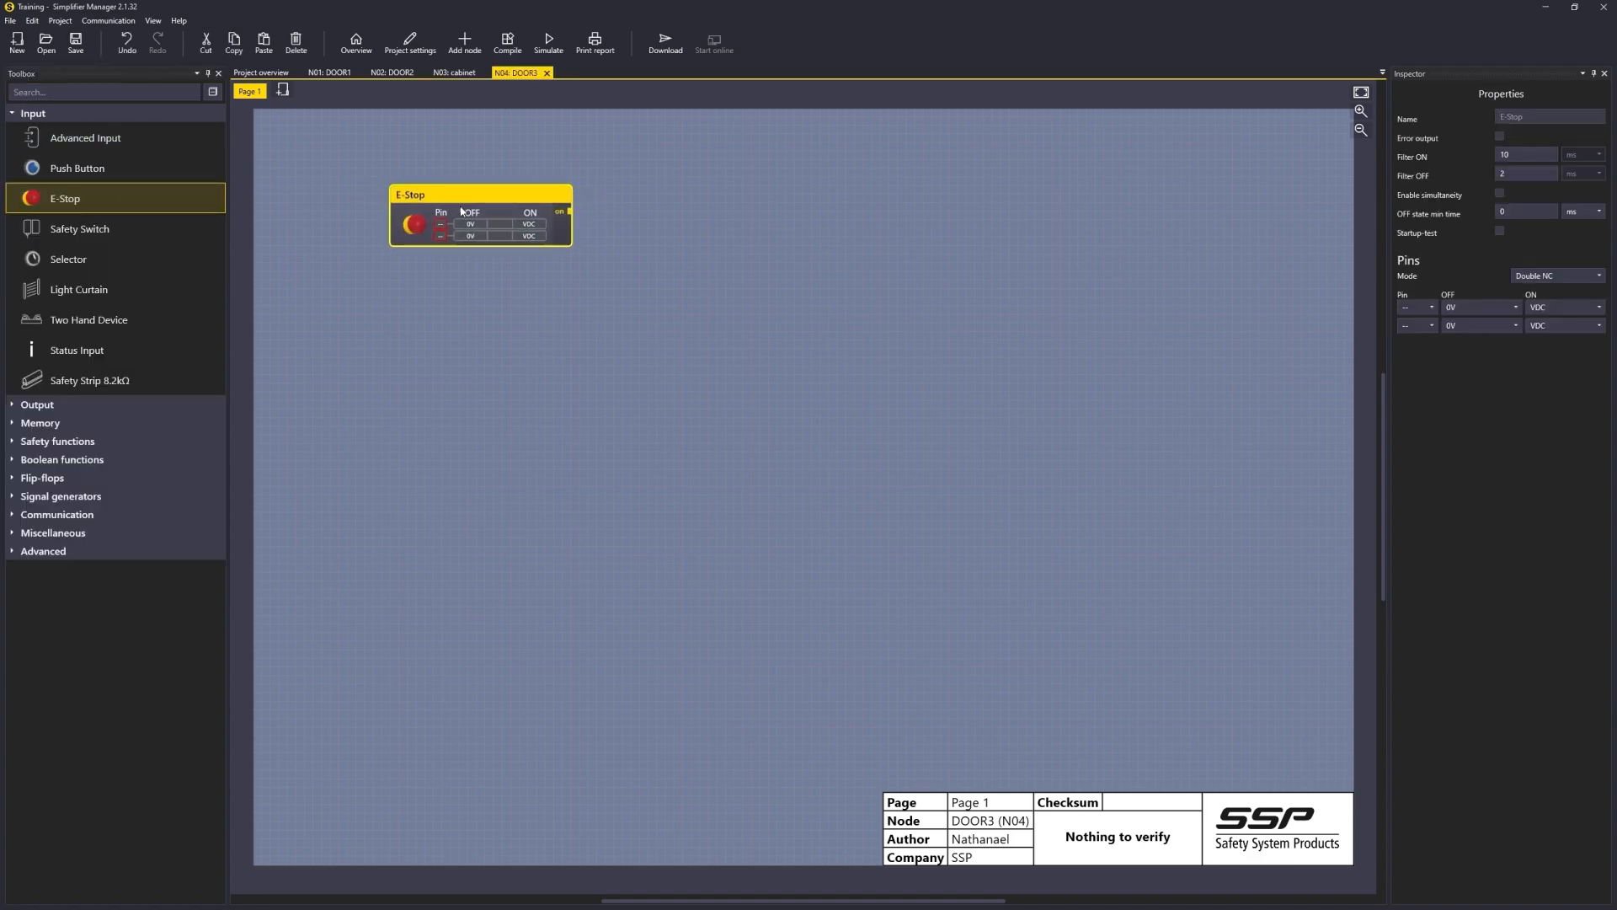
click(1418, 309)
click(1415, 356)
click(1418, 325)
click(1408, 405)
click(448, 271)
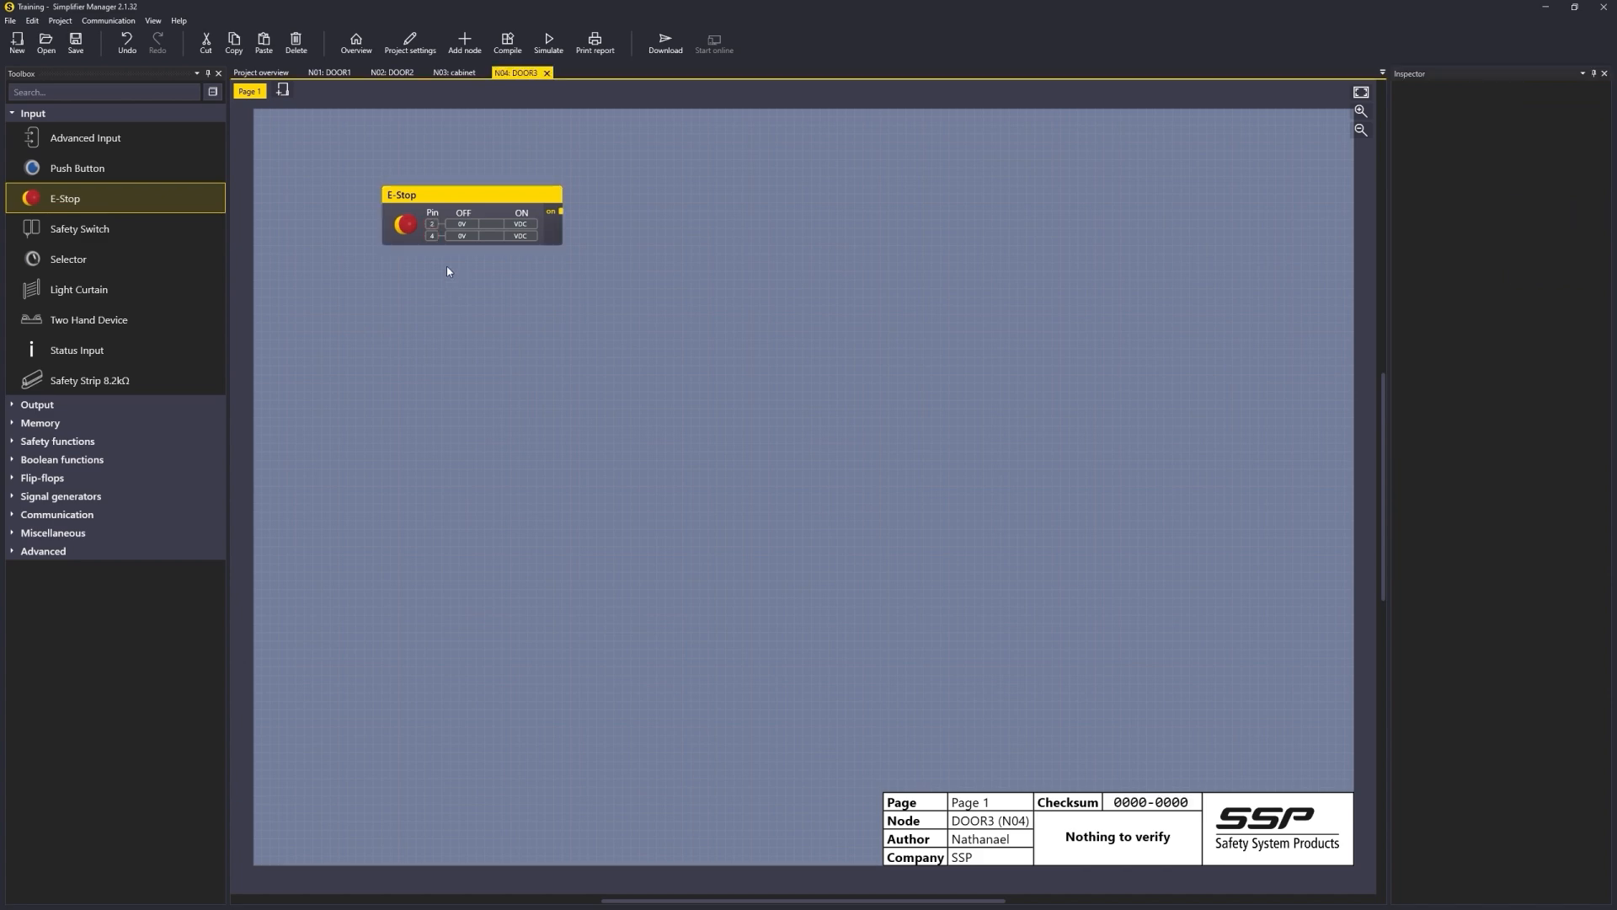
Step: Place a Push Button below the E-Stop and assign it pin 8
drag(506, 240, 497, 248)
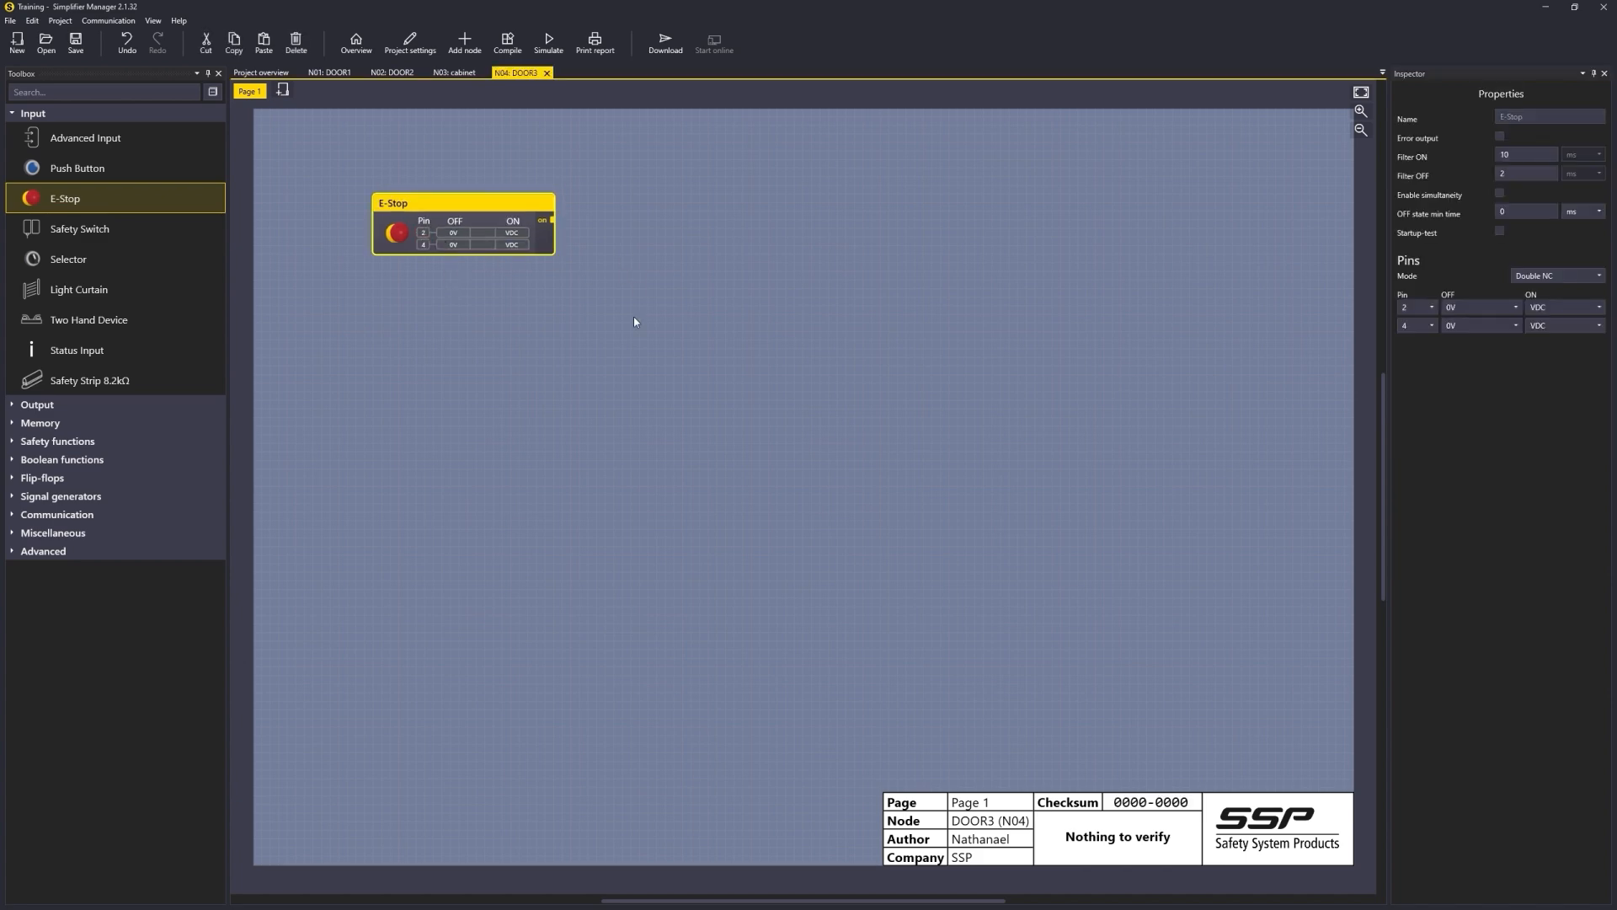
drag(123, 168, 492, 317)
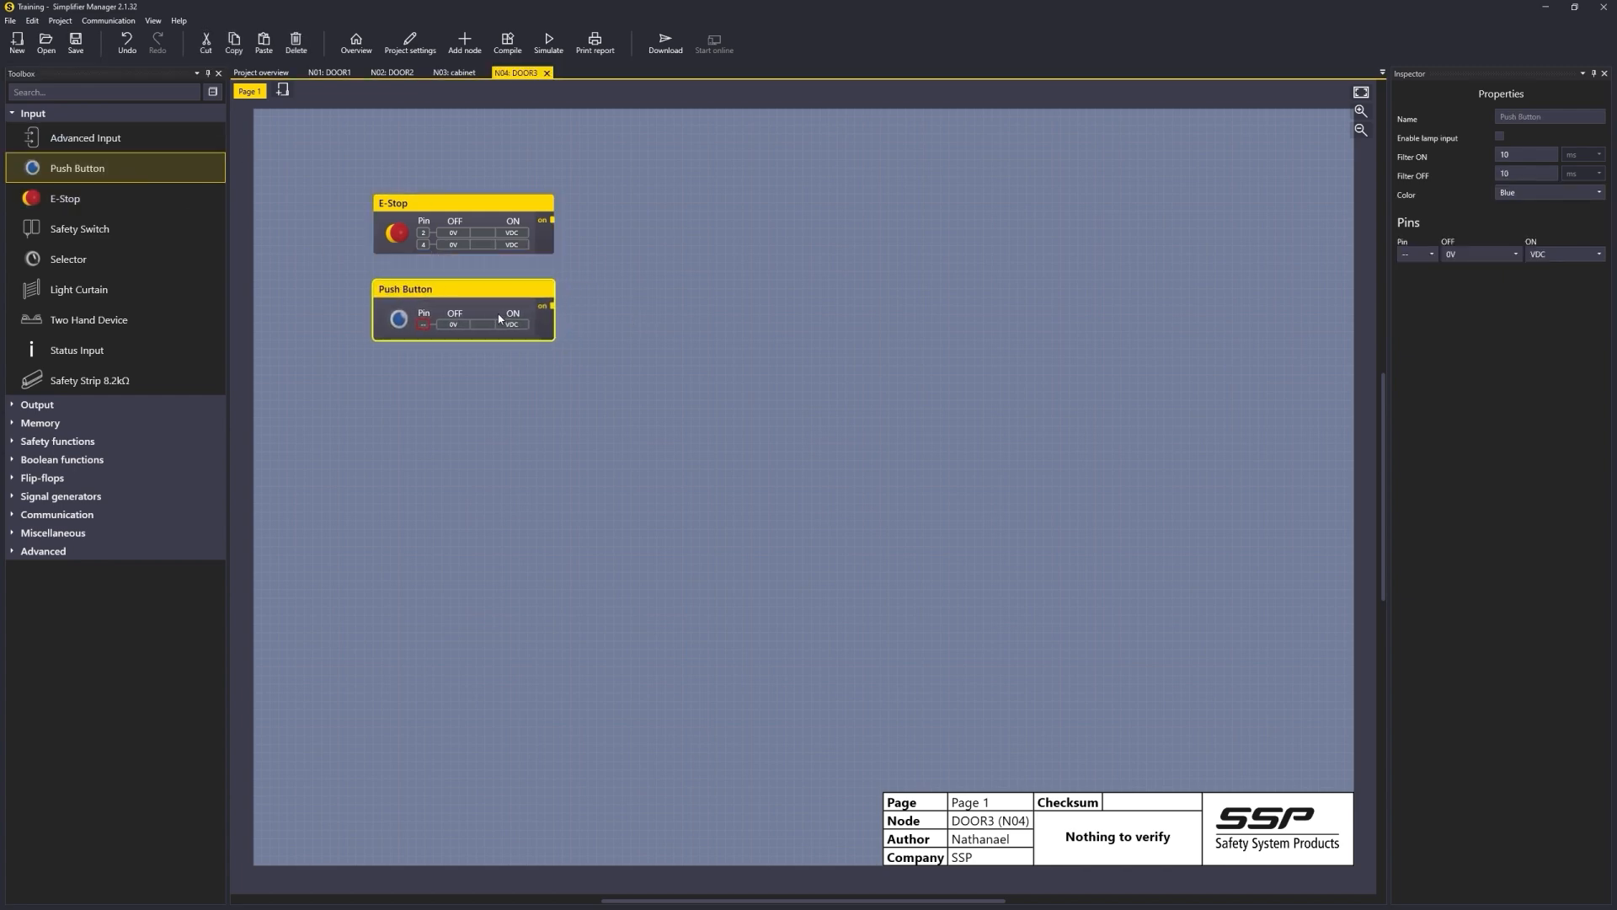
click(1428, 254)
click(1422, 394)
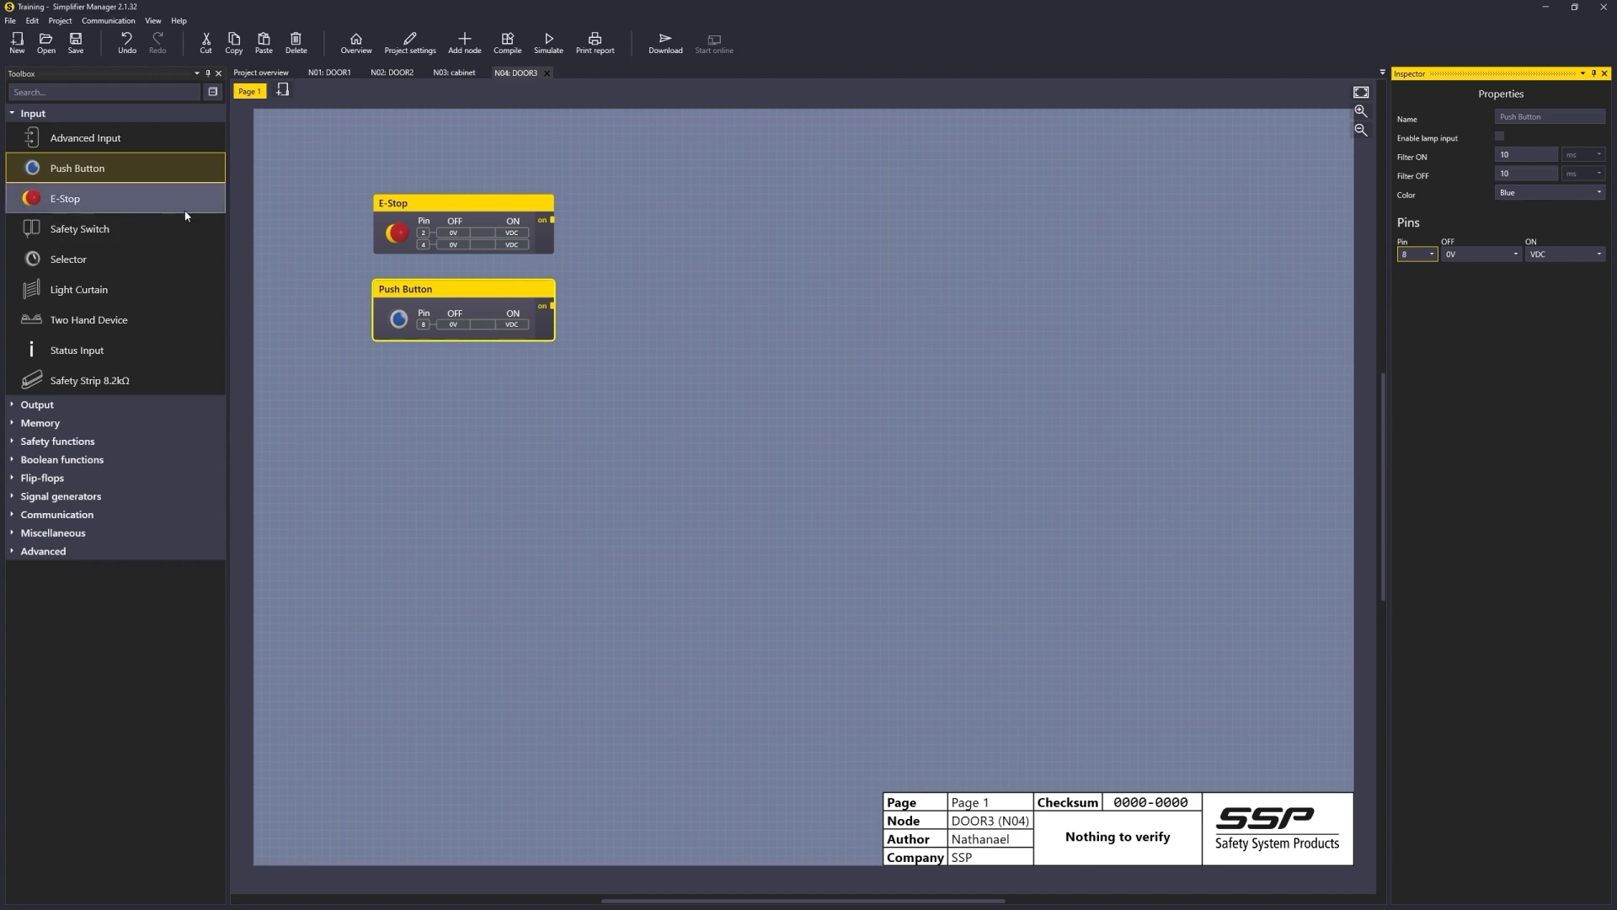
Step: Attach a memory to the E-Stop output and a copy of it to the Push Button output
click(44, 427)
drag(69, 447, 652, 226)
key(ctrl+c)
key(ctrl+v)
drag(725, 286, 652, 309)
Step: Rename the E-Stop's memory to ESTOP DOOR3
click(674, 221)
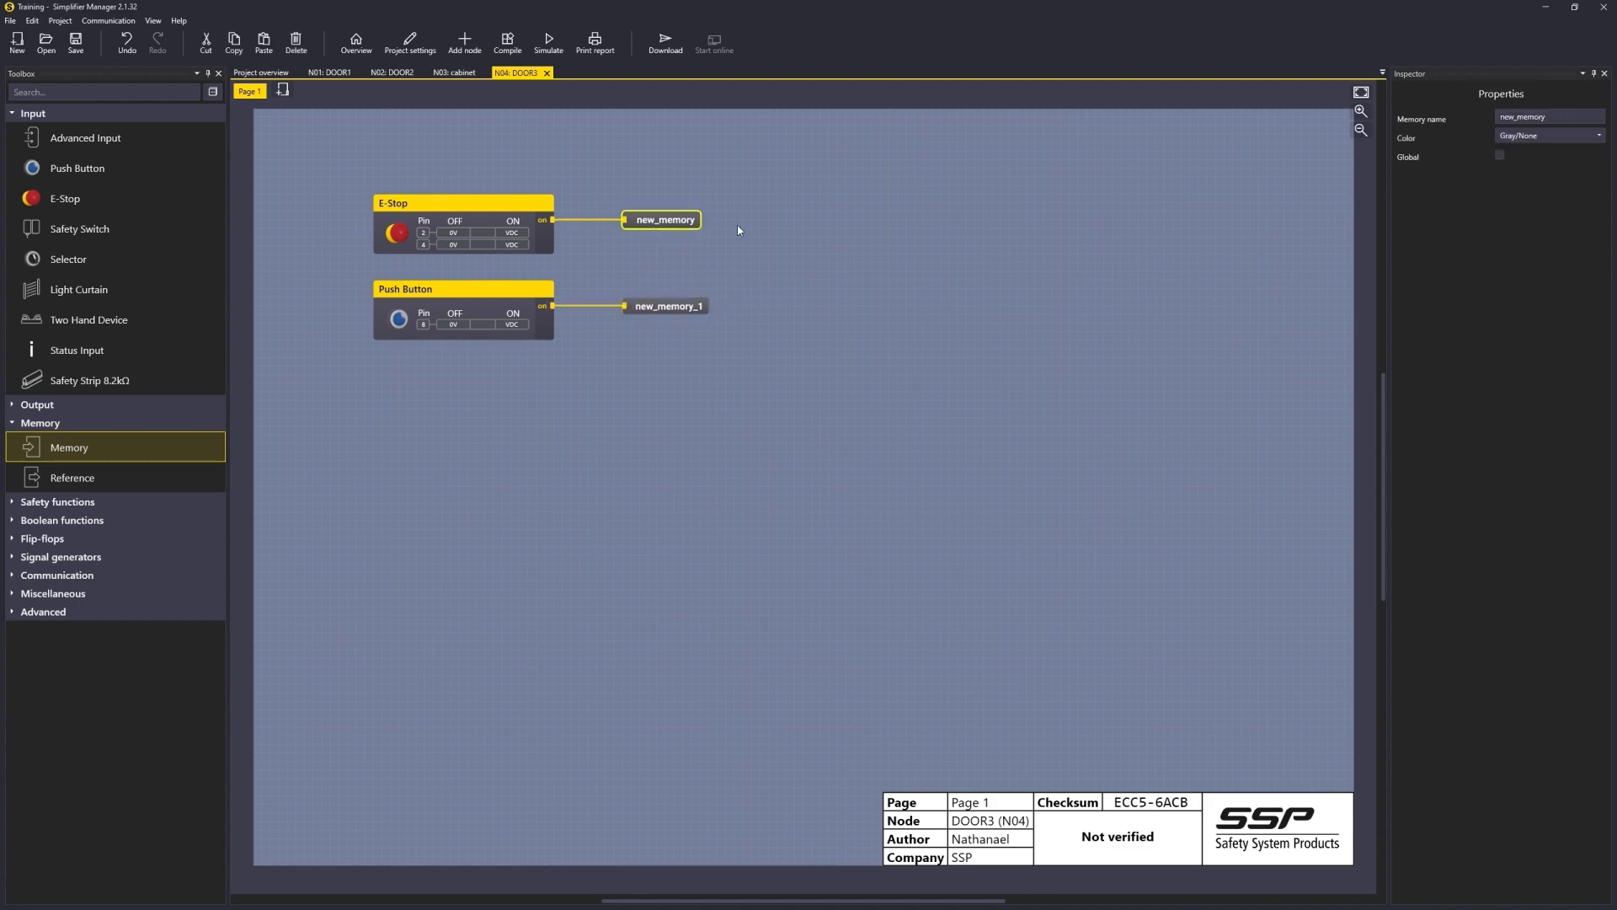
double_click(1550, 116)
text(ESTOP DOOR3)
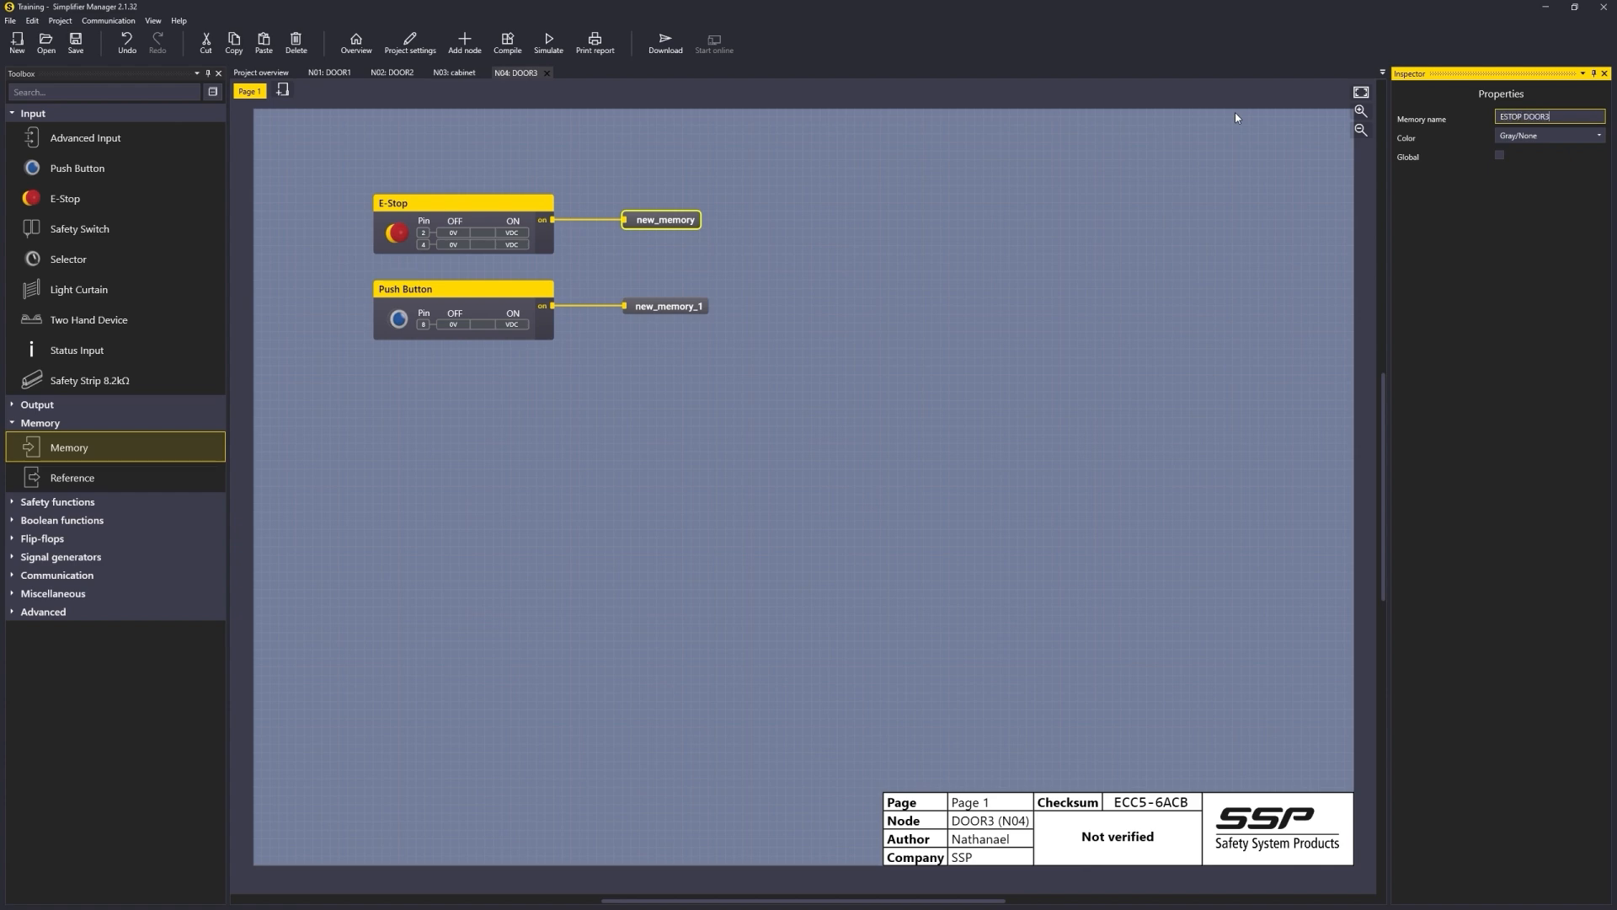
key(Return)
Step: Make the ESTOP DOOR3 memory global as GM01 and colour it Gold
click(1502, 155)
click(1524, 175)
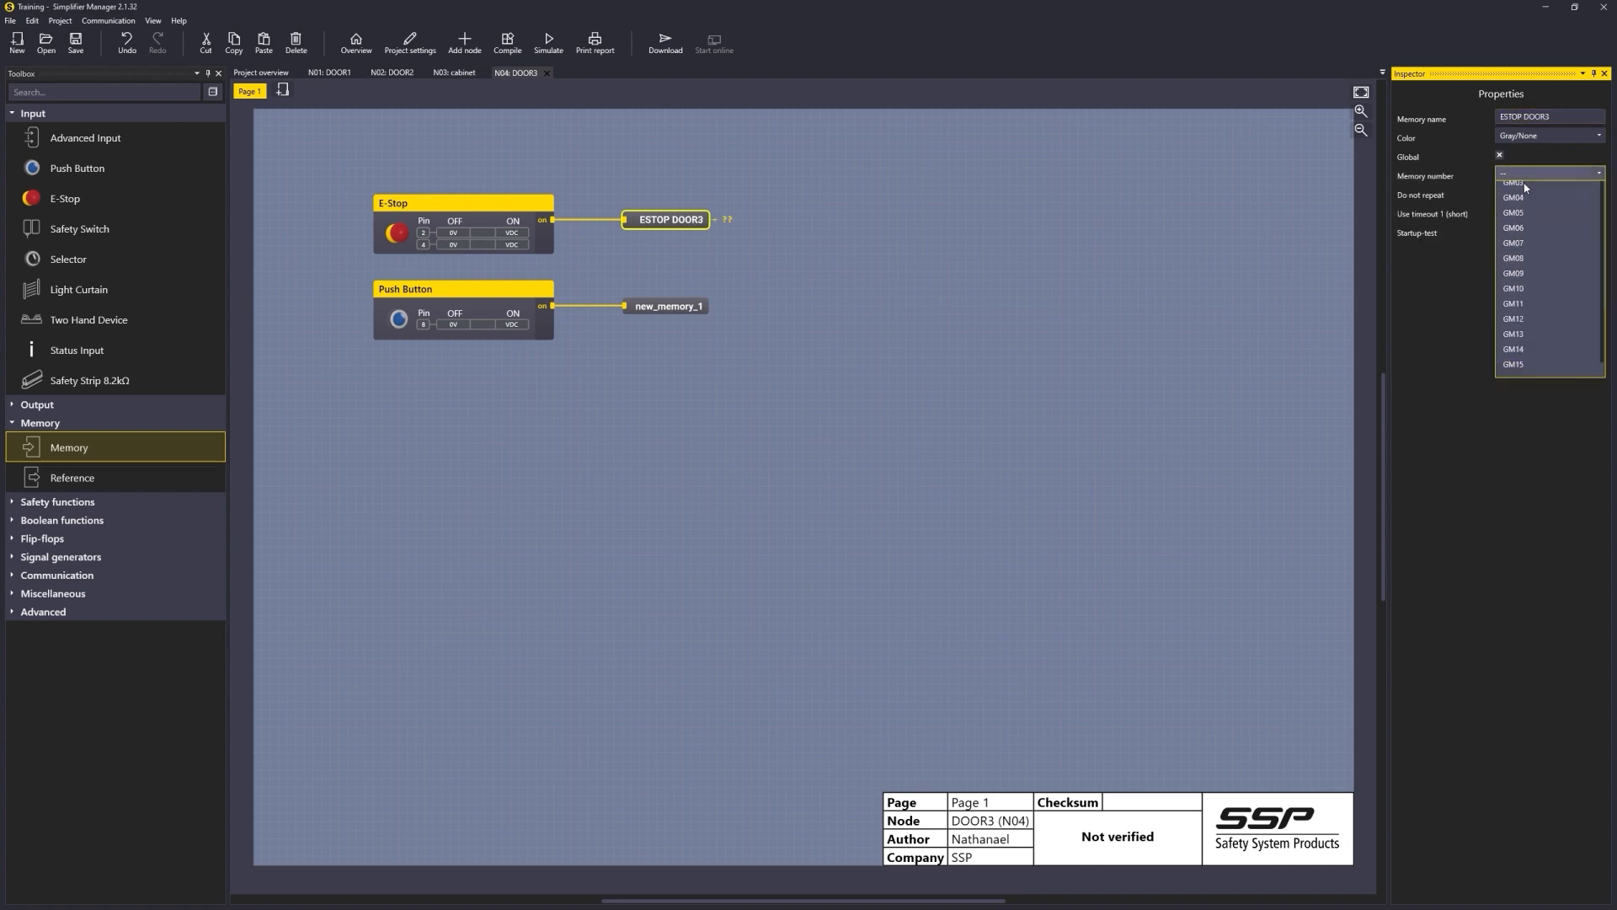
click(1530, 207)
click(1521, 138)
click(1525, 184)
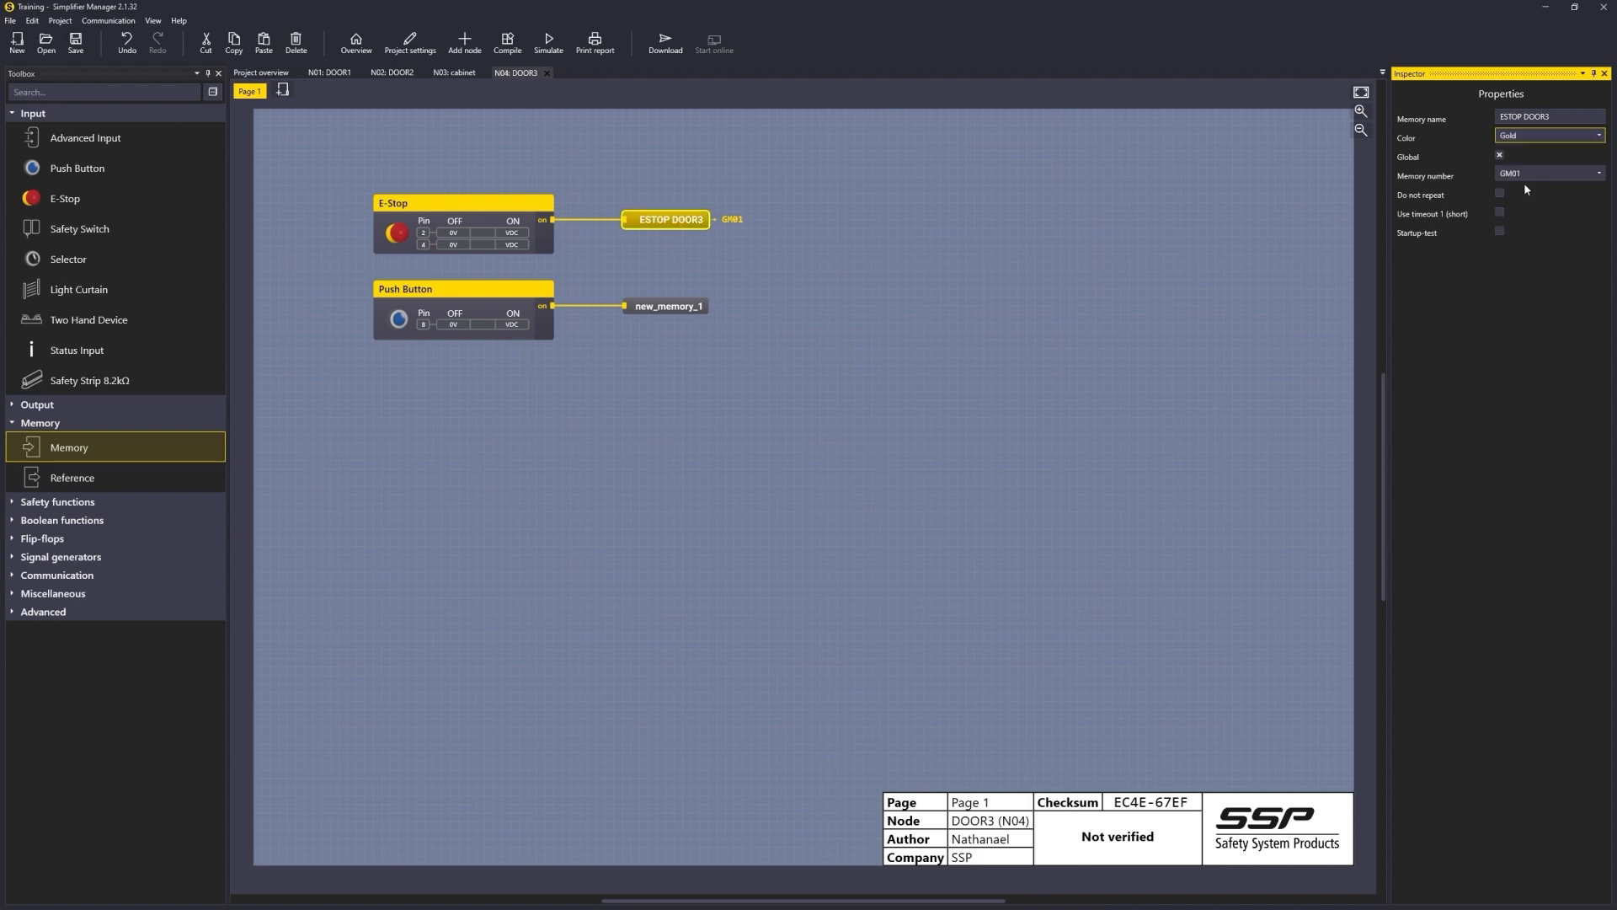
Step: Rename the Push Button's memory to RESET DOOR3
click(679, 308)
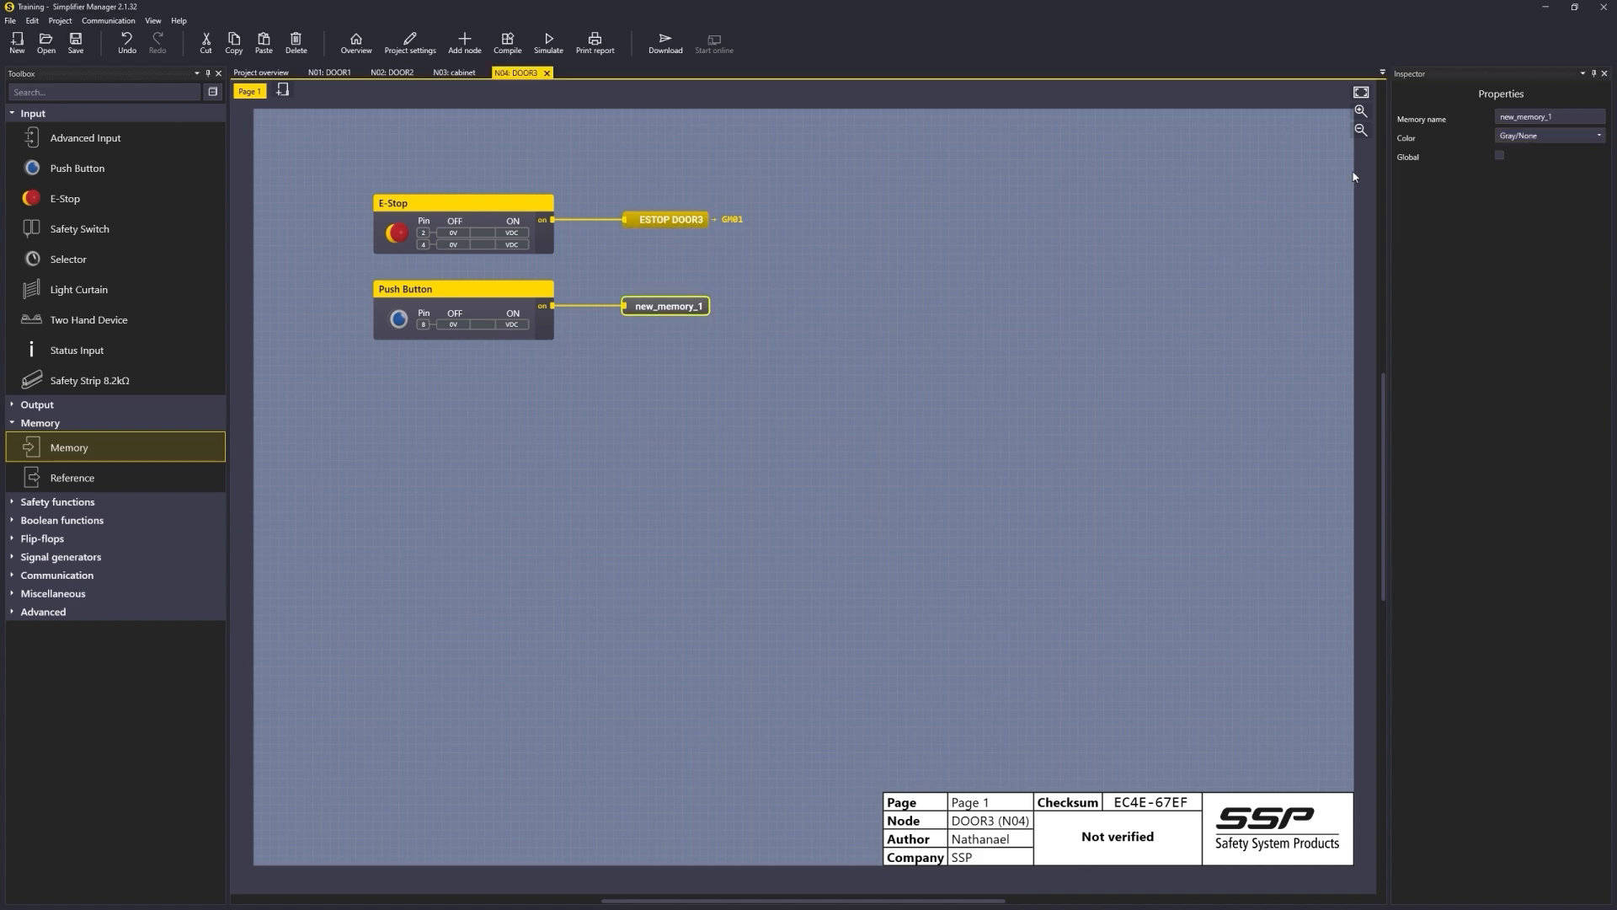
click(1543, 122)
text(R)
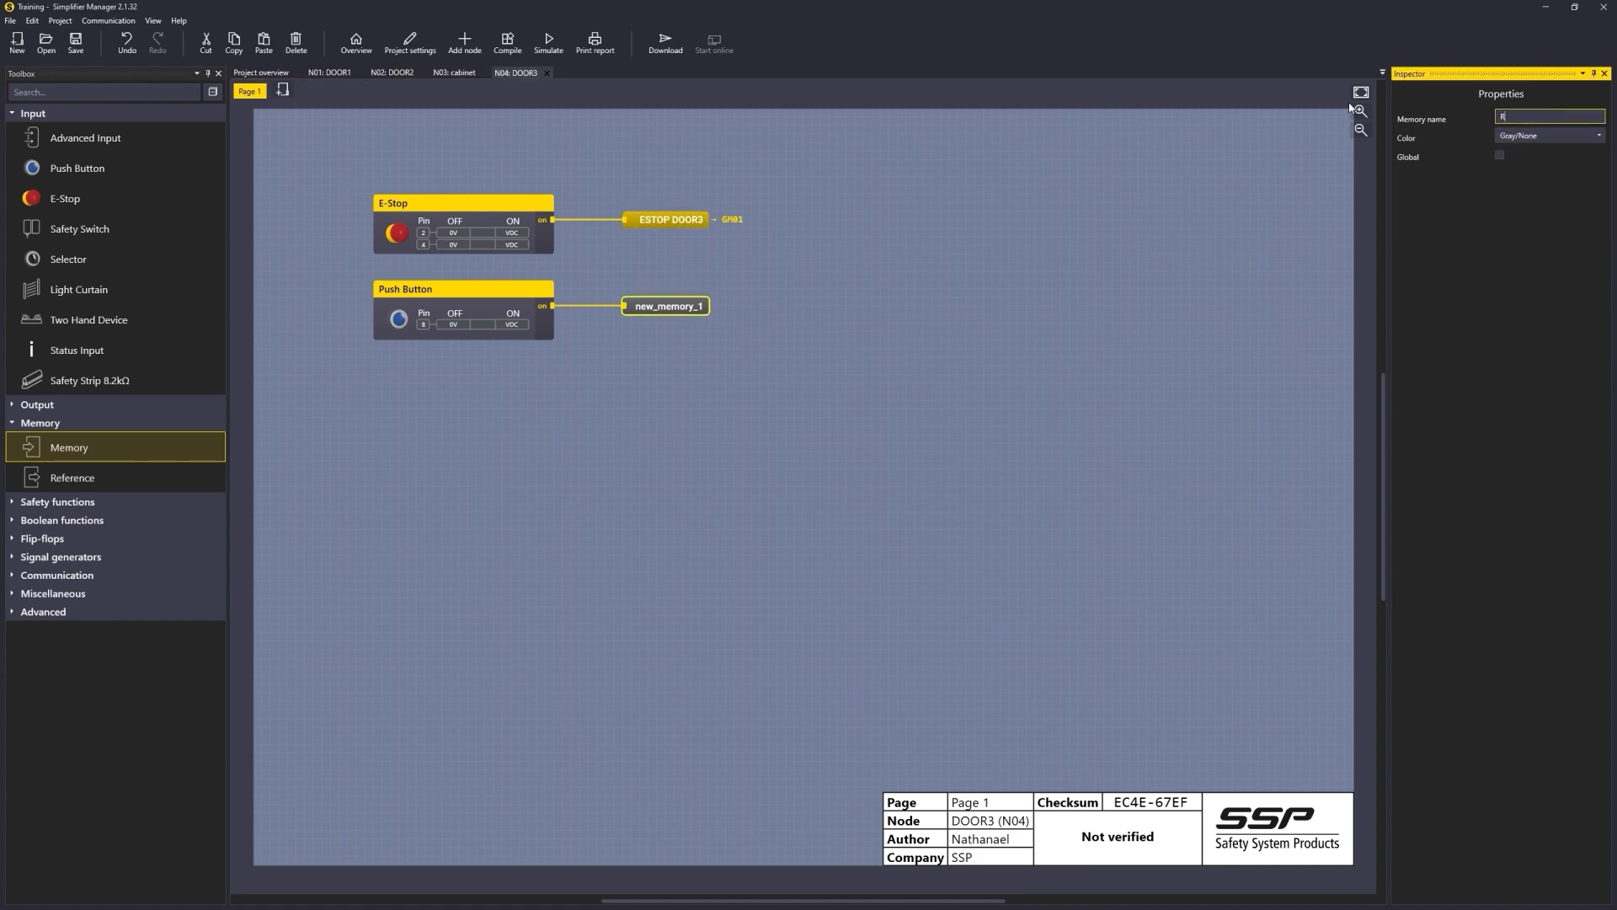
text(ESET DOOR)
key(Return)
Step: Make the RESET DOOR3 memory global as GM02 and colour it Blue
click(1507, 136)
click(1503, 162)
click(1501, 155)
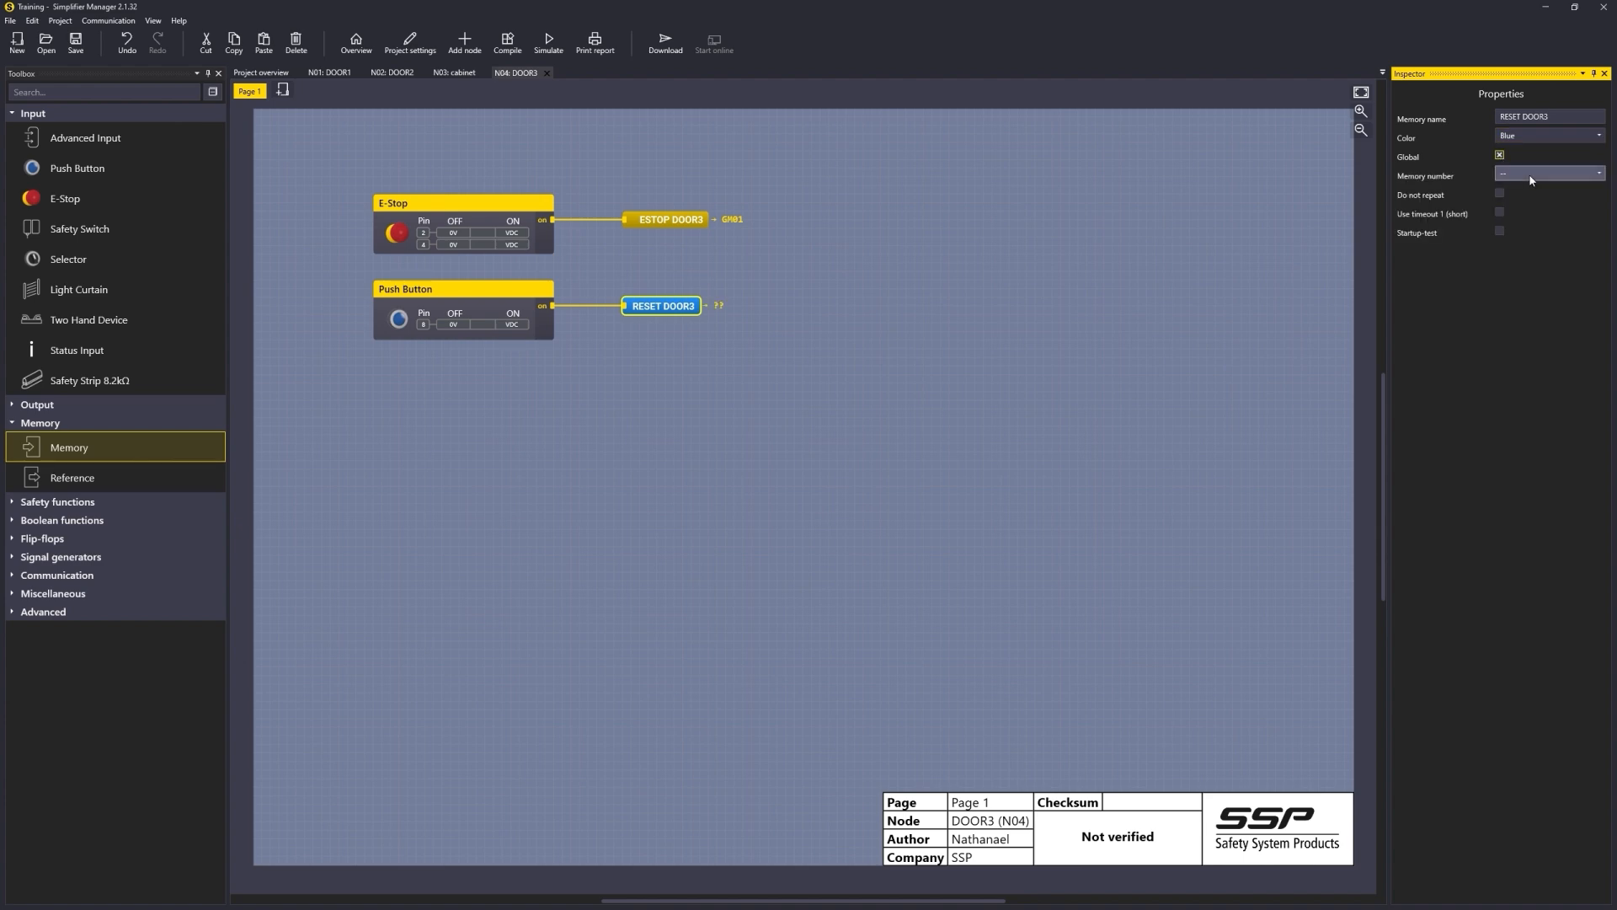
click(1516, 172)
click(1505, 215)
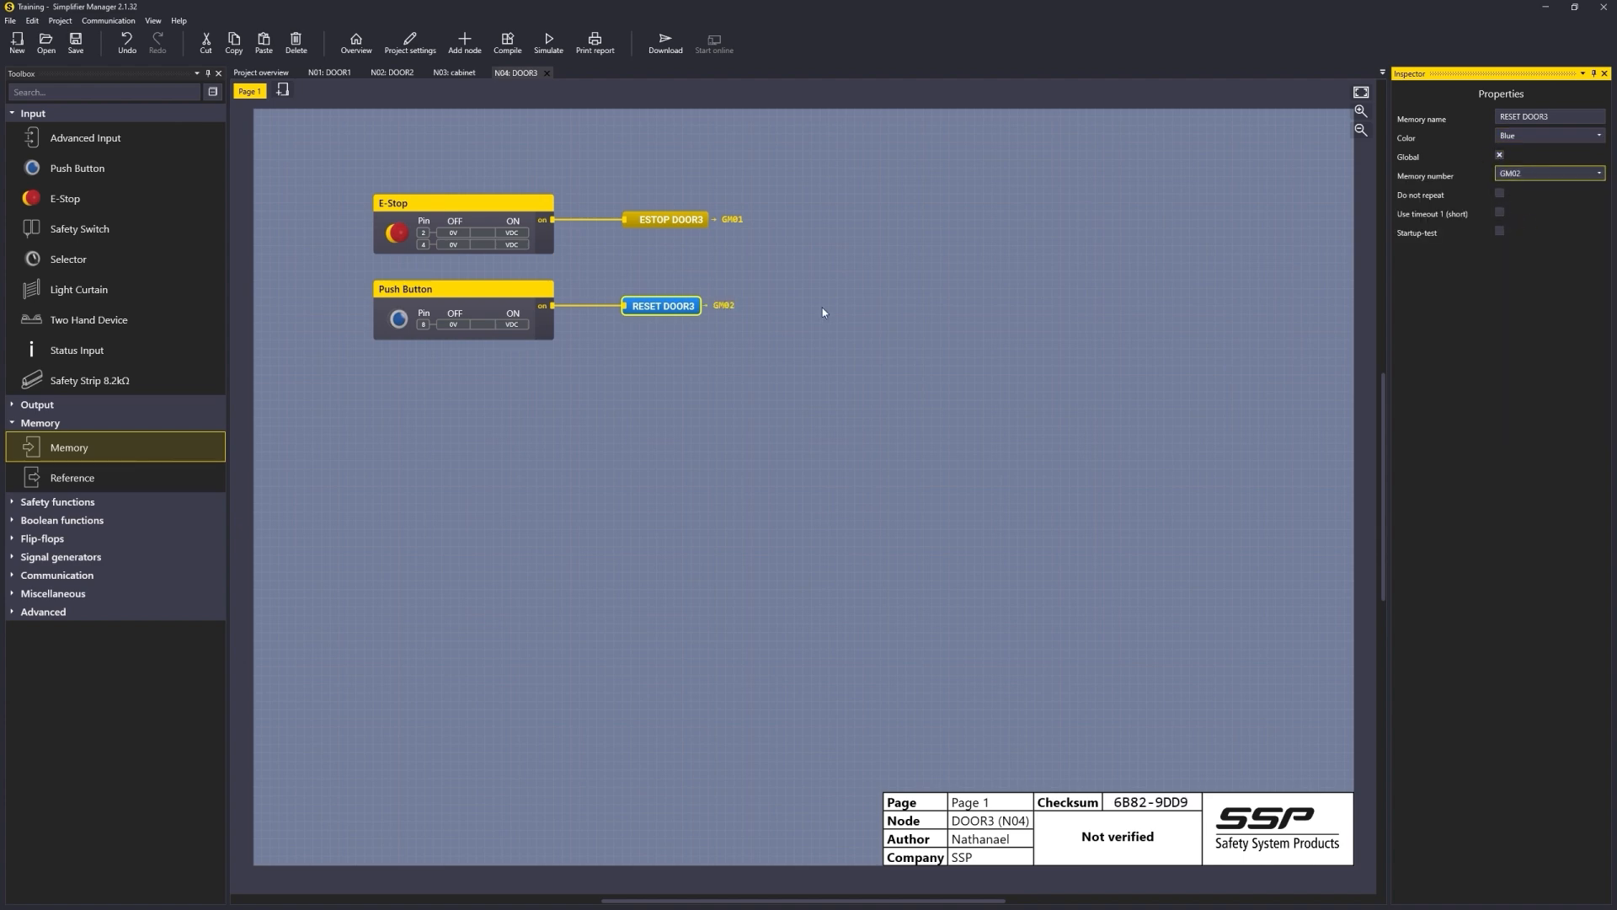
click(794, 342)
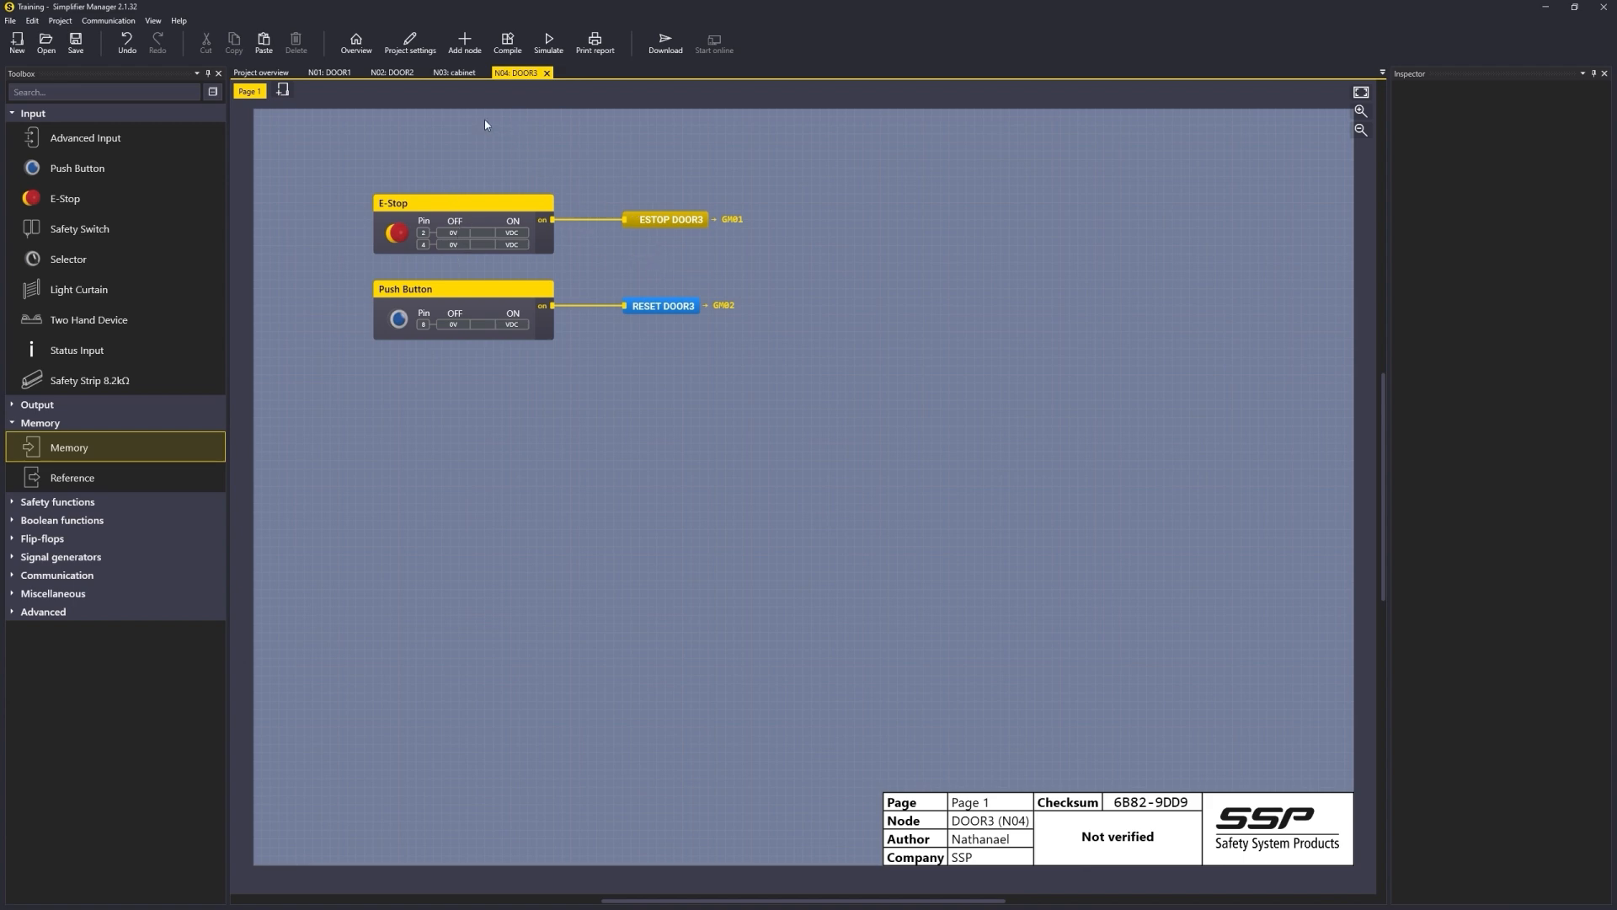
Step: In the cabinet node, add a reference to N04.GM01 ESTOP DOOR3 below the E-STOP DOOR2 reference
click(455, 73)
drag(93, 480, 469, 274)
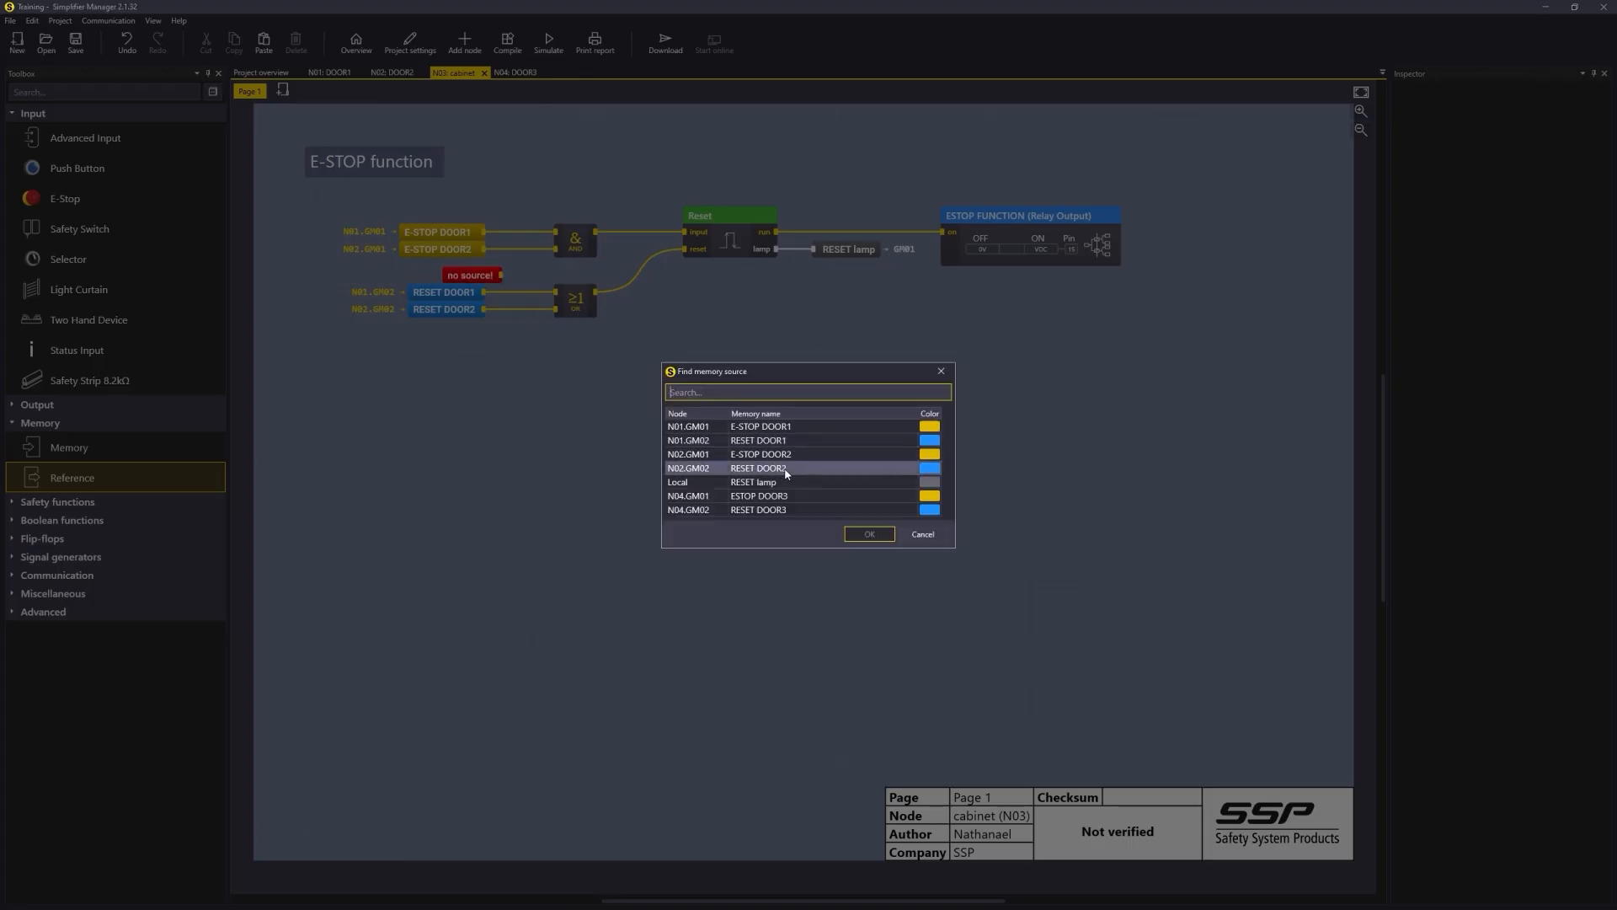
double_click(800, 496)
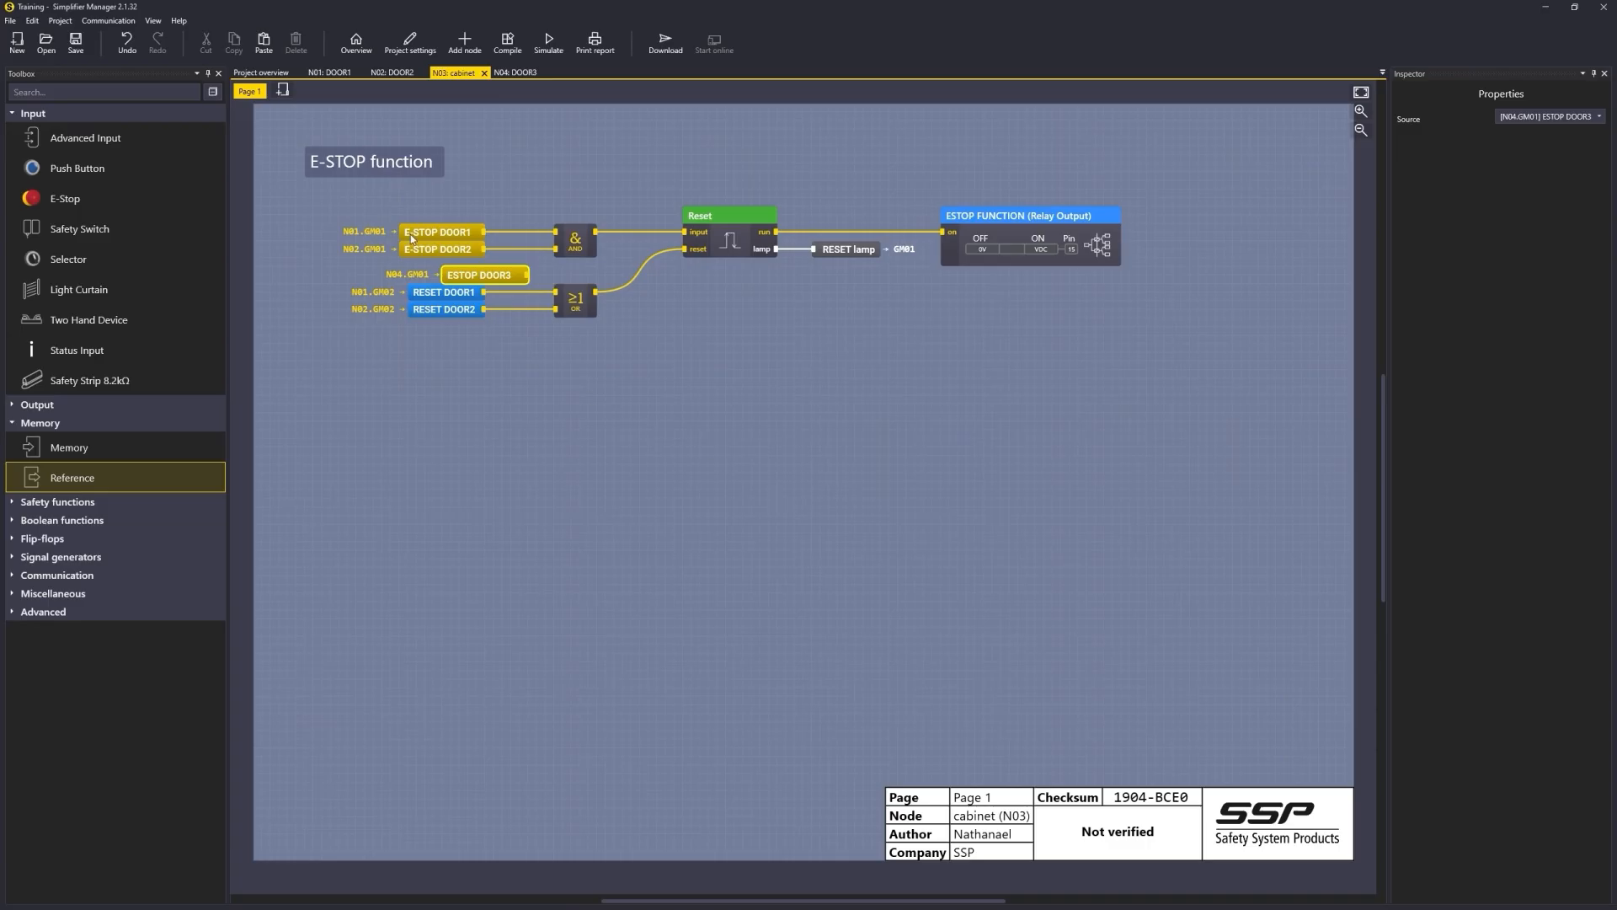
drag(453, 278, 427, 269)
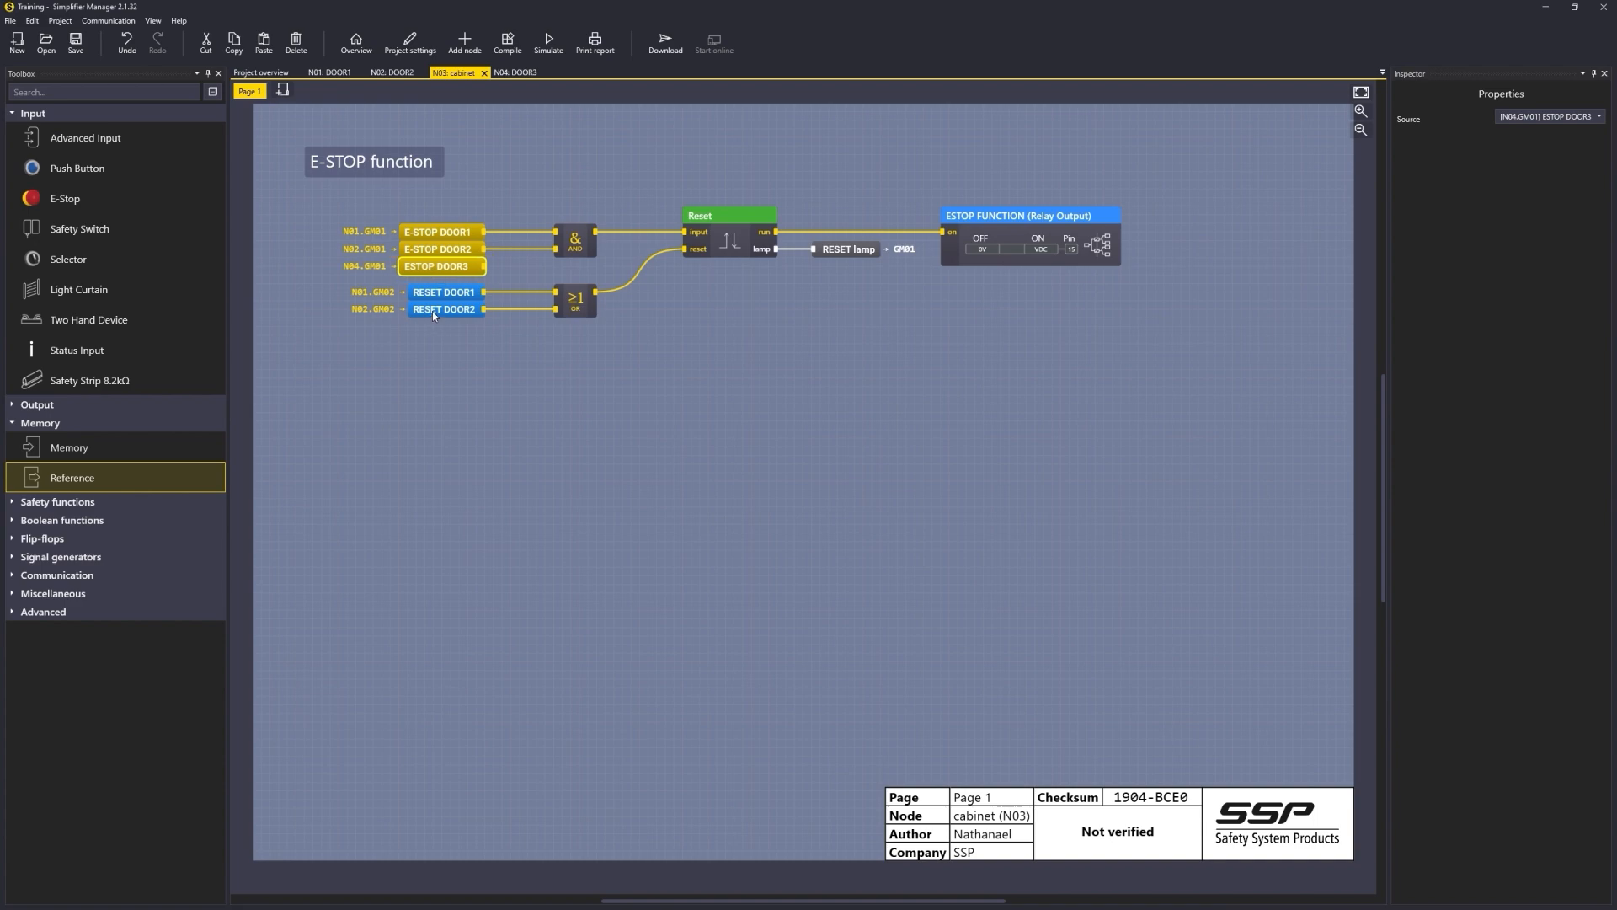
Step: Add a reference to N04.GM02 RESET DOOR3 below the RESET DOOR2 reference
drag(93, 477, 455, 343)
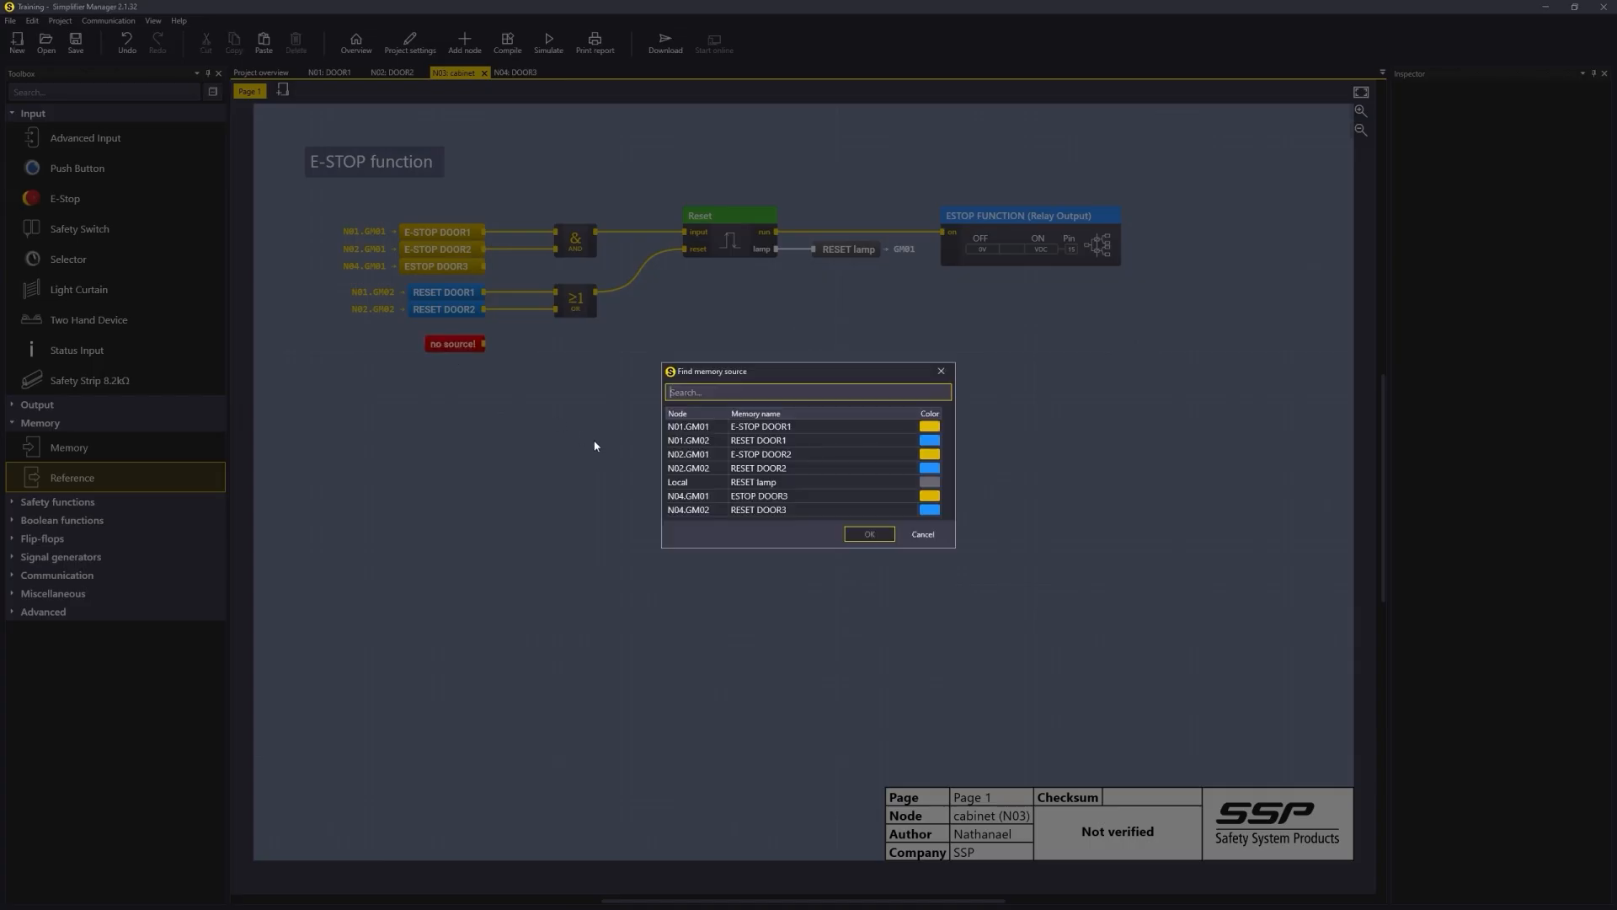
double_click(766, 510)
drag(455, 338, 456, 330)
Step: Set the AND gate to 3 inputs
click(576, 240)
click(1548, 136)
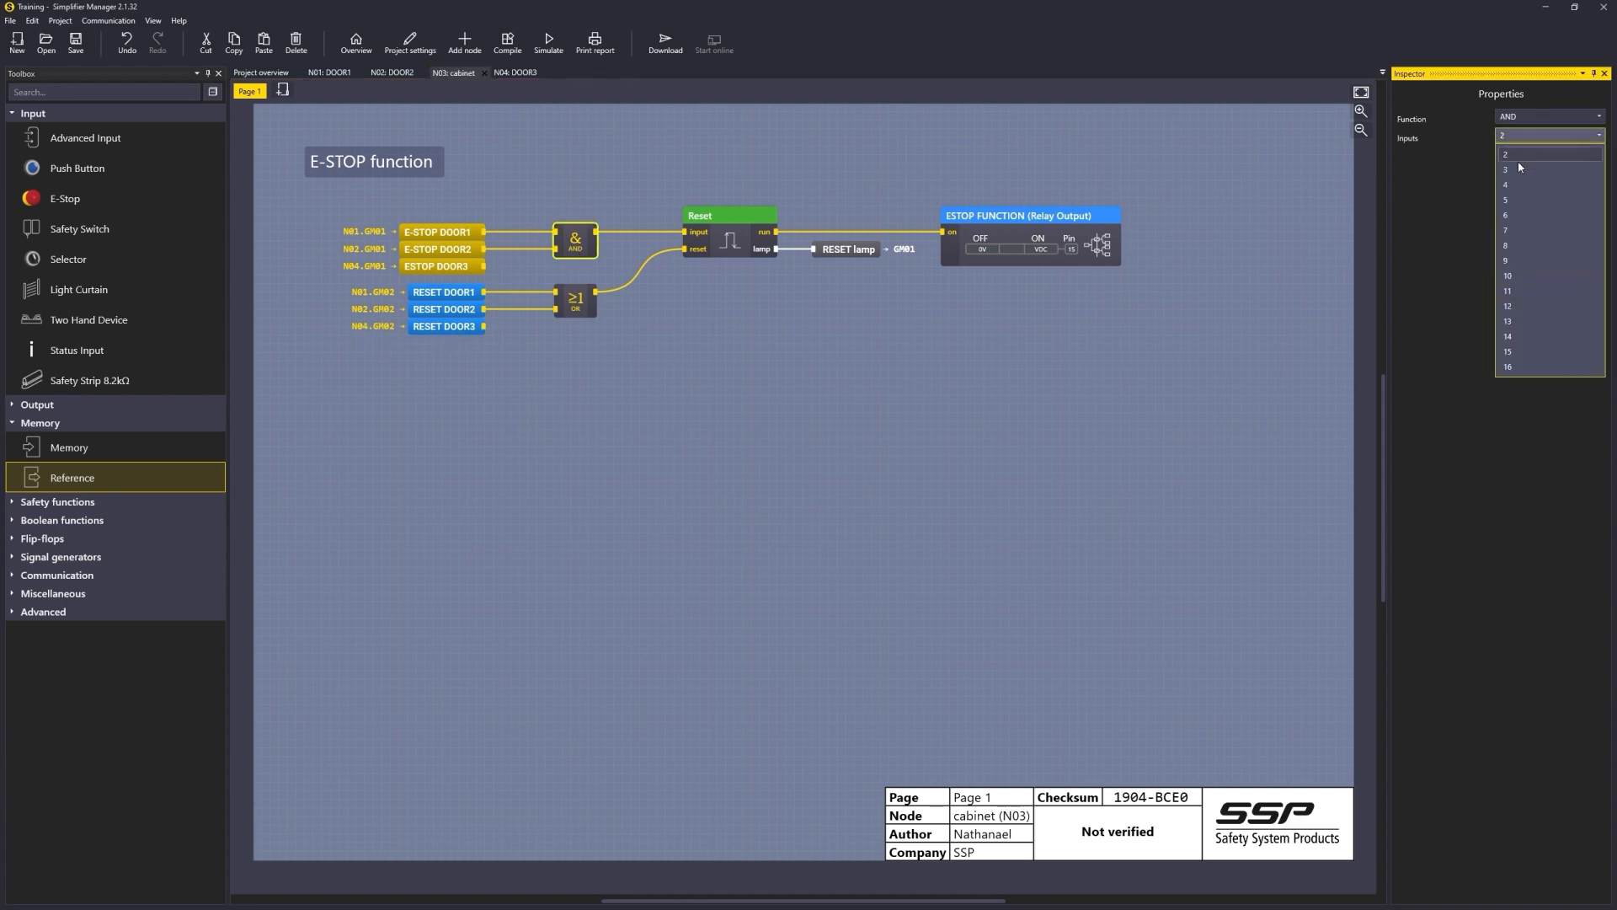
click(1519, 169)
Step: Set the OR gate to 3 inputs
click(578, 309)
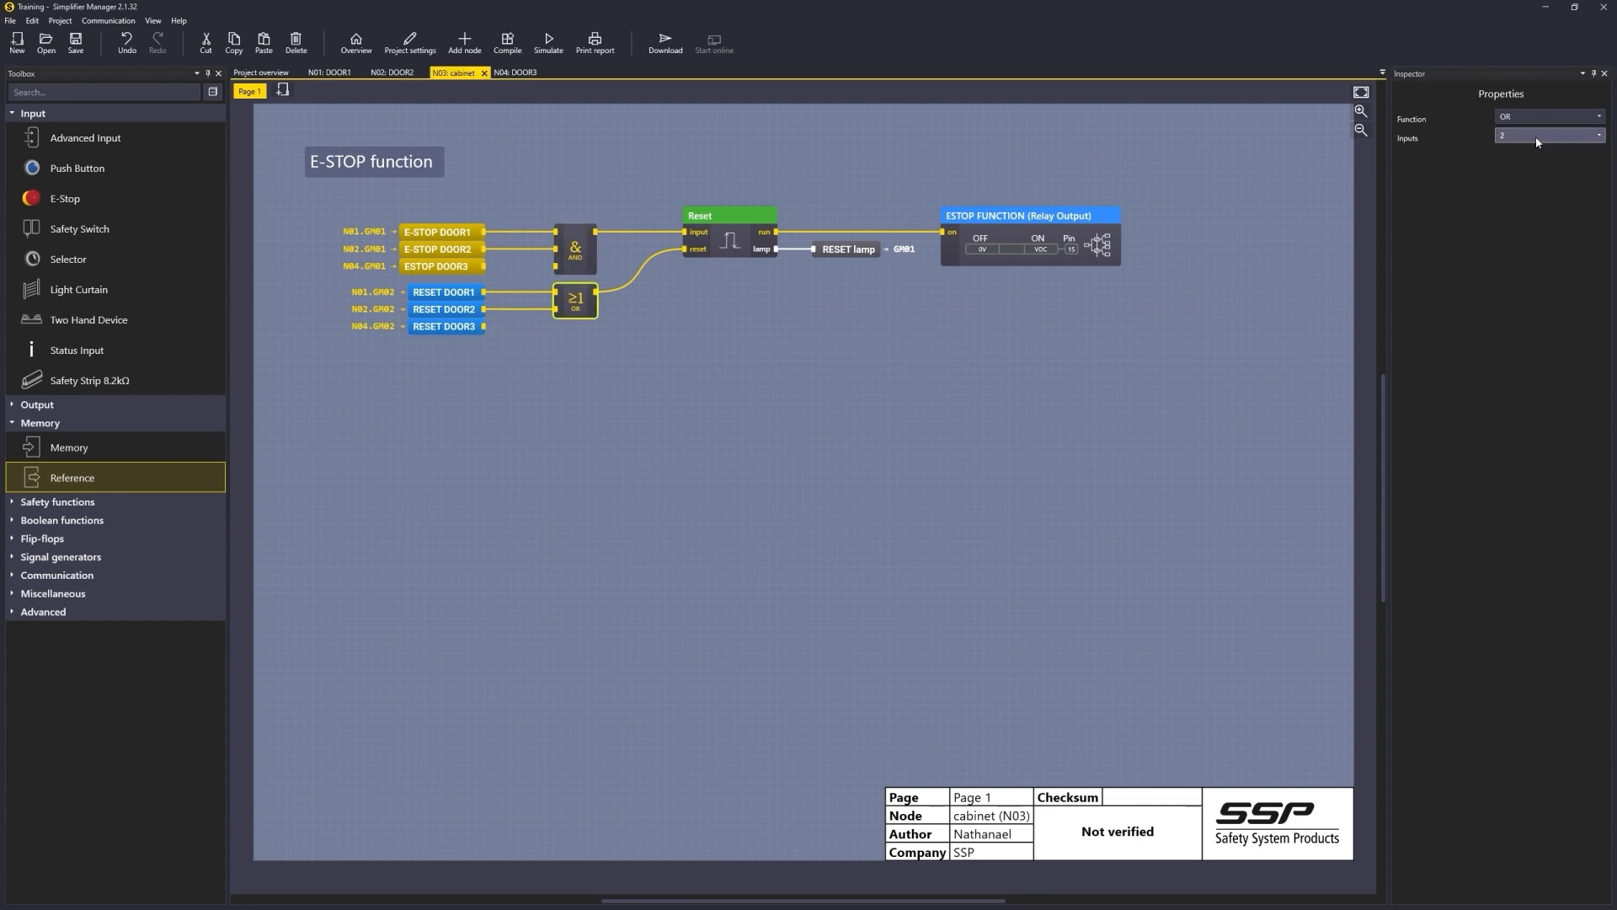
click(1535, 135)
click(1519, 173)
Step: Wire ESTOP DOOR3 to the AND gate's third input and RESET DOOR3 to the OR gate's third input
drag(484, 267, 556, 267)
drag(556, 326, 492, 328)
drag(603, 369, 453, 310)
click(774, 459)
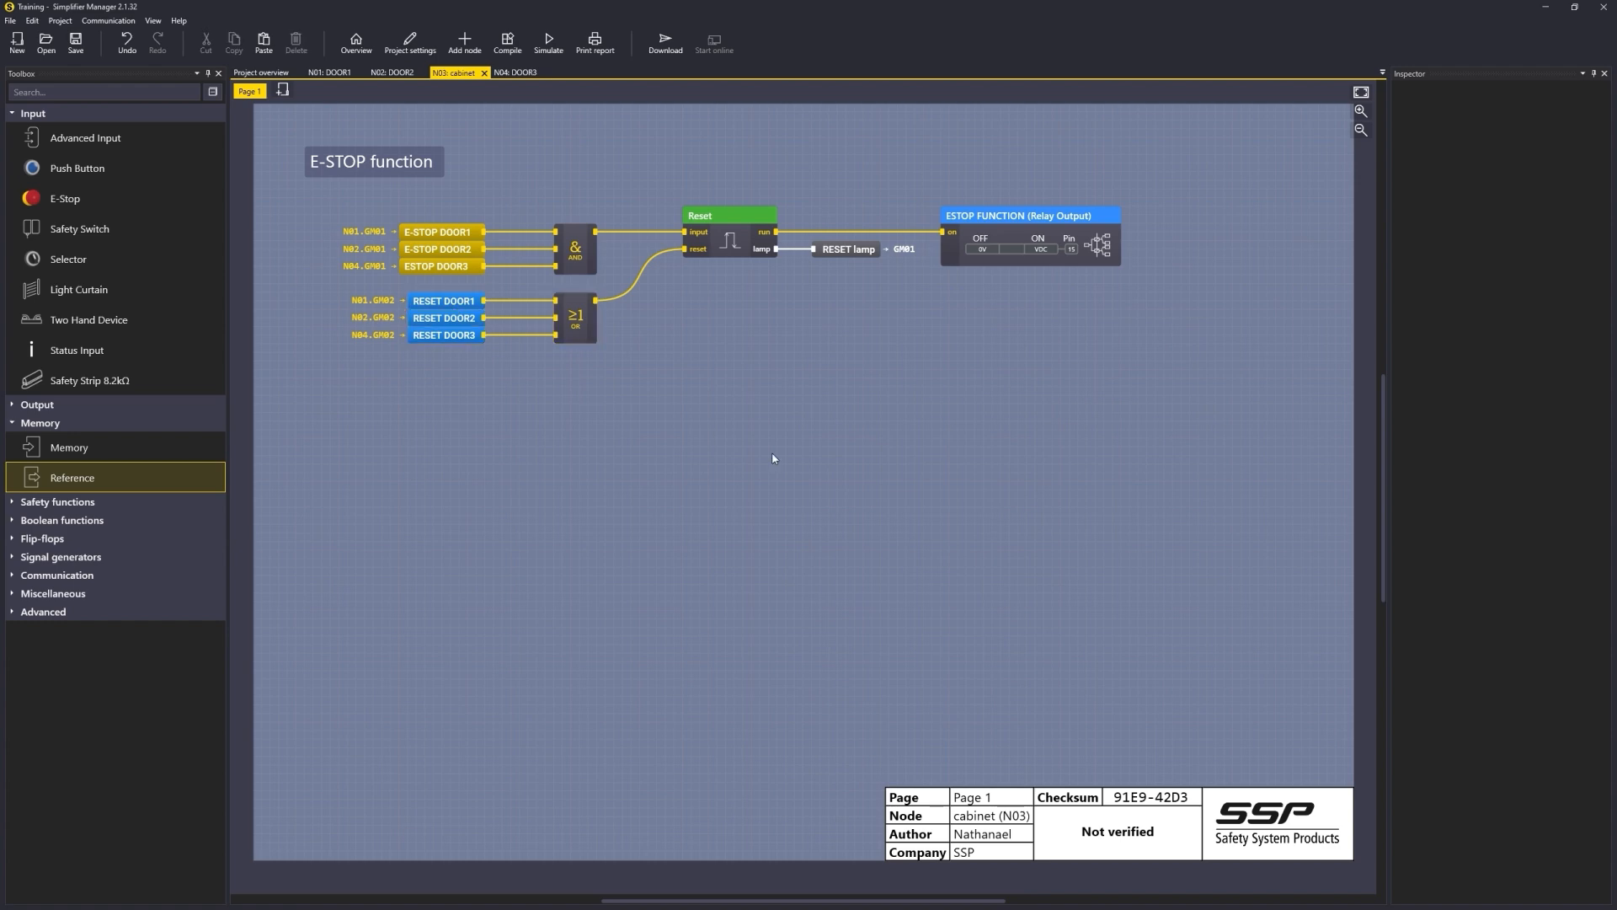